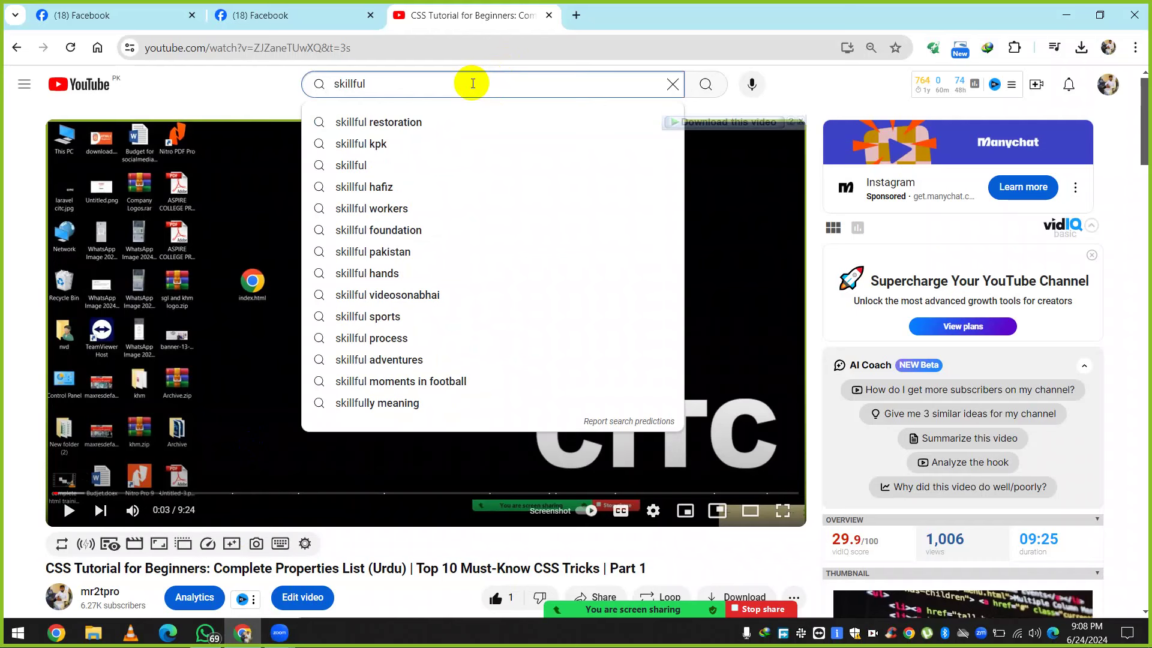
pyautogui.write('uth')
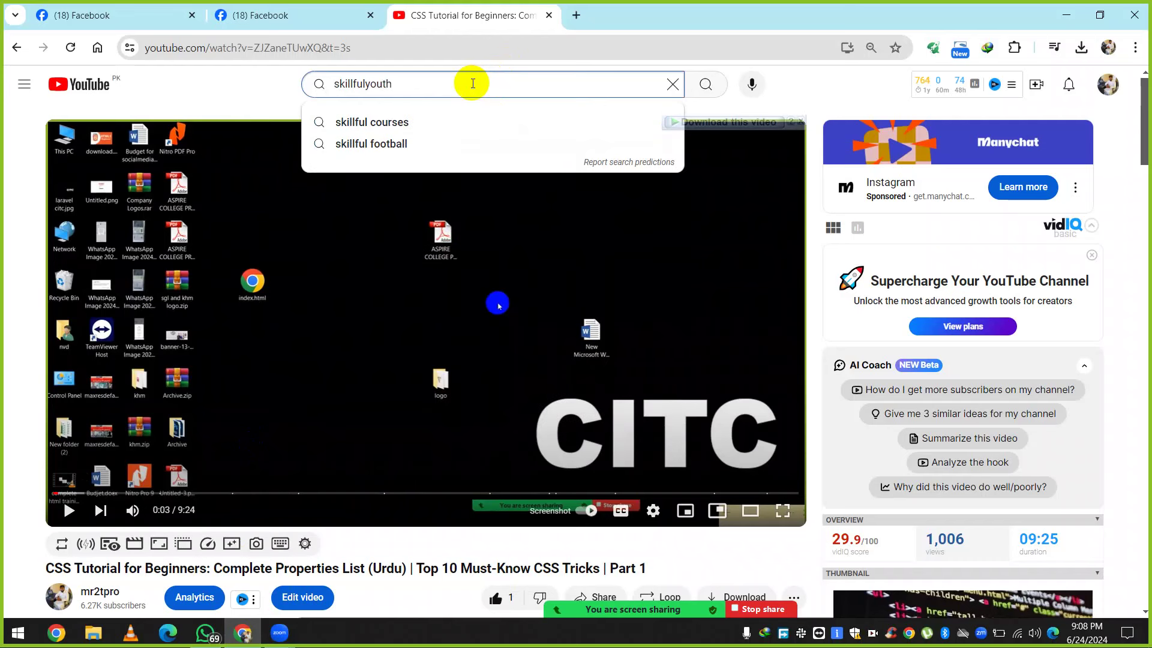
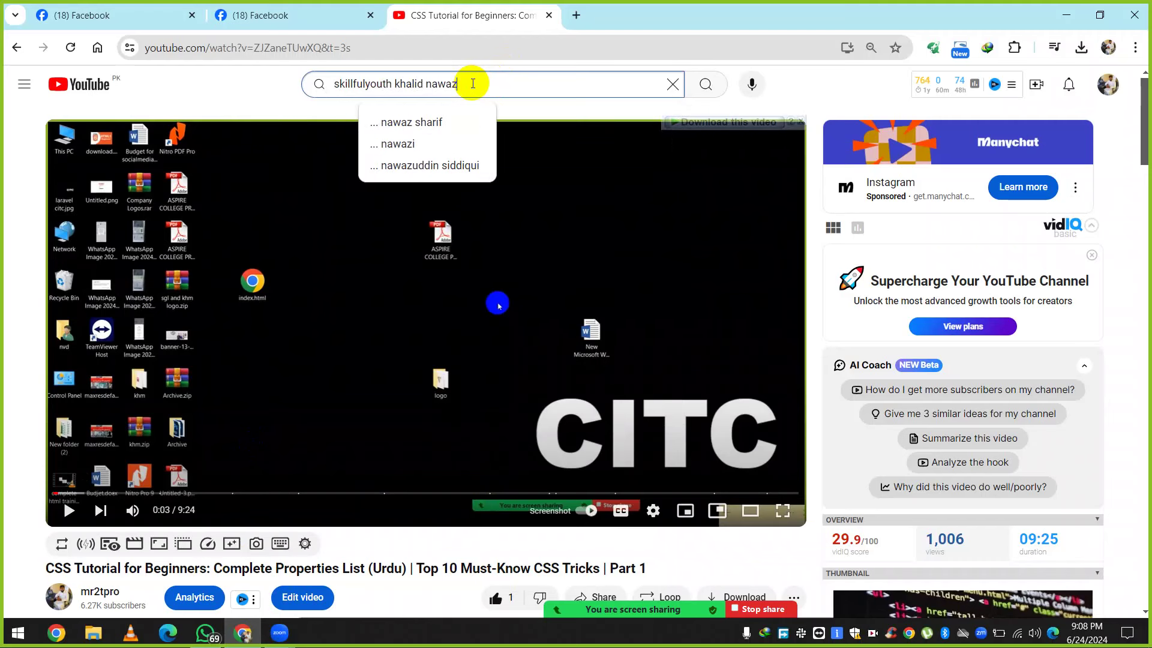
pyautogui.press('Return')
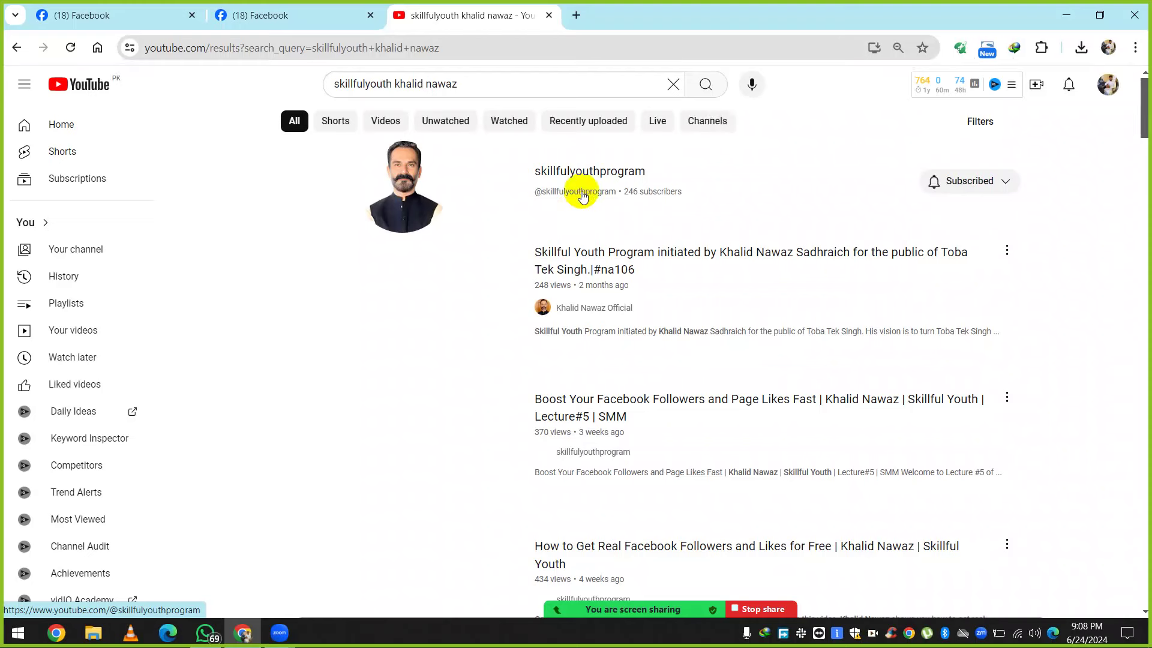
pyautogui.click(547, 172)
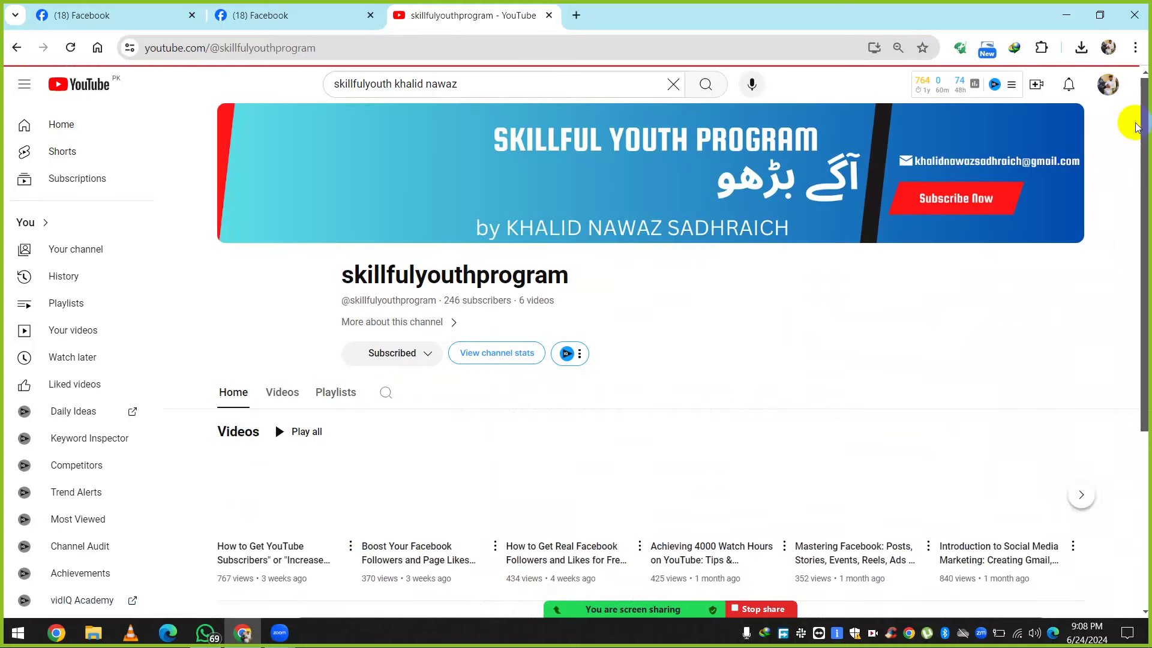
pyautogui.moveTo(1136, 126); pyautogui.dragTo(1144, 243)
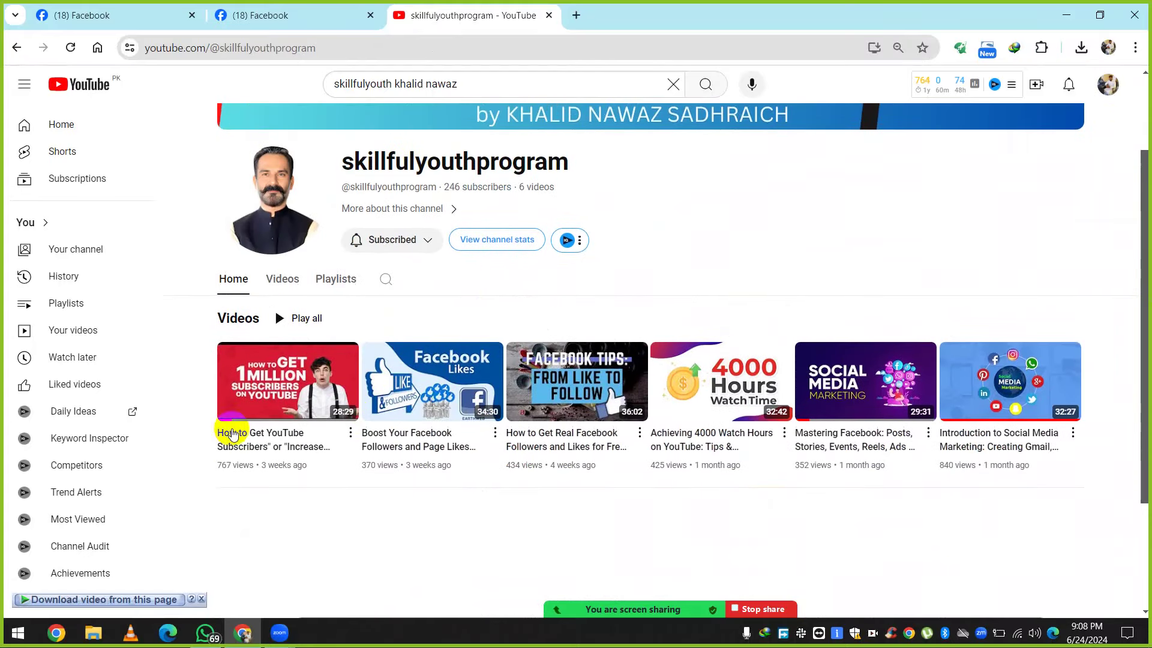
# Play the How to Get YouTube Subscribers video and scroll down to its 4 comments.
pyautogui.click(249, 441)
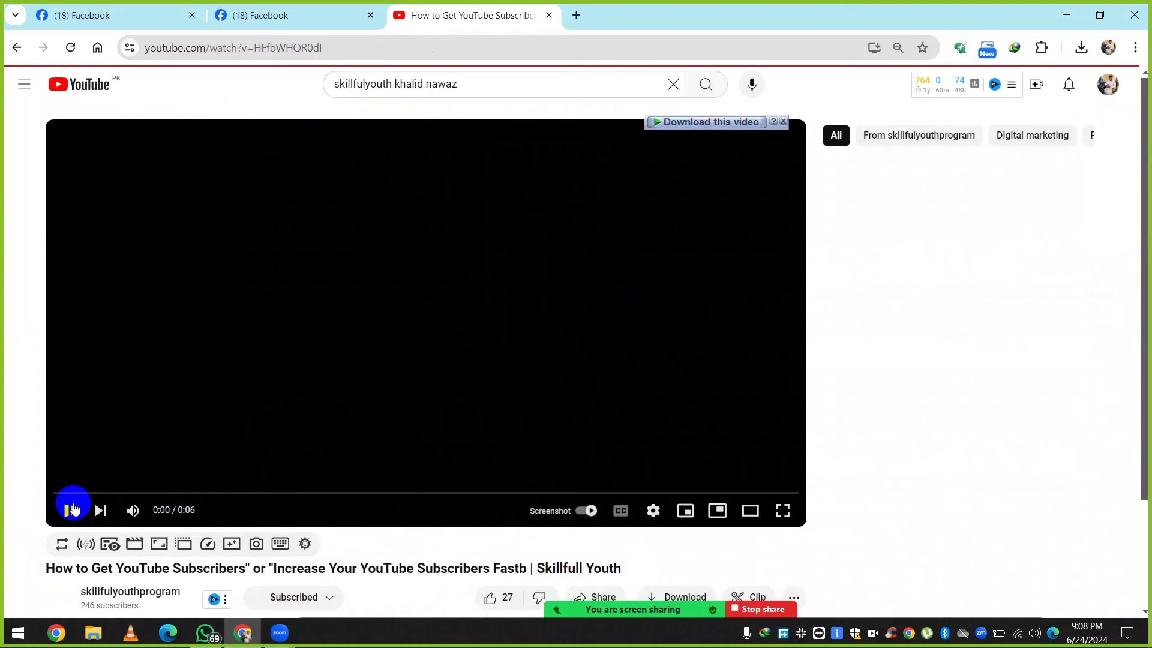
pyautogui.click(69, 510)
pyautogui.moveTo(1143, 264); pyautogui.dragTo(1143, 379)
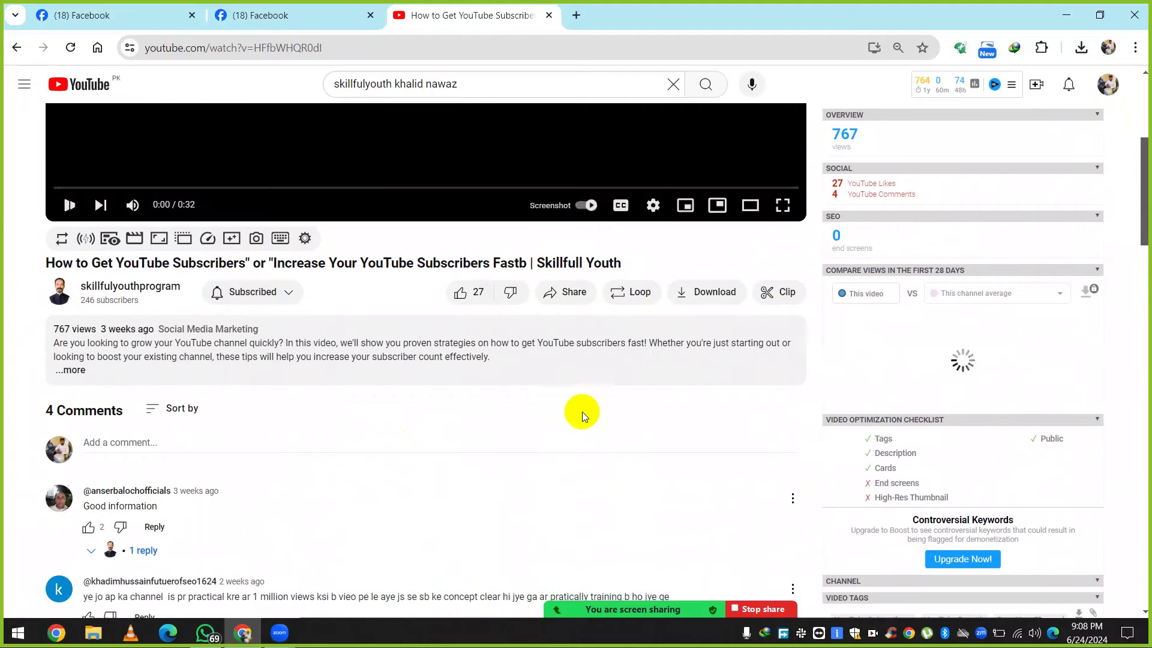
pyautogui.moveTo(1144, 177); pyautogui.dragTo(1132, 206)
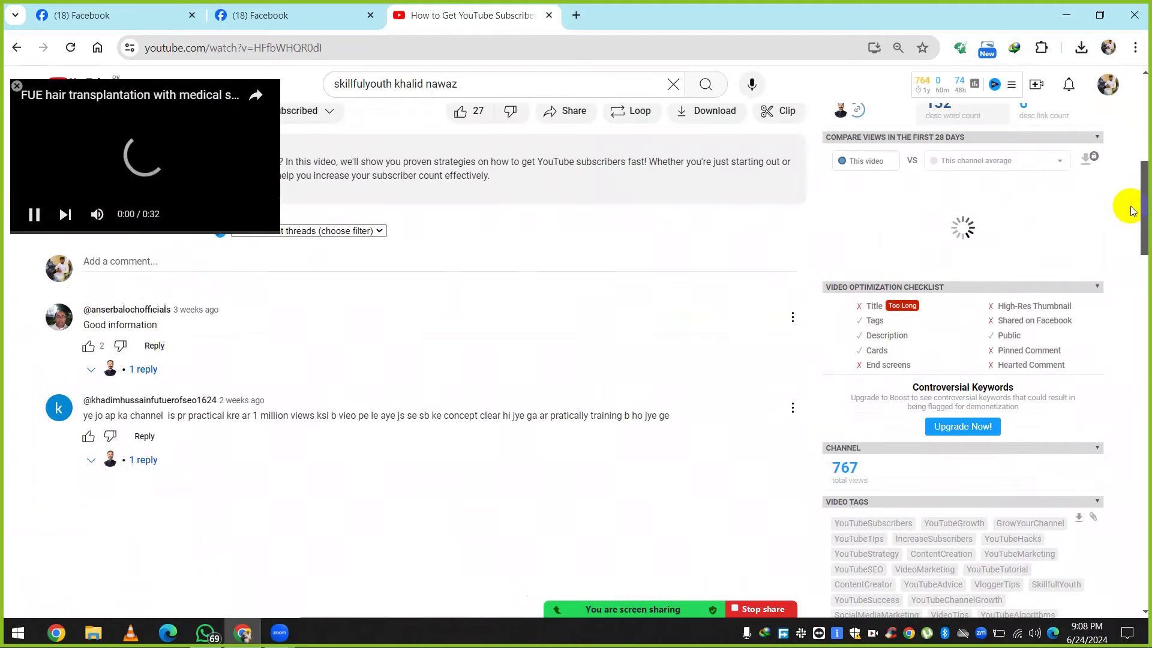
# Expand the channel's reply under the second comment and highlight the reply text.
pyautogui.click(123, 463)
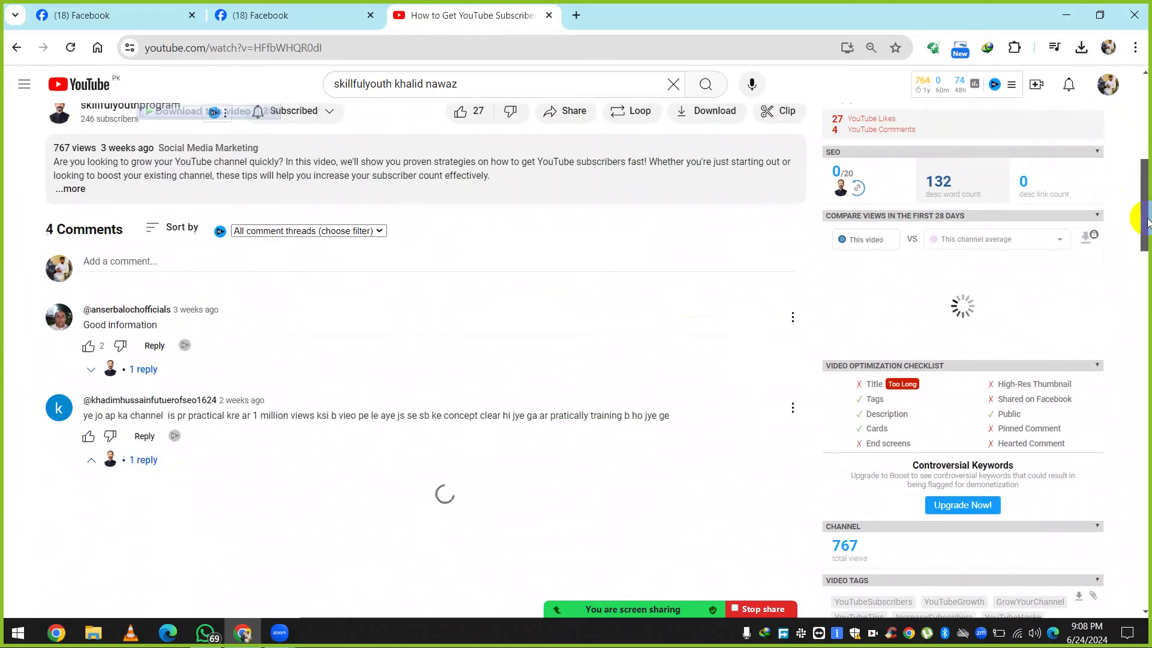
pyautogui.moveTo(1142, 220); pyautogui.dragTo(1144, 210)
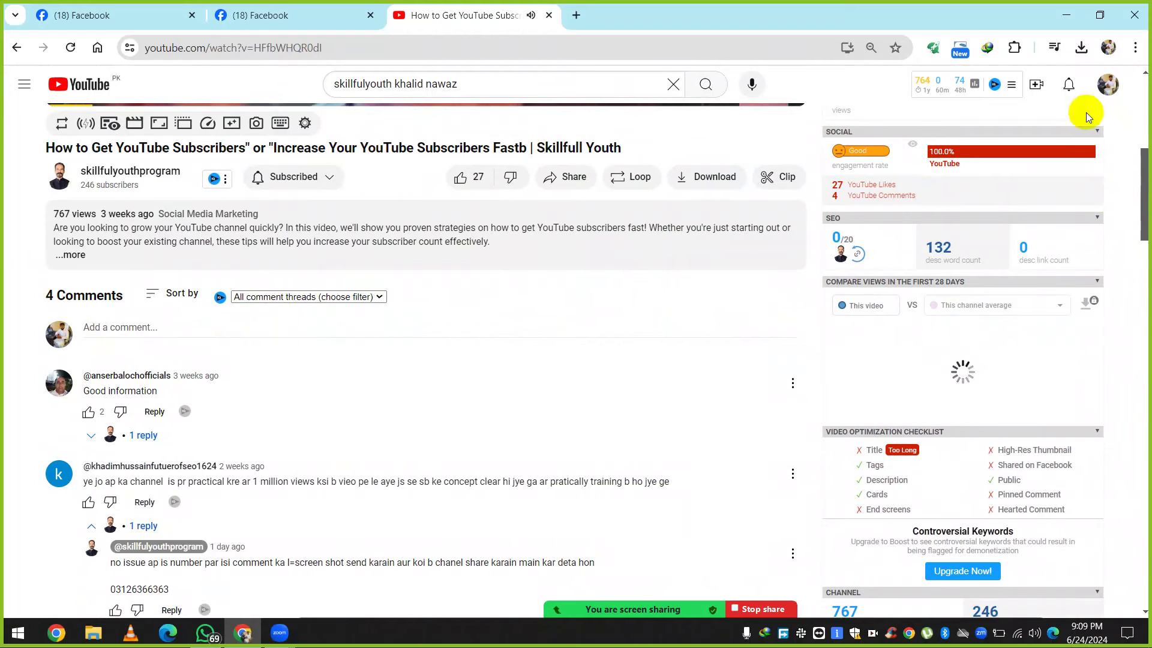
pyautogui.moveTo(1144, 168); pyautogui.dragTo(1144, 140)
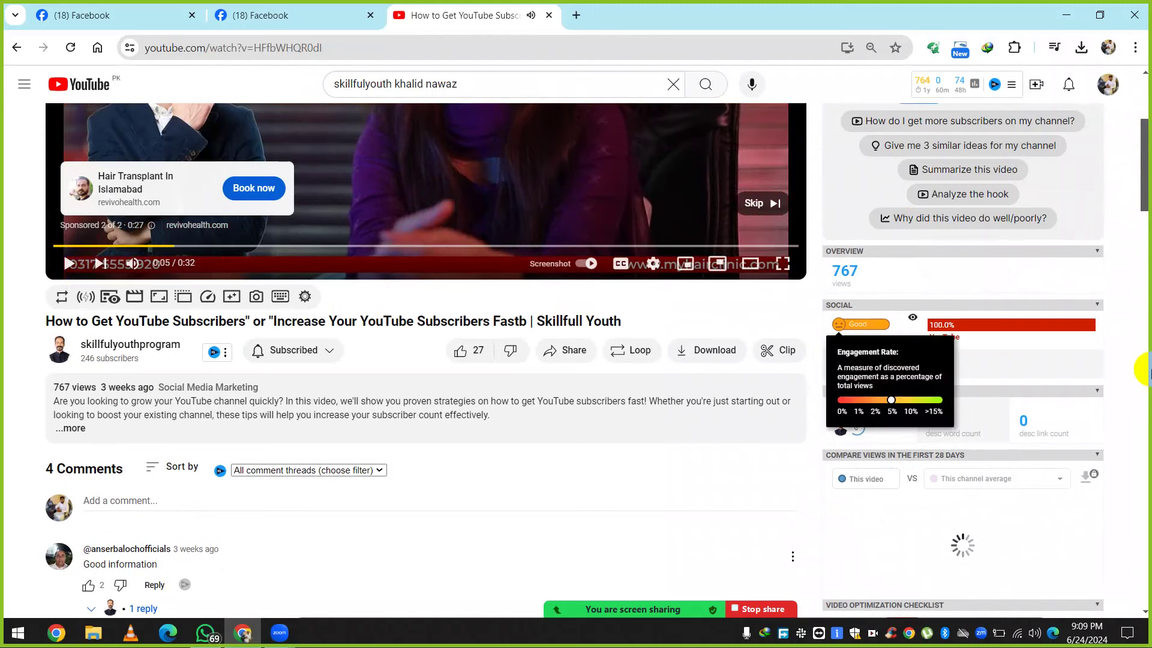
pyautogui.moveTo(1144, 188); pyautogui.dragTo(1147, 229)
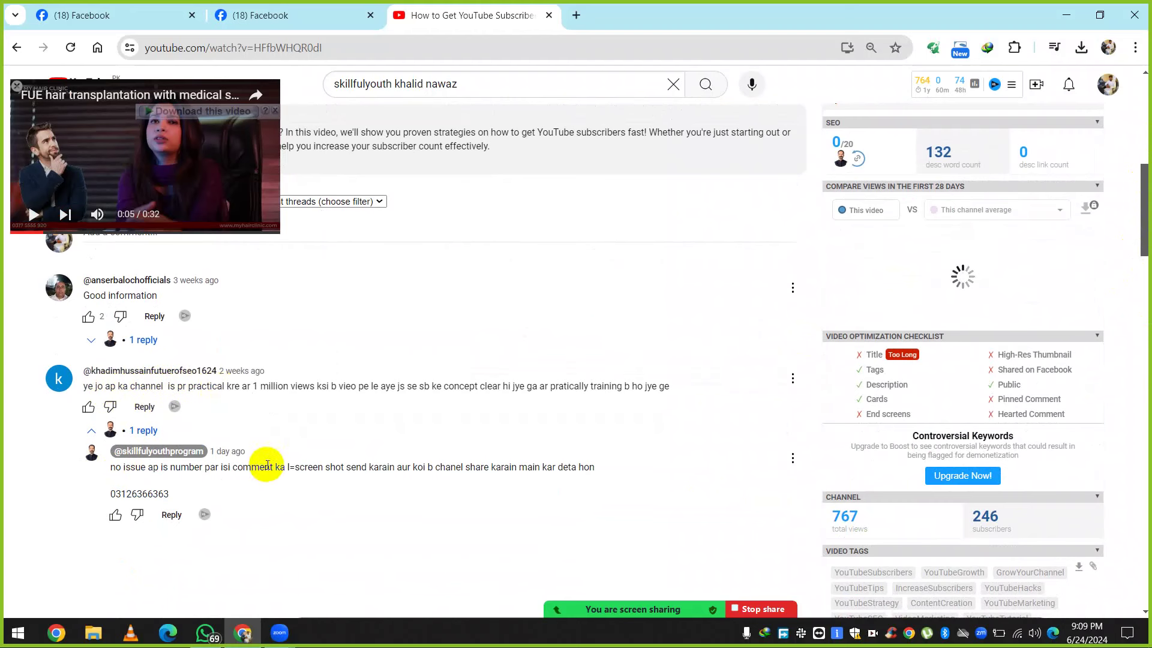
pyautogui.moveTo(123, 469); pyautogui.dragTo(571, 479)
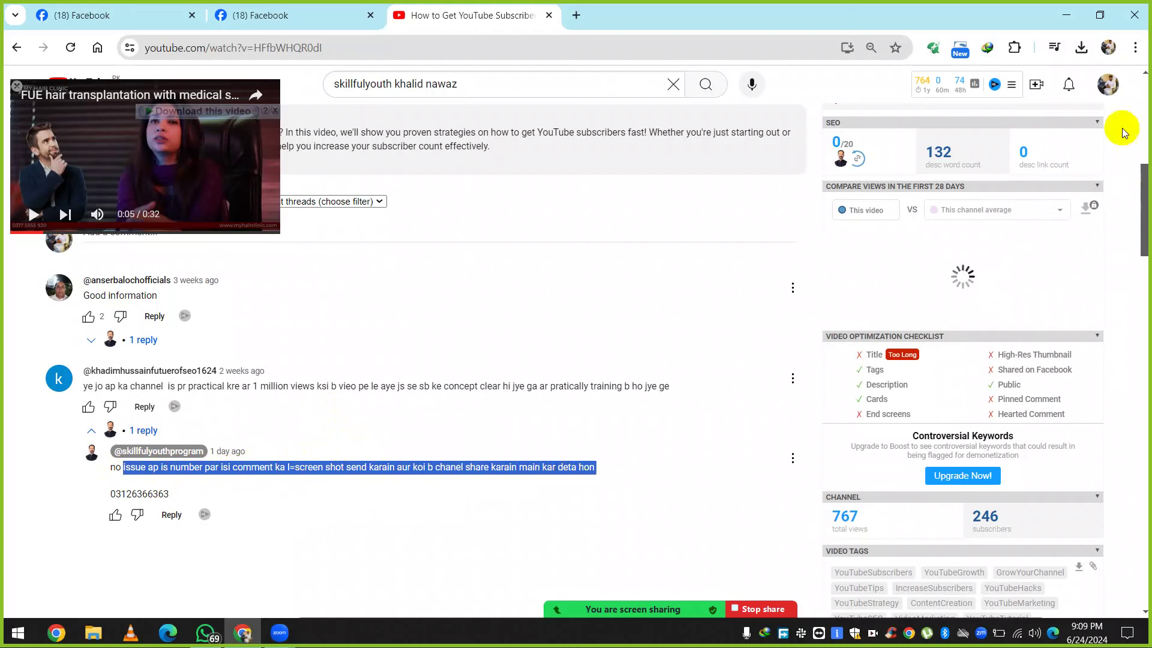
pyautogui.click(1108, 83)
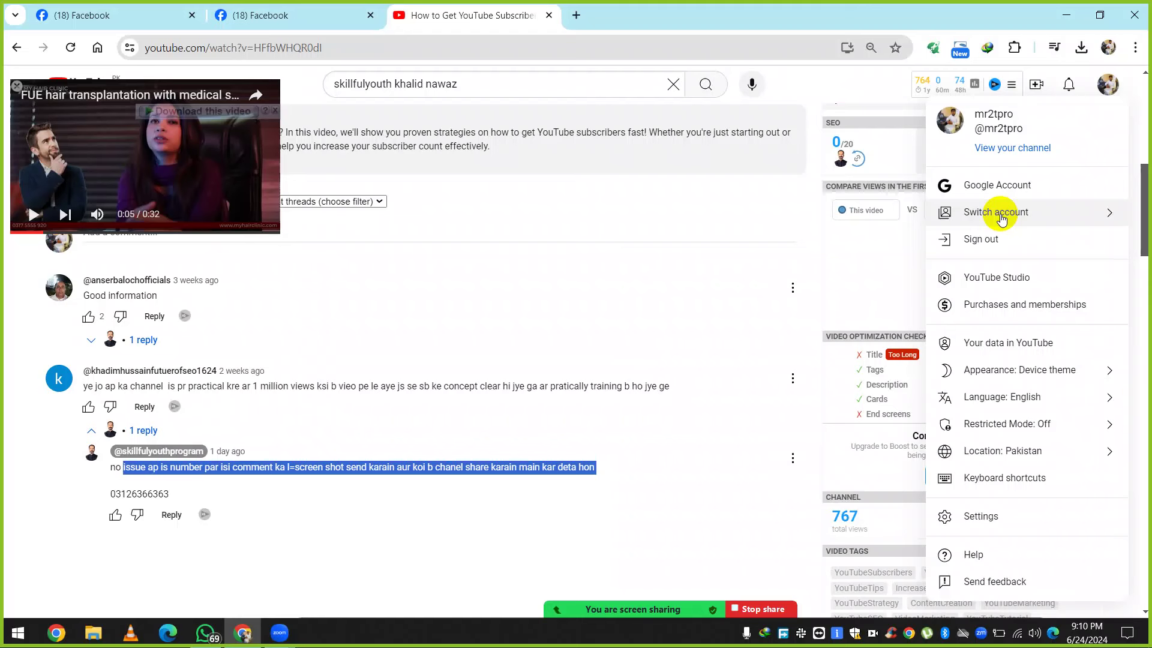
# Switch YouTube to a different account, then pause the reloaded video at 4:27.
pyautogui.click(1000, 219)
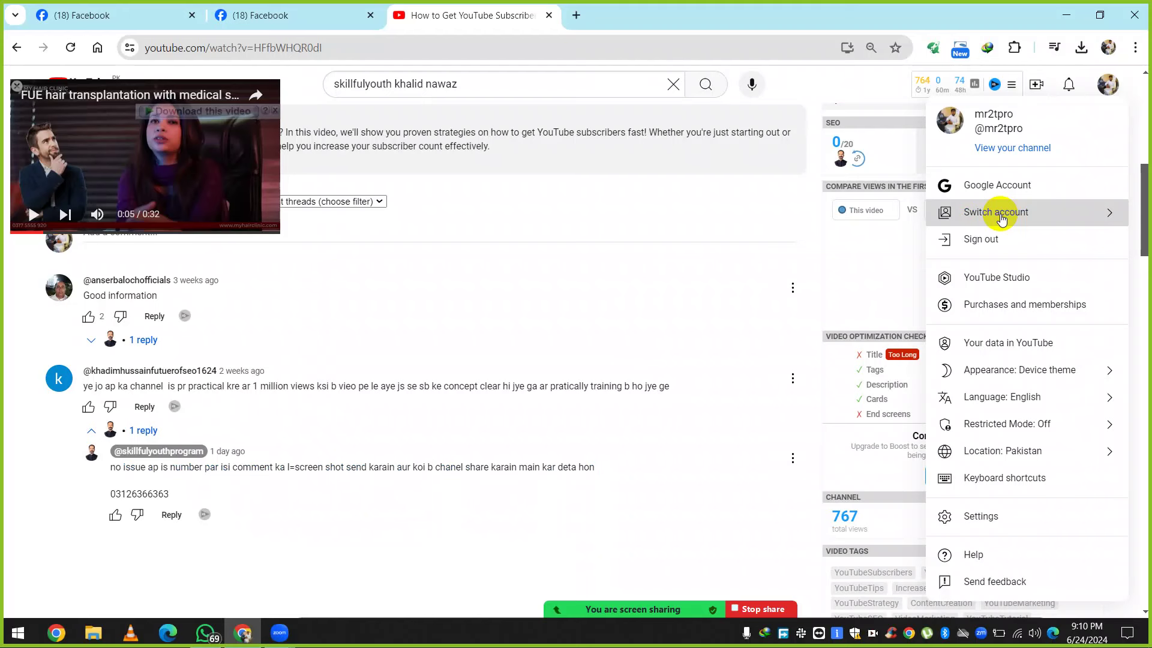
pyautogui.click(1001, 219)
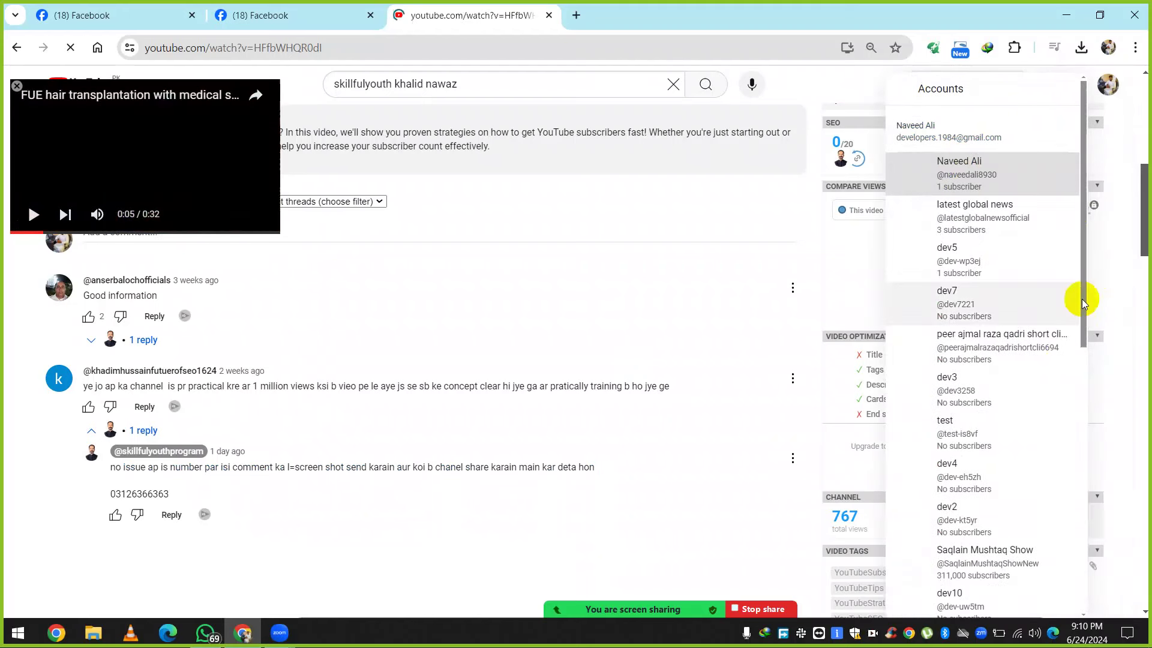
pyautogui.click(975, 168)
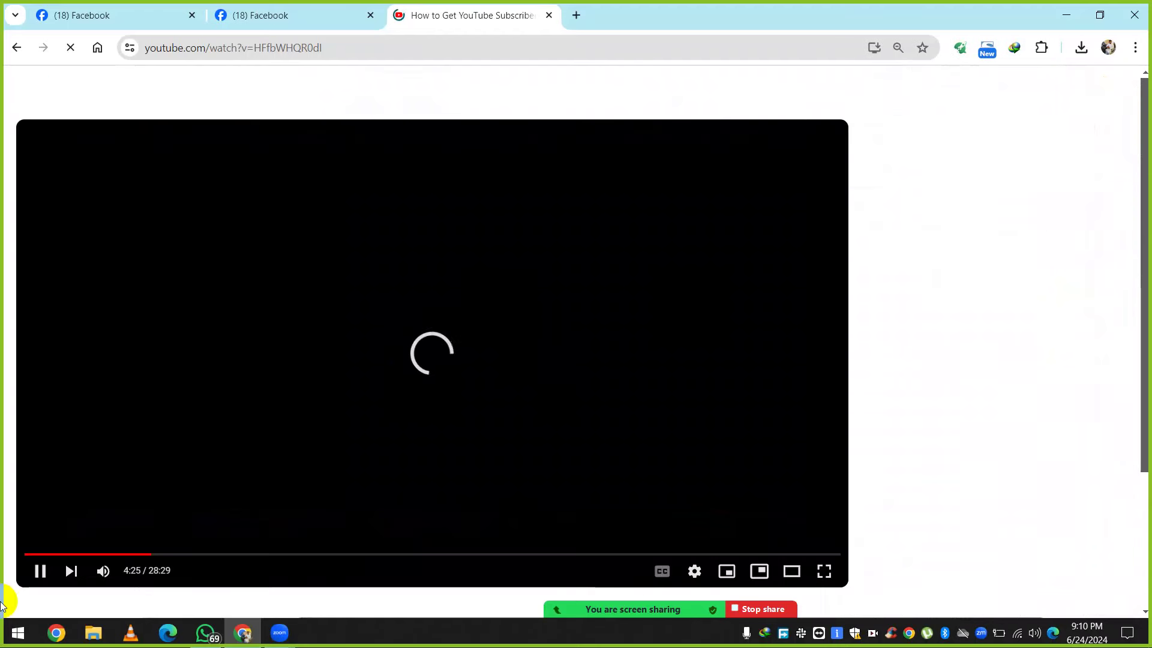
pyautogui.click(91, 511)
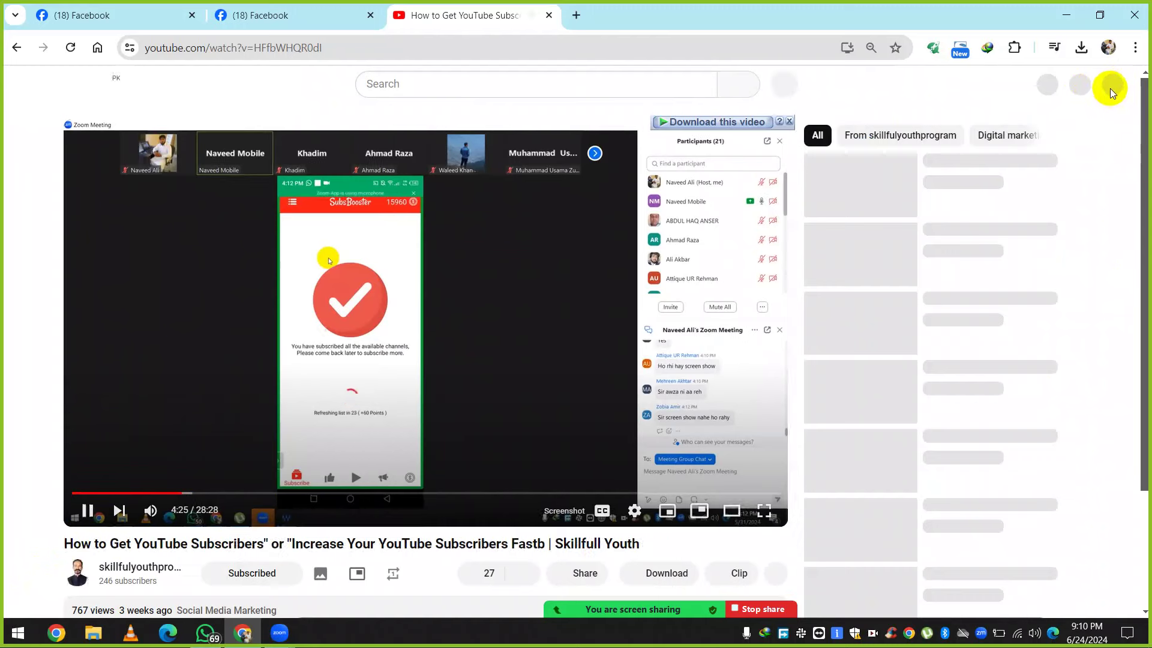
pyautogui.click(429, 373)
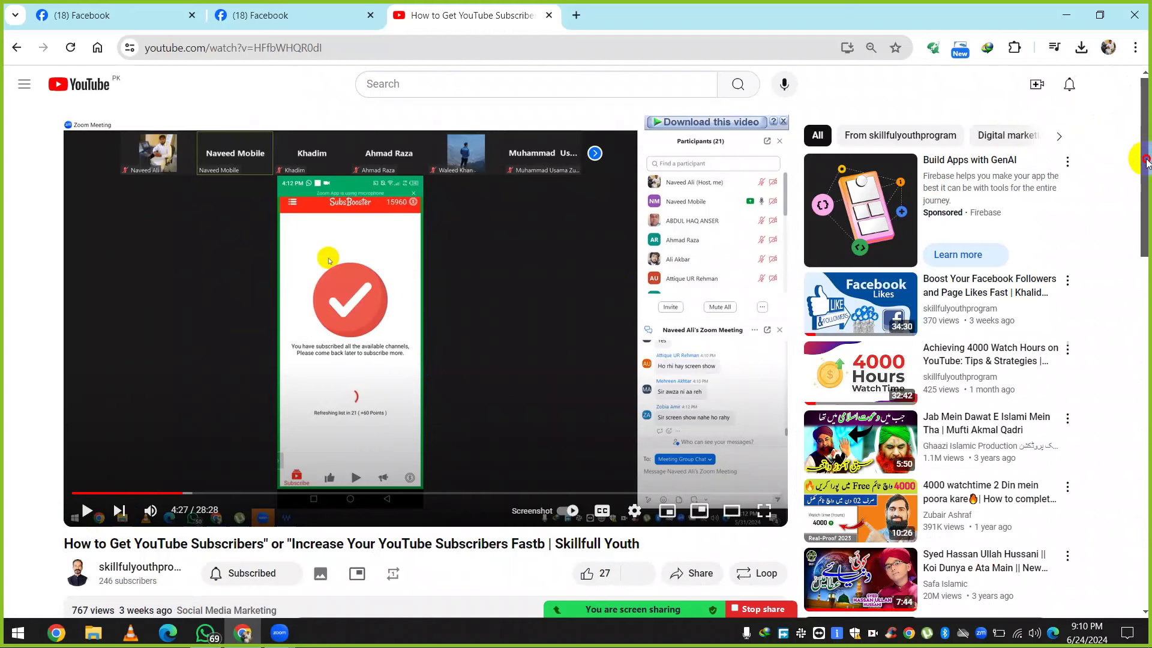
pyautogui.click(1105, 87)
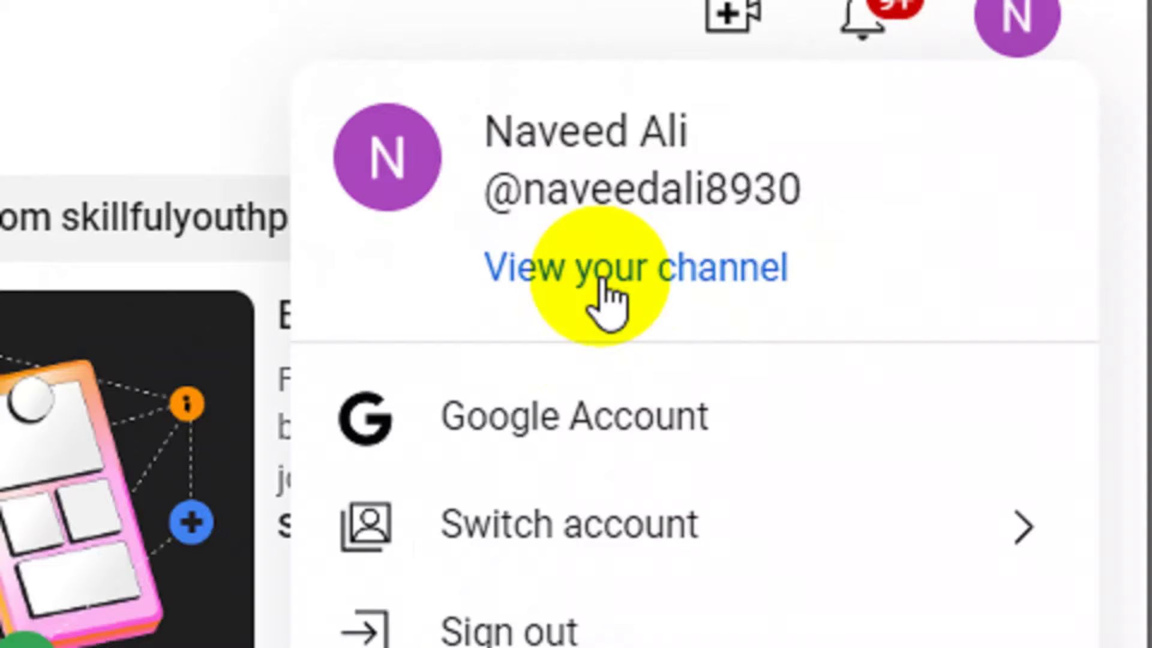
# Open the signed-in account's own channel page and reload it.
pyautogui.click(606, 294)
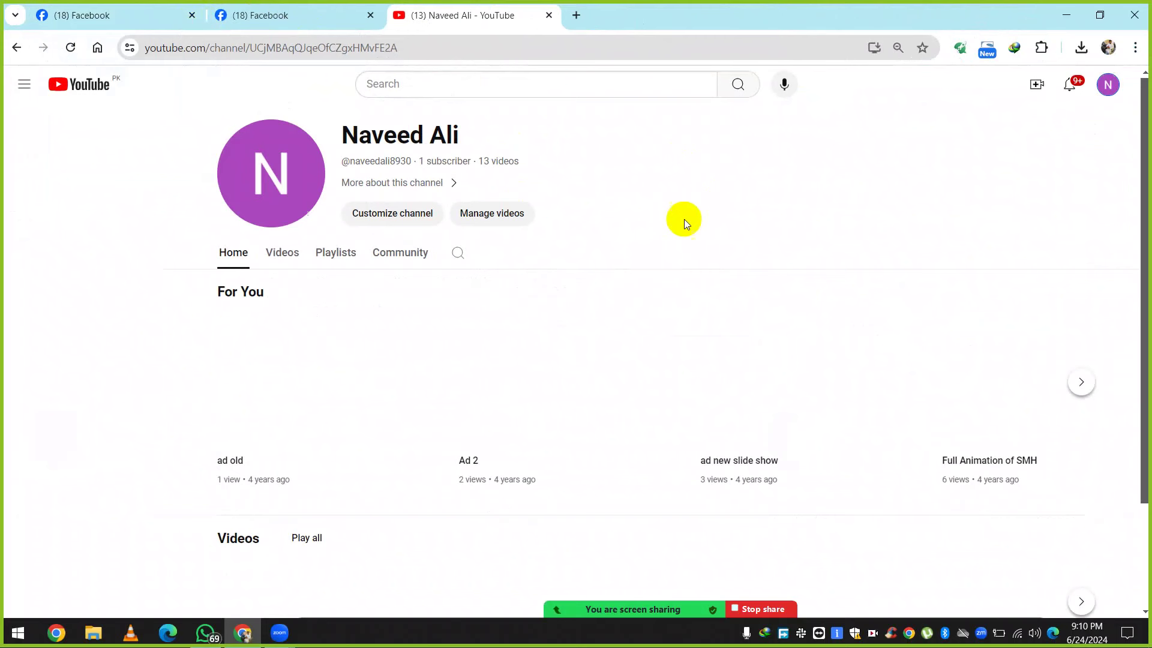
pyautogui.click(414, 53)
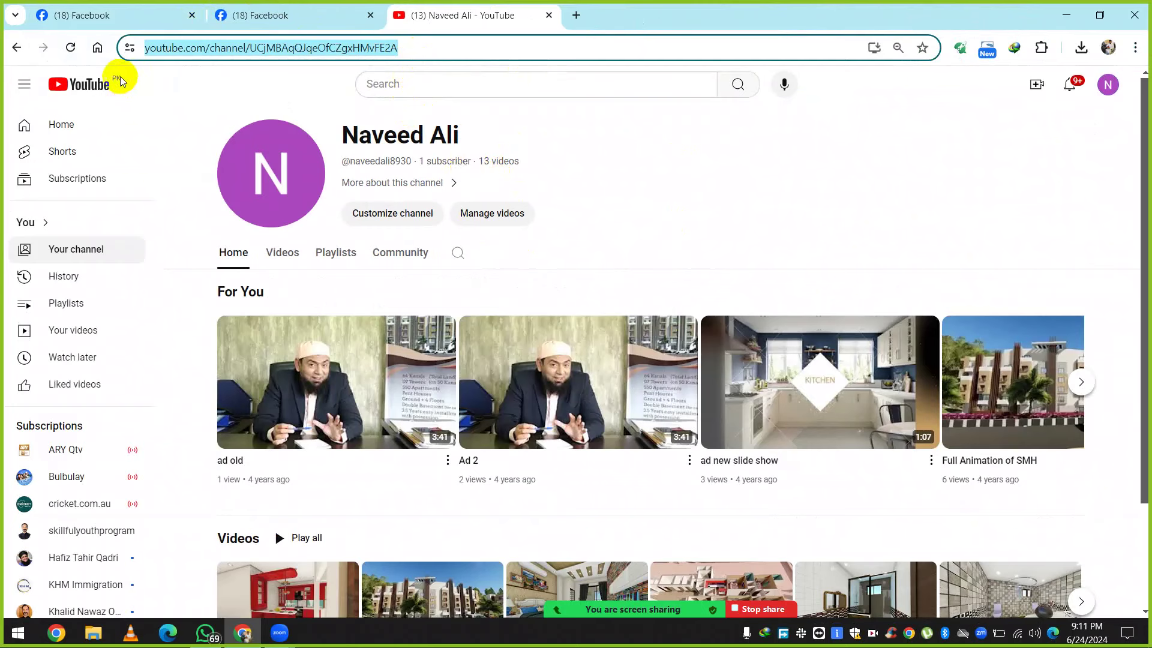
pyautogui.click(70, 47)
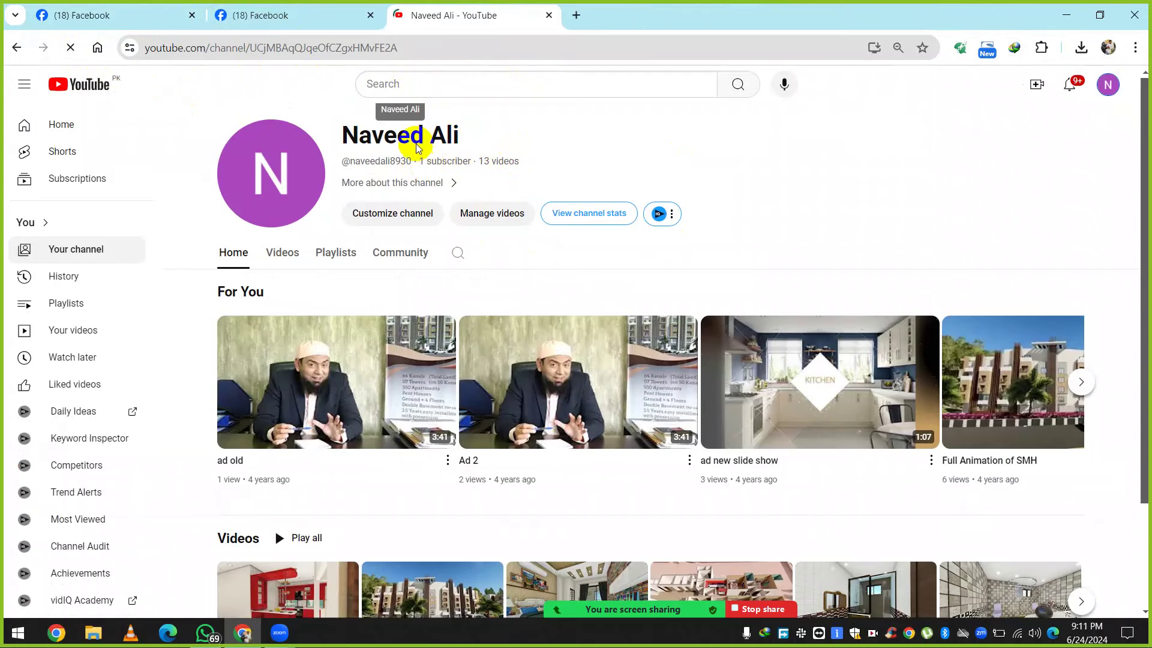
# Copy the channel's web address from the address bar and dismiss the dropdown.
pyautogui.click(403, 48)
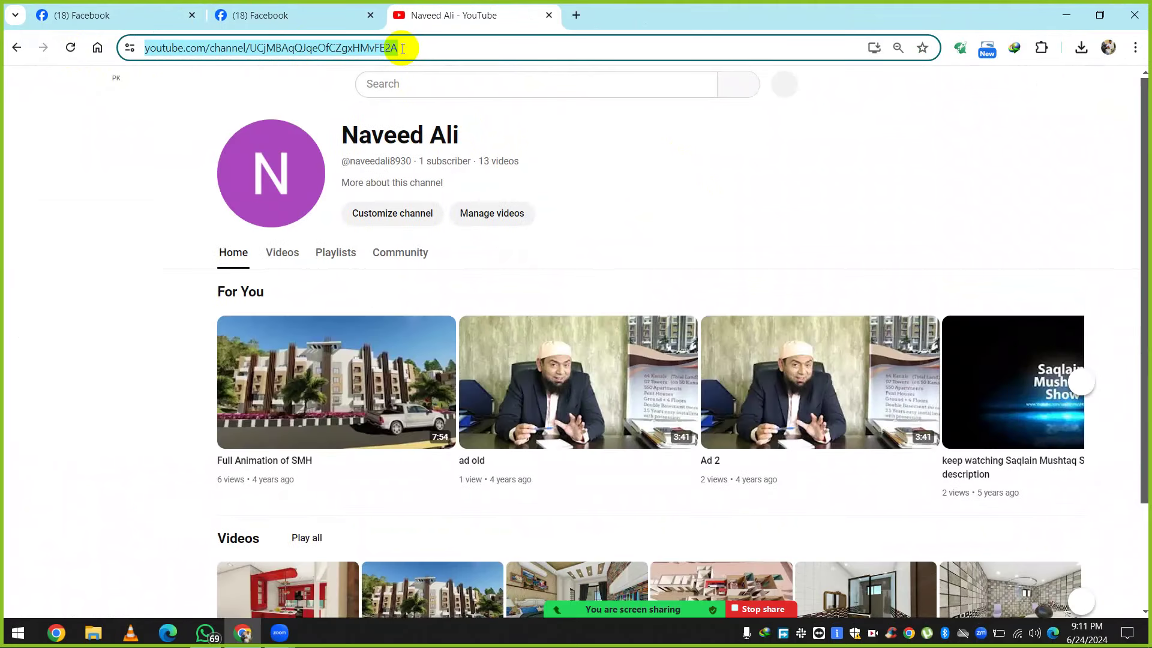
pyautogui.press('BackSpace')
pyautogui.click(399, 45)
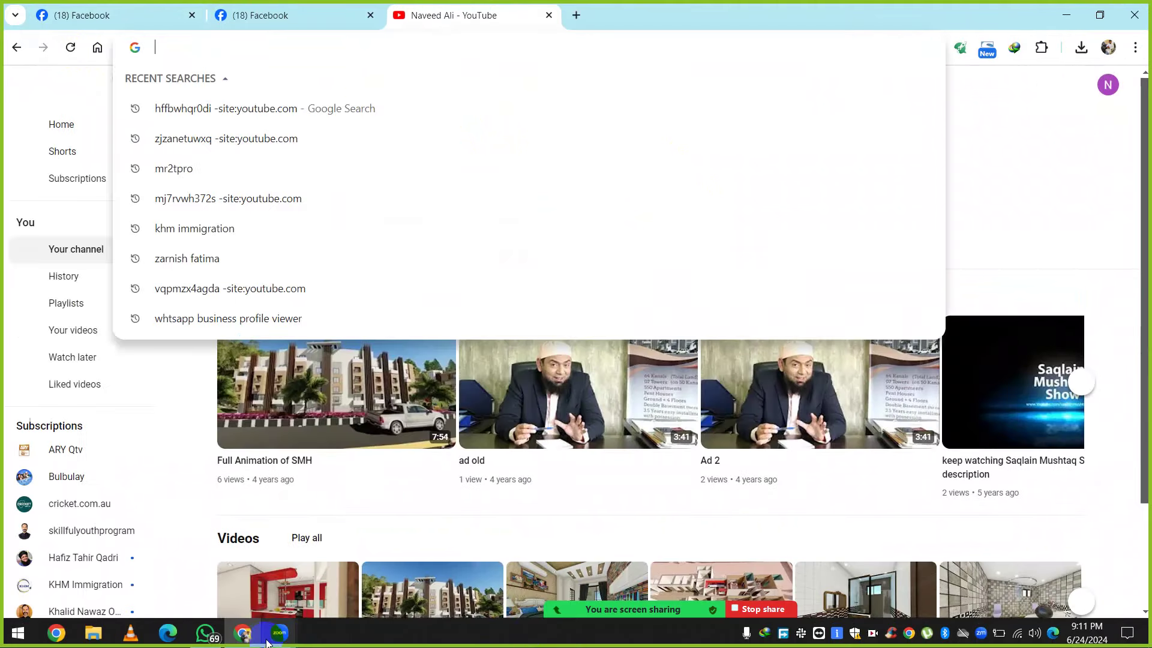
pyautogui.click(222, 516)
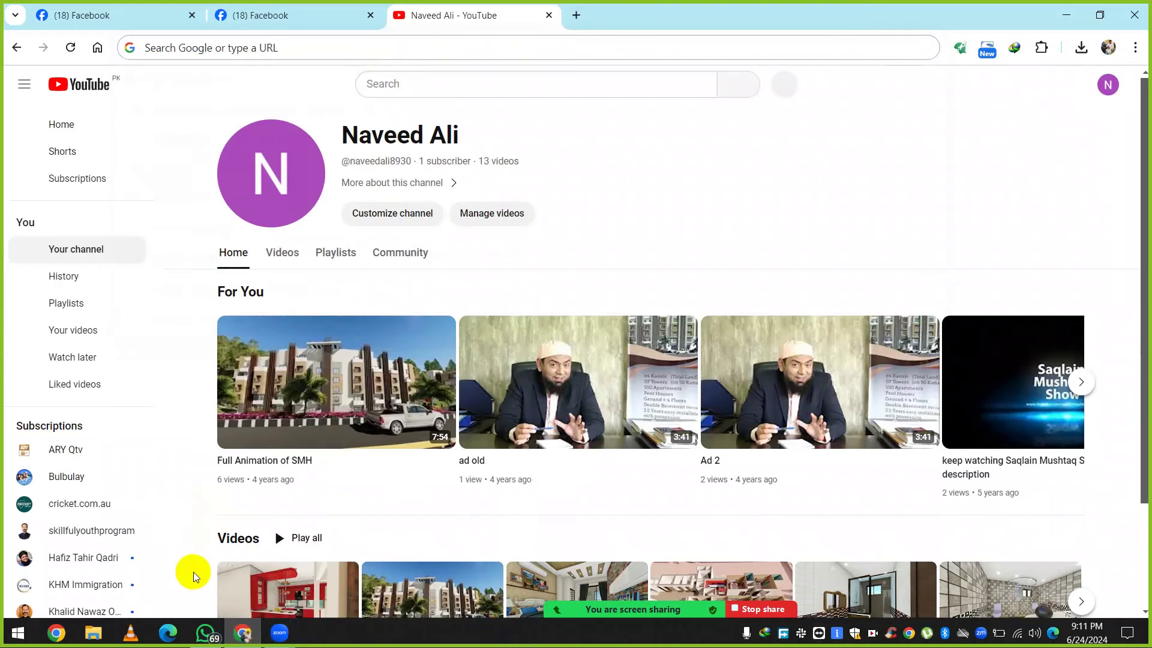
# Send the channel link to yourself in WhatsApp's 'You' chat, then minimize WhatsApp.
pyautogui.click(206, 635)
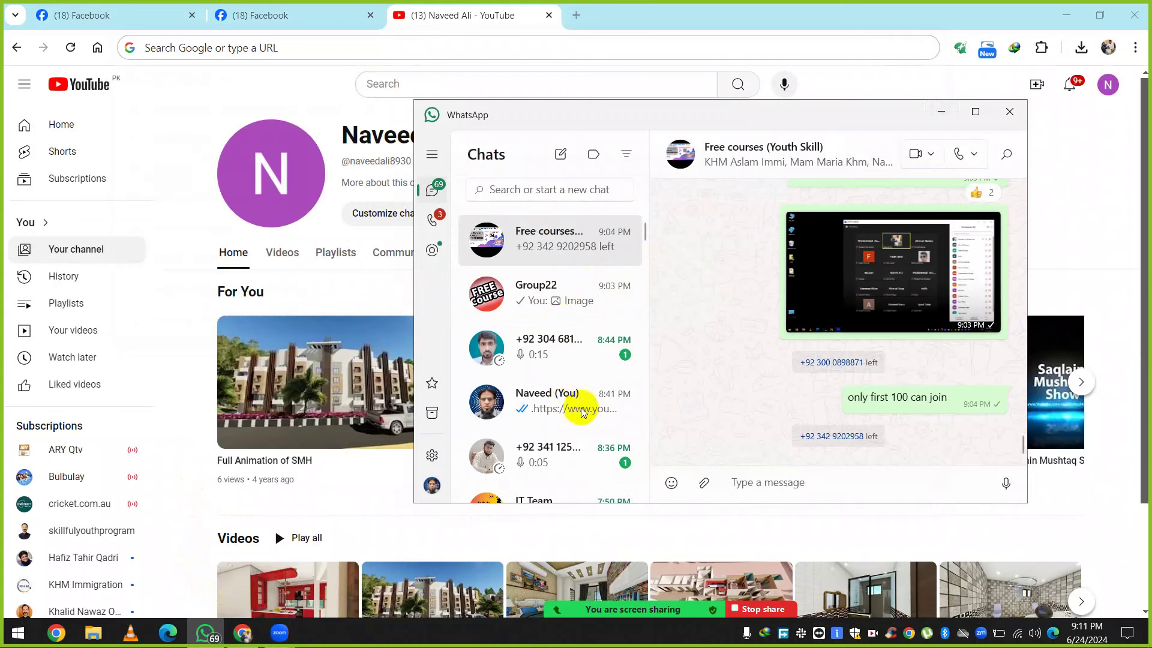
pyautogui.click(563, 406)
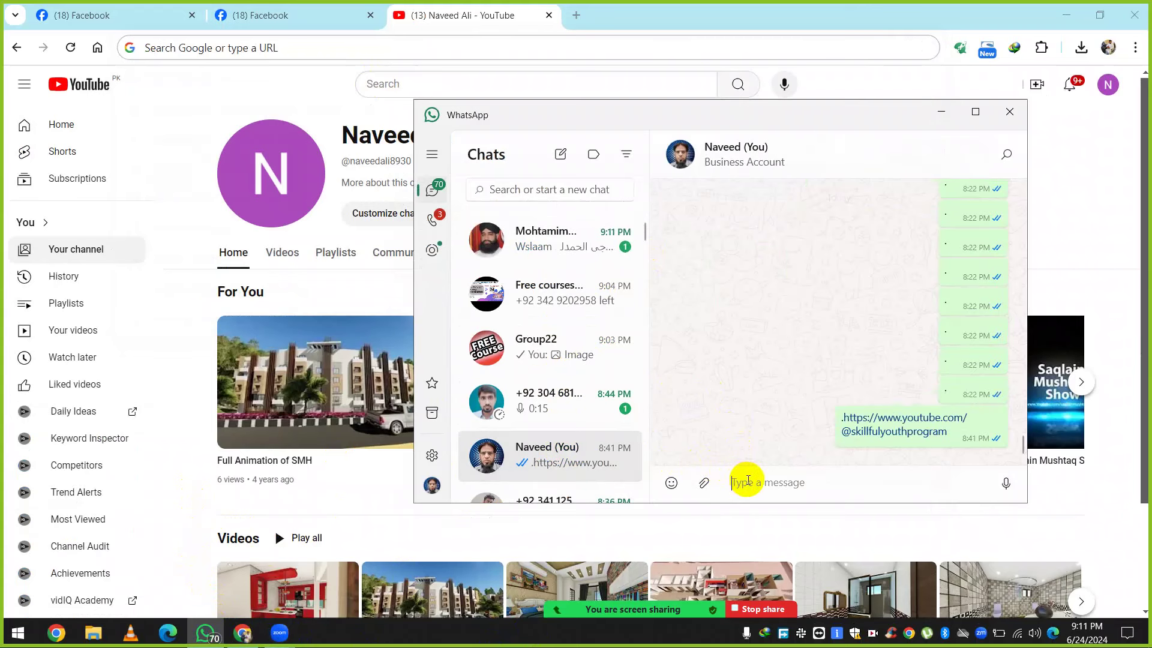
pyautogui.press('Return')
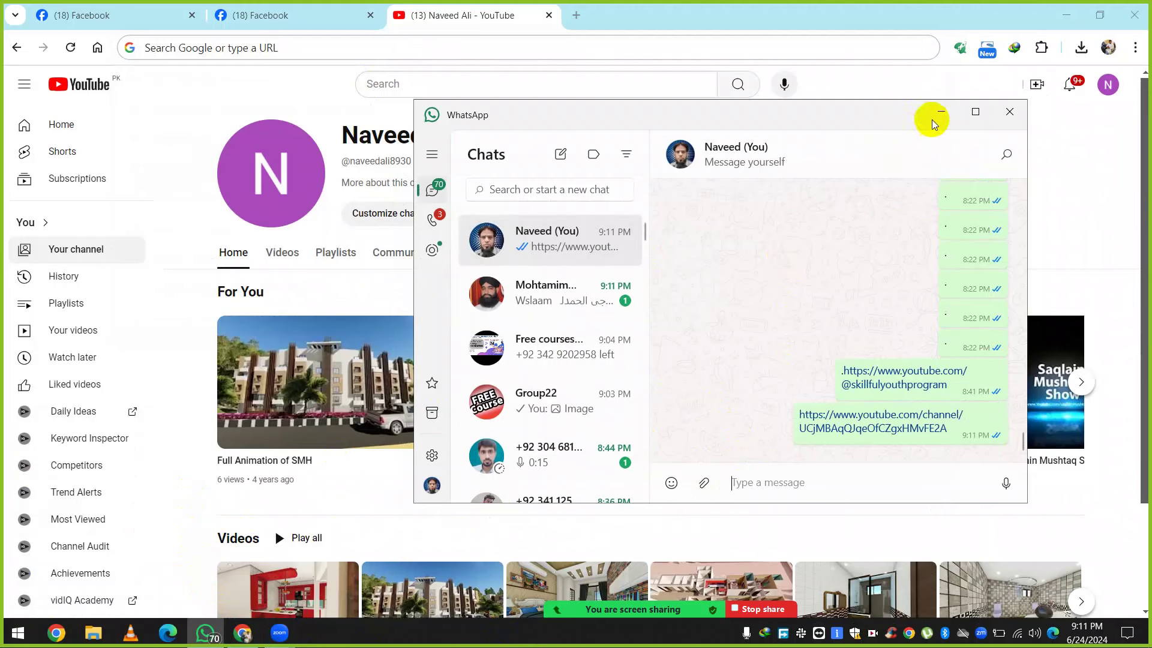
pyautogui.click(940, 114)
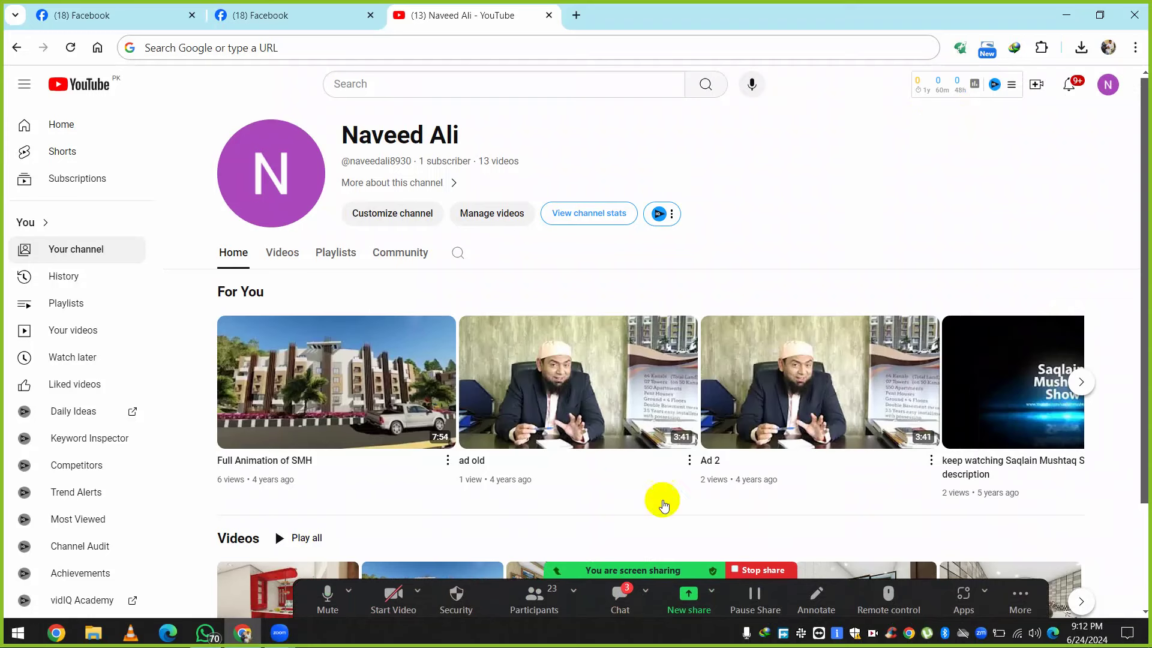
# Read through the Zoom meeting chat messages, then close the chat.
pyautogui.click(623, 600)
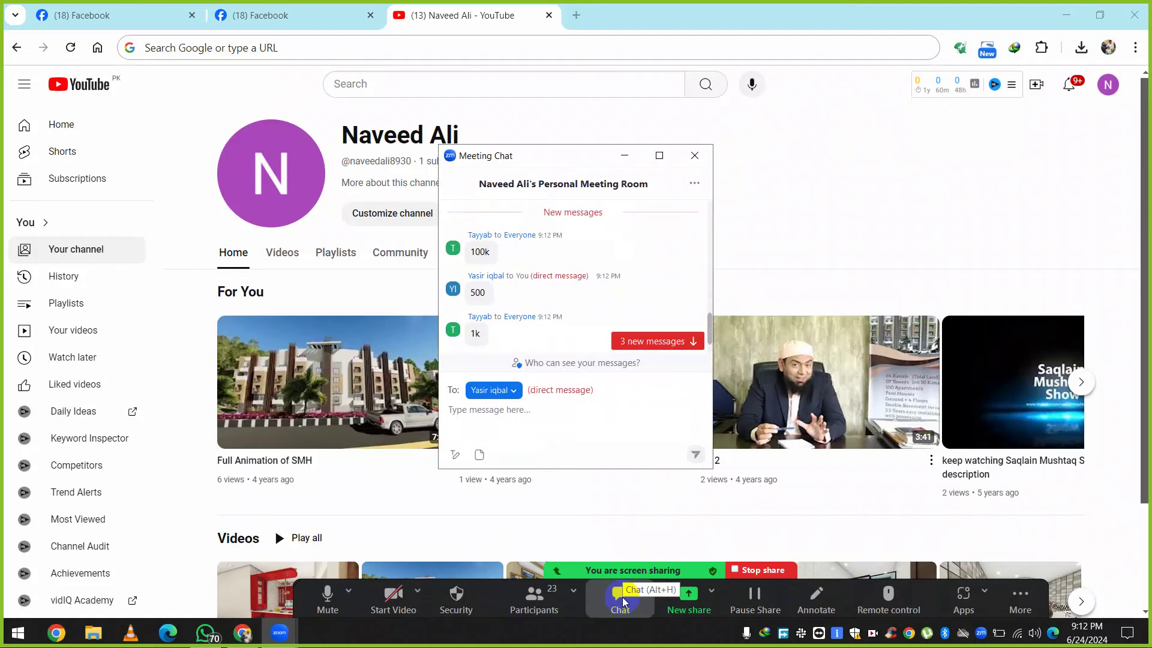
pyautogui.click(709, 322)
pyautogui.moveTo(709, 322); pyautogui.dragTo(709, 362)
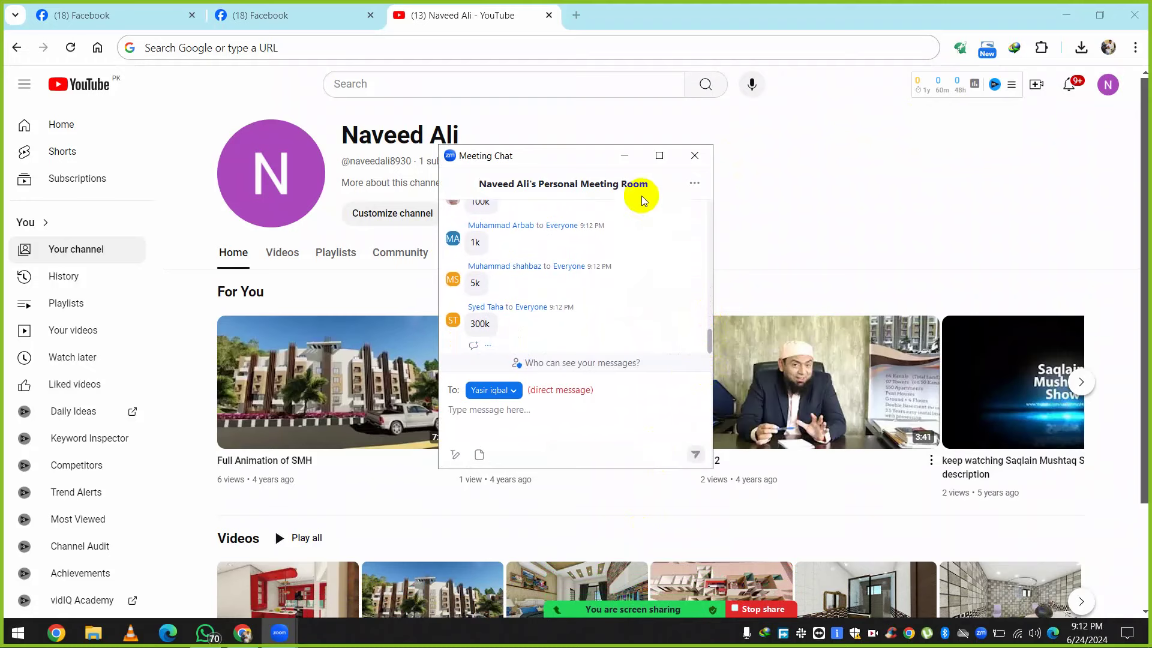
pyautogui.click(625, 156)
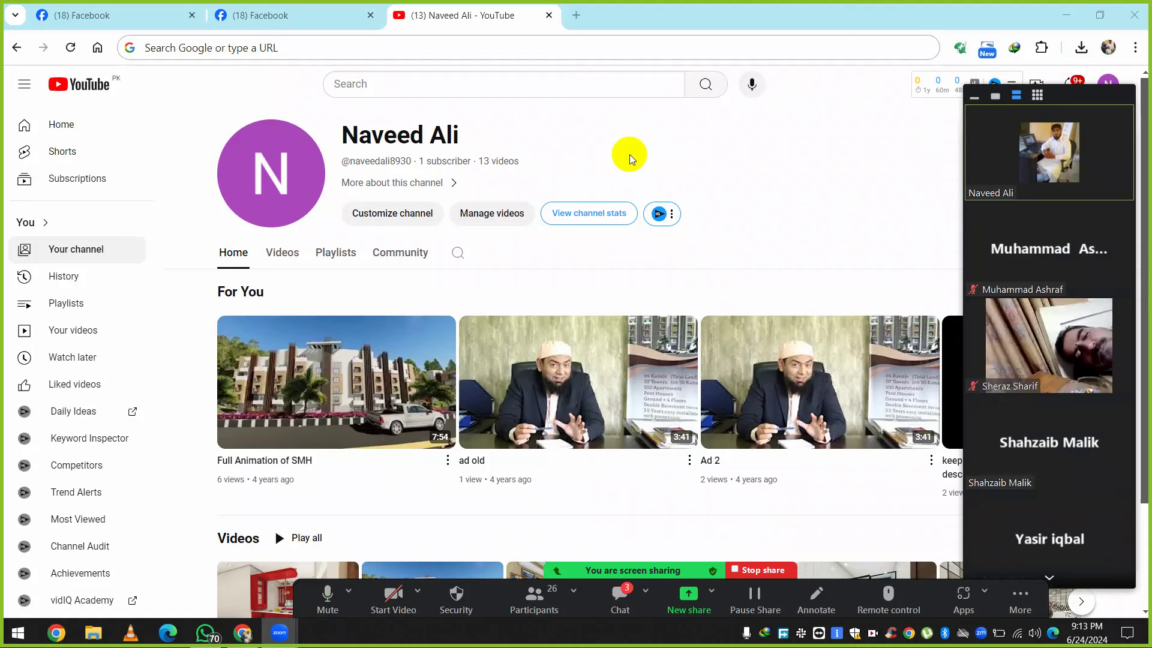
# Collapse the Zoom participant video panel to a small talking indicator.
pyautogui.moveTo(1092, 240)
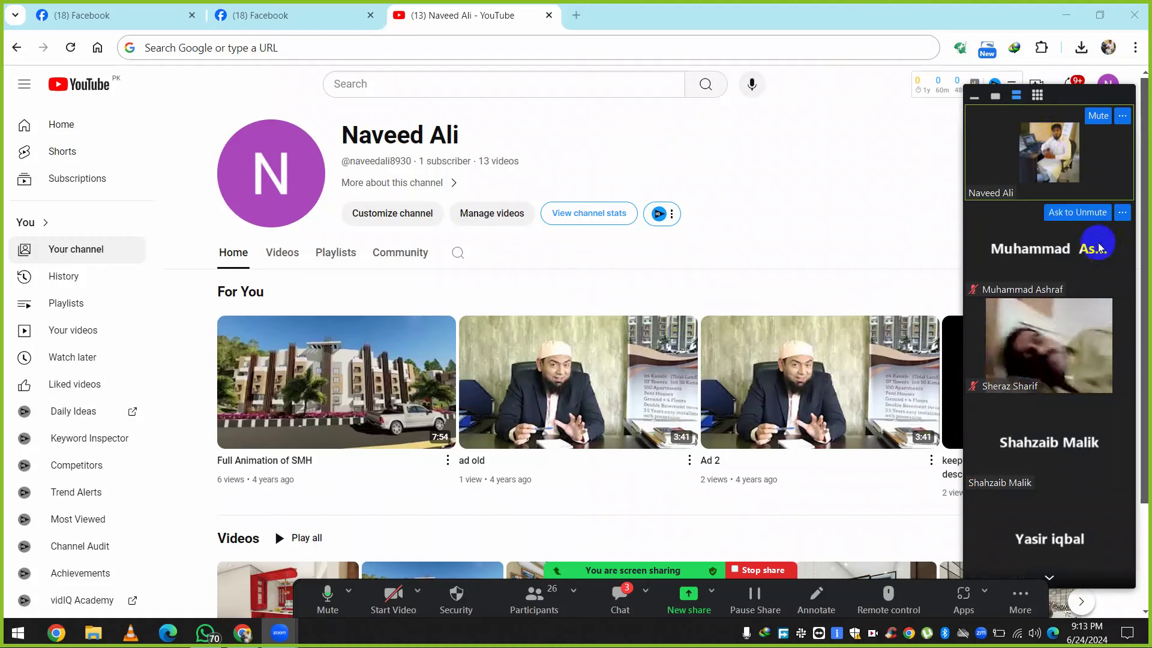
pyautogui.click(1122, 213)
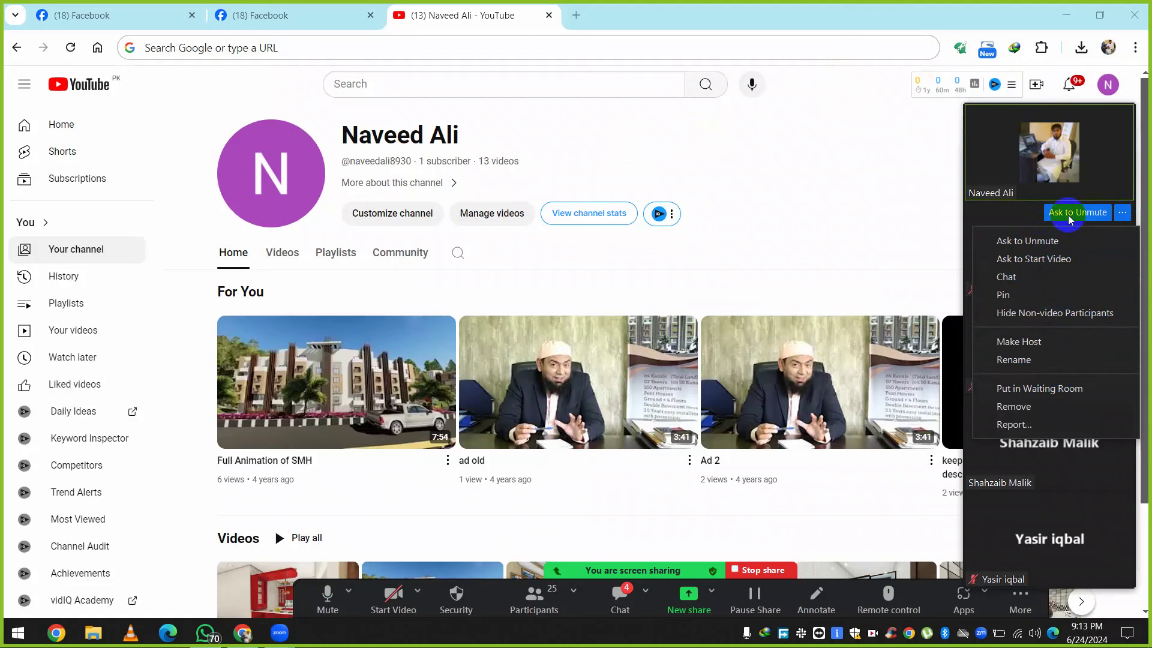
pyautogui.click(975, 97)
pyautogui.click(976, 96)
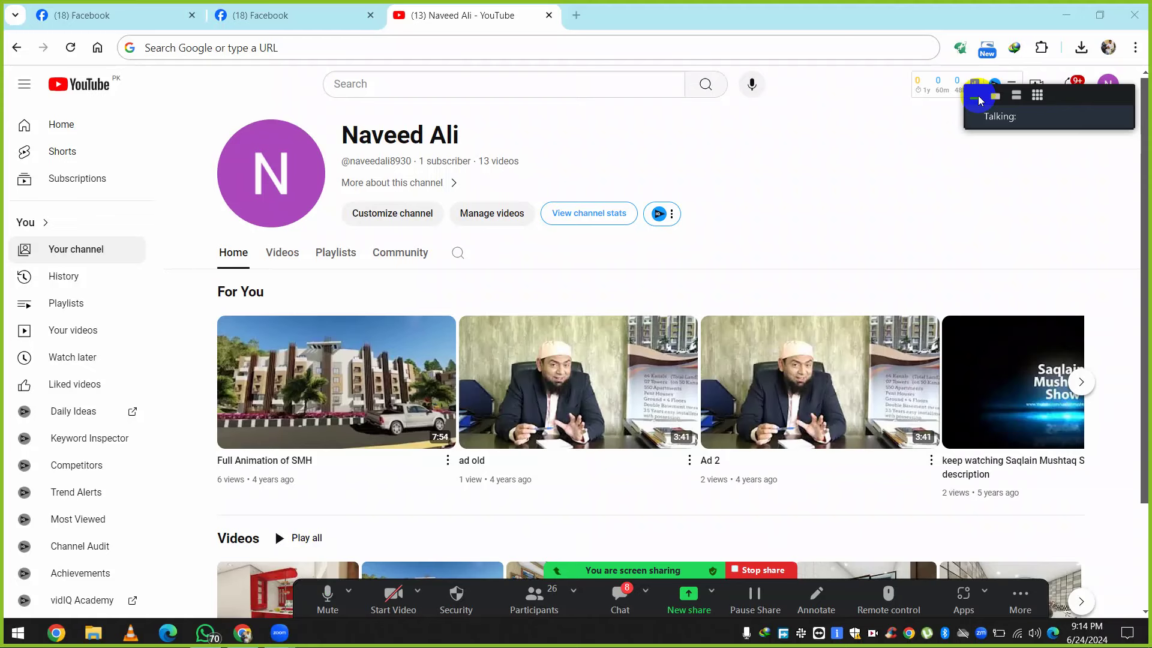
# Reload the YouTube channel page and bring up the Zoom meeting chat over it.
pyautogui.click(71, 48)
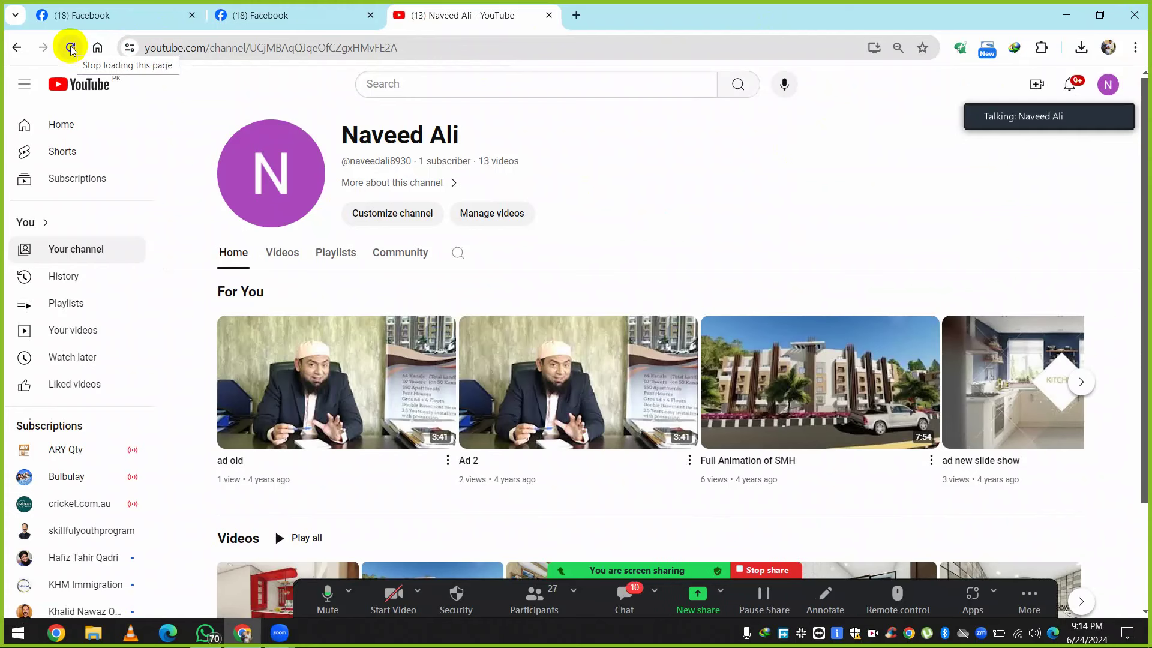
pyautogui.click(610, 597)
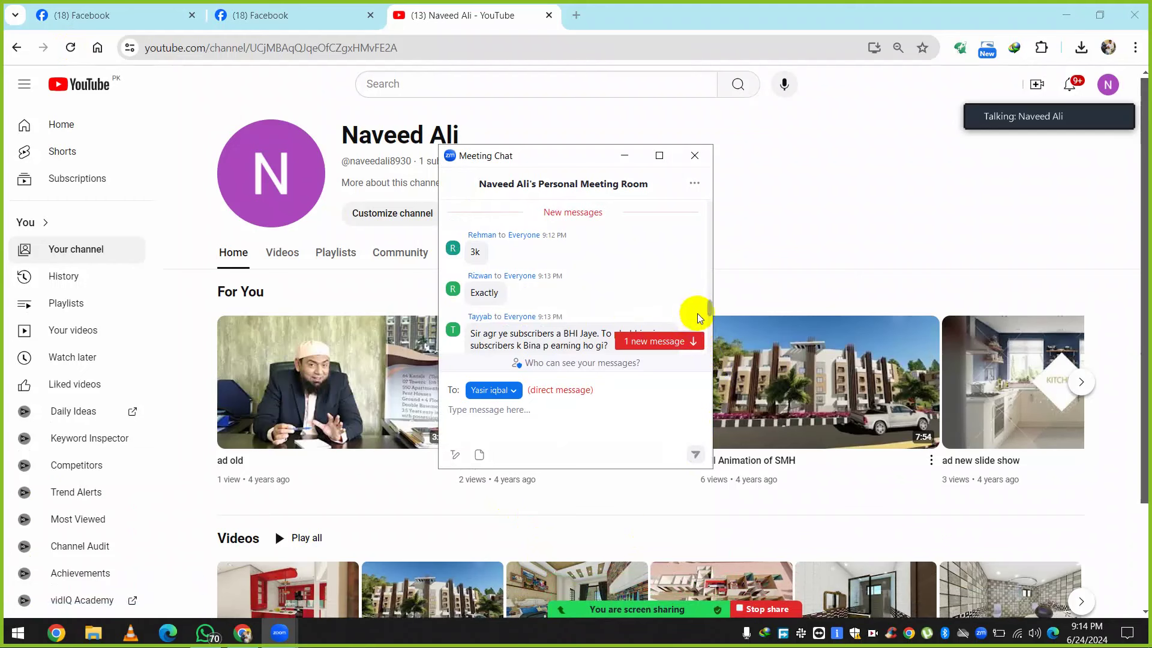
# Read the meeting chat from the top down to the 'Yes clear' reply, then close it.
pyautogui.moveTo(710, 303); pyautogui.dragTo(710, 313)
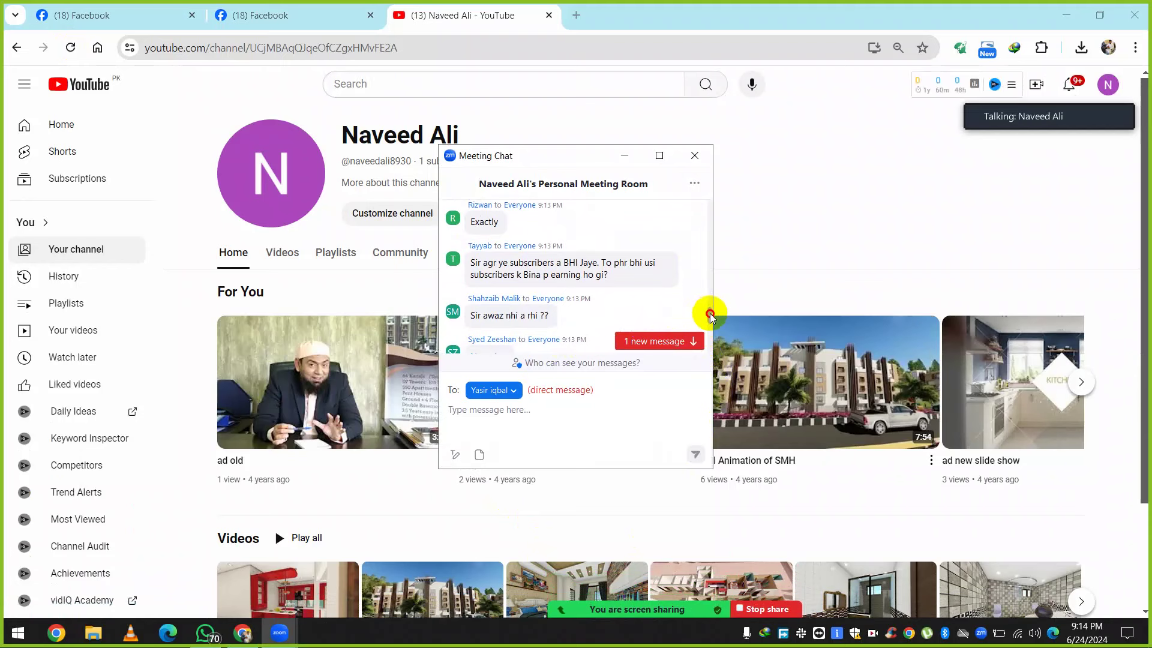
pyautogui.click(709, 314)
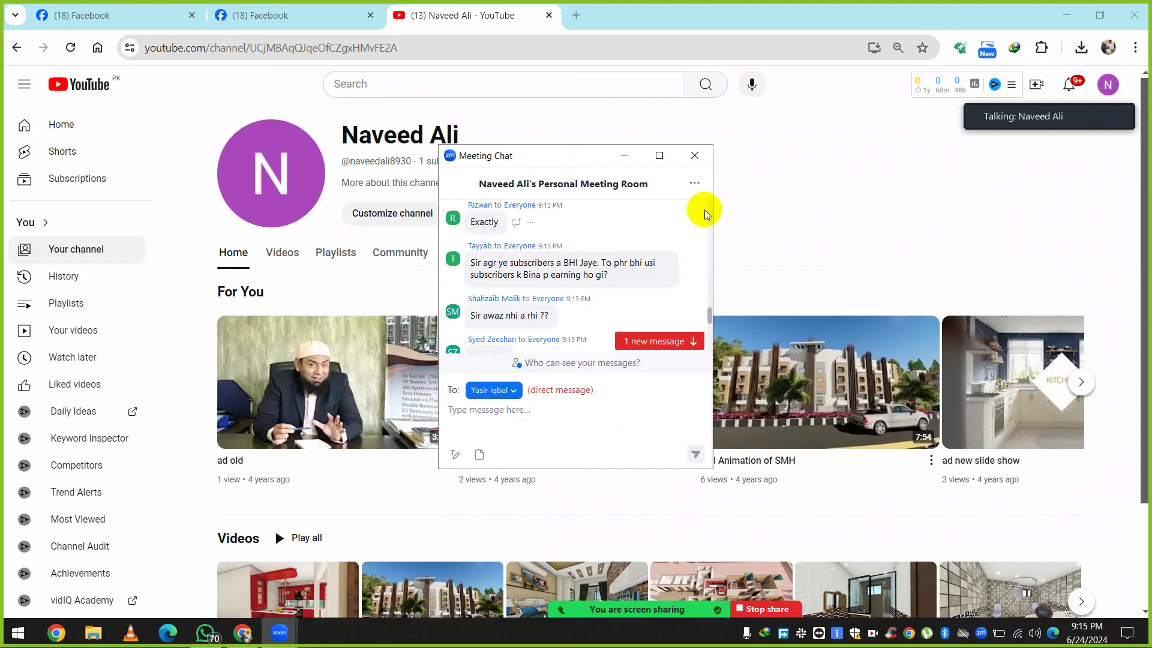
pyautogui.scroll(10, 706, 213)
pyautogui.press('Down')
pyautogui.press('Down')
pyautogui.press('Down')
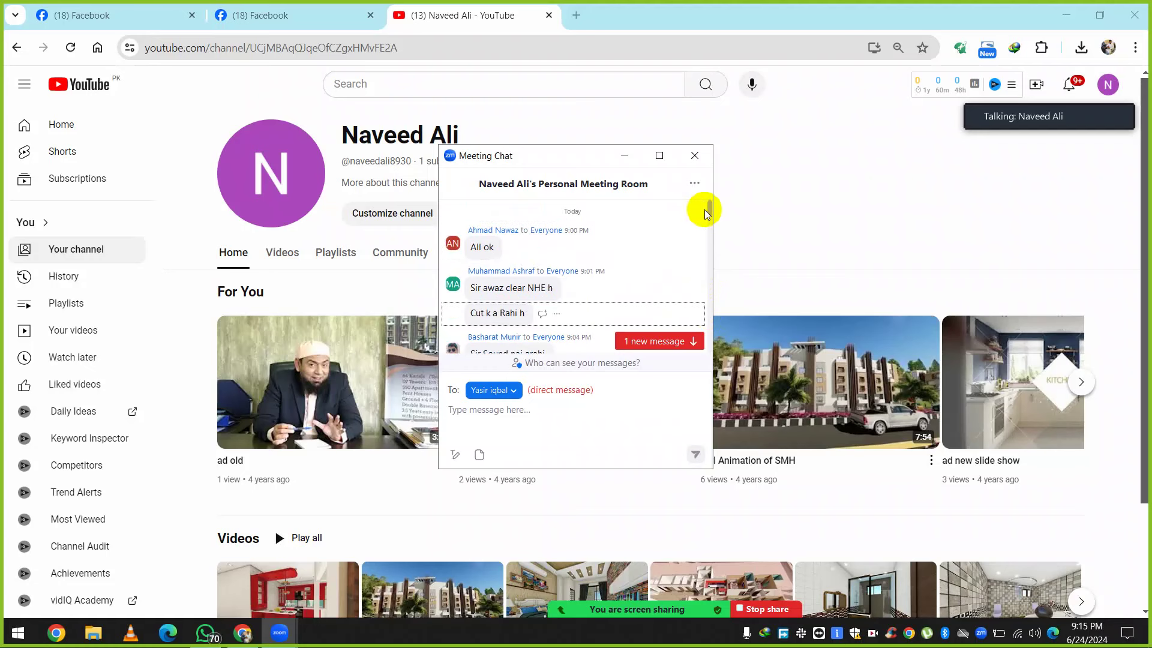
pyautogui.press('Down')
pyautogui.press('Down')
pyautogui.press('Down')
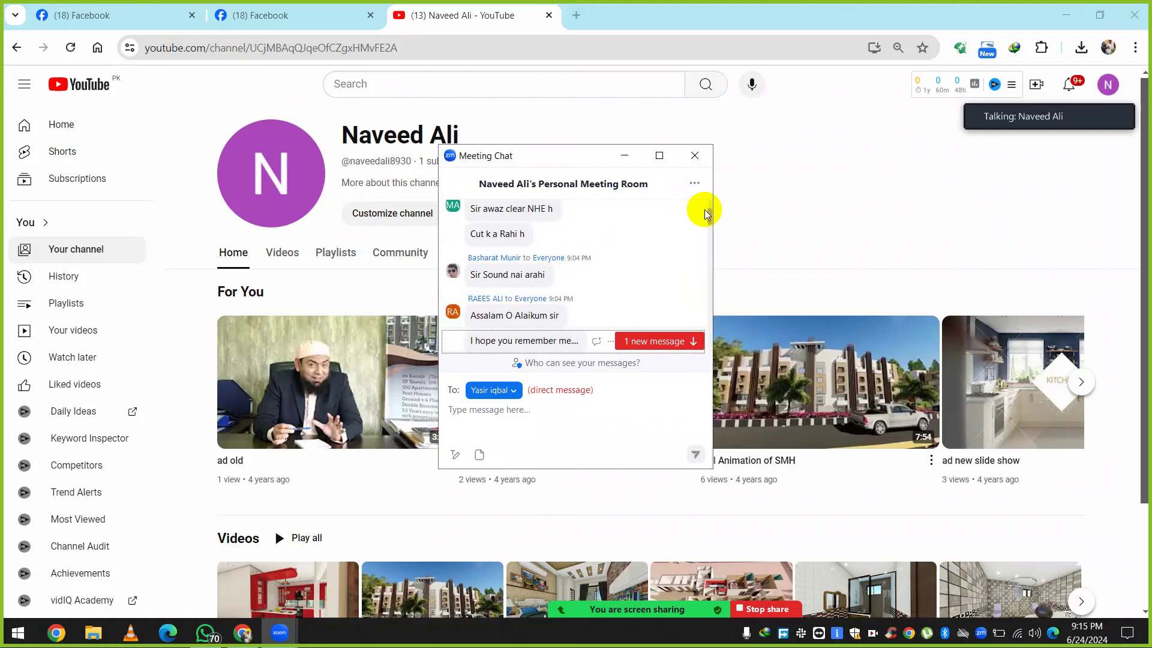
pyautogui.press('Down')
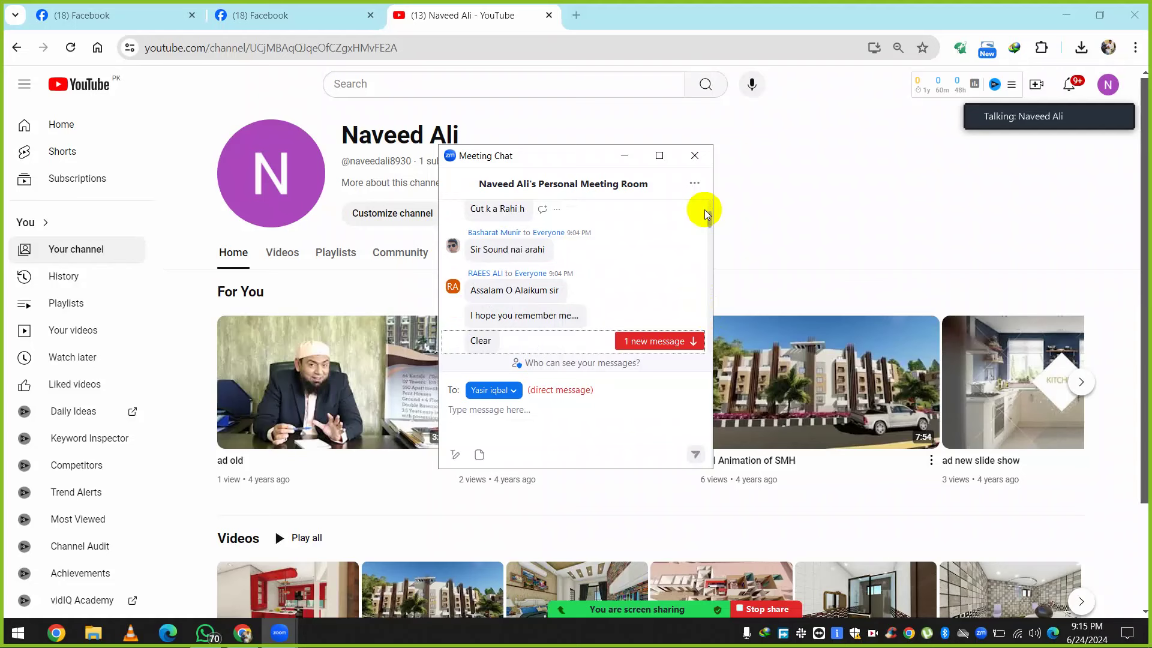
pyautogui.press('Down')
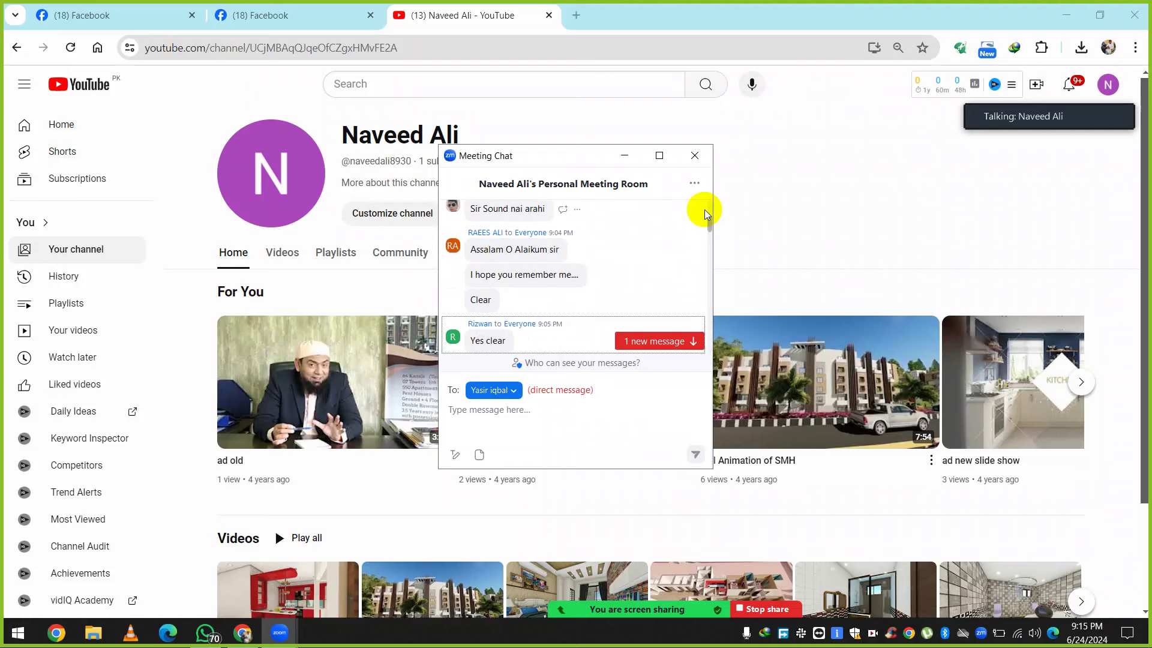
pyautogui.click(537, 51)
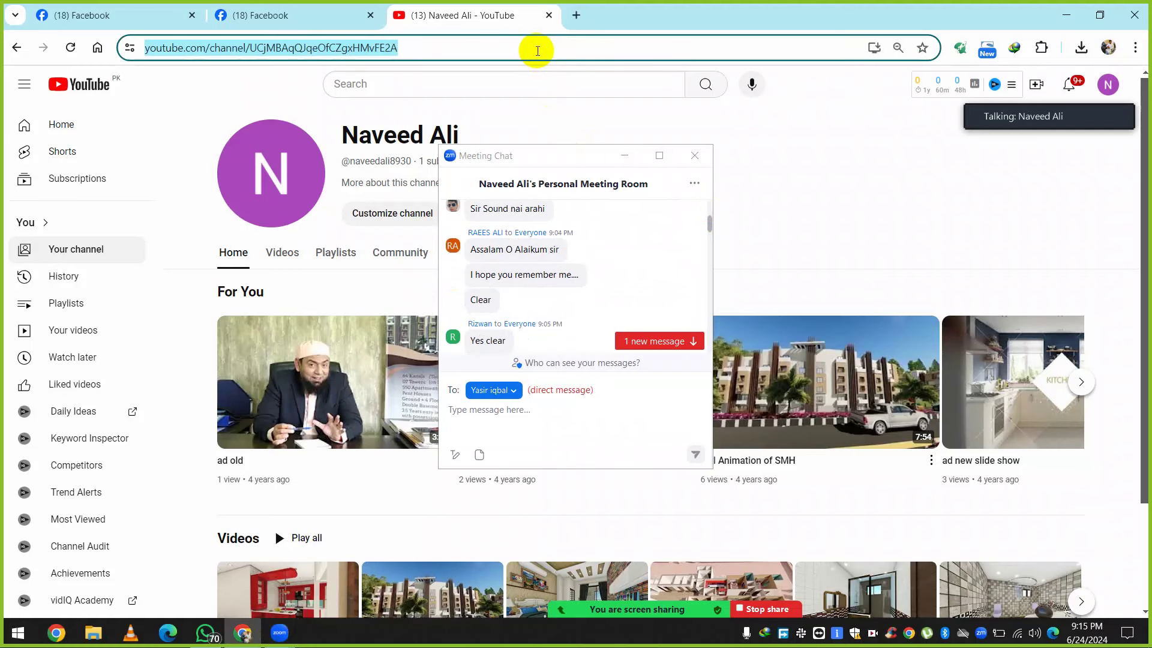
pyautogui.click(624, 156)
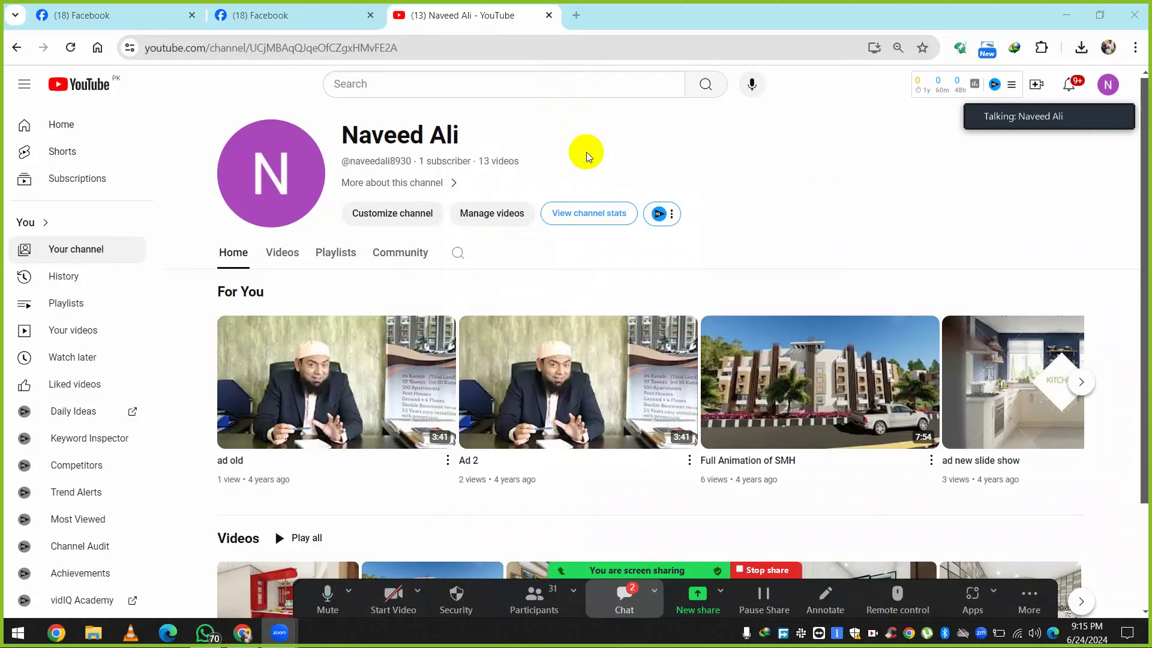
# Refresh the channel to show 101 subscribers and 13 videos, highlighting the counts and 'ad old' video.
pyautogui.click(70, 48)
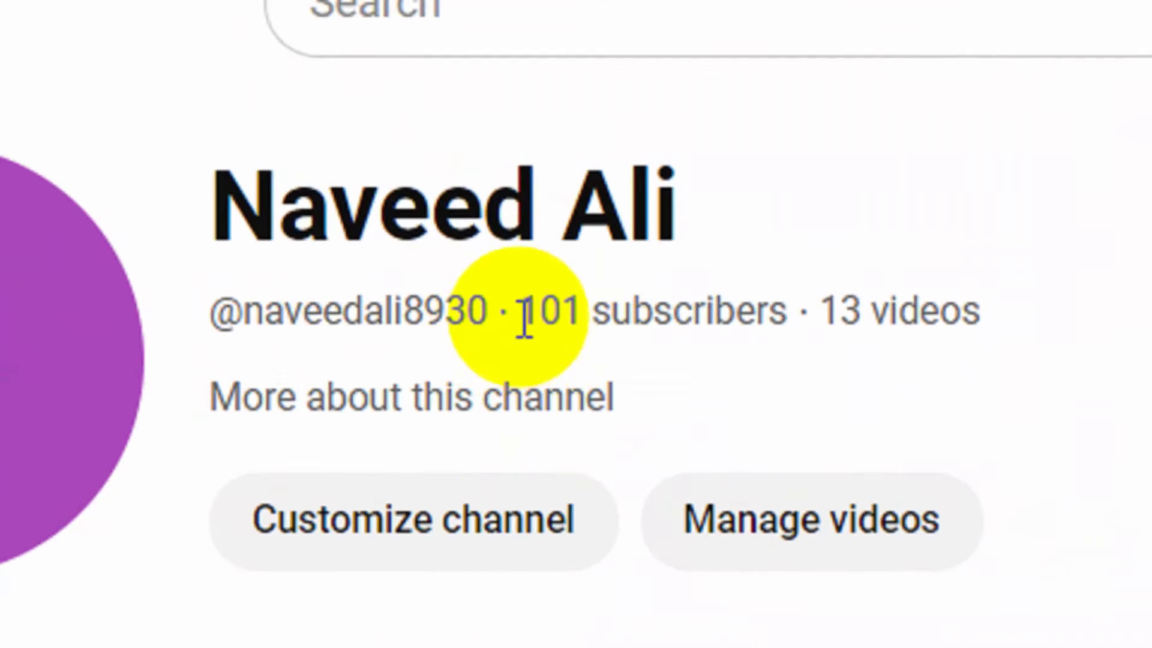
pyautogui.moveTo(522, 322); pyautogui.dragTo(983, 337)
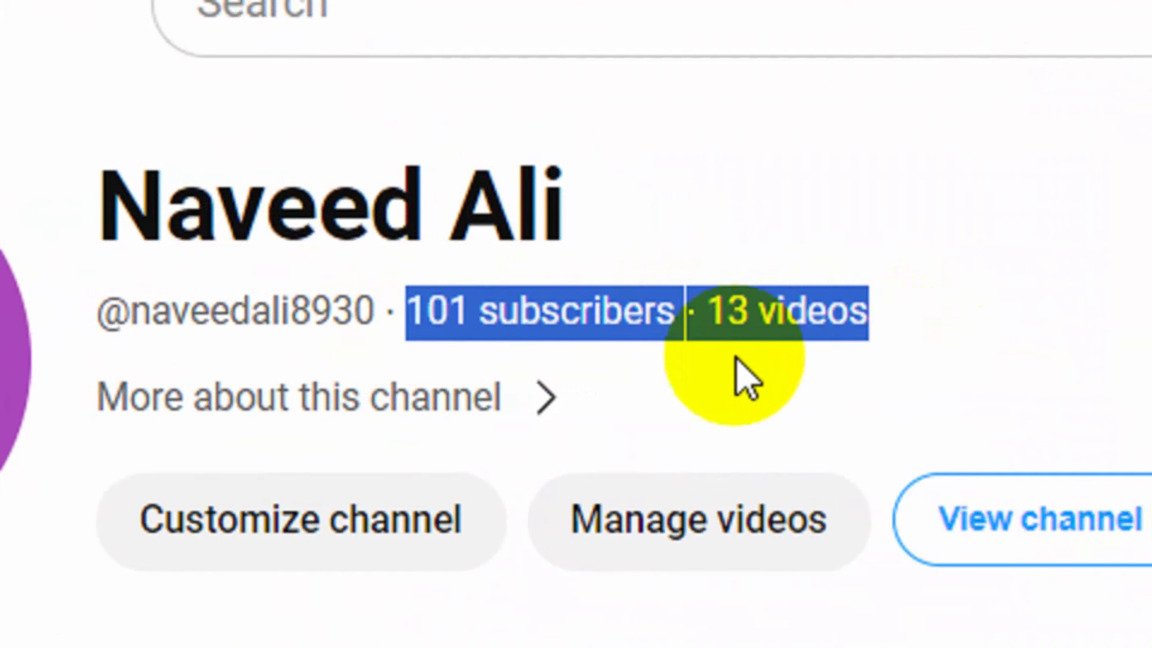
pyautogui.scroll(-5, 570, 353)
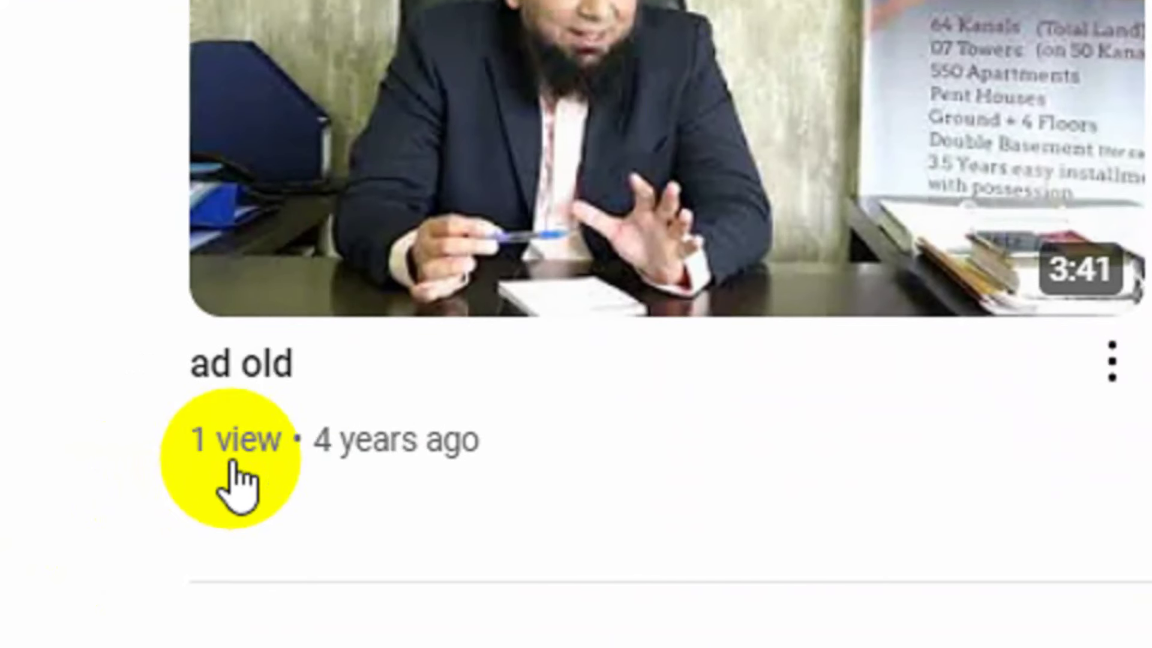
pyautogui.doubleClick(288, 362)
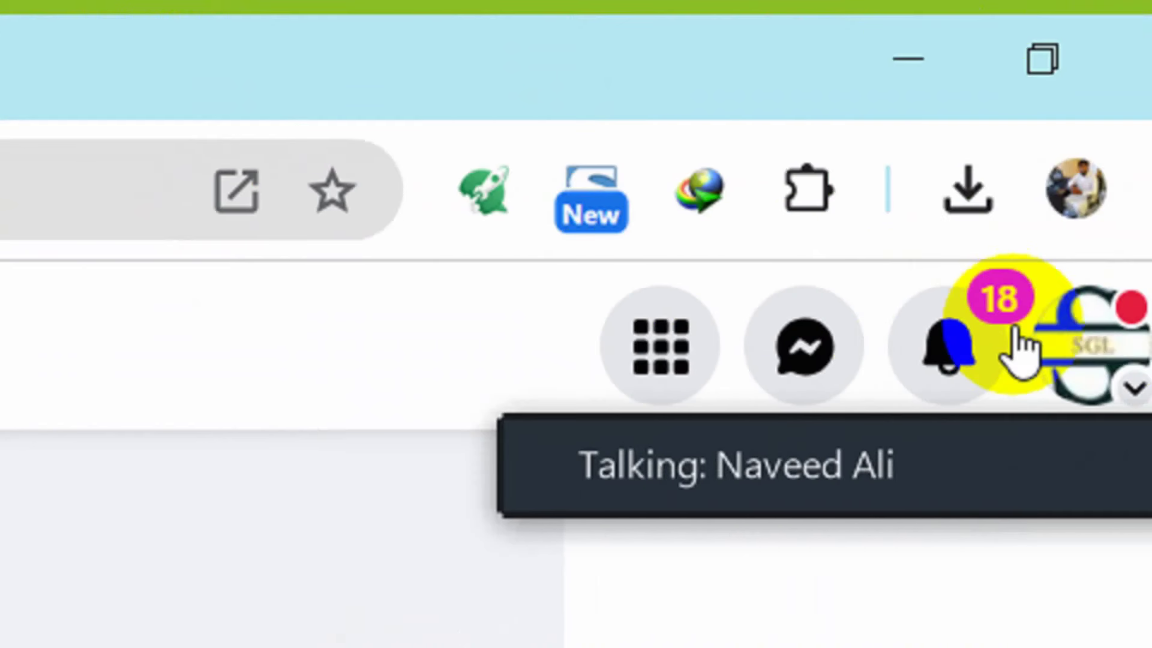
# Switch Facebook to the Shalaan & GL page and highlight its 87K followers count.
pyautogui.click(1083, 366)
pyautogui.moveTo(881, 520)
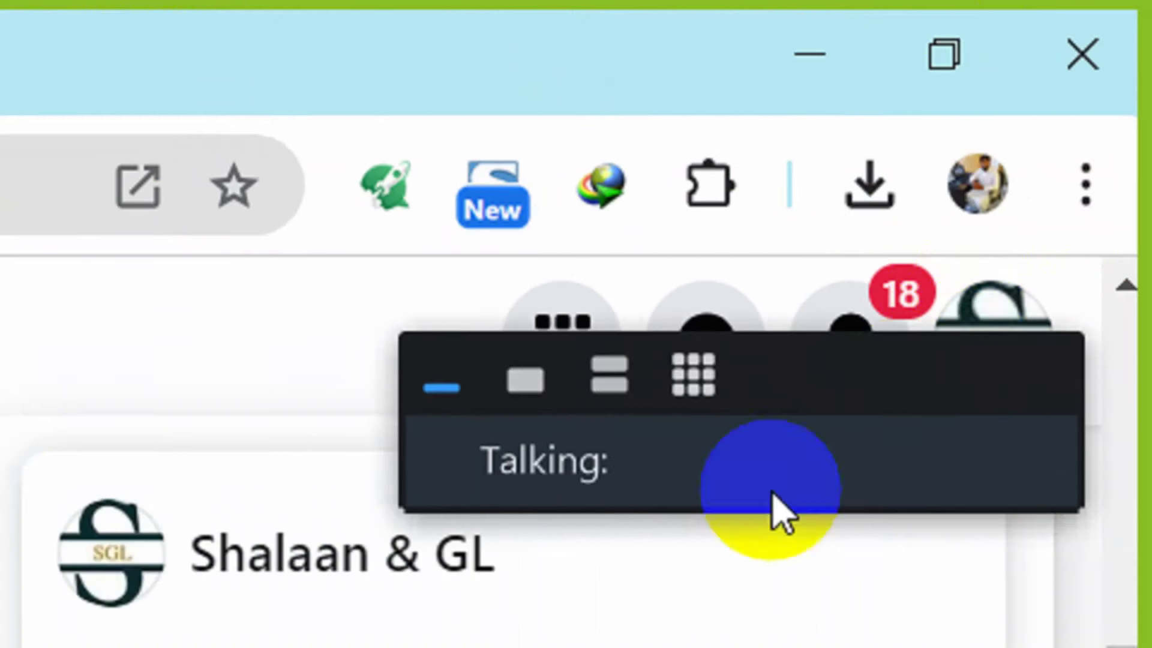
pyautogui.click(435, 561)
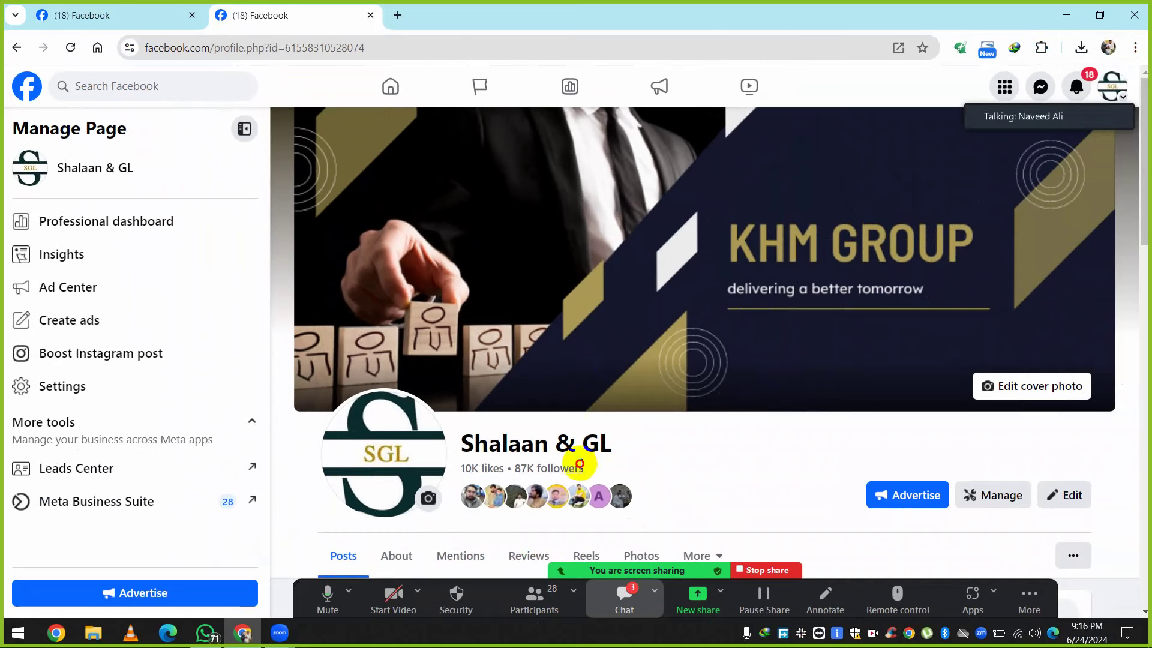
pyautogui.tripleClick(519, 474)
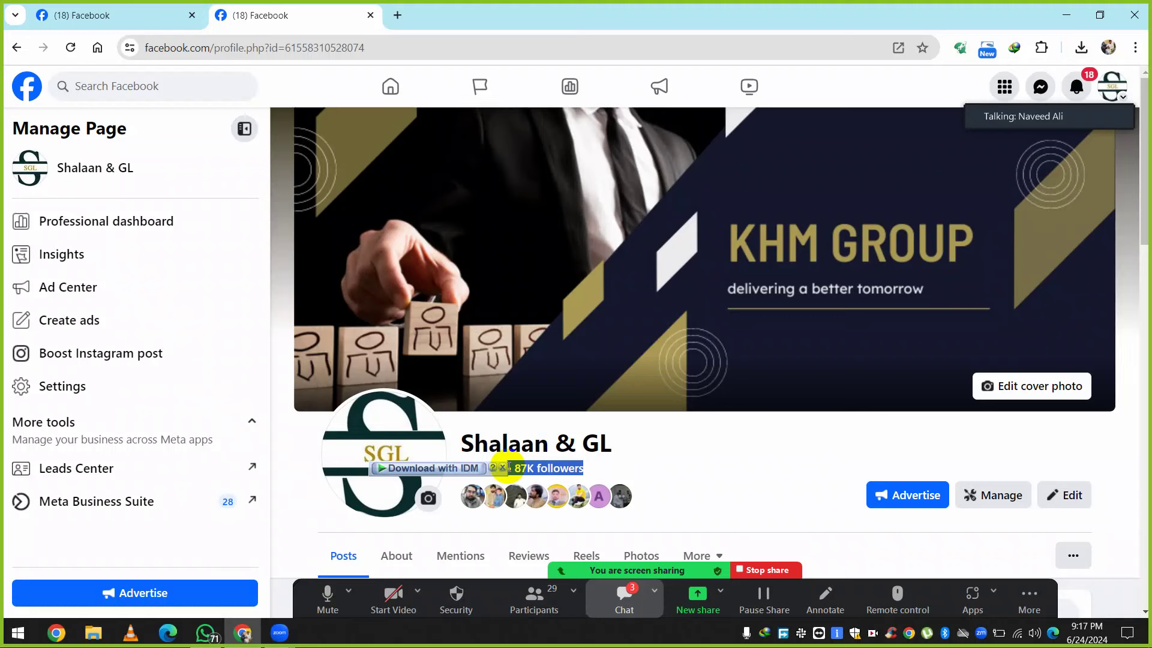
pyautogui.click(1072, 557)
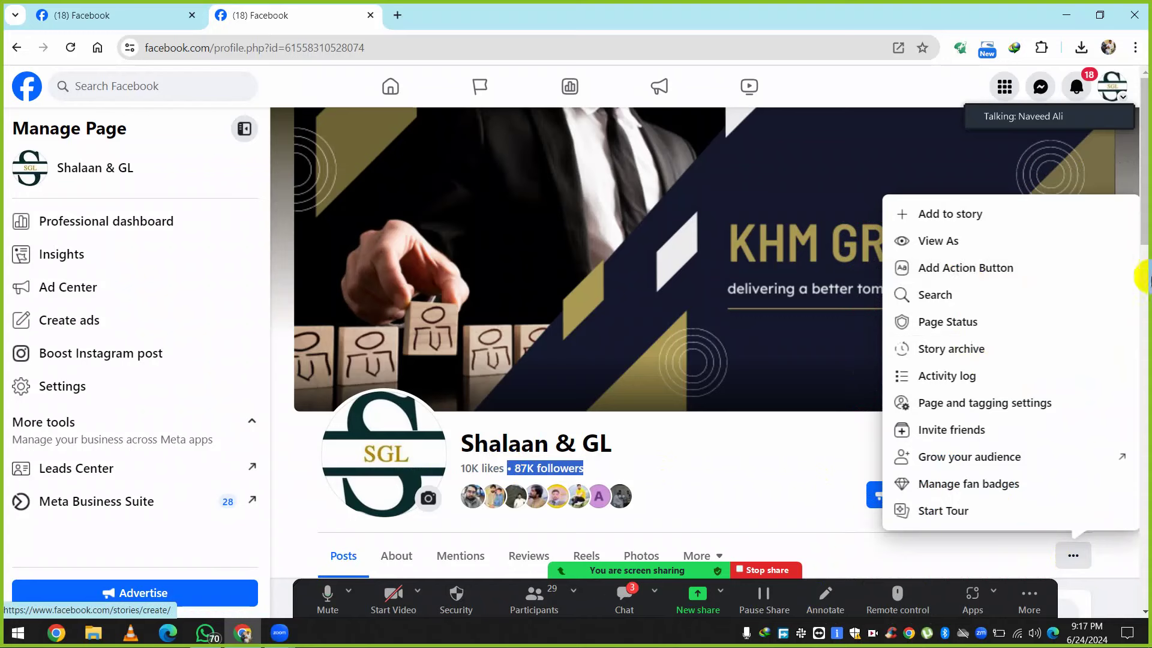
# Switch to the personal profile and send Shalaan & GL page invites to all friends.
pyautogui.click(930, 432)
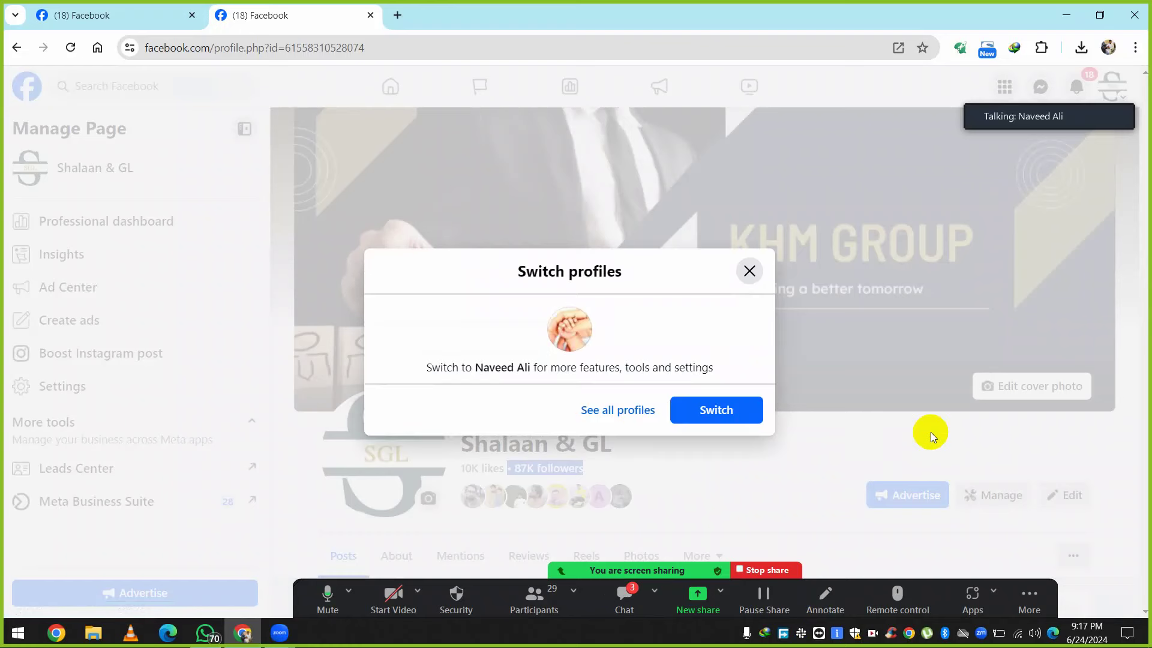
pyautogui.click(711, 408)
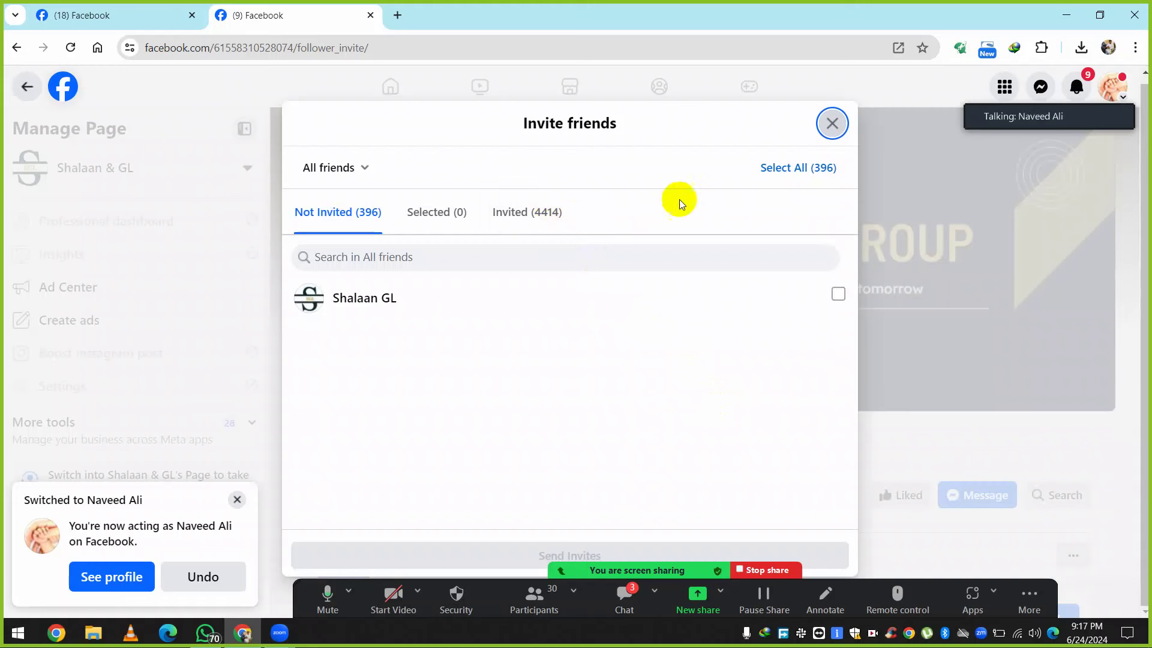
pyautogui.click(822, 171)
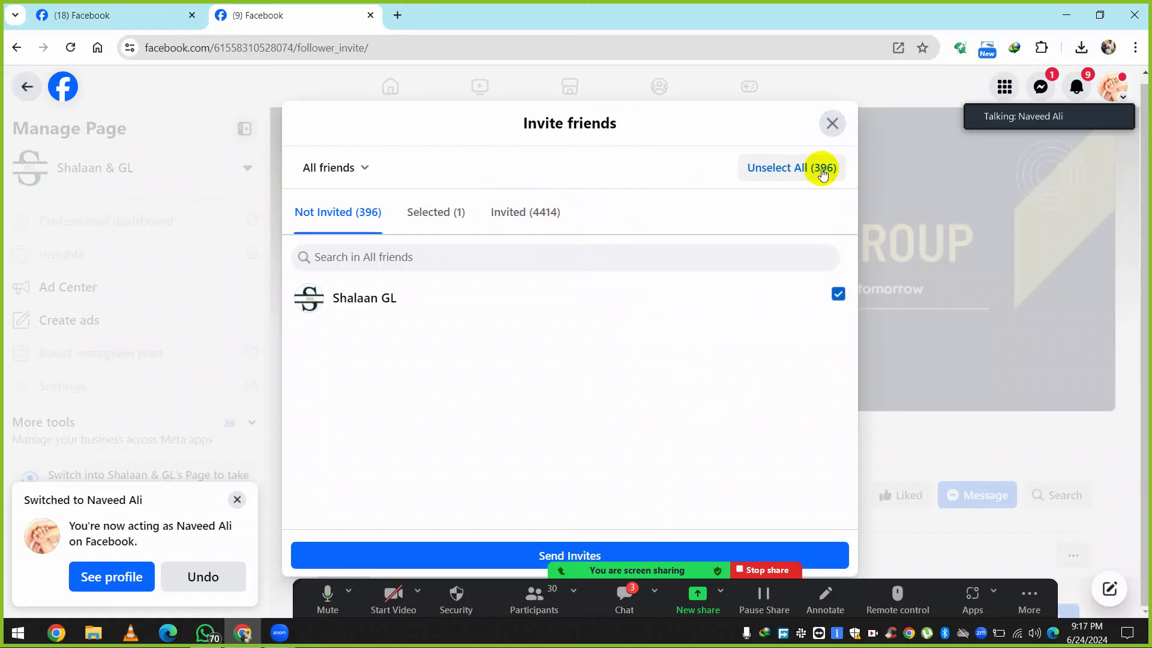
pyautogui.click(520, 560)
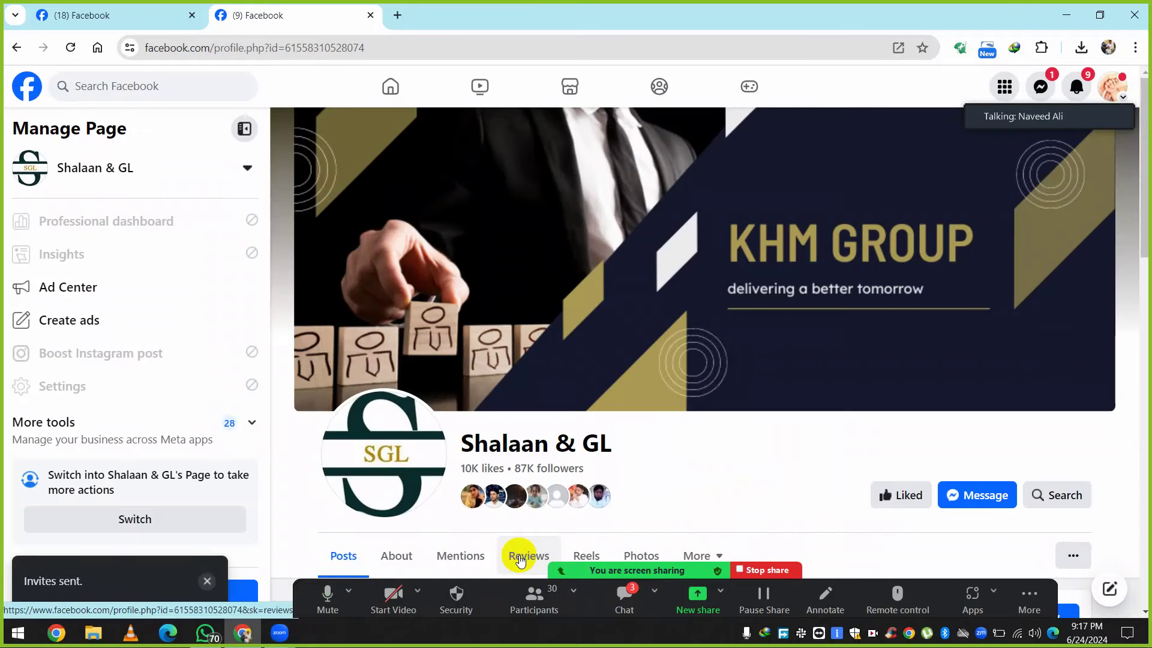
# Mute all participants in the Zoom meeting from the Participants panel.
pyautogui.click(546, 610)
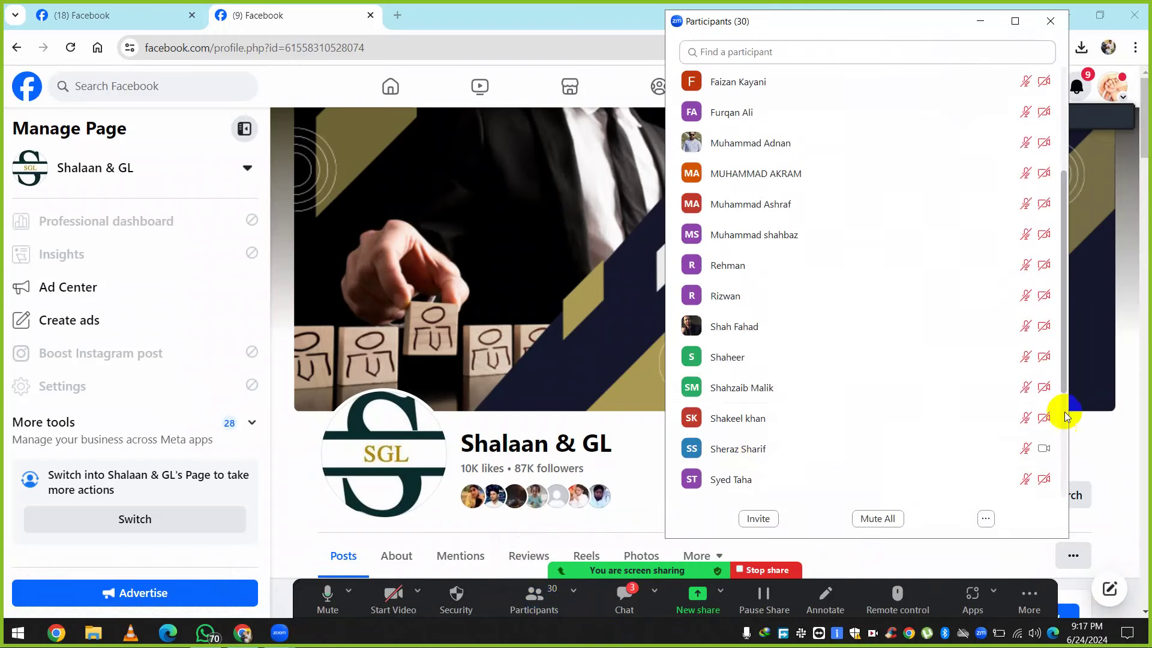
pyautogui.click(872, 520)
pyautogui.click(664, 354)
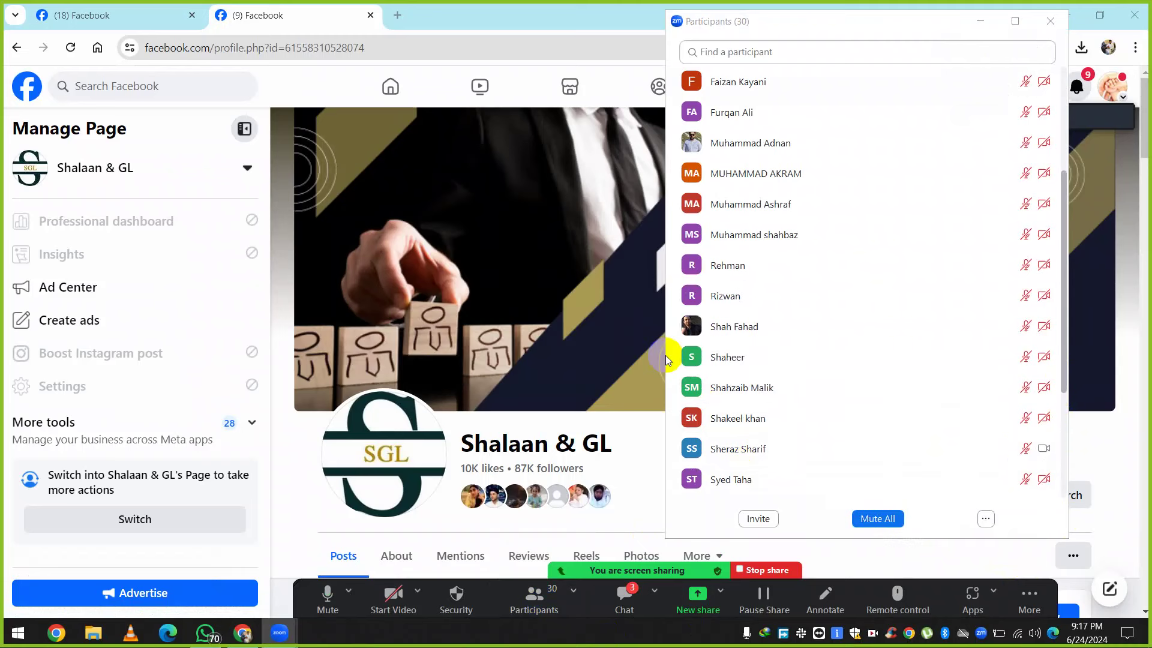
pyautogui.click(981, 21)
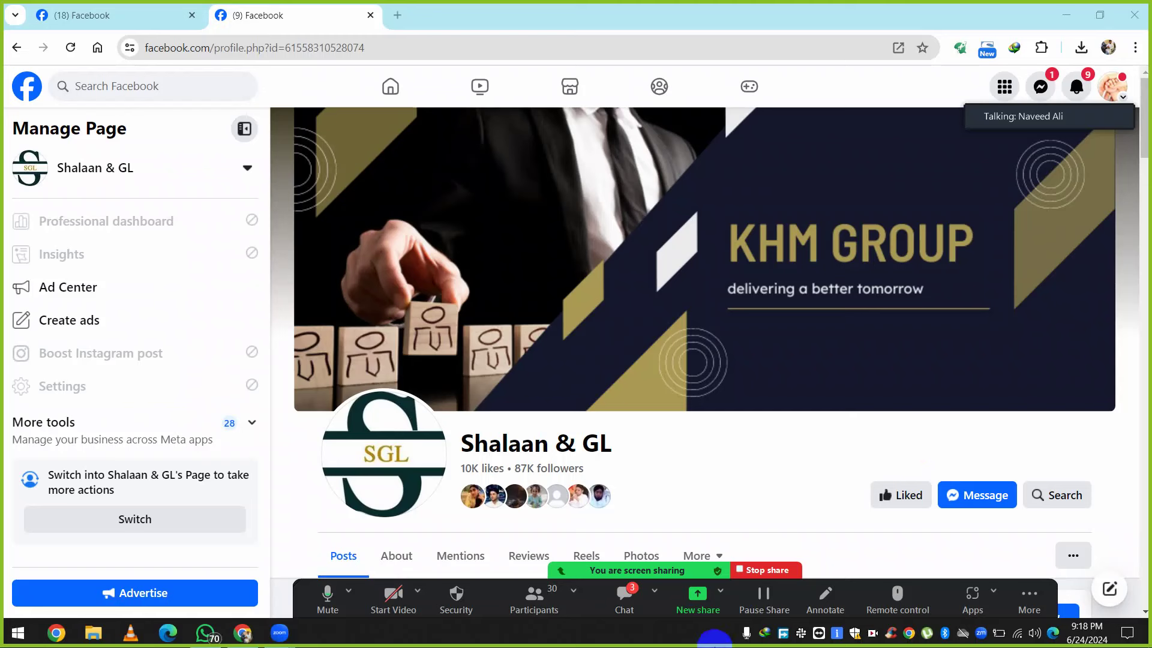
# Open the meeting chat, then bring up This PC from the desktop.
pyautogui.click(624, 600)
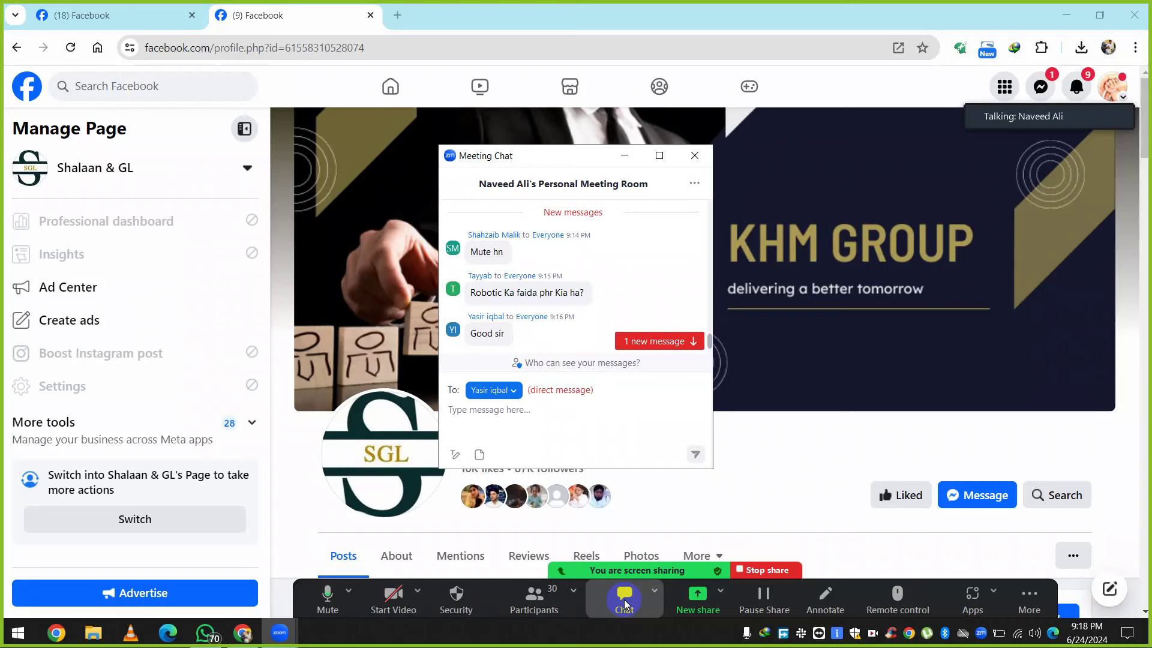
pyautogui.click(1069, 17)
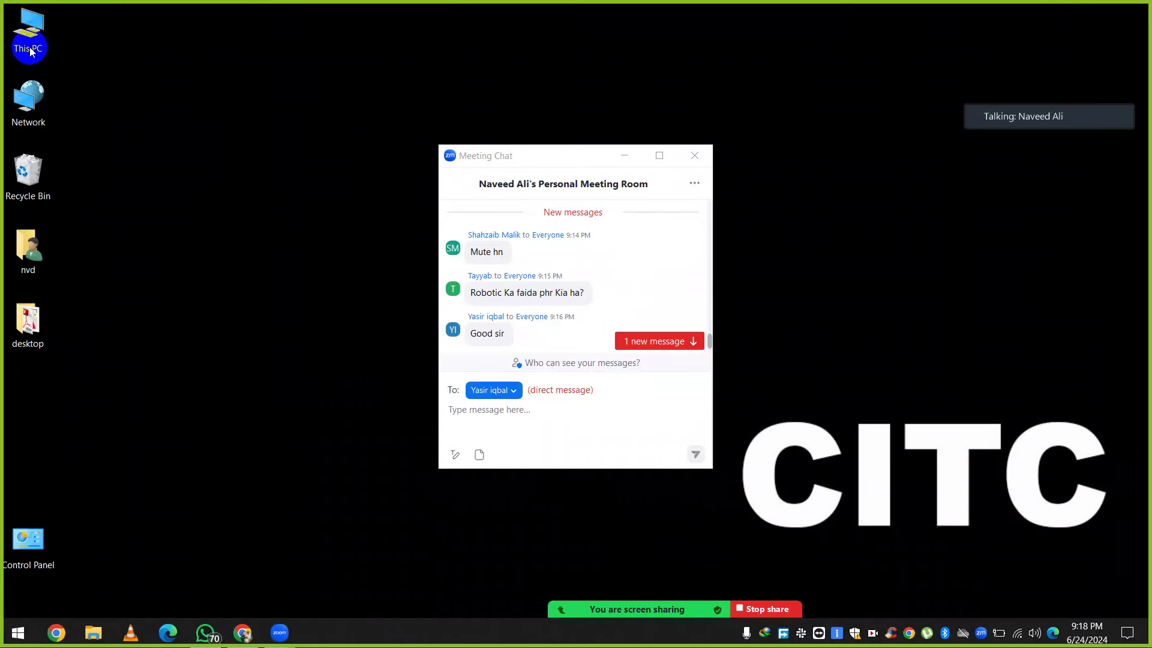
pyautogui.doubleClick(23, 35)
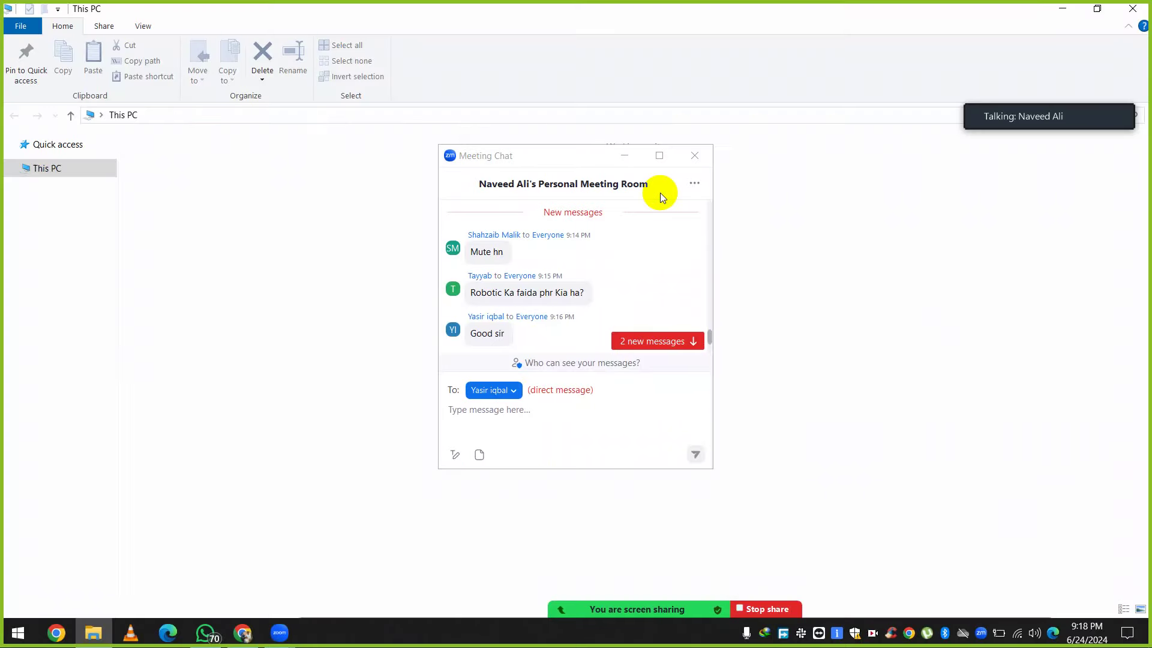
# Open bot - Copy_1.html from the old dev (G:) drive in Chrome.
pyautogui.click(625, 155)
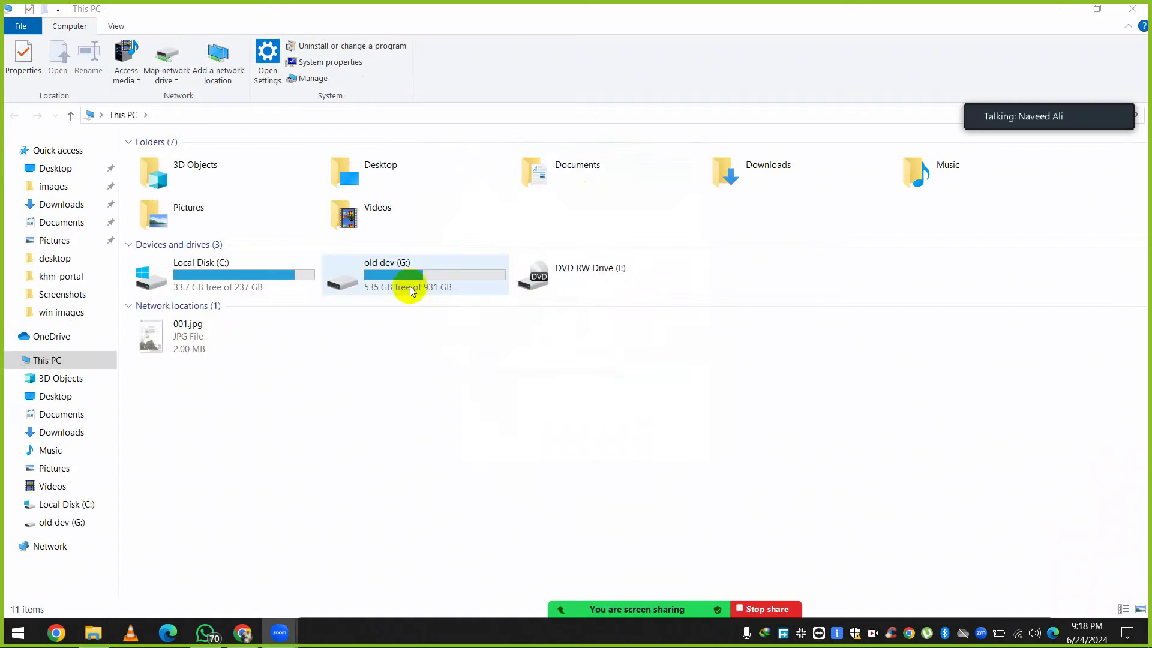
pyautogui.doubleClick(391, 286)
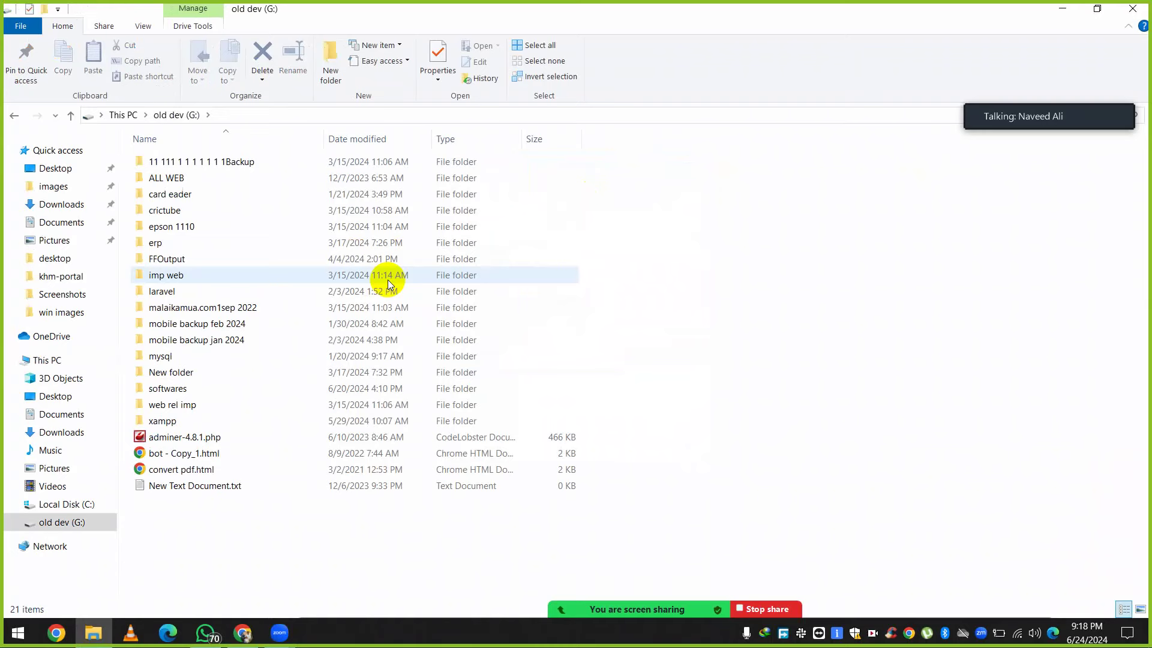
pyautogui.click(180, 460)
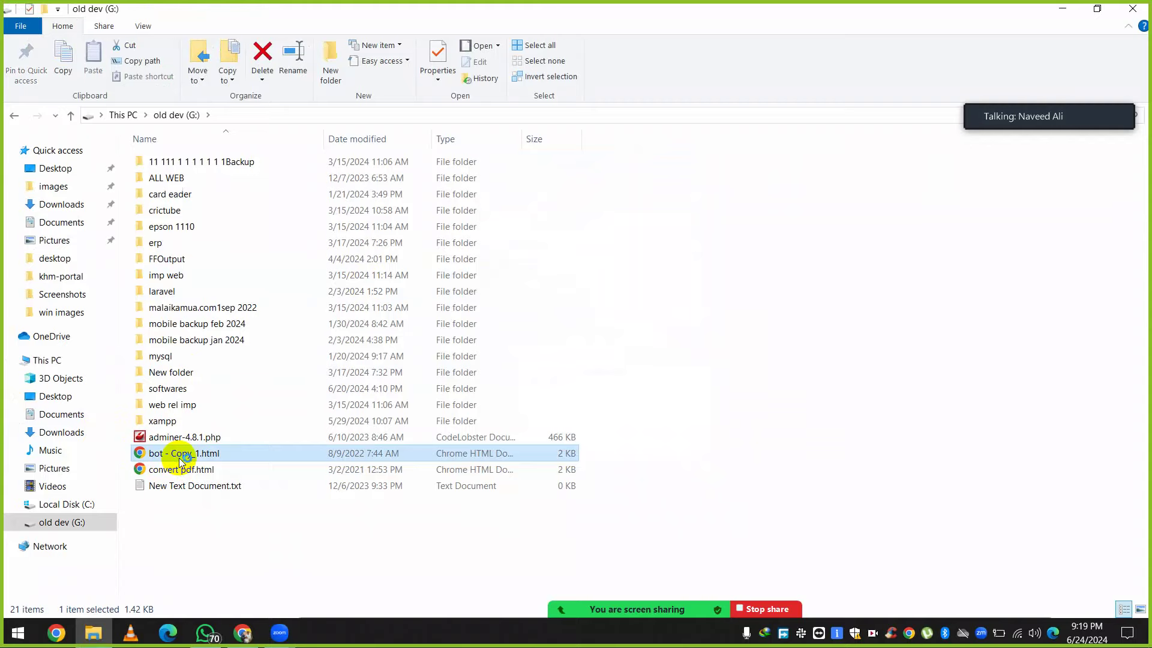
pyautogui.doubleClick(180, 460)
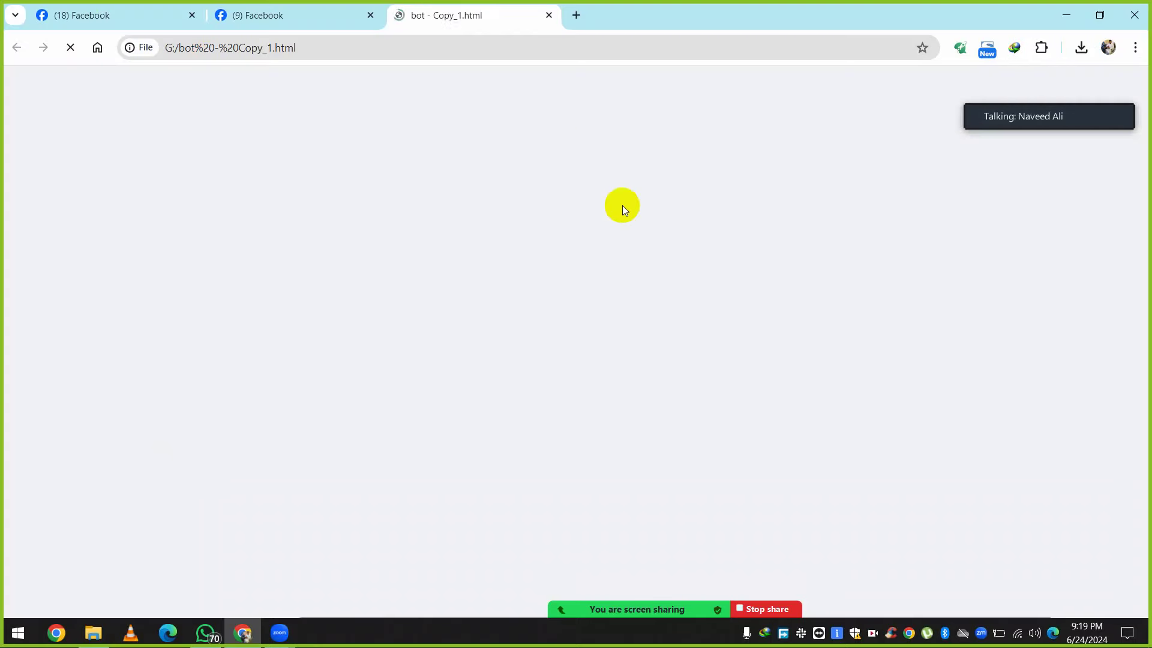
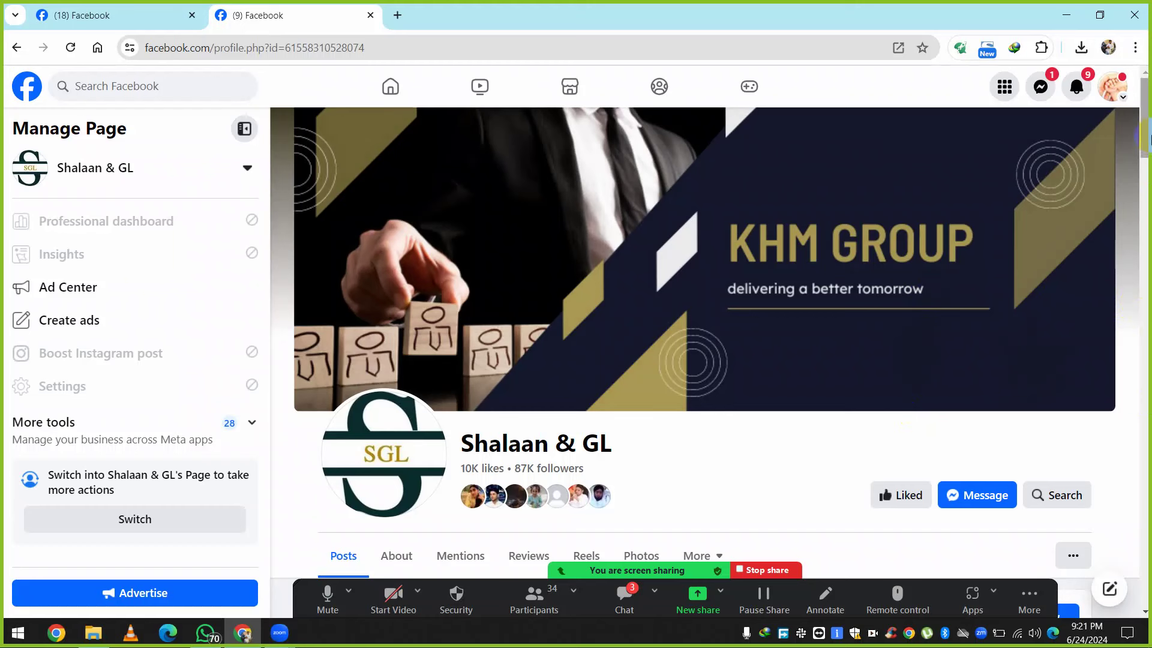
# Scroll the page timeline to the Eid post and start boosting it.
pyautogui.moveTo(1147, 153); pyautogui.dragTo(1147, 372)
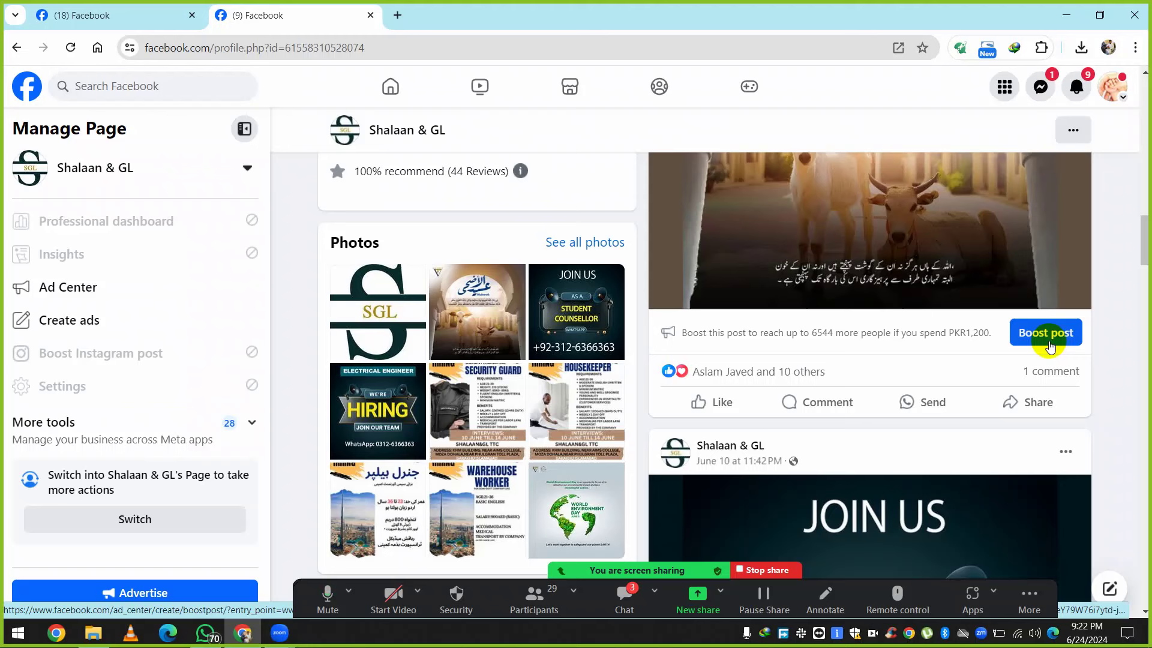
pyautogui.click(1049, 346)
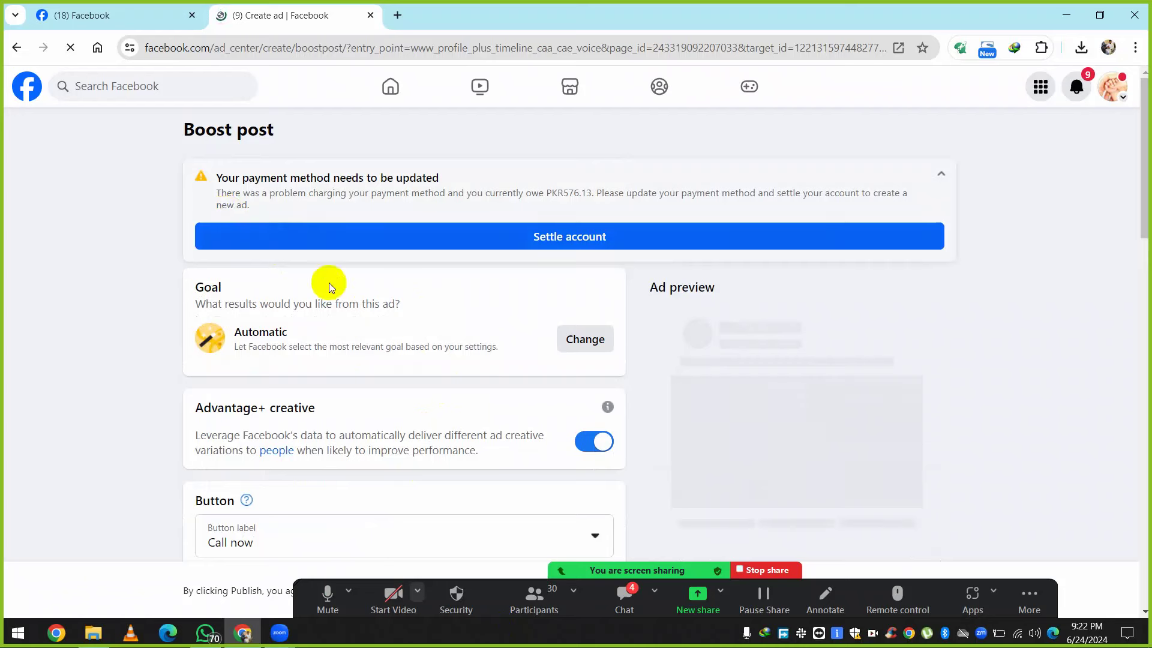
# Change the boosted post's goal from Automatic to Get more messages and save it.
pyautogui.click(580, 346)
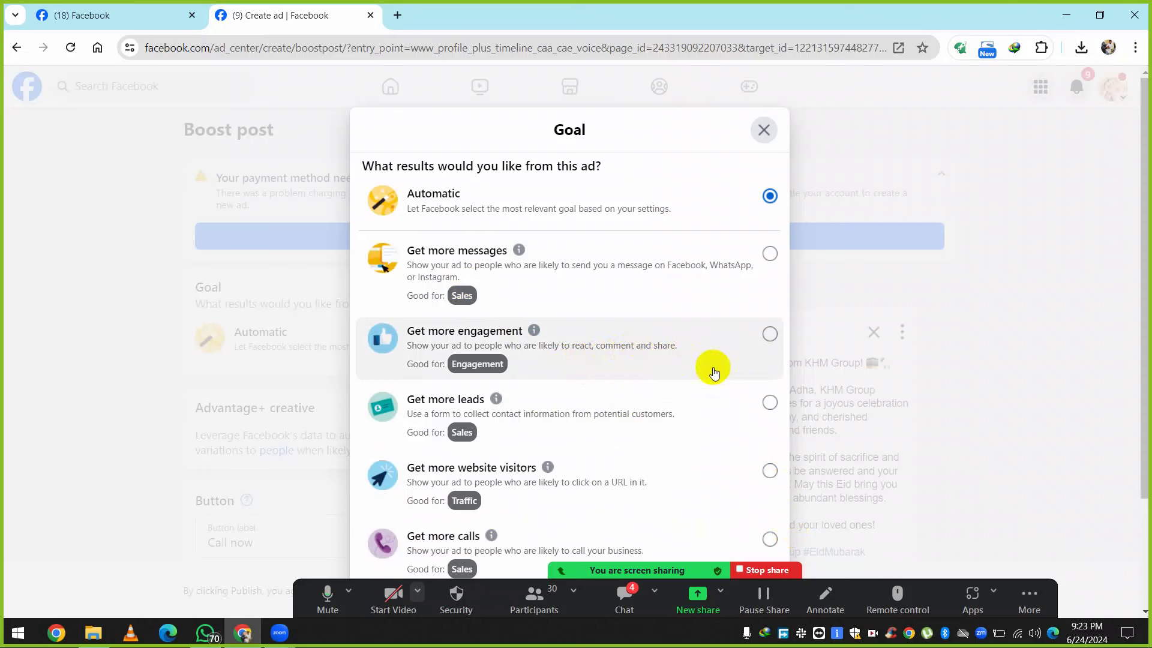
pyautogui.click(769, 255)
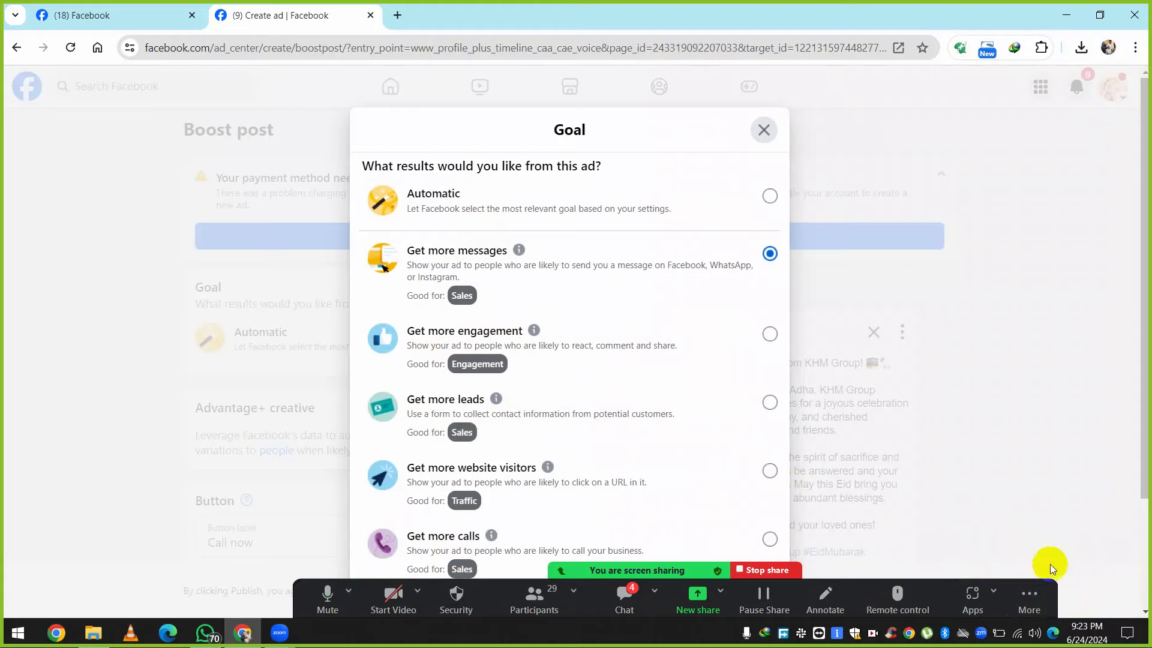
pyautogui.click(1092, 525)
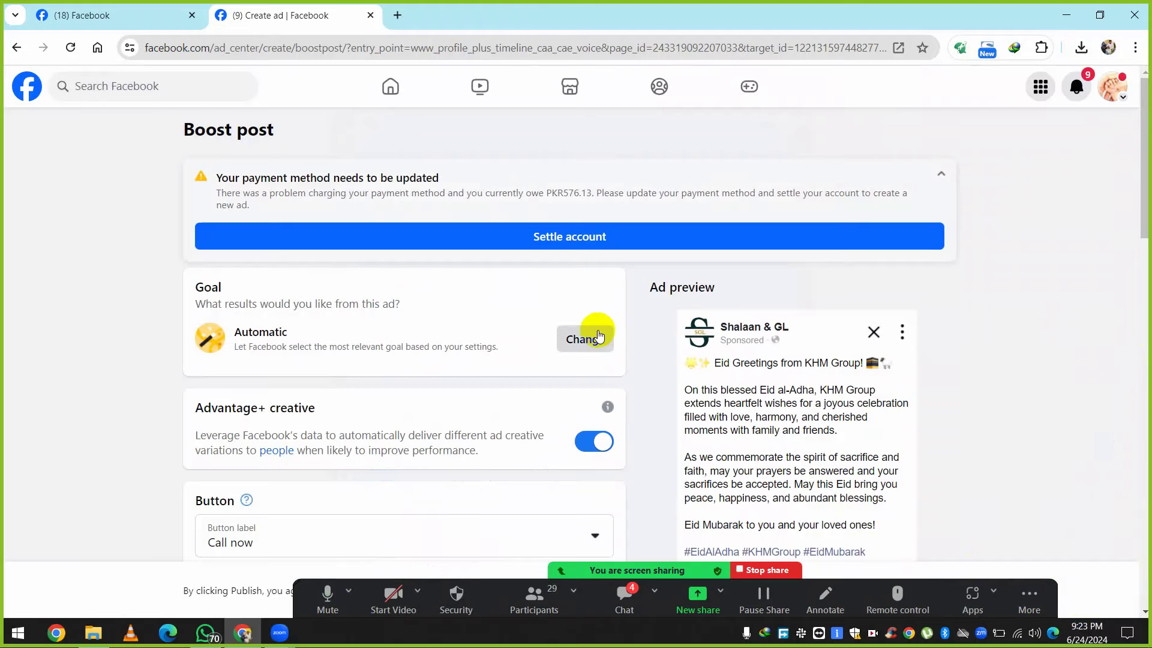
pyautogui.click(593, 338)
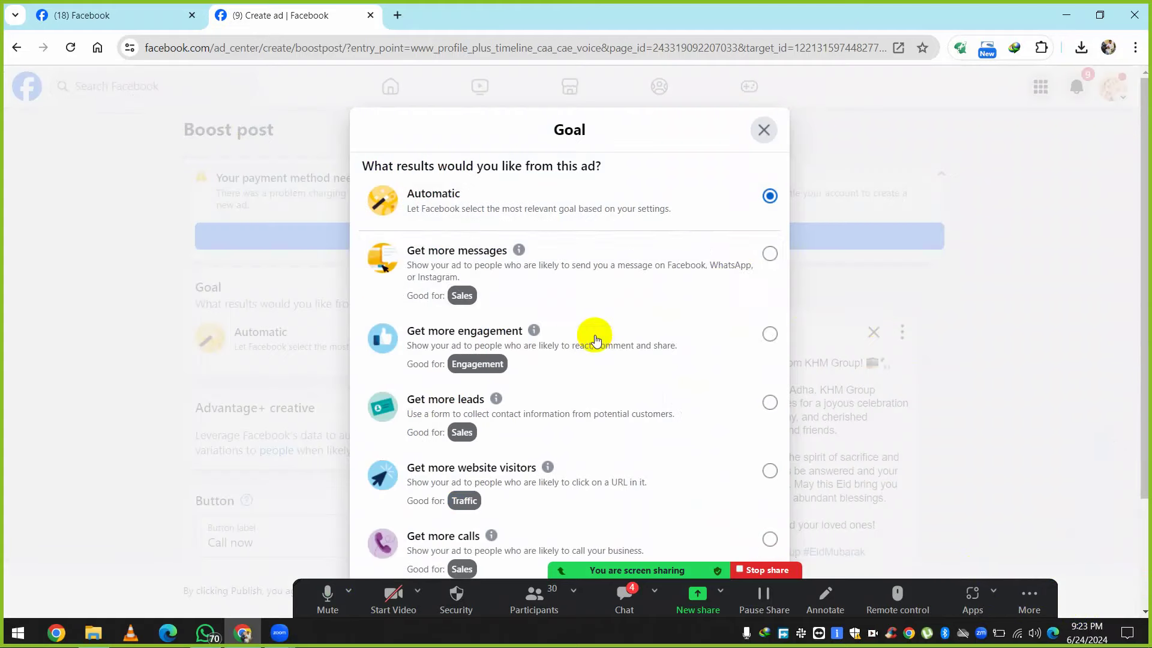
pyautogui.click(769, 264)
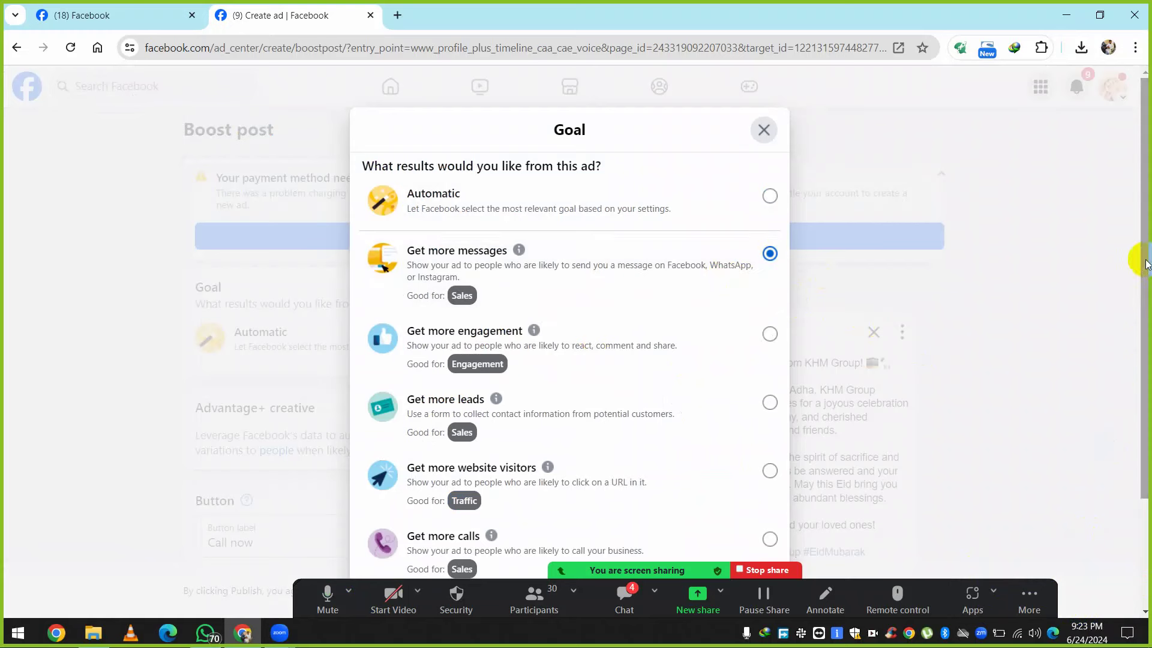
pyautogui.scroll(-3, 1146, 240)
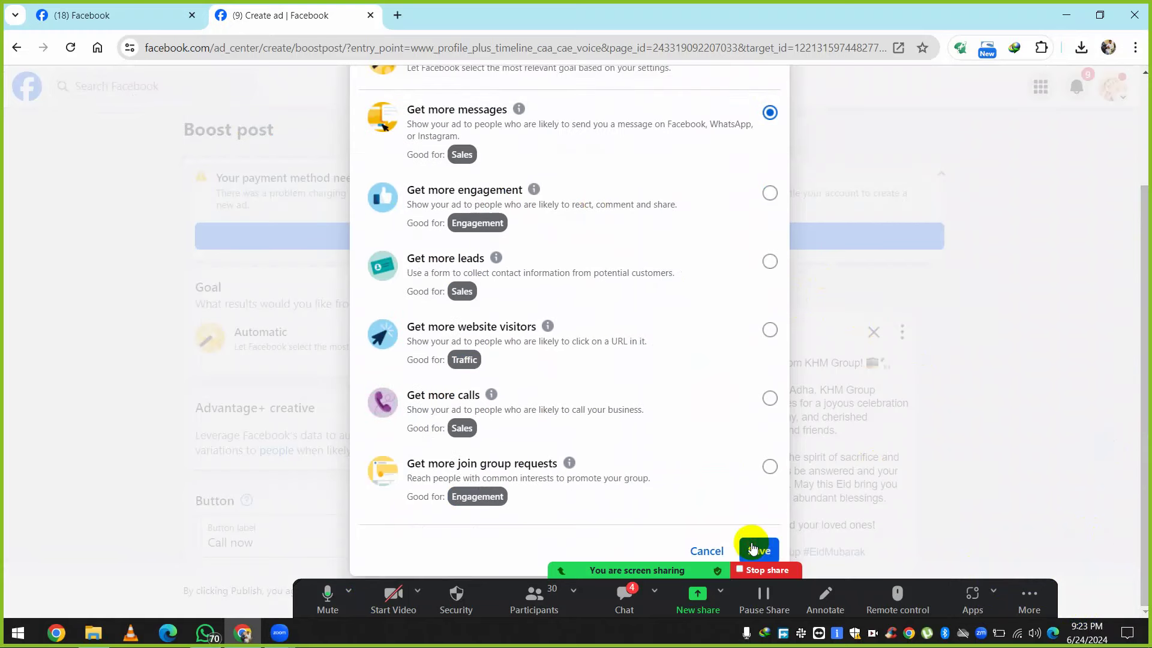
pyautogui.click(752, 548)
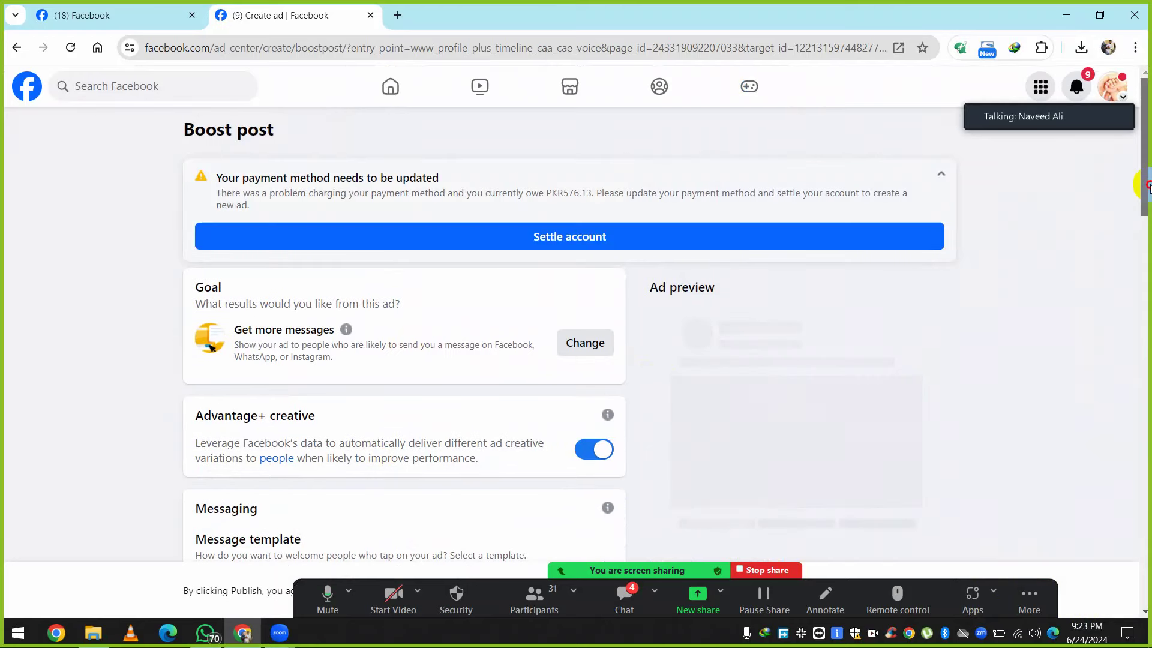
# Uncheck Messenger under the messaging apps so only WhatsApp stays checked.
pyautogui.scroll(-2, 1145, 220)
pyautogui.moveTo(1146, 220); pyautogui.dragTo(1144, 252)
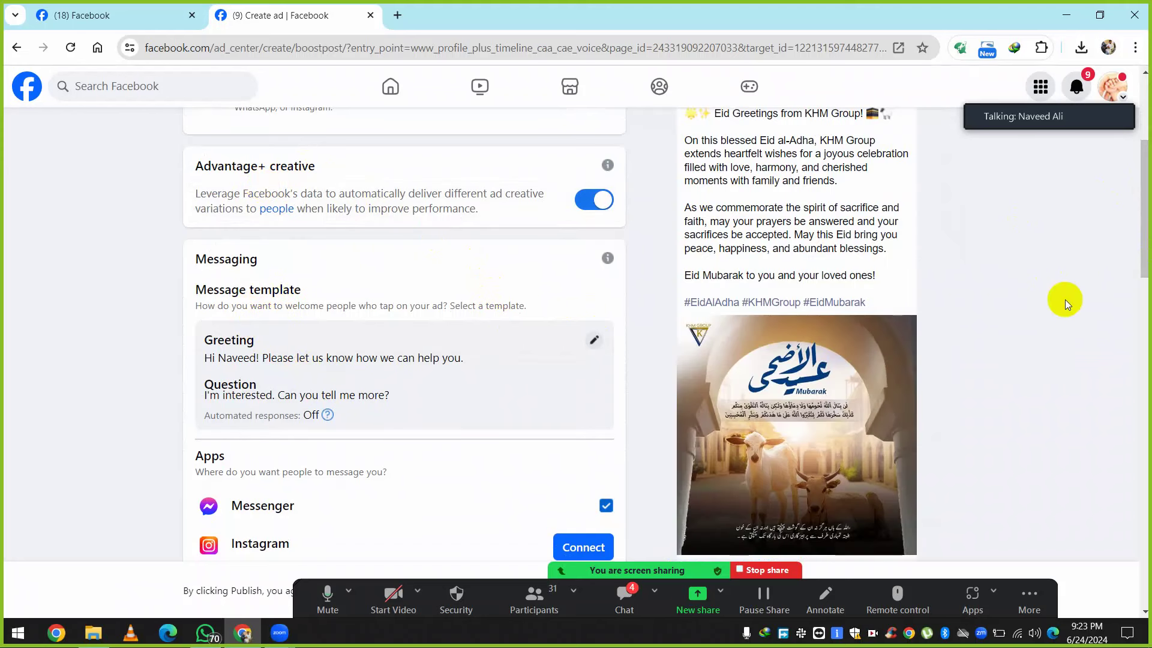
pyautogui.moveTo(1138, 238); pyautogui.dragTo(1139, 257)
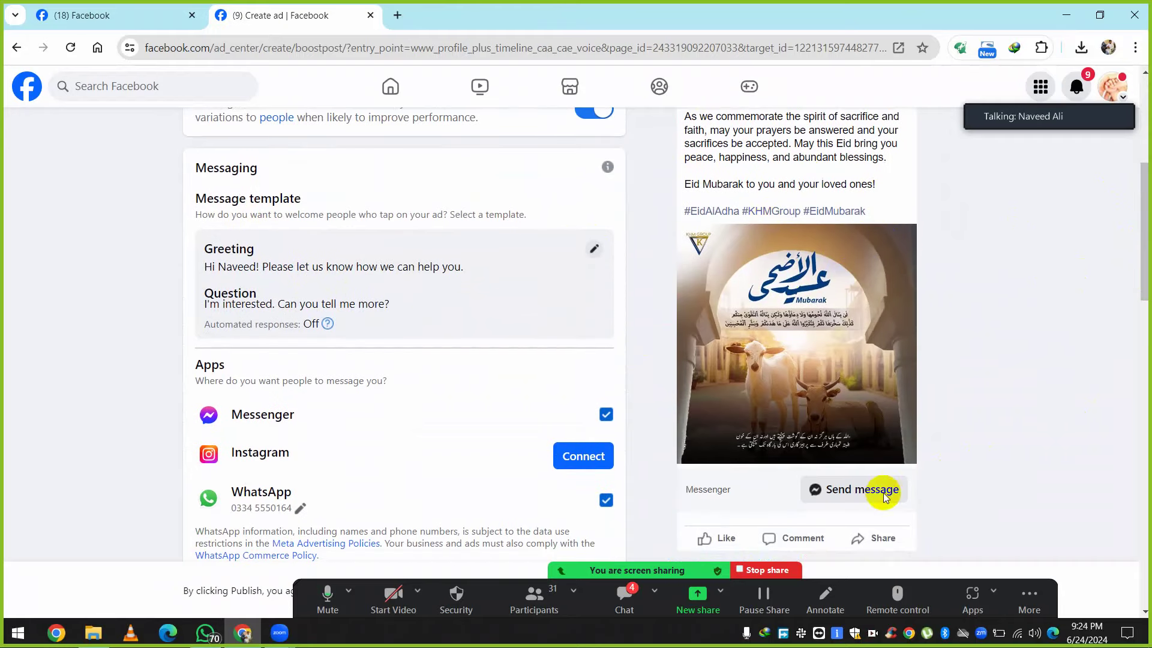
pyautogui.moveTo(1143, 246); pyautogui.dragTo(934, 271)
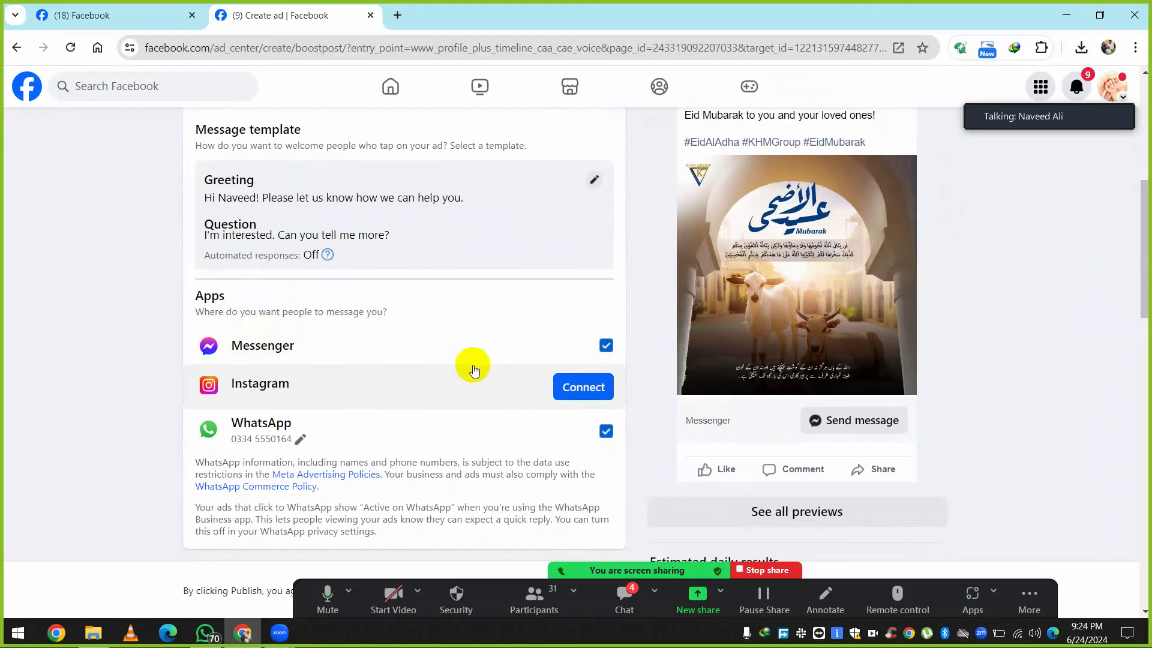
pyautogui.click(606, 346)
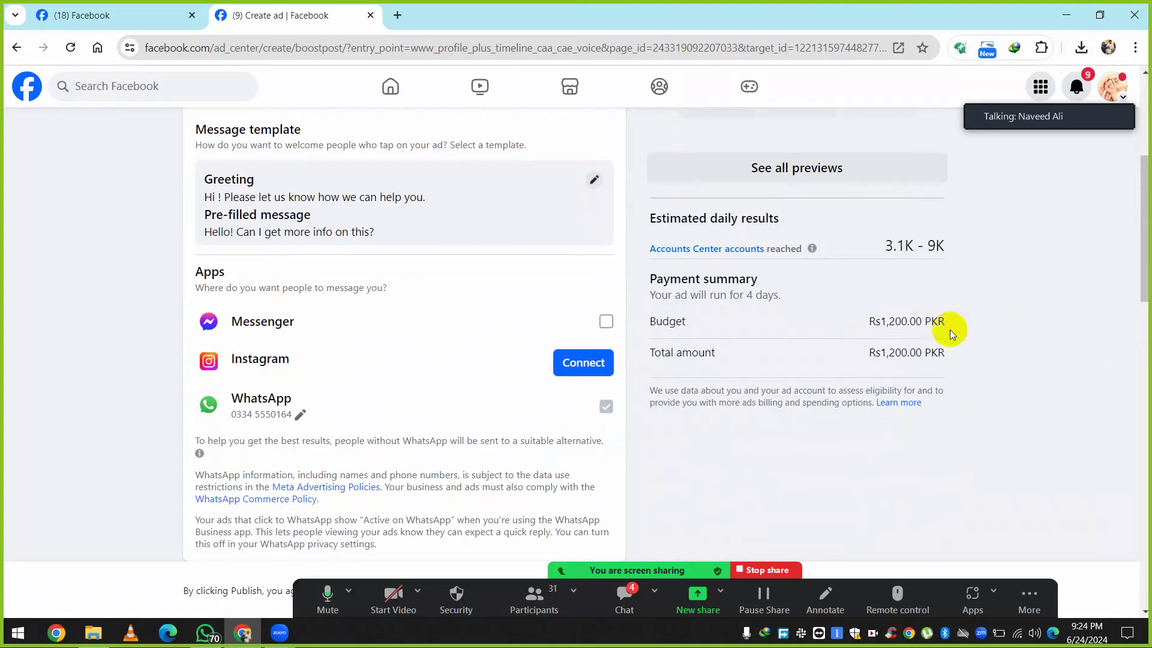
pyautogui.click(1146, 320)
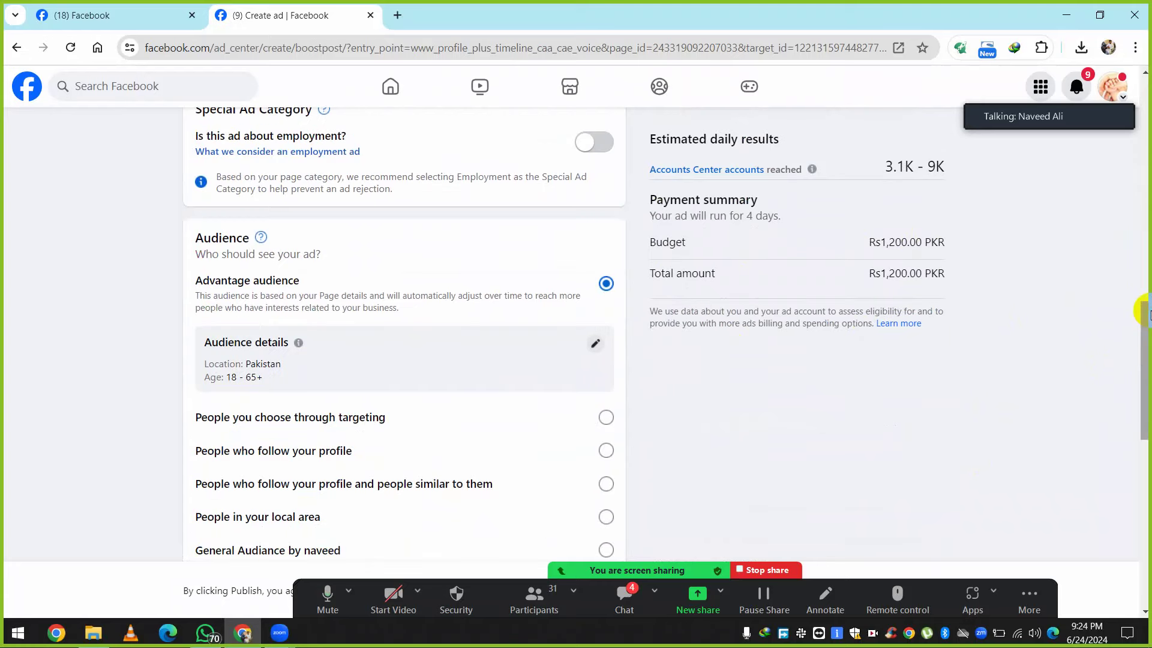
pyautogui.moveTo(1146, 312); pyautogui.dragTo(1144, 140)
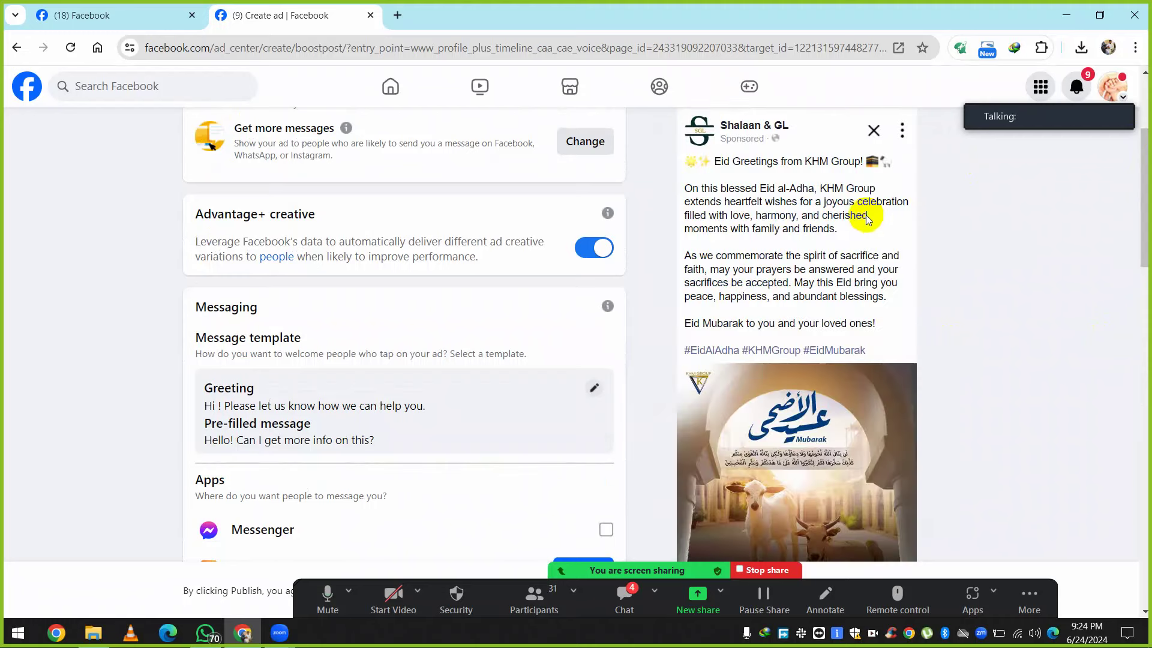
pyautogui.moveTo(1142, 240); pyautogui.dragTo(1147, 324)
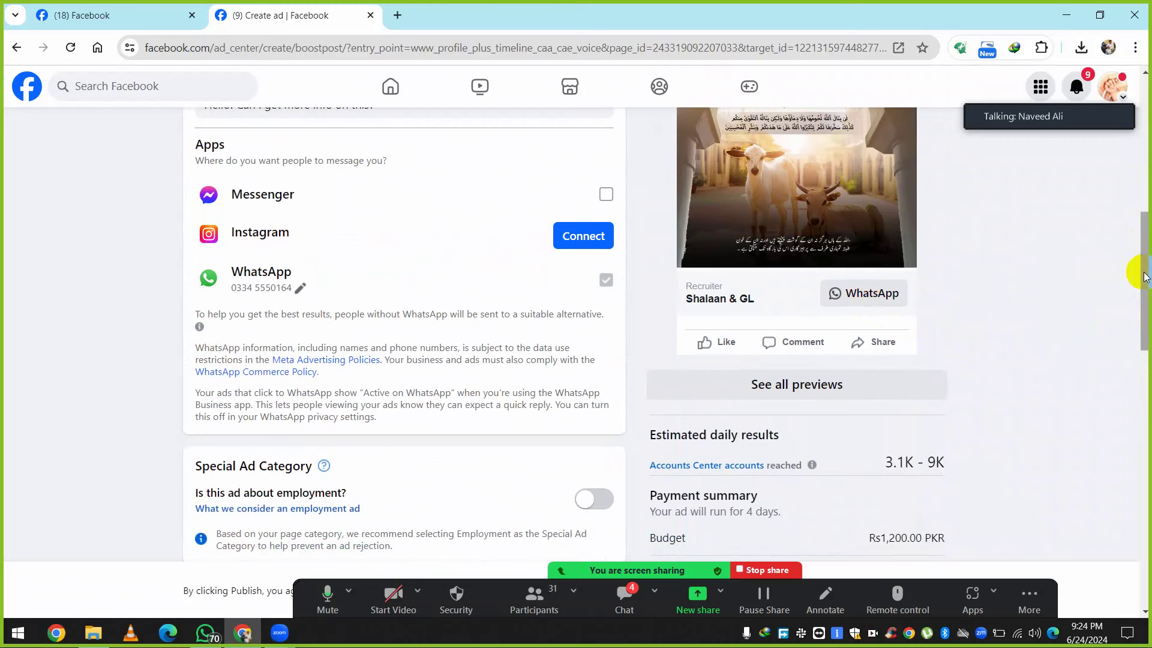
pyautogui.moveTo(1146, 276); pyautogui.dragTo(1145, 298)
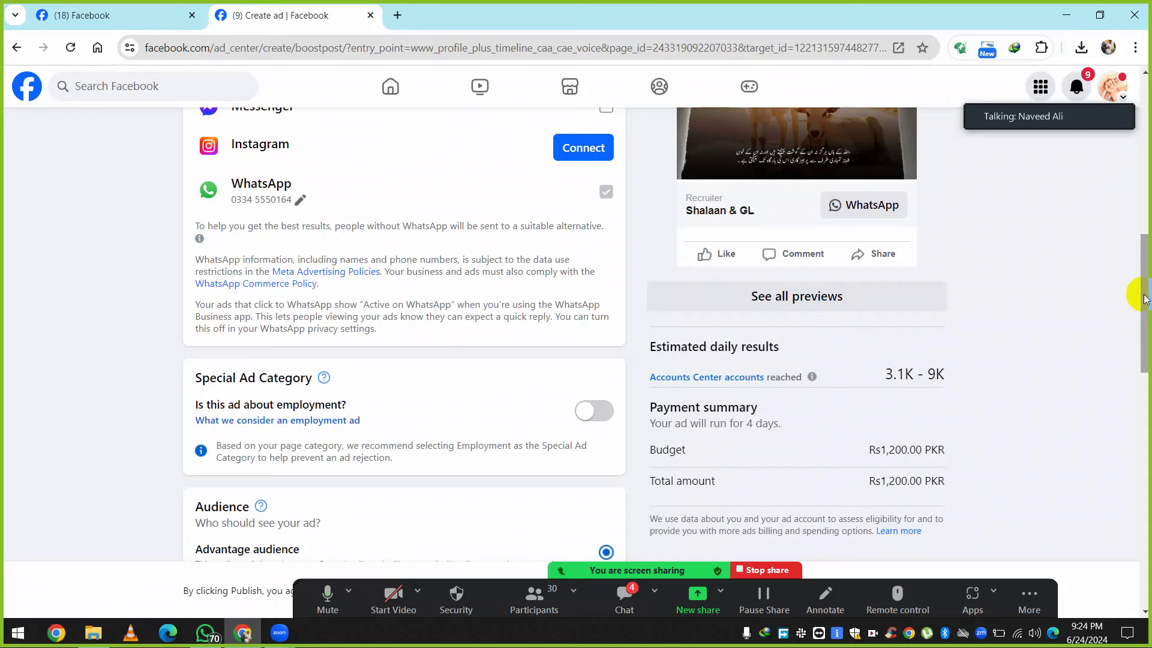
pyautogui.moveTo(1143, 298); pyautogui.dragTo(1132, 265)
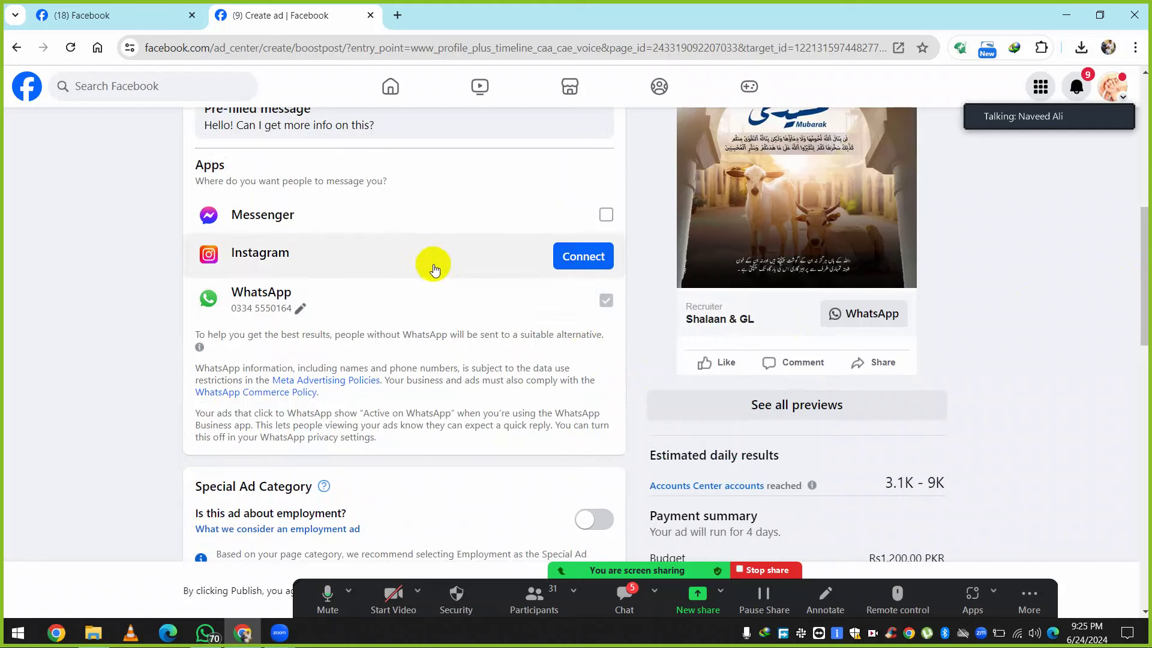
# Replace the old WhatsApp contact number with the new business phone number.
pyautogui.click(299, 310)
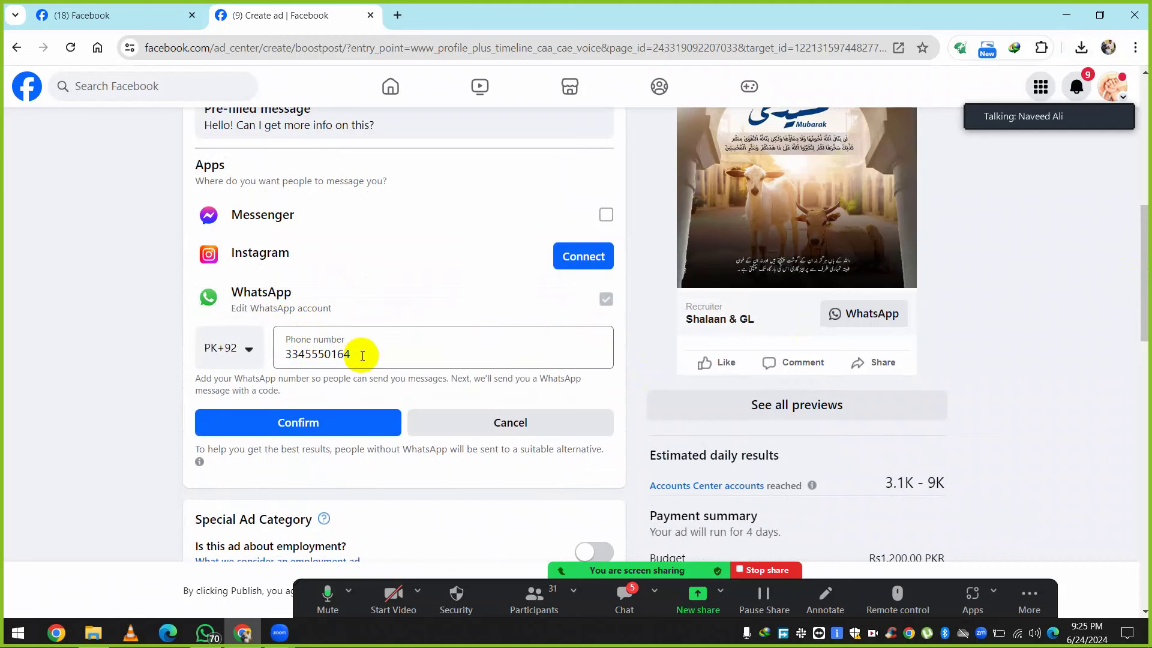
pyautogui.moveTo(363, 355); pyautogui.dragTo(278, 352)
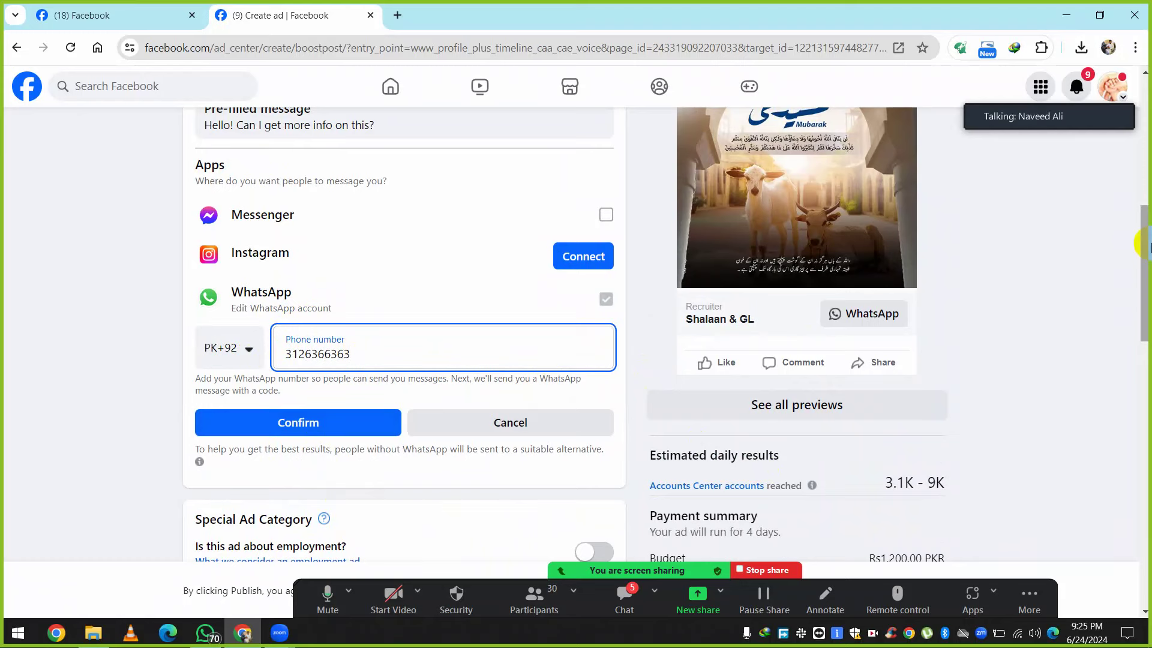
pyautogui.moveTo(1143, 239); pyautogui.dragTo(1144, 317)
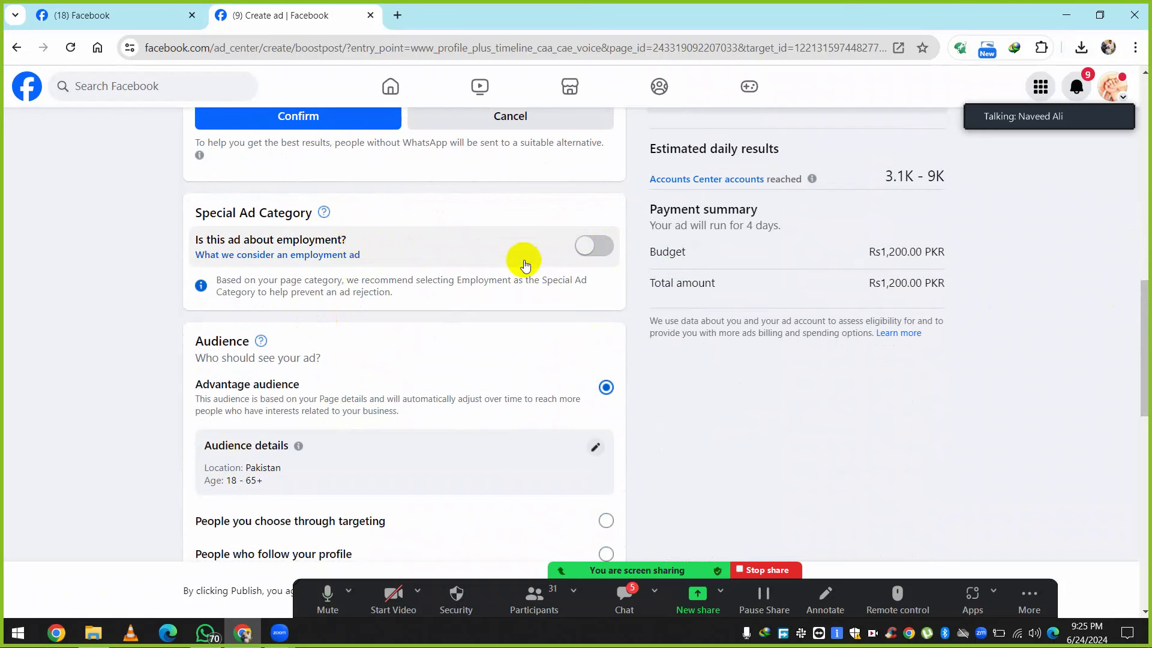
pyautogui.moveTo(1141, 357); pyautogui.dragTo(1146, 415)
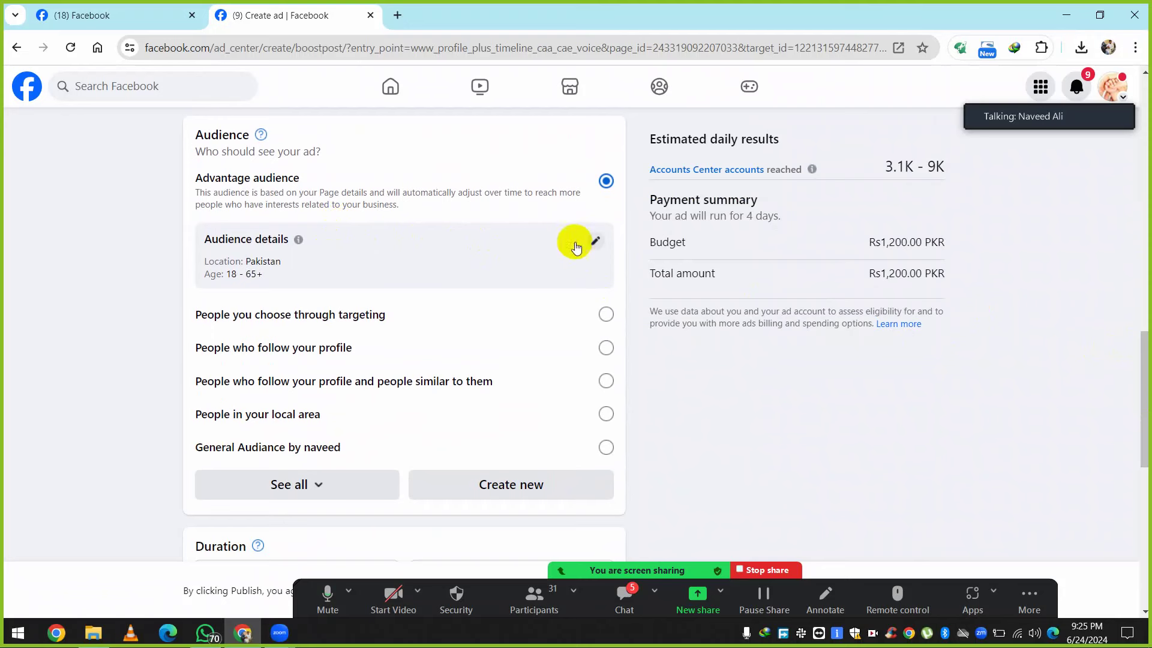
# Set the audience details to target only men aged 34 to 54.
pyautogui.click(598, 243)
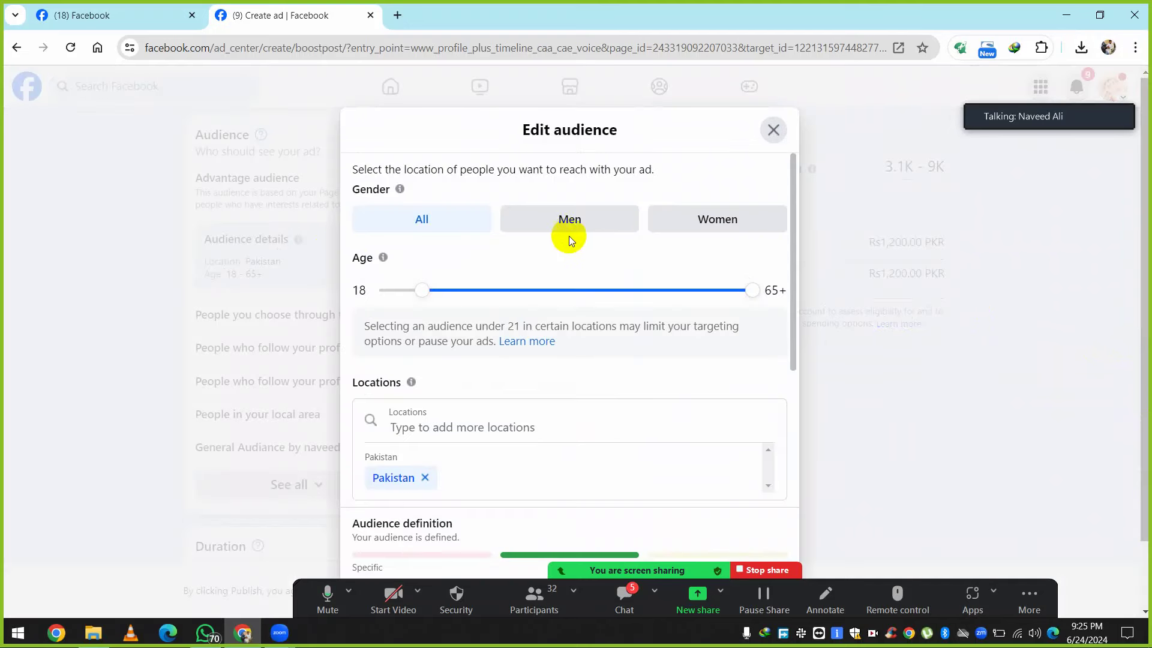
pyautogui.click(551, 228)
pyautogui.click(463, 232)
pyautogui.click(570, 234)
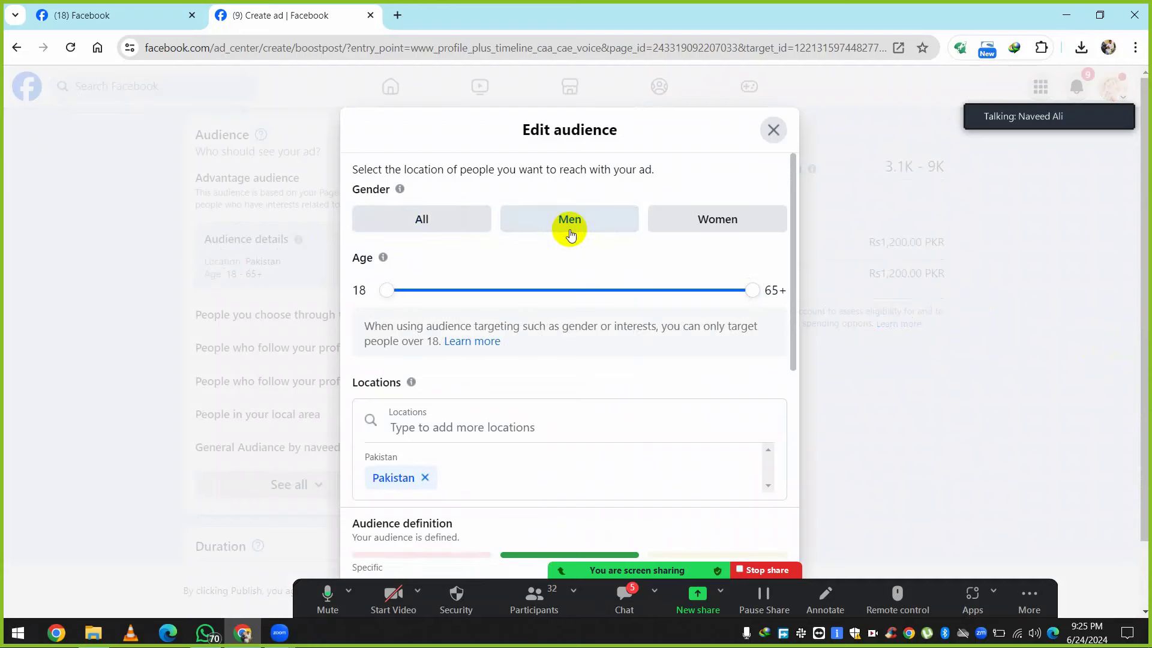
pyautogui.moveTo(387, 291); pyautogui.dragTo(508, 300)
pyautogui.moveTo(752, 290); pyautogui.dragTo(674, 293)
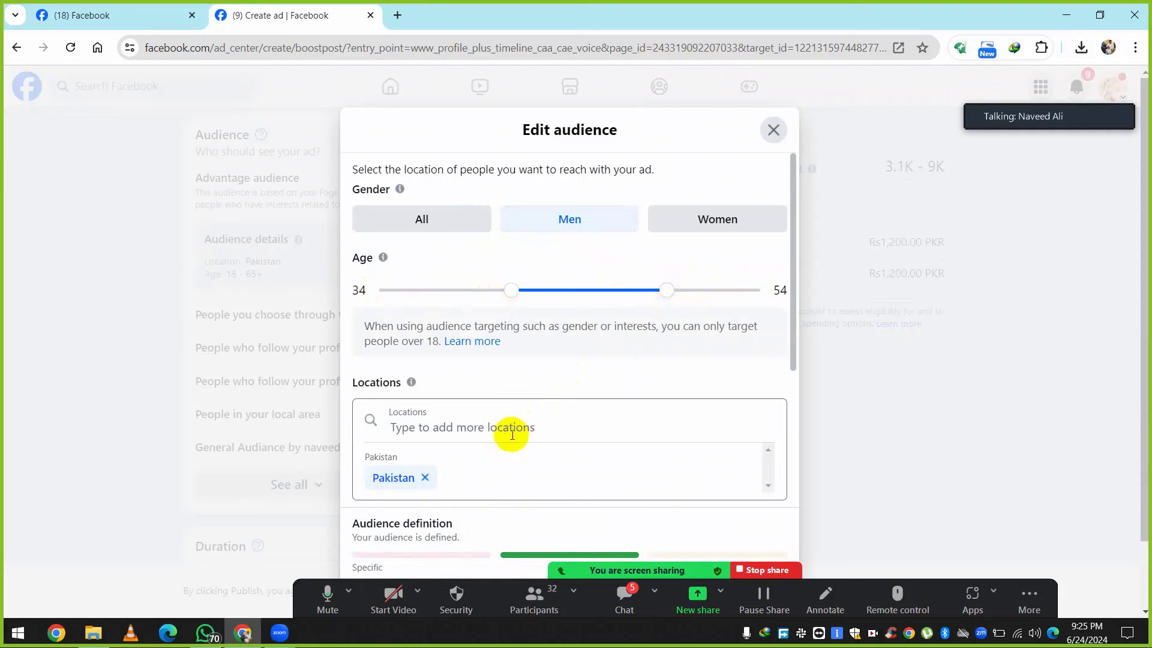
# Replace Pakistan with Islamabad as the location and widen its radius to 49 mi.
pyautogui.moveTo(792, 256); pyautogui.dragTo(791, 368)
pyautogui.click(424, 289)
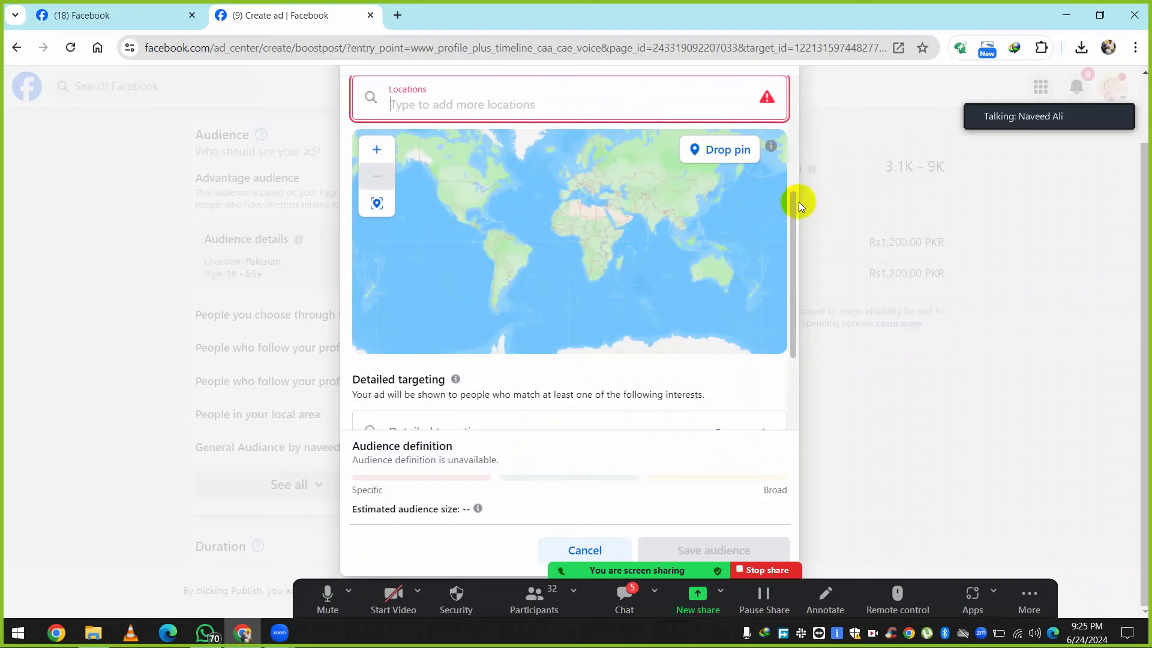
pyautogui.click(535, 118)
pyautogui.write('isl')
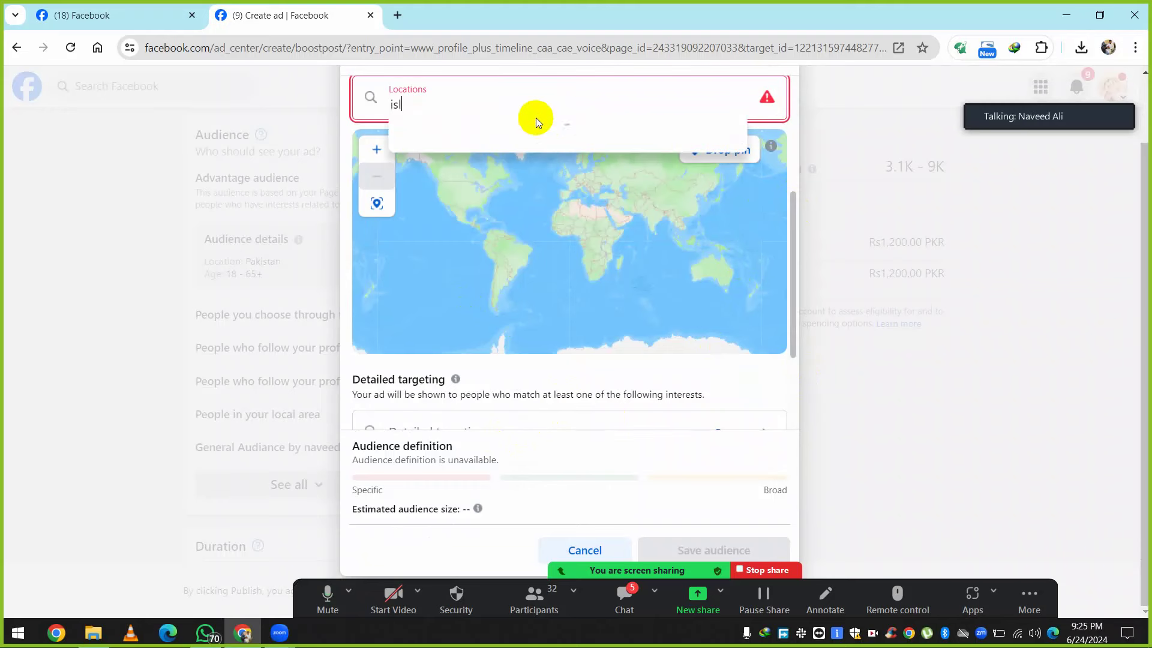
pyautogui.write('amabad')
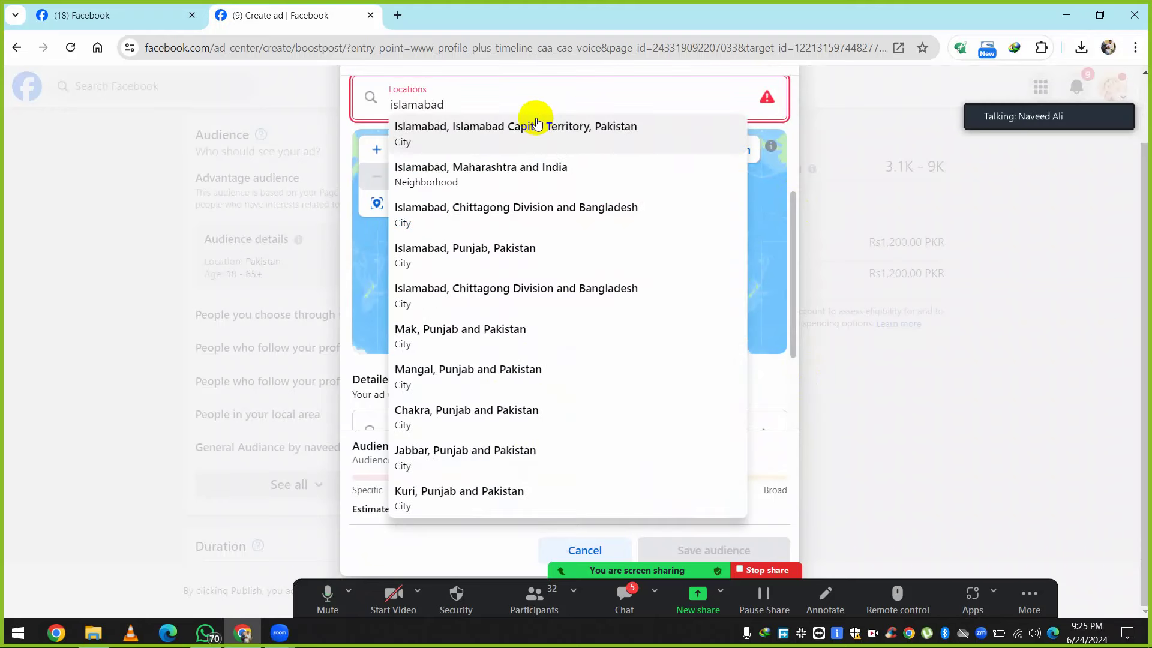
pyautogui.click(521, 128)
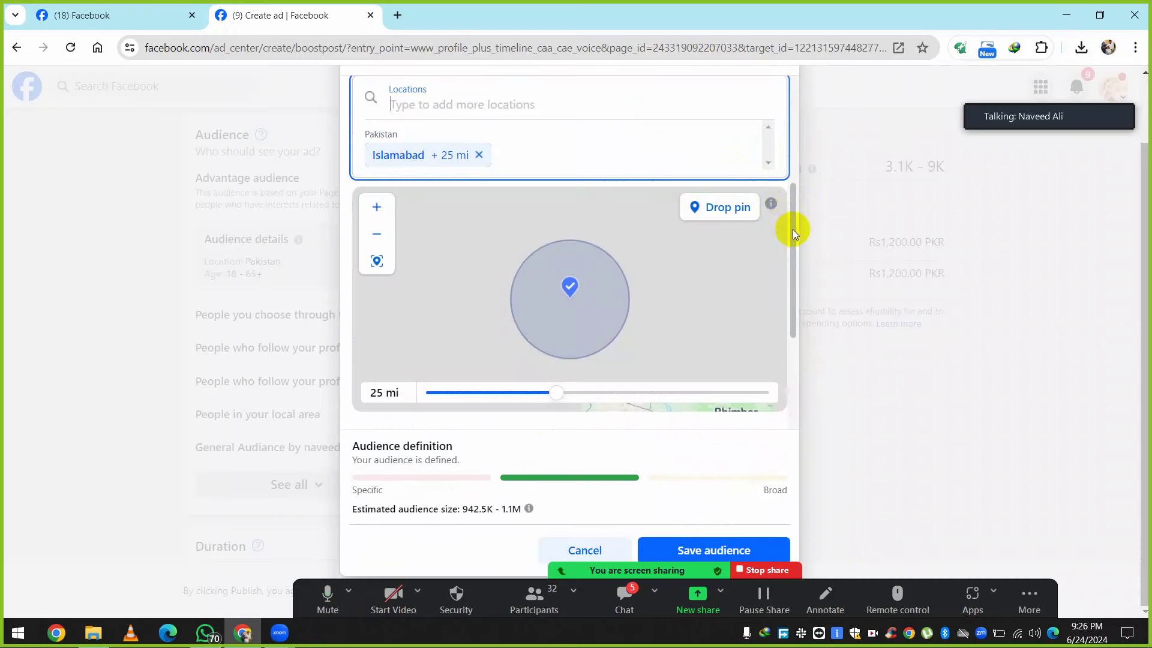
pyautogui.moveTo(553, 398); pyautogui.dragTo(761, 377)
pyautogui.scroll(-1, 762, 378)
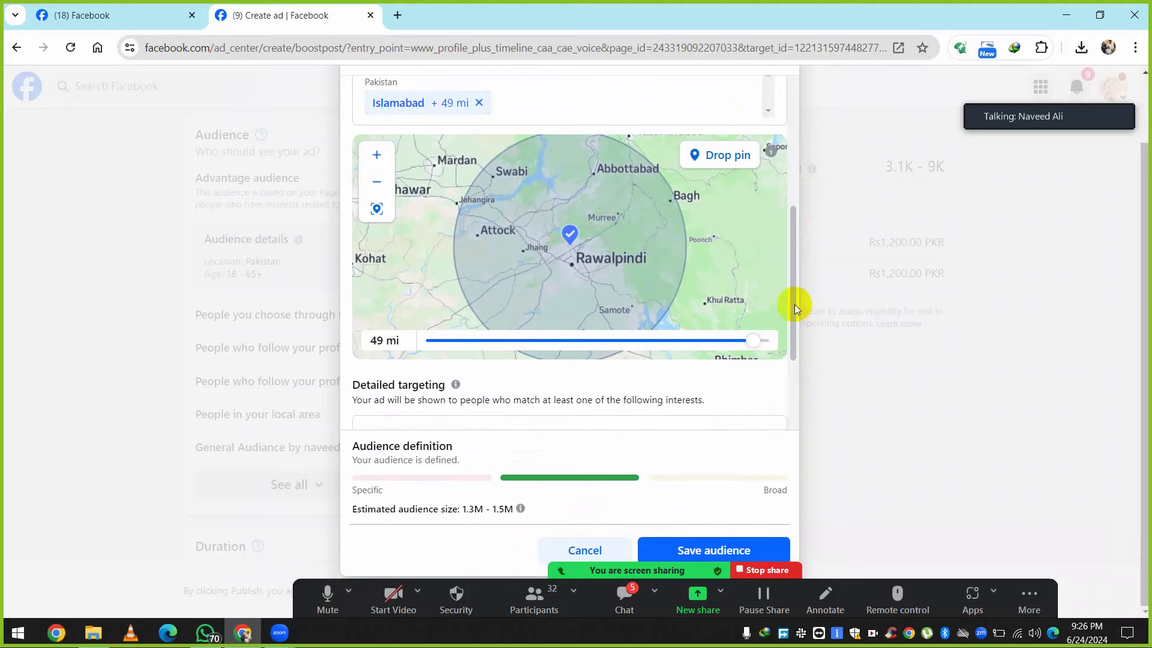
pyautogui.moveTo(794, 303); pyautogui.dragTo(796, 387)
# Search 'youtube' in Detailed targeting, add YouTube (streaming service), and save the audience.
pyautogui.click(437, 283)
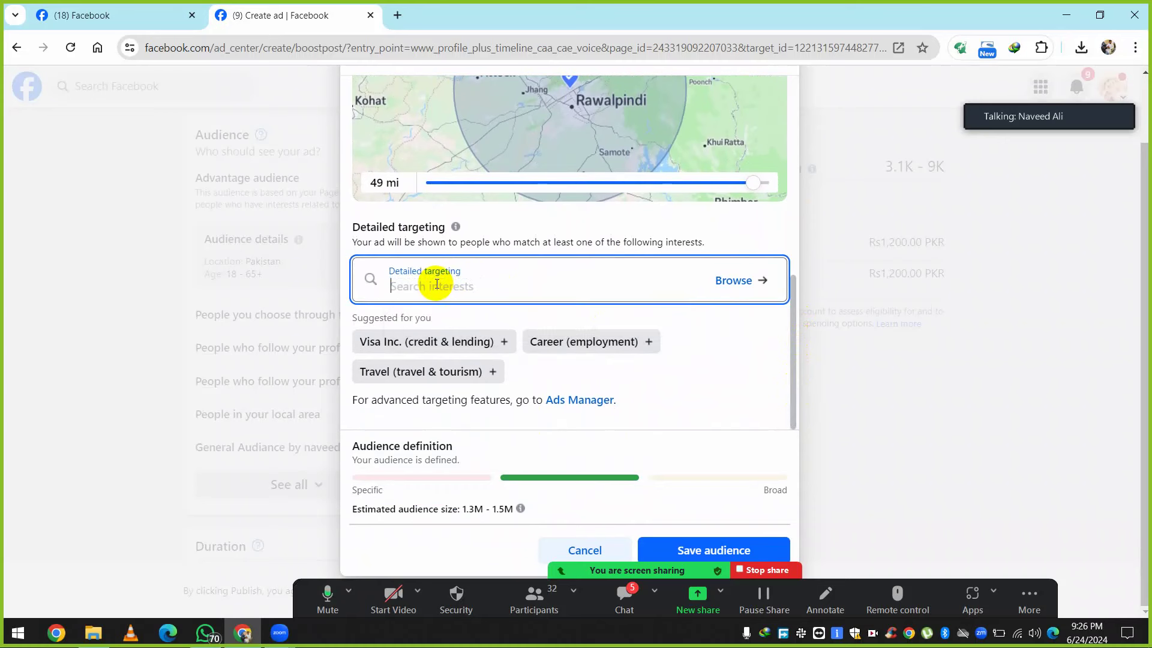
pyautogui.write('youtube')
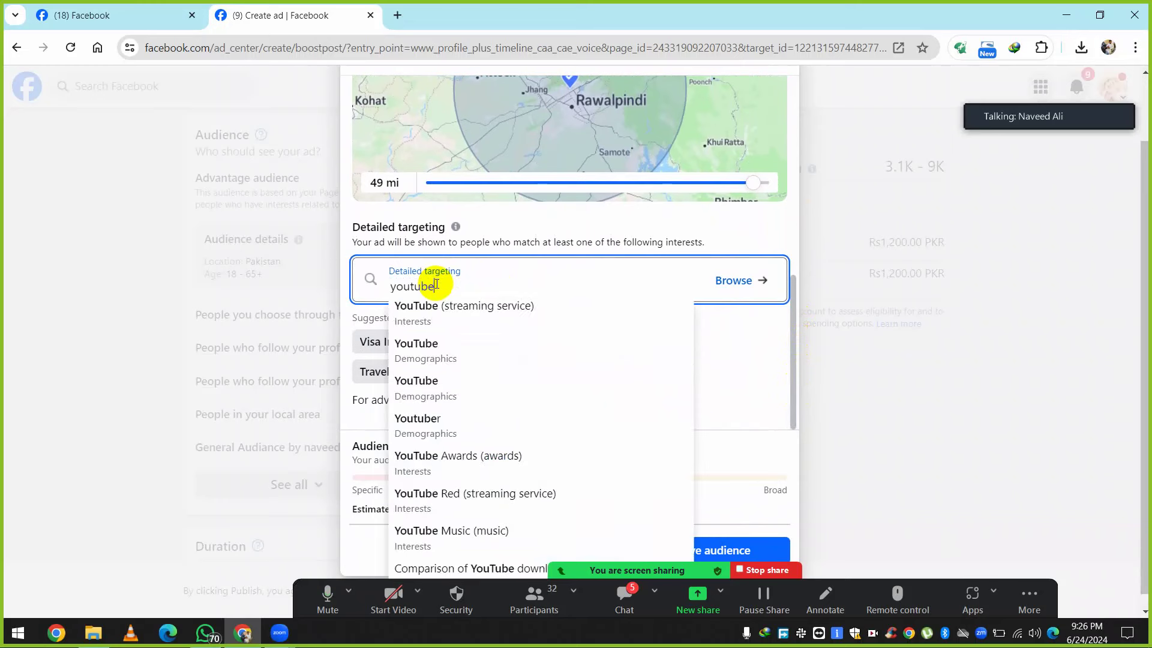
pyautogui.click(418, 311)
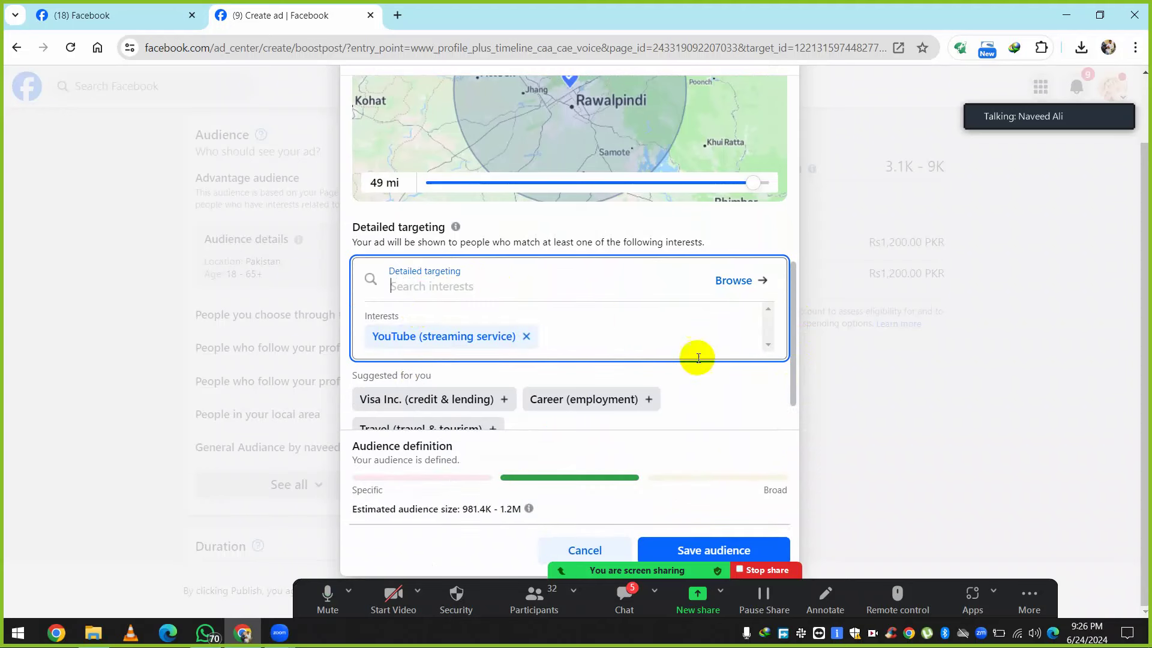
pyautogui.scroll(-1, 790, 357)
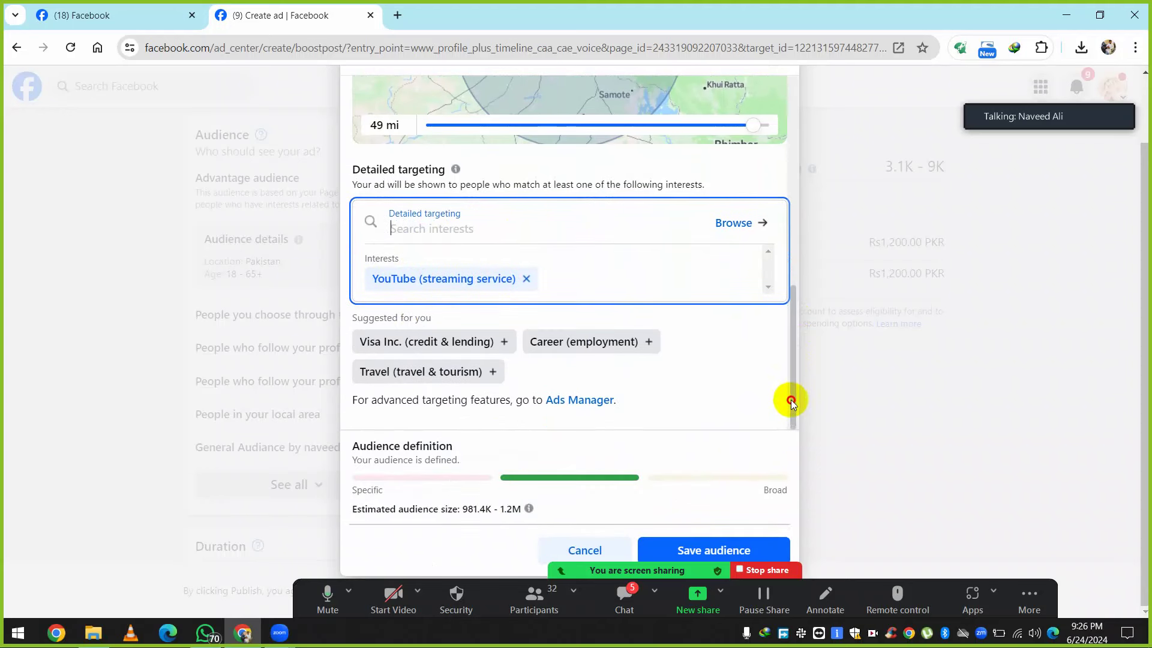
pyautogui.click(705, 544)
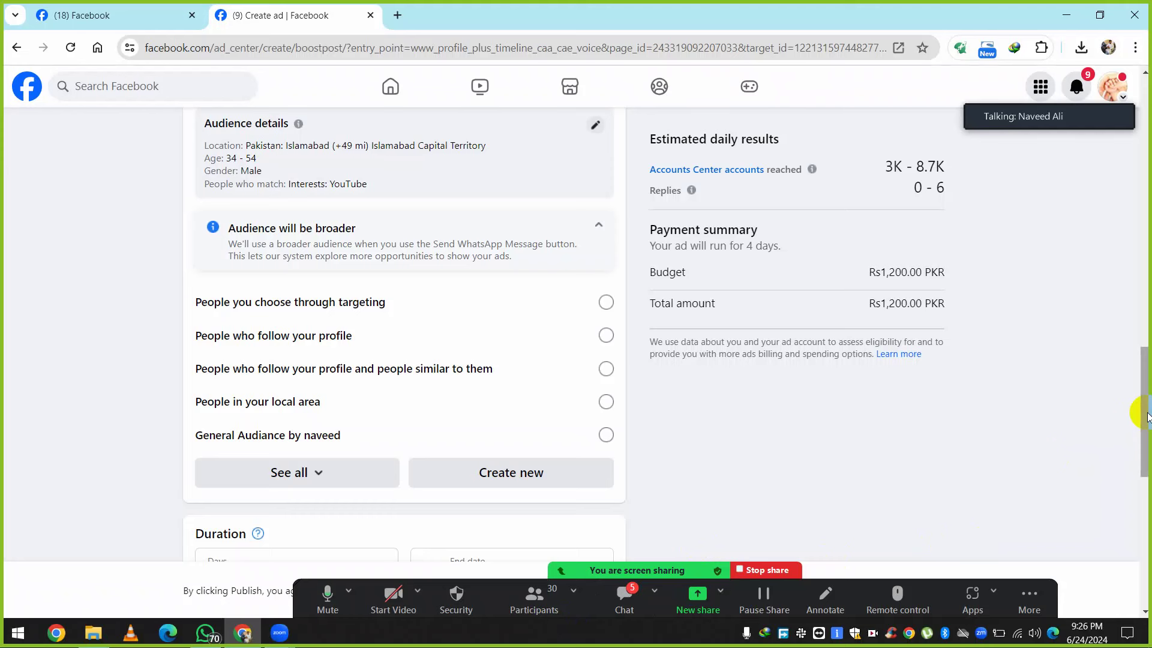
pyautogui.moveTo(1146, 414)
pyautogui.mouseDown()
pyautogui.moveTo(1146, 461)
pyautogui.moveTo(1146, 419)
pyautogui.mouseUp()
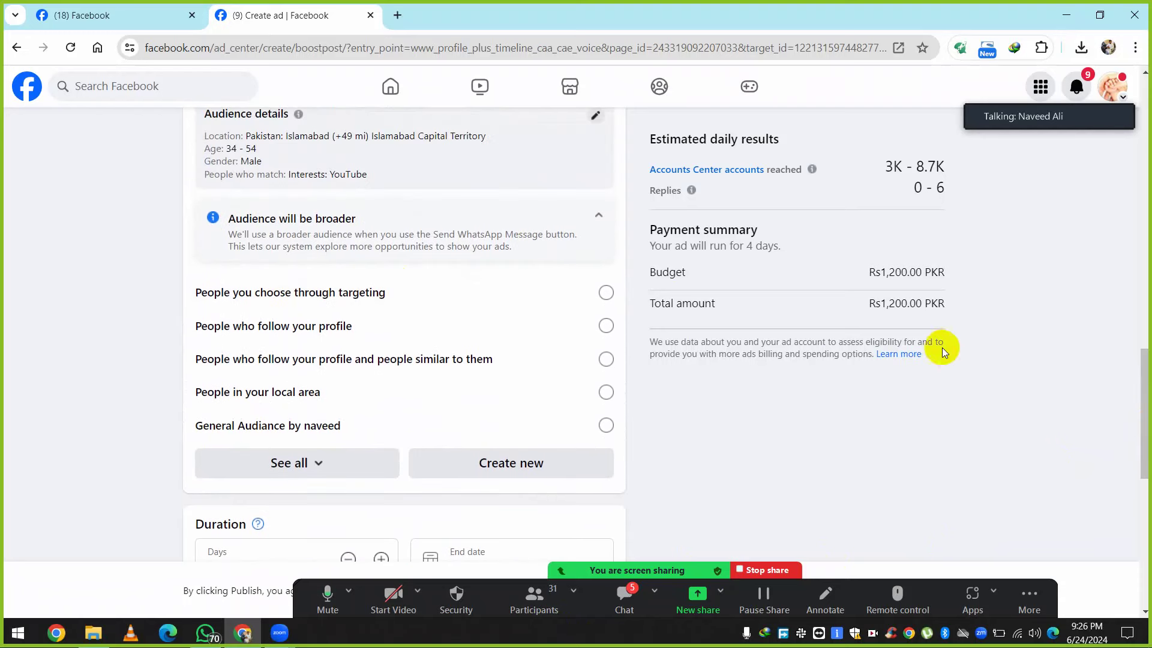
pyautogui.moveTo(1145, 379); pyautogui.dragTo(1146, 441)
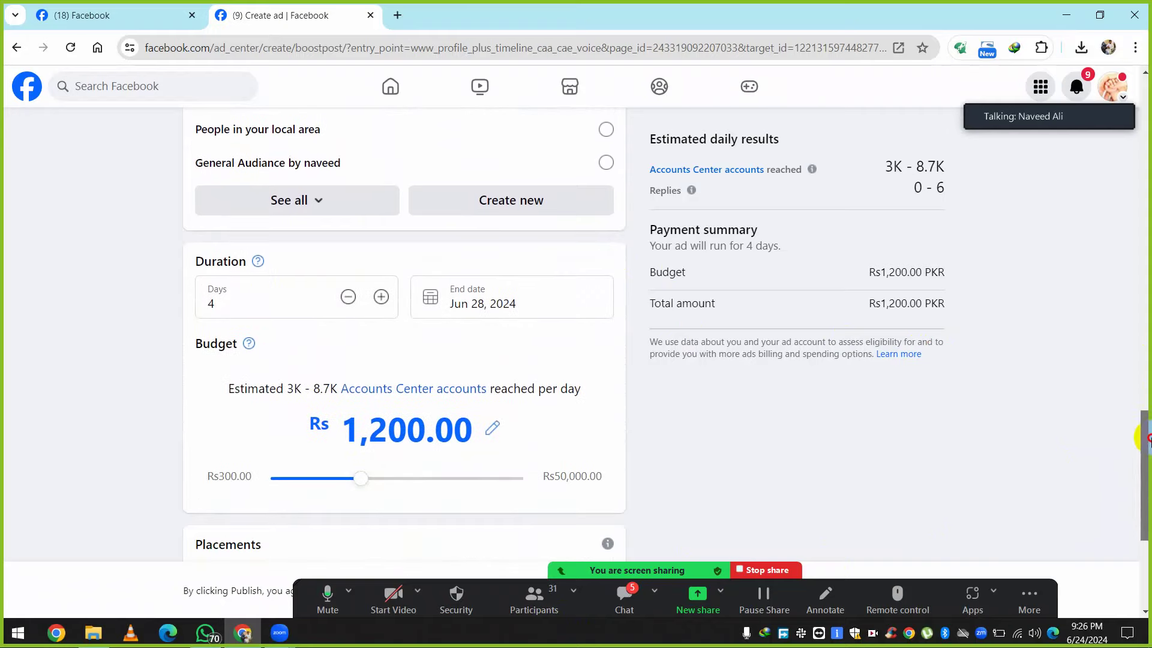
pyautogui.click(347, 300)
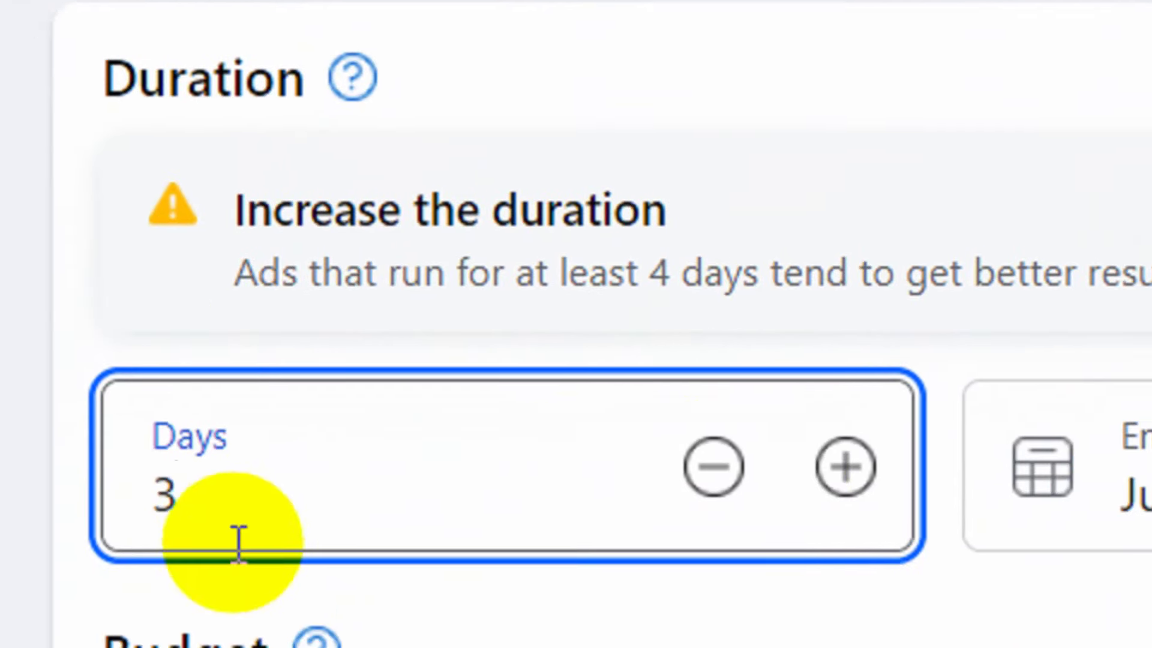
pyautogui.click(847, 467)
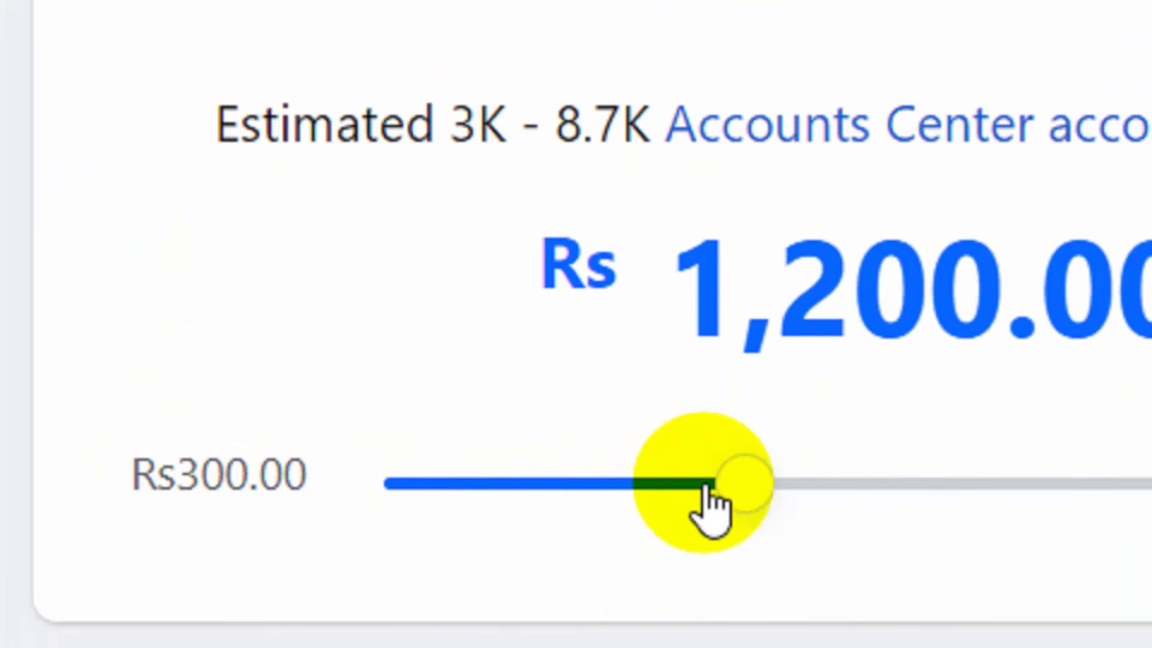
pyautogui.moveTo(721, 494); pyautogui.dragTo(297, 491)
pyautogui.moveTo(419, 539); pyautogui.dragTo(467, 531)
pyautogui.moveTo(467, 480); pyautogui.dragTo(517, 494)
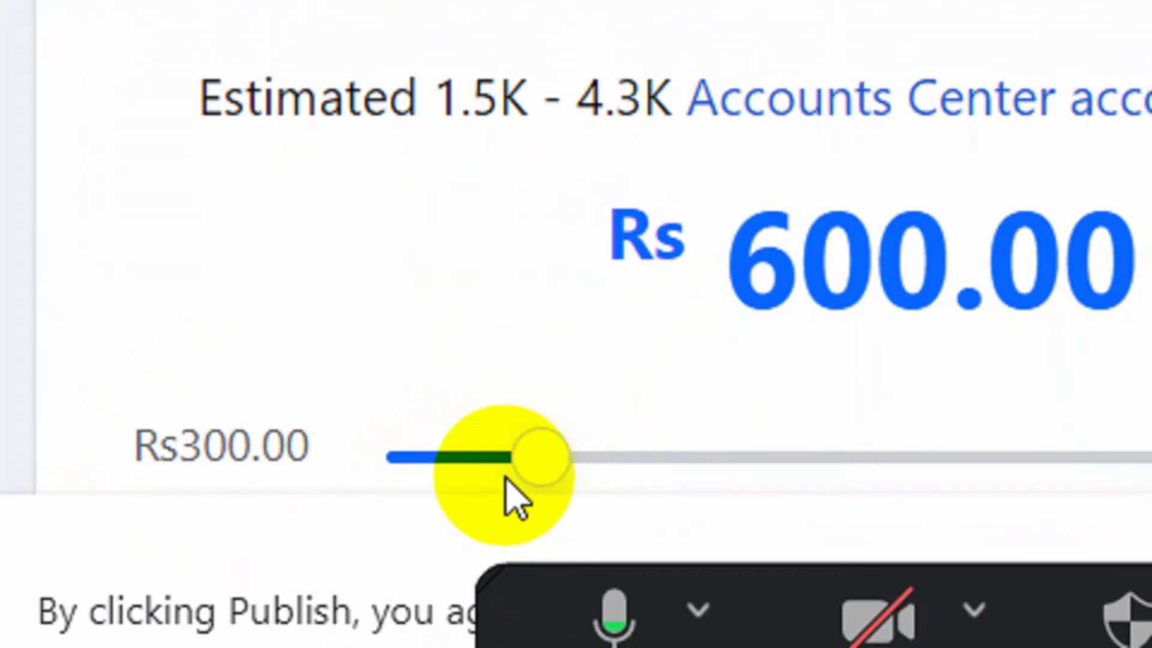
pyautogui.moveTo(534, 453); pyautogui.dragTo(751, 496)
pyautogui.scroll(-2, 751, 489)
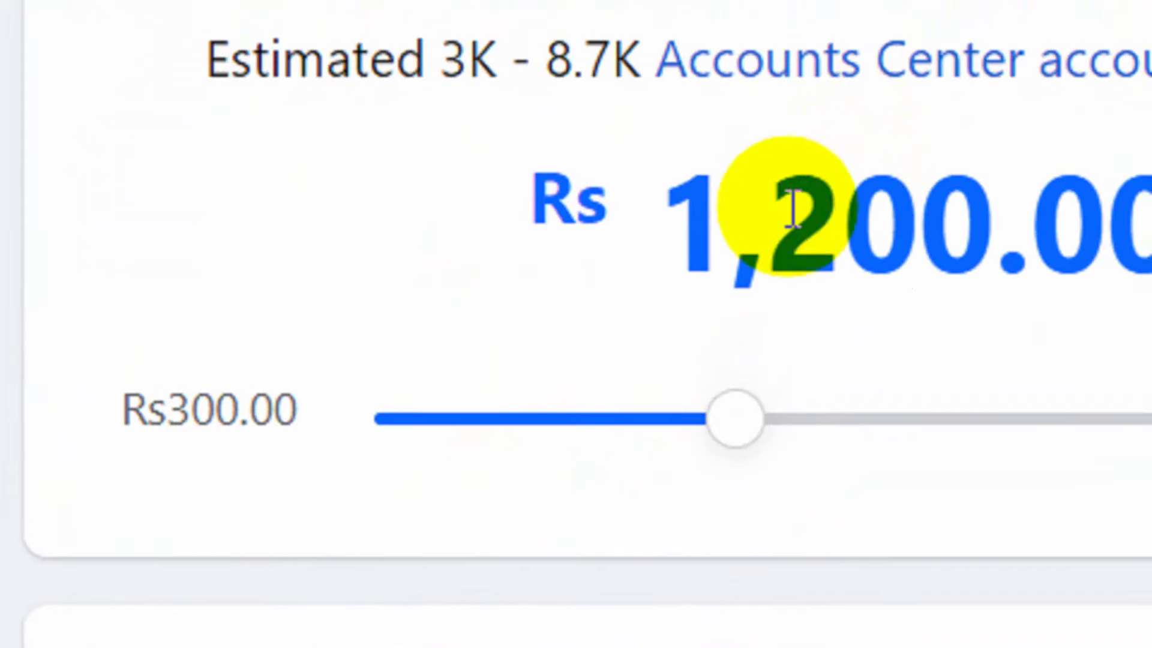
pyautogui.moveTo(676, 226); pyautogui.dragTo(933, 261)
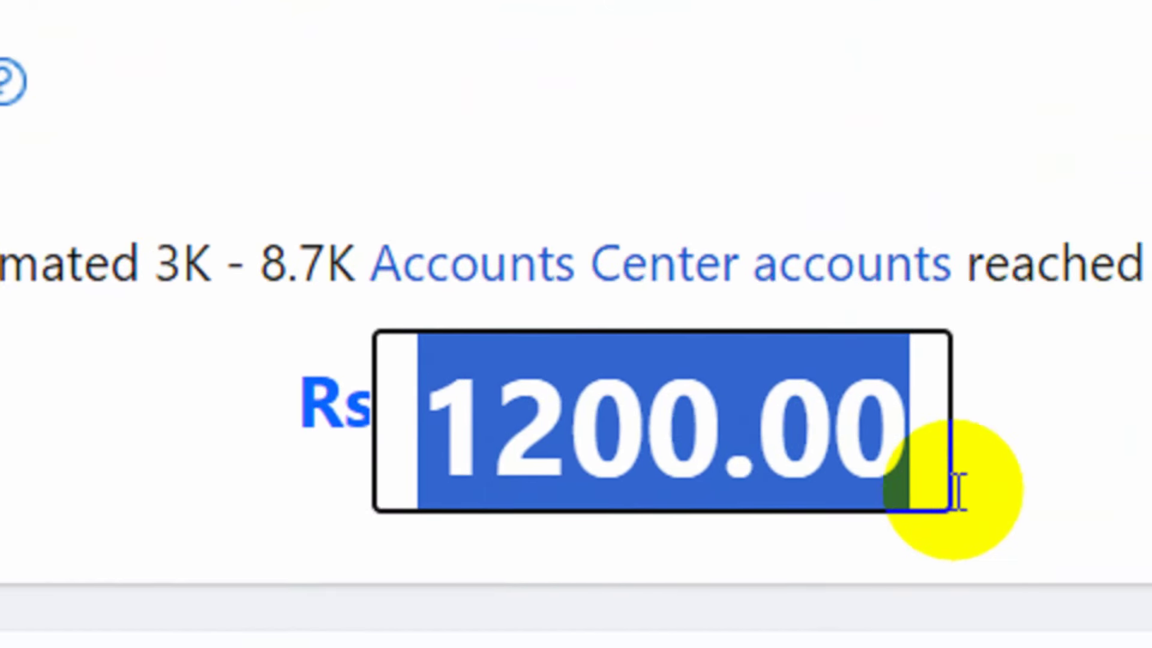
pyautogui.click(927, 471)
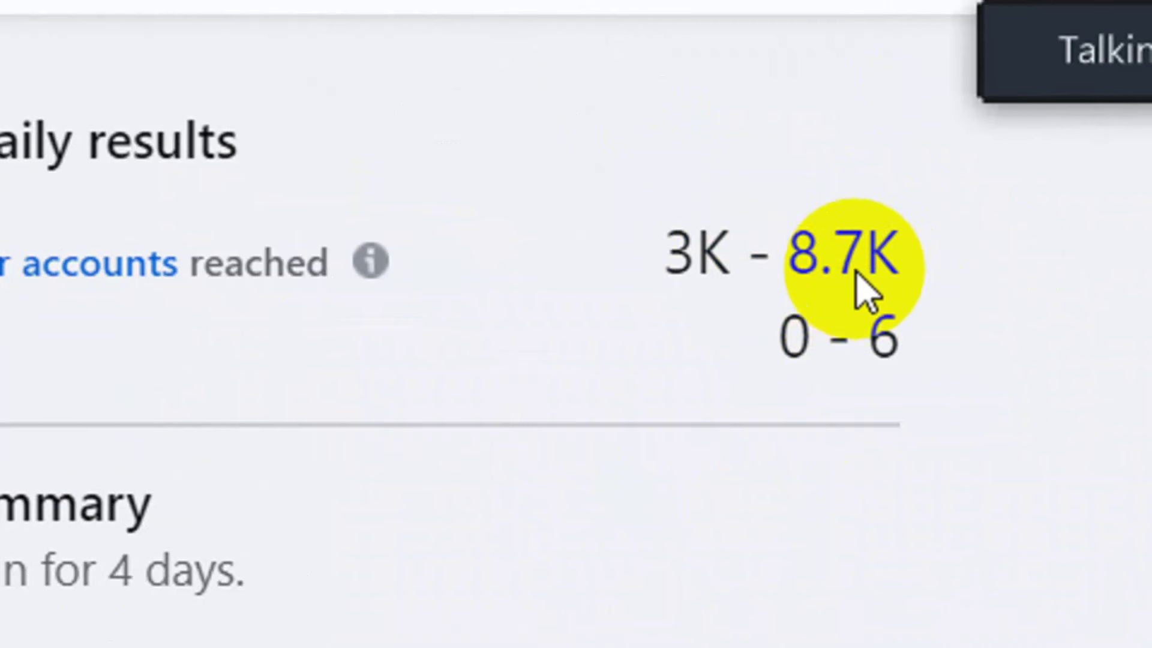
pyautogui.moveTo(880, 255); pyautogui.dragTo(641, 255)
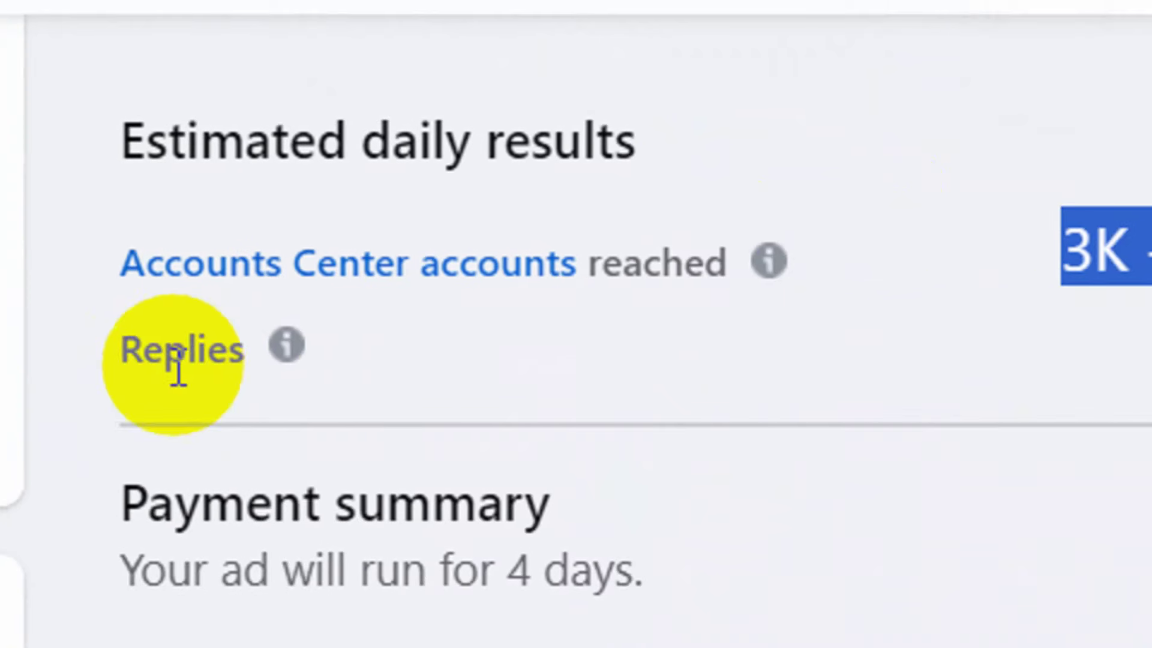
pyautogui.moveTo(1088, 340); pyautogui.dragTo(983, 345)
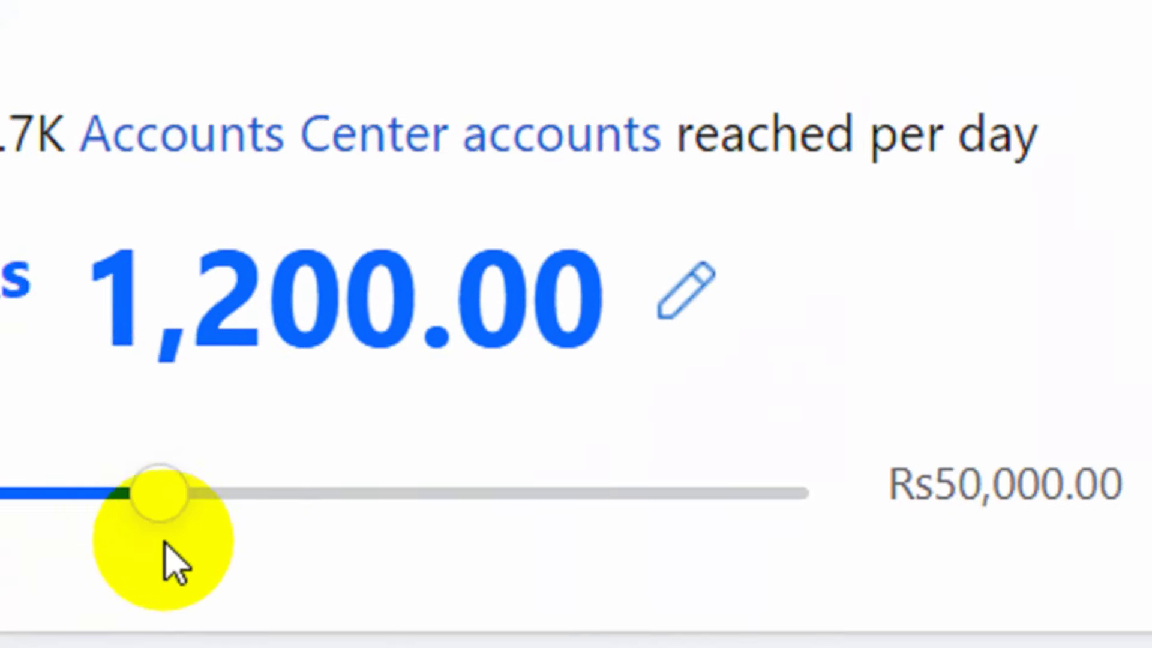
pyautogui.click(273, 482)
pyautogui.moveTo(273, 482); pyautogui.dragTo(947, 476)
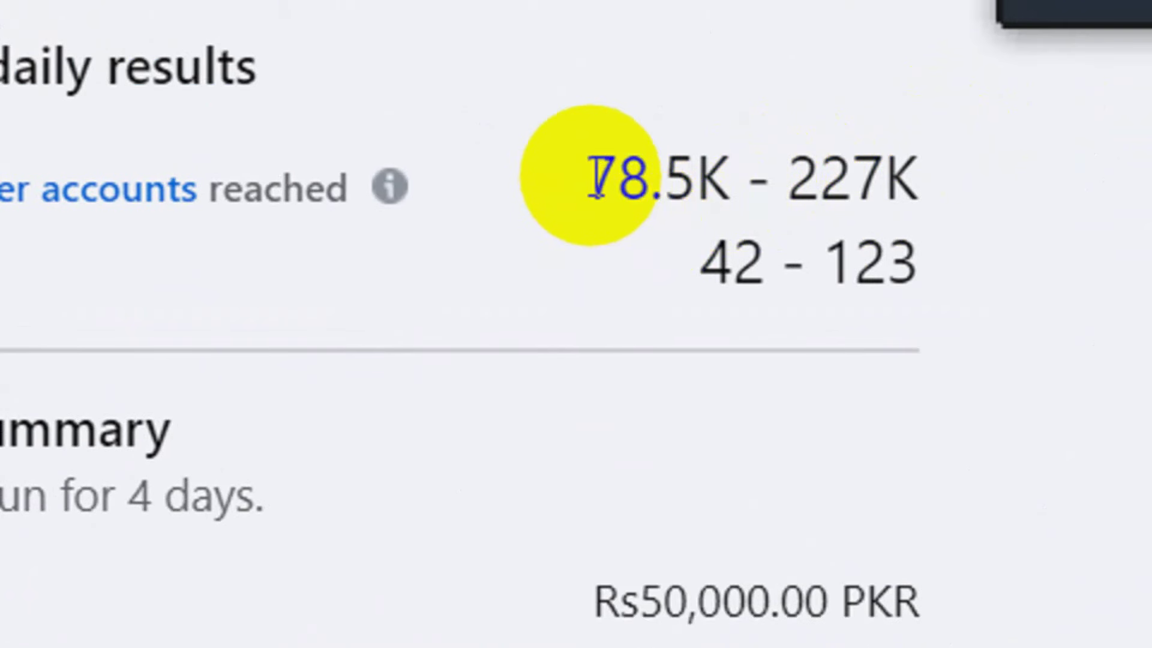
pyautogui.moveTo(596, 177); pyautogui.dragTo(958, 185)
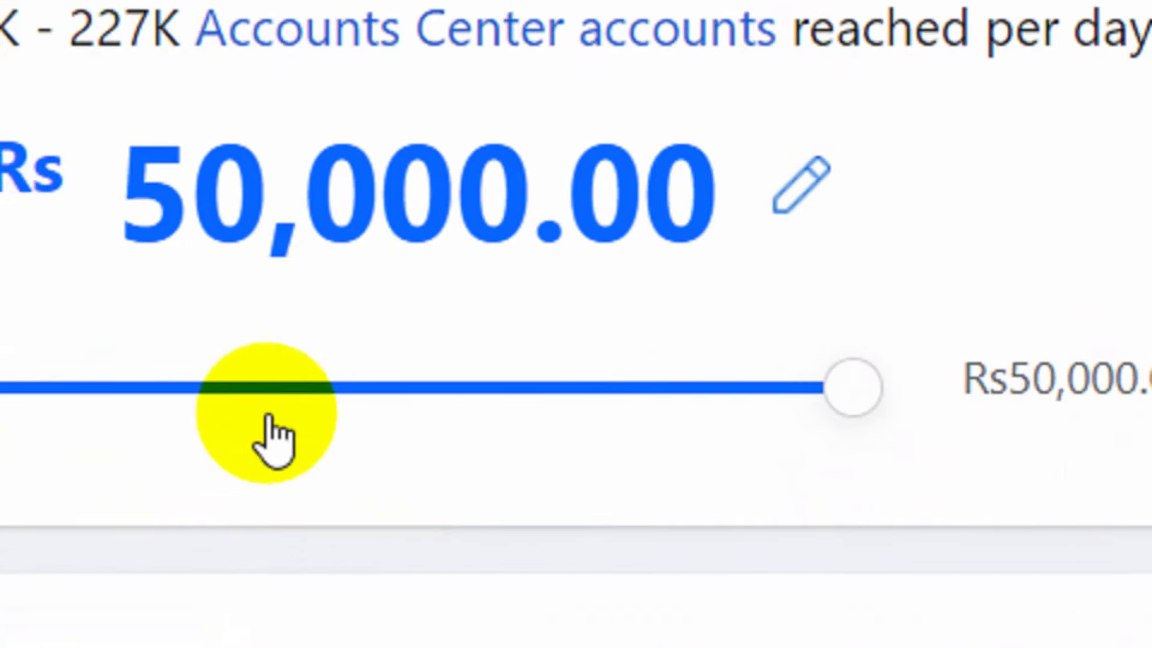
pyautogui.moveTo(268, 416); pyautogui.dragTo(128, 390)
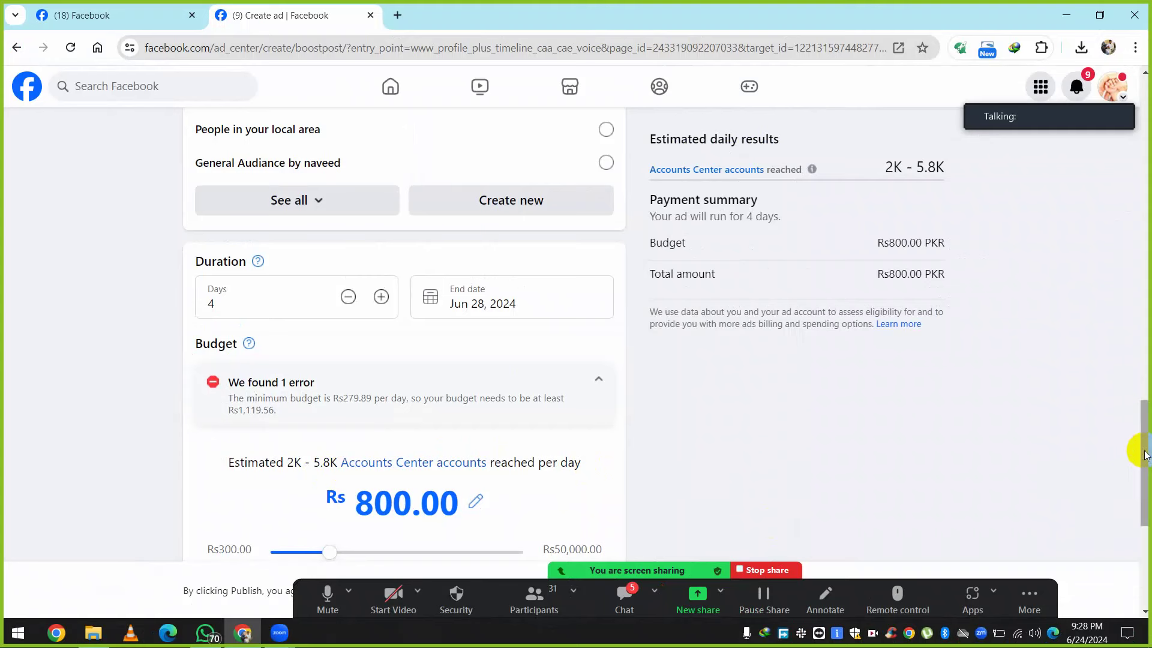
pyautogui.scroll(-1, 927, 429)
pyautogui.click(359, 493)
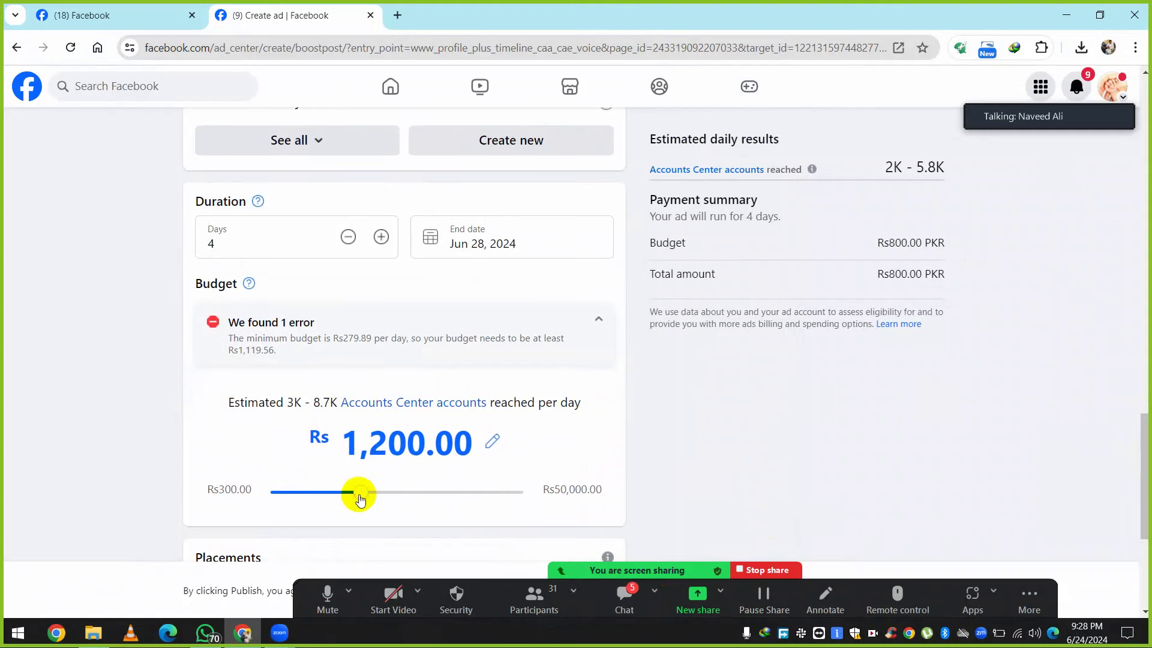
pyautogui.moveTo(1139, 483); pyautogui.dragTo(1145, 575)
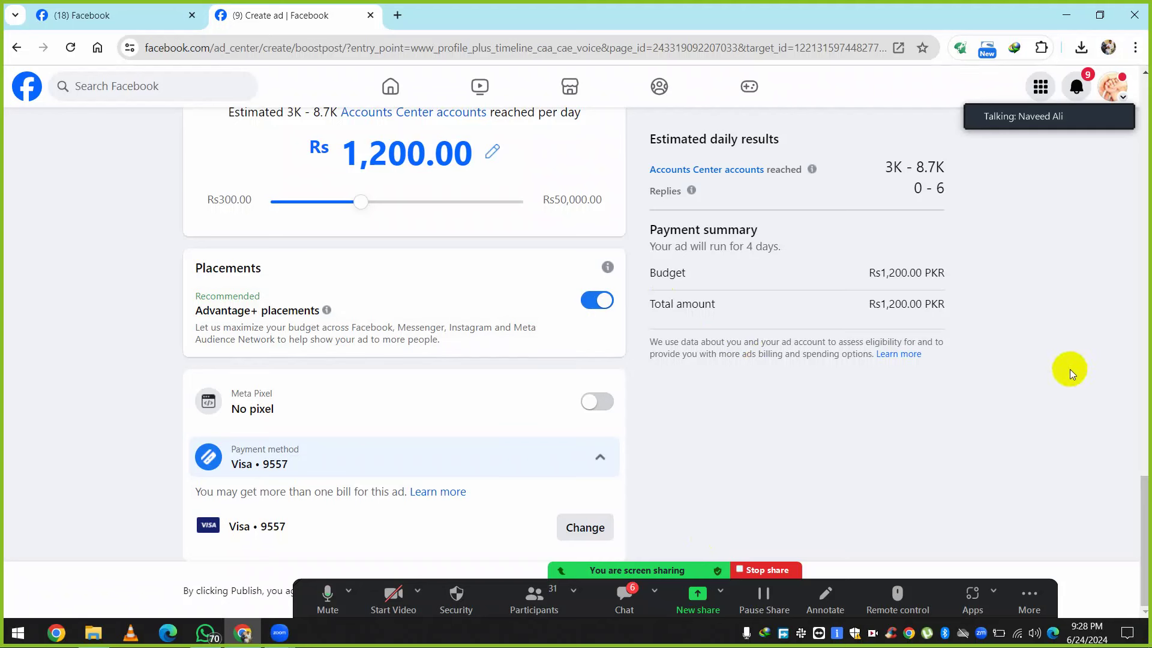
# Go to adsmanager.facebook.com and confirm leaving the unsaved ad page.
pyautogui.click(411, 47)
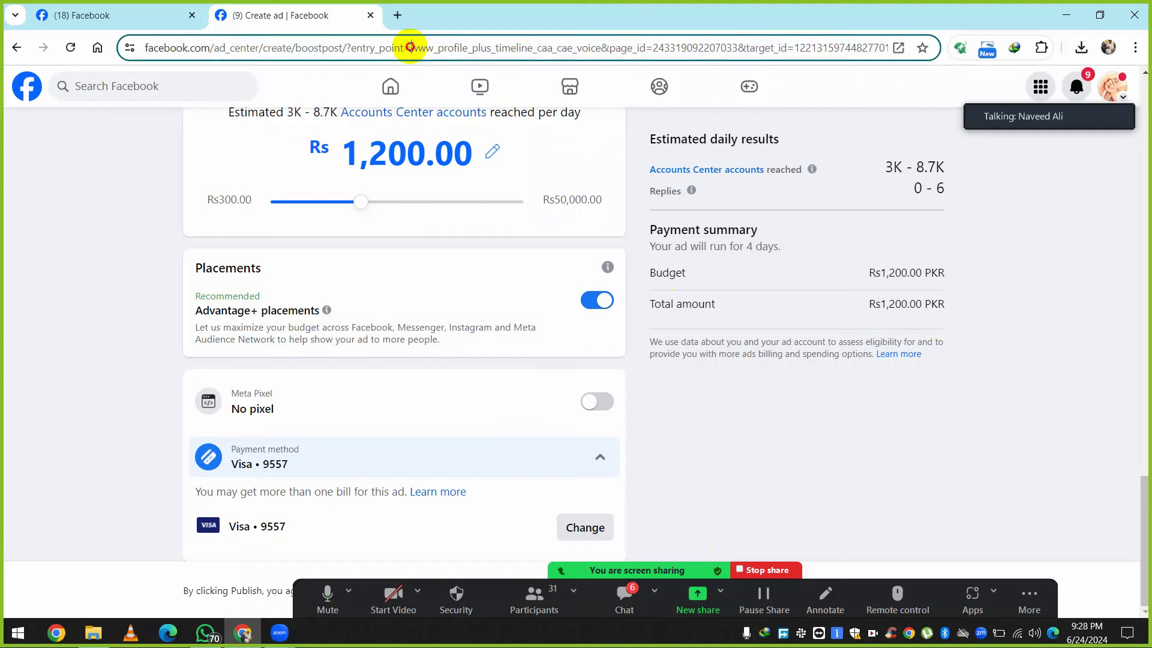
pyautogui.write('ad')
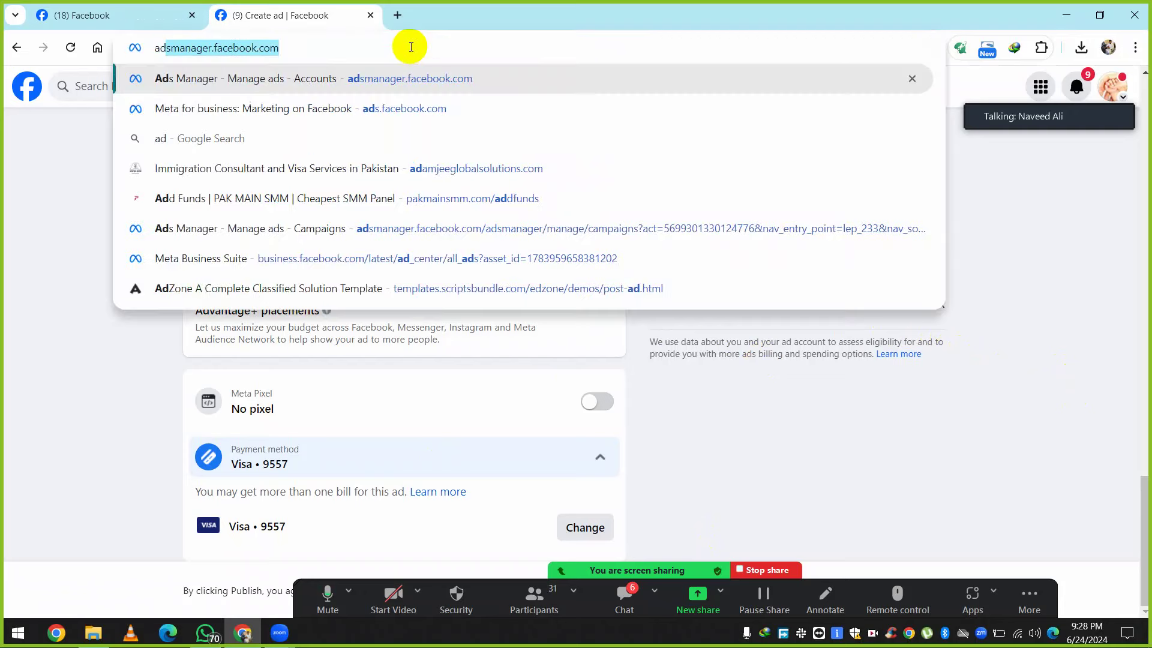
pyautogui.write('s')
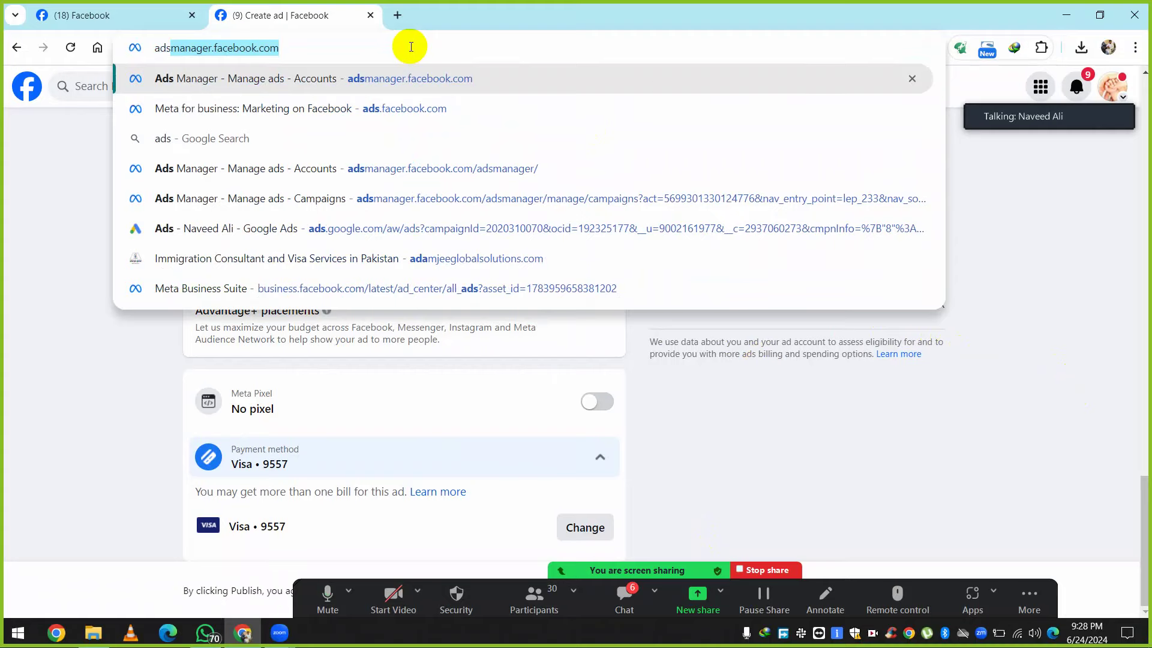
pyautogui.press('Return')
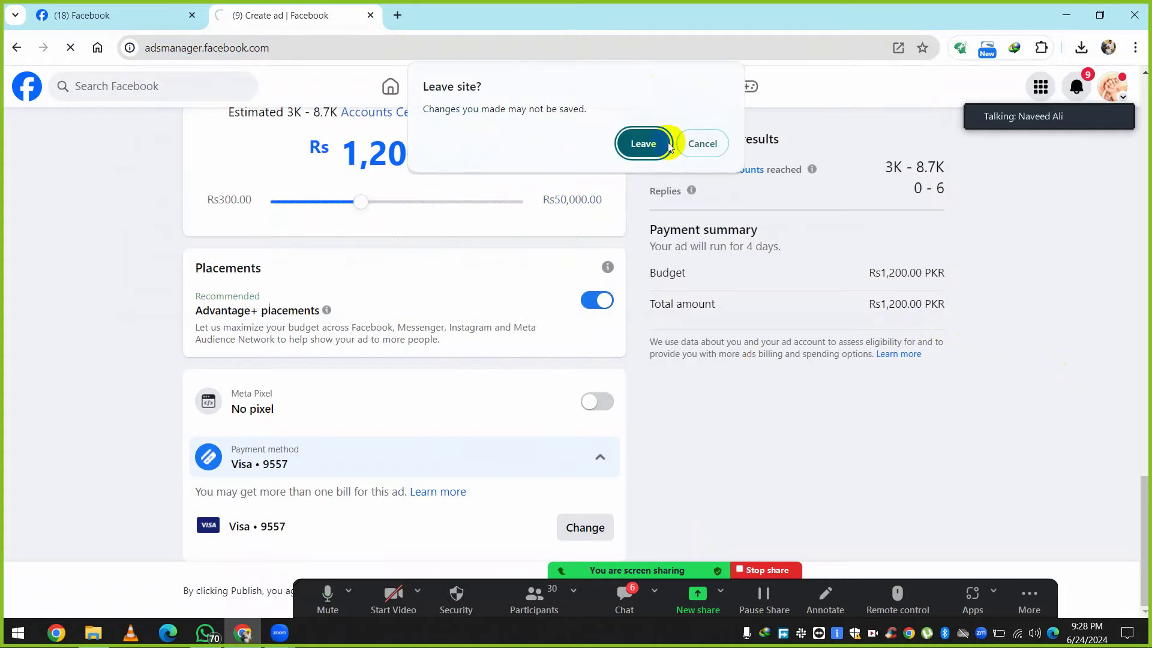
pyautogui.click(656, 147)
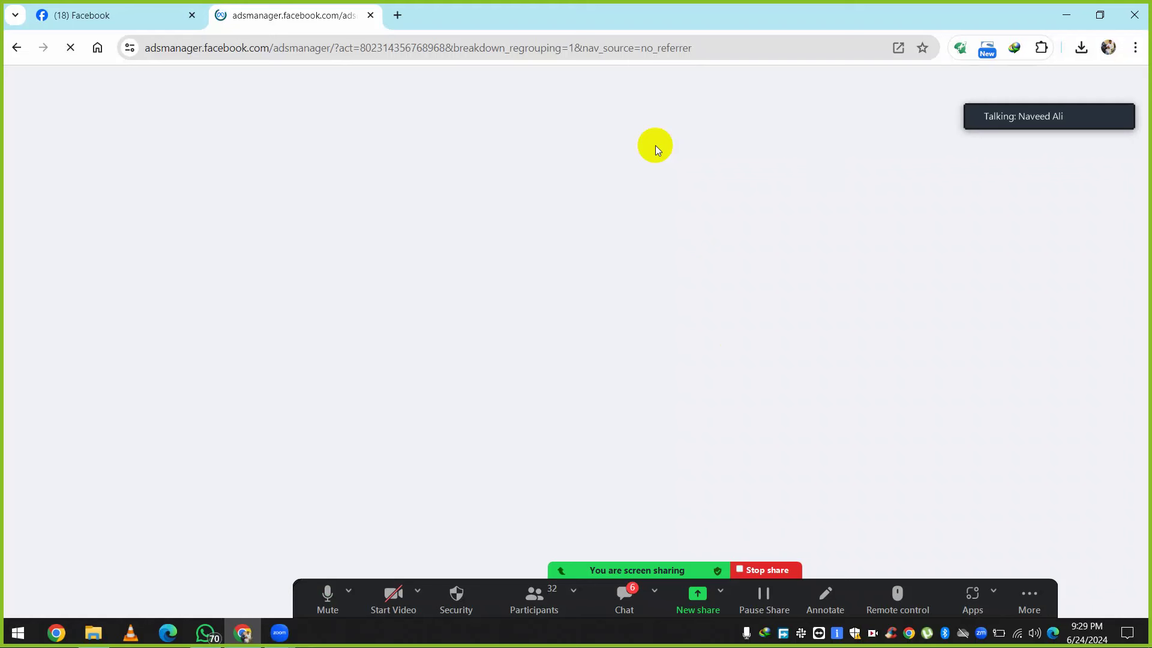
pyautogui.click(622, 611)
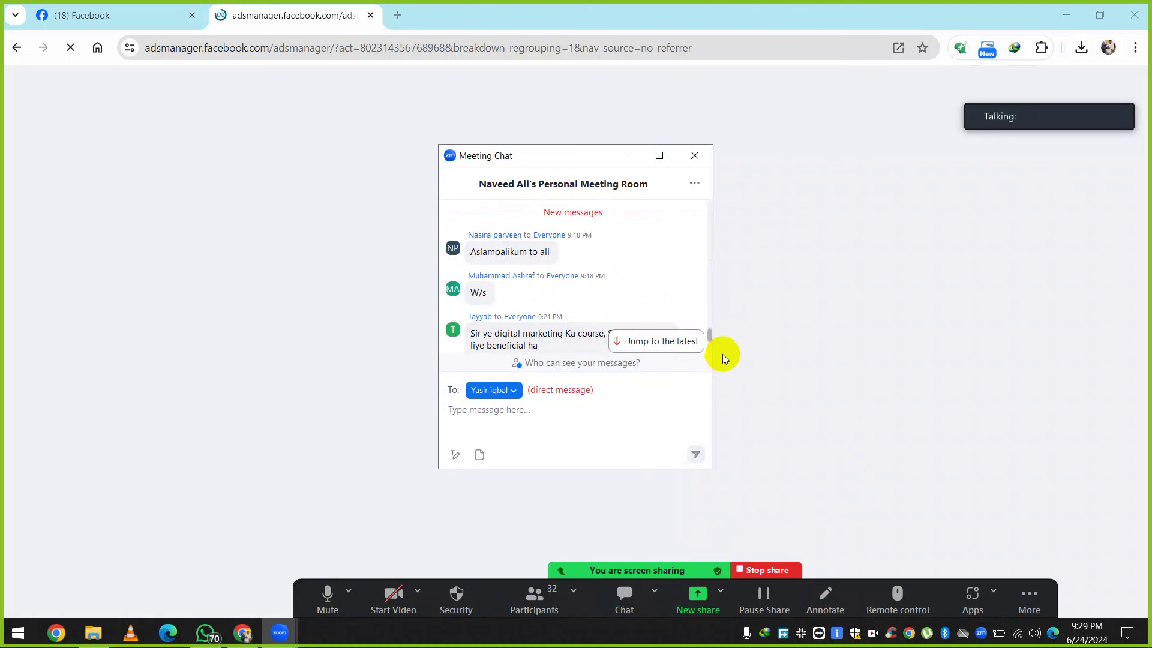
pyautogui.moveTo(709, 337); pyautogui.dragTo(713, 296)
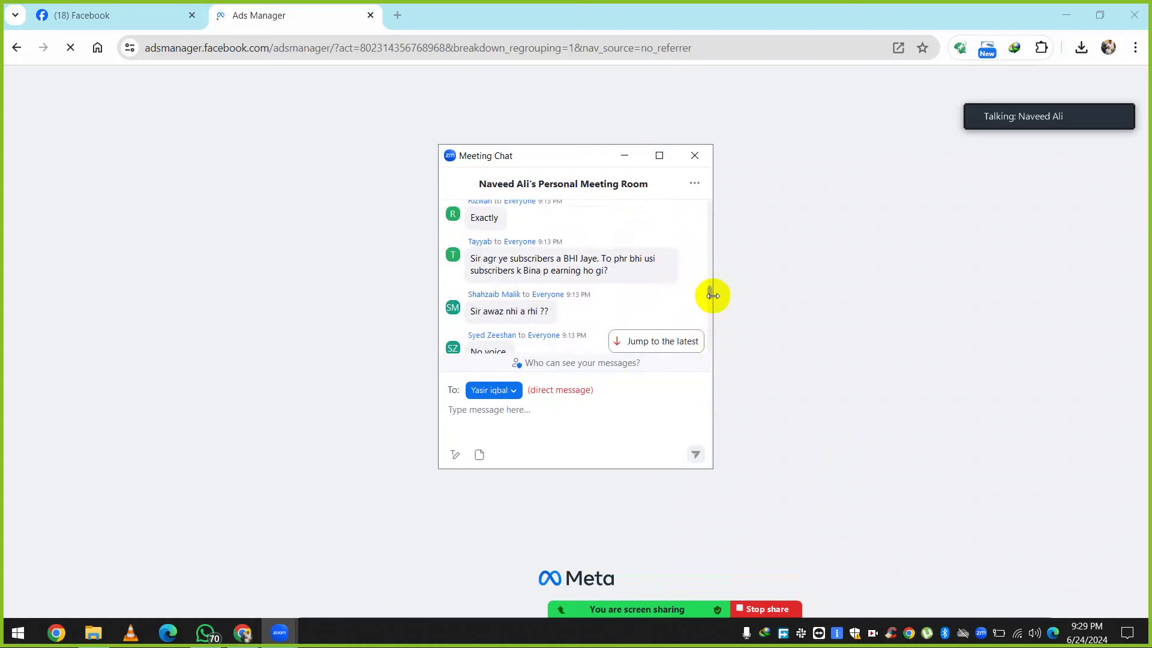
pyautogui.scroll(6, 712, 296)
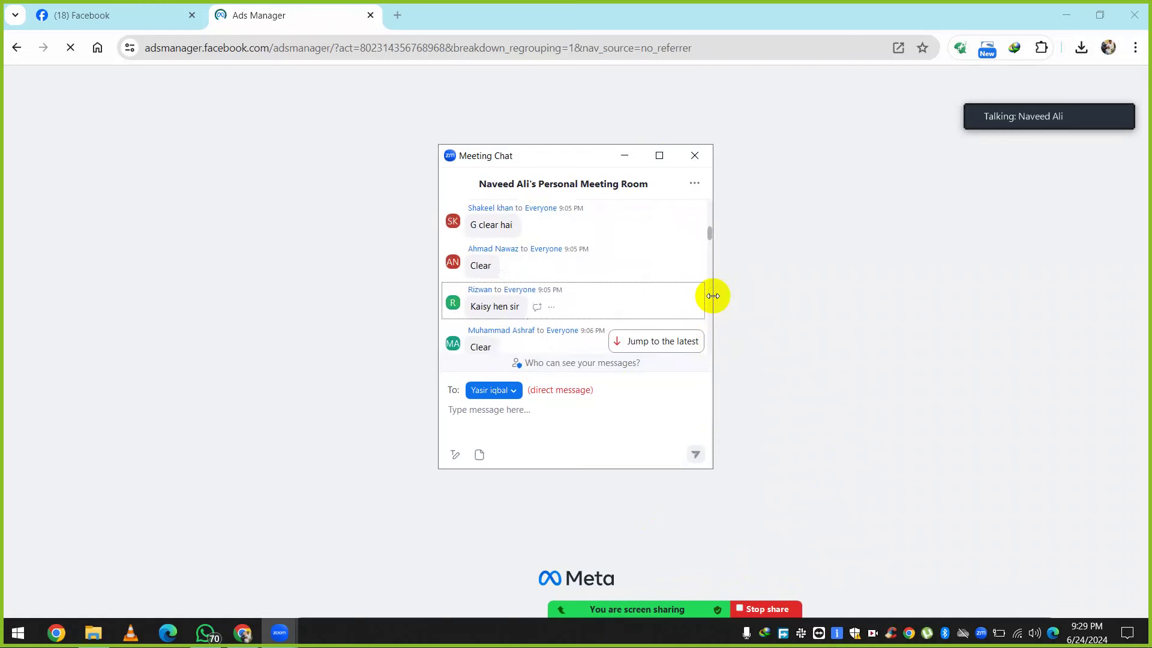
pyautogui.scroll(-5, 713, 296)
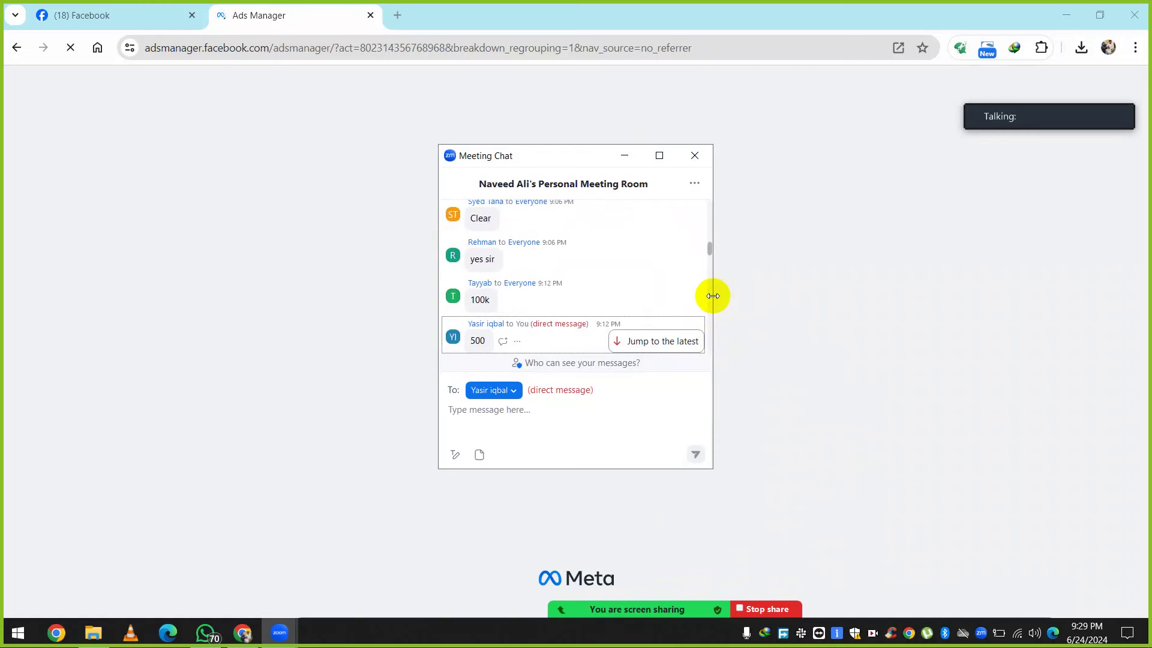
pyautogui.scroll(-1, 713, 296)
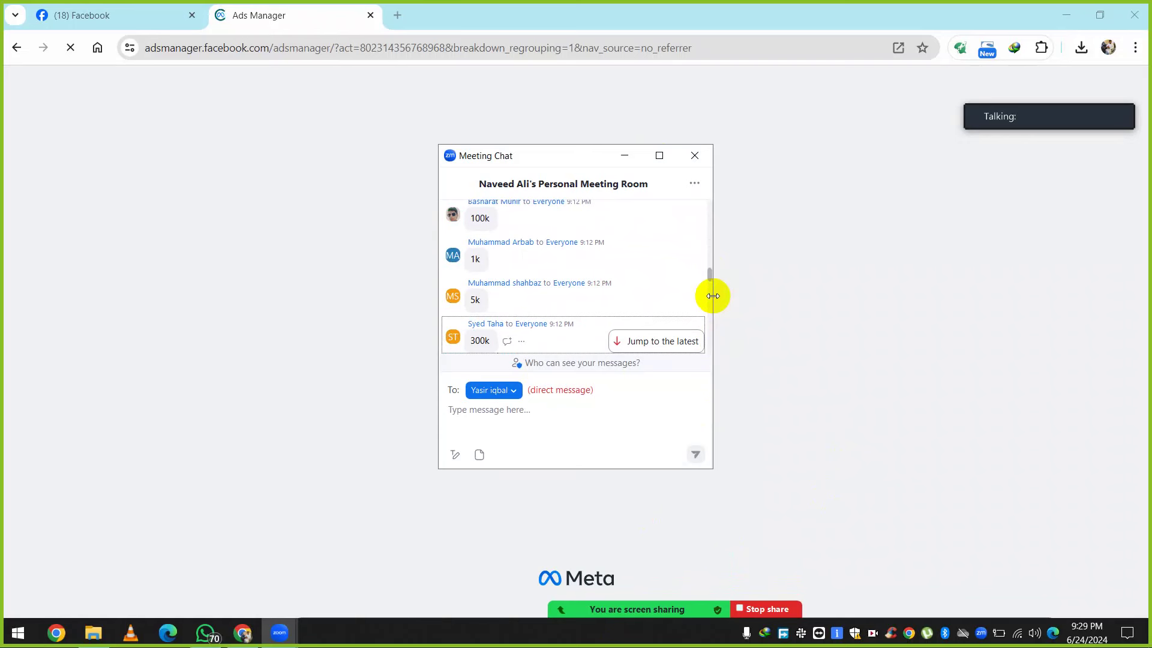
pyautogui.click(624, 156)
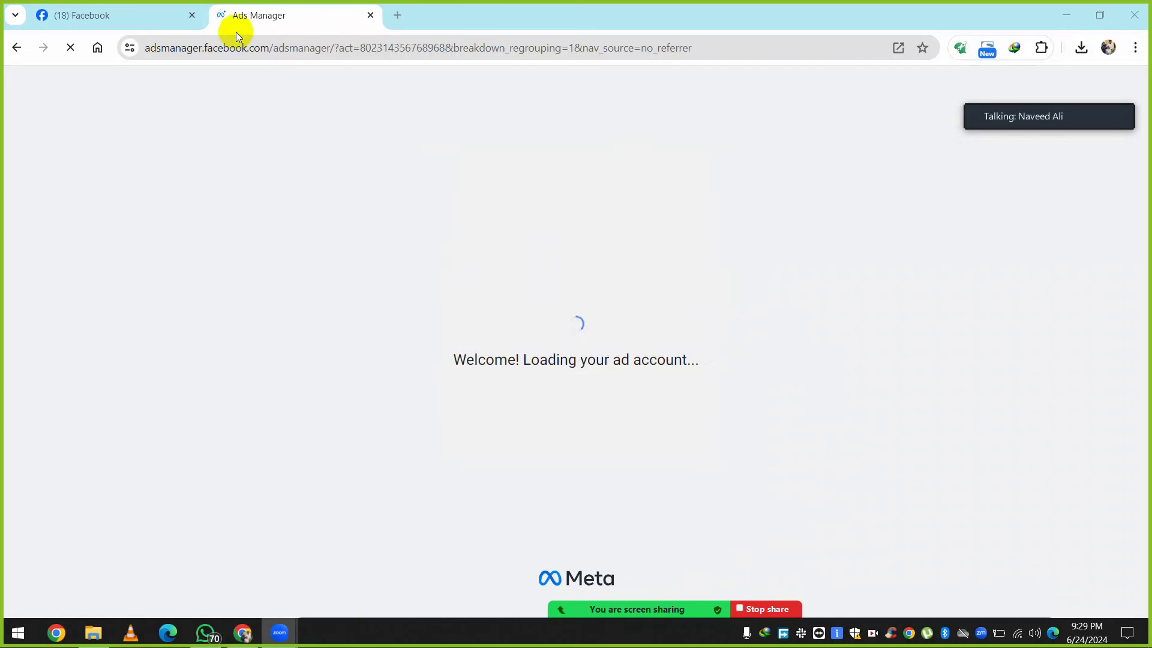
# Return to the first Facebook tab and open Pages from the full Facebook menu.
pyautogui.click(146, 19)
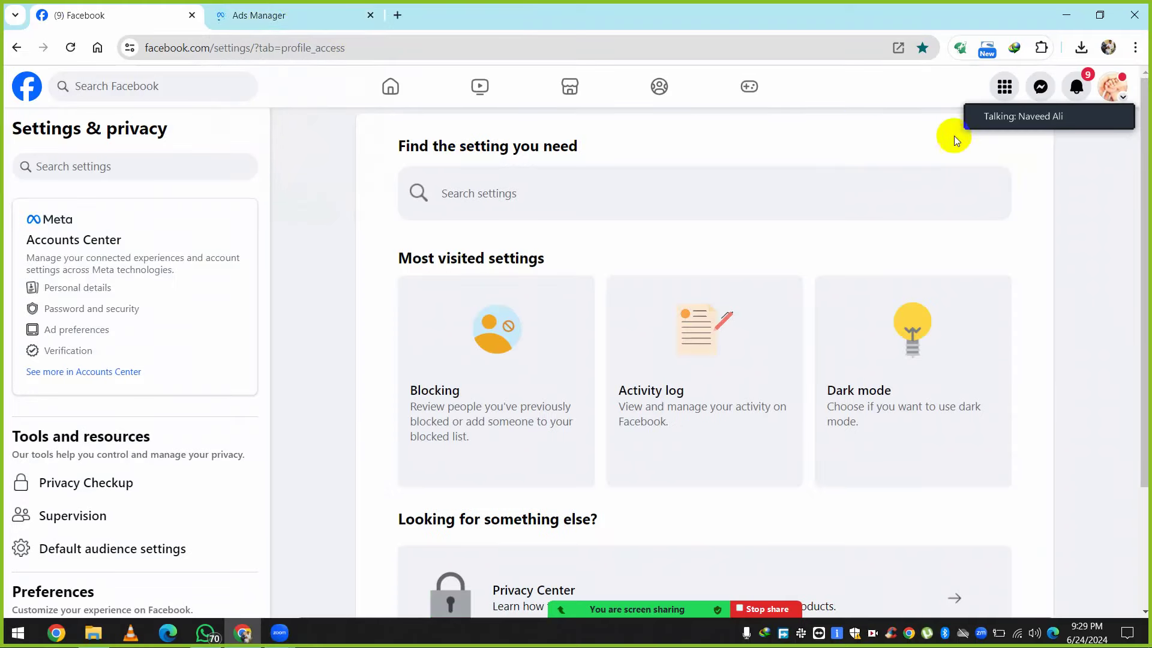
pyautogui.moveTo(1081, 100)
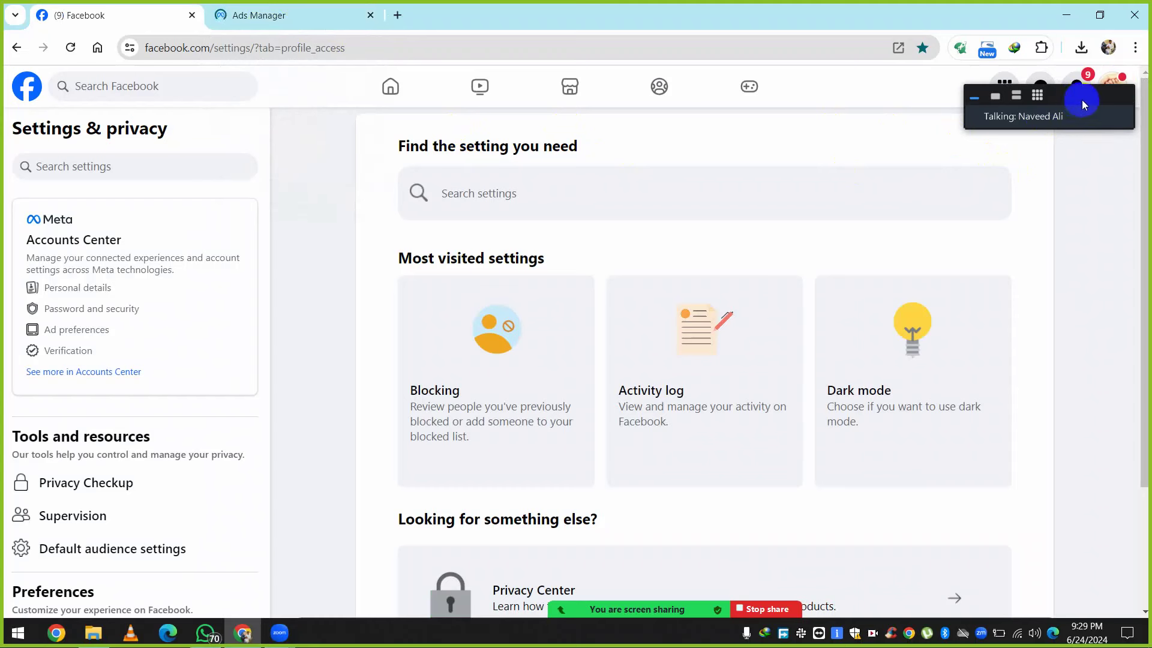
pyautogui.moveTo(978, 98); pyautogui.dragTo(1033, 294)
pyautogui.click(1105, 98)
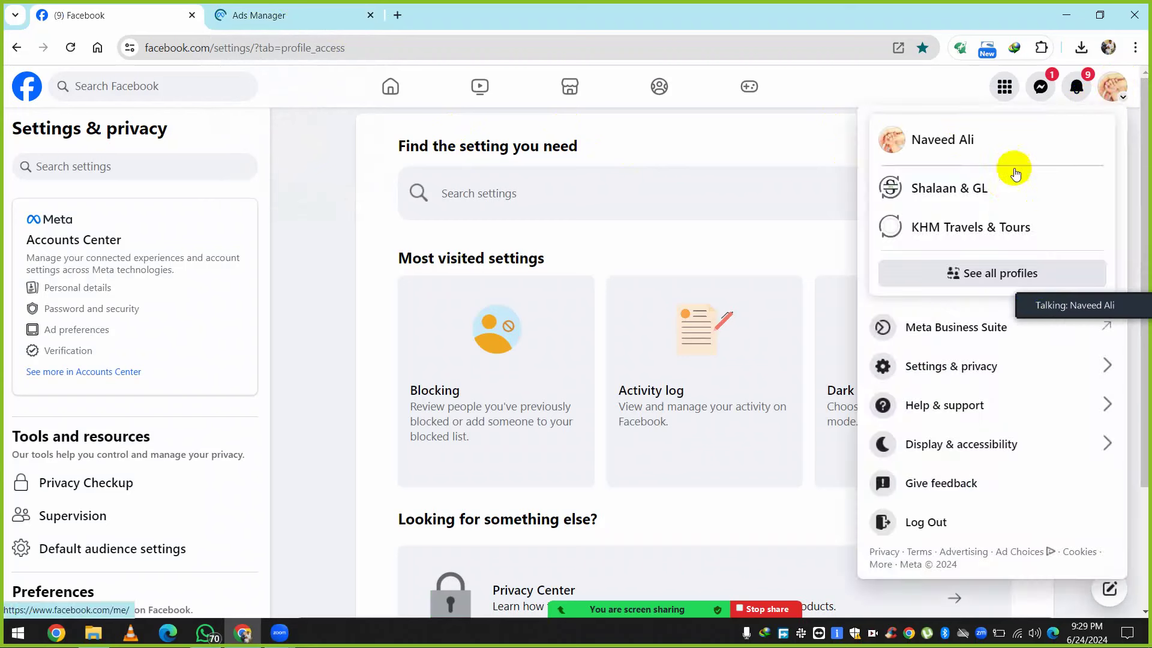
pyautogui.click(1014, 84)
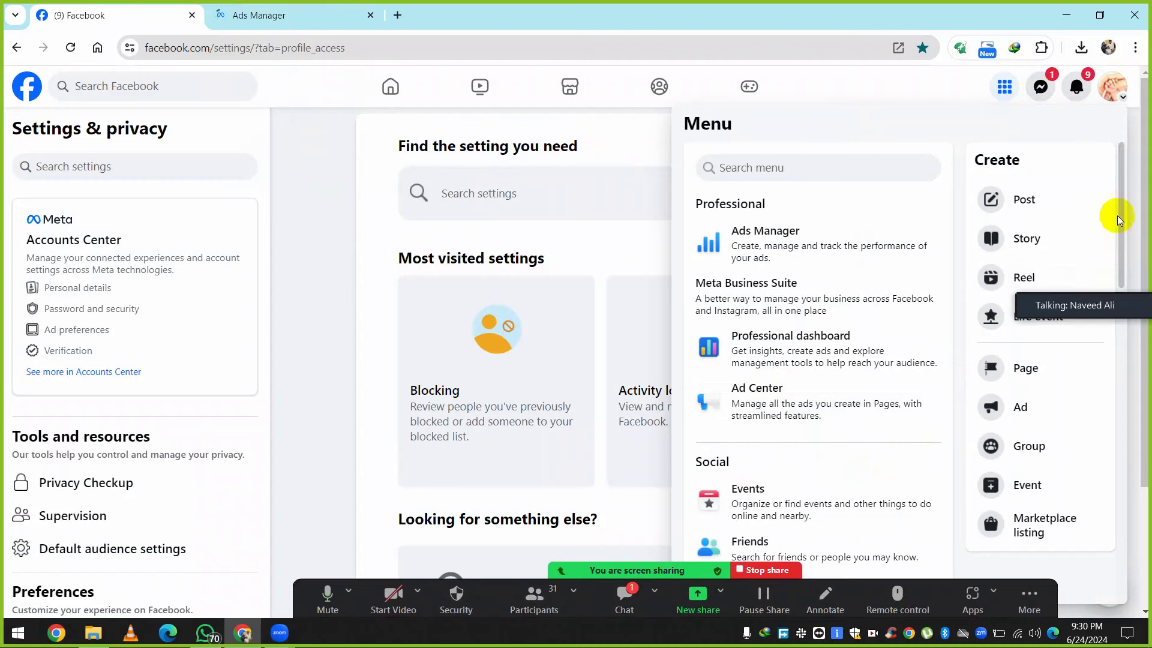
pyautogui.scroll(-3, 1121, 240)
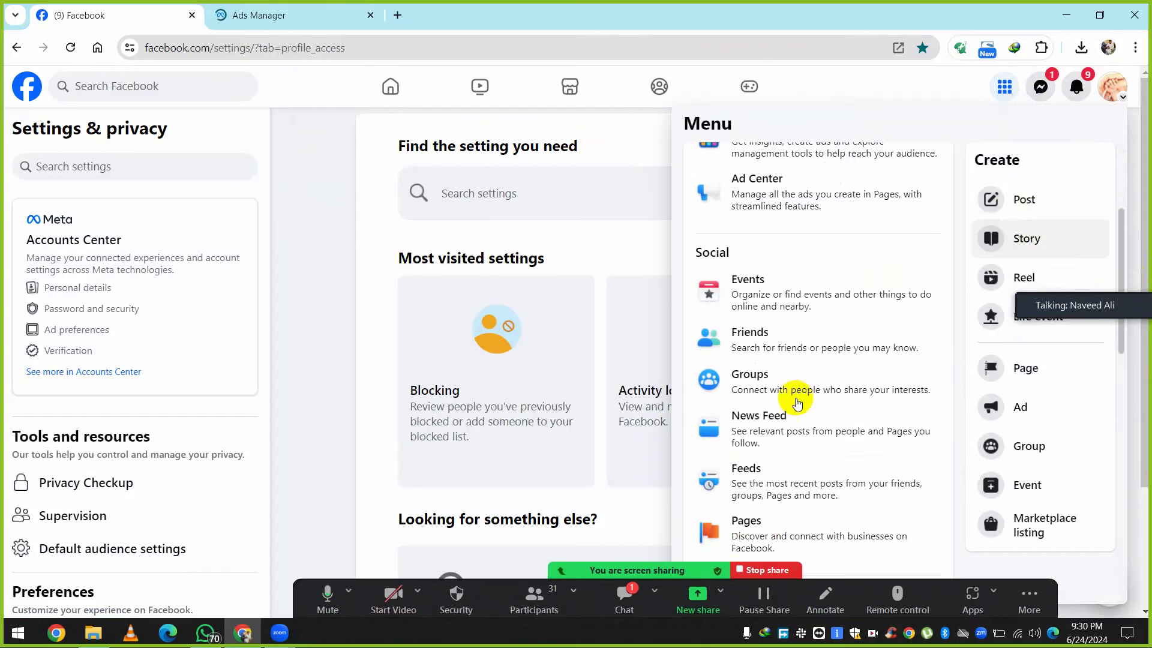
pyautogui.click(750, 528)
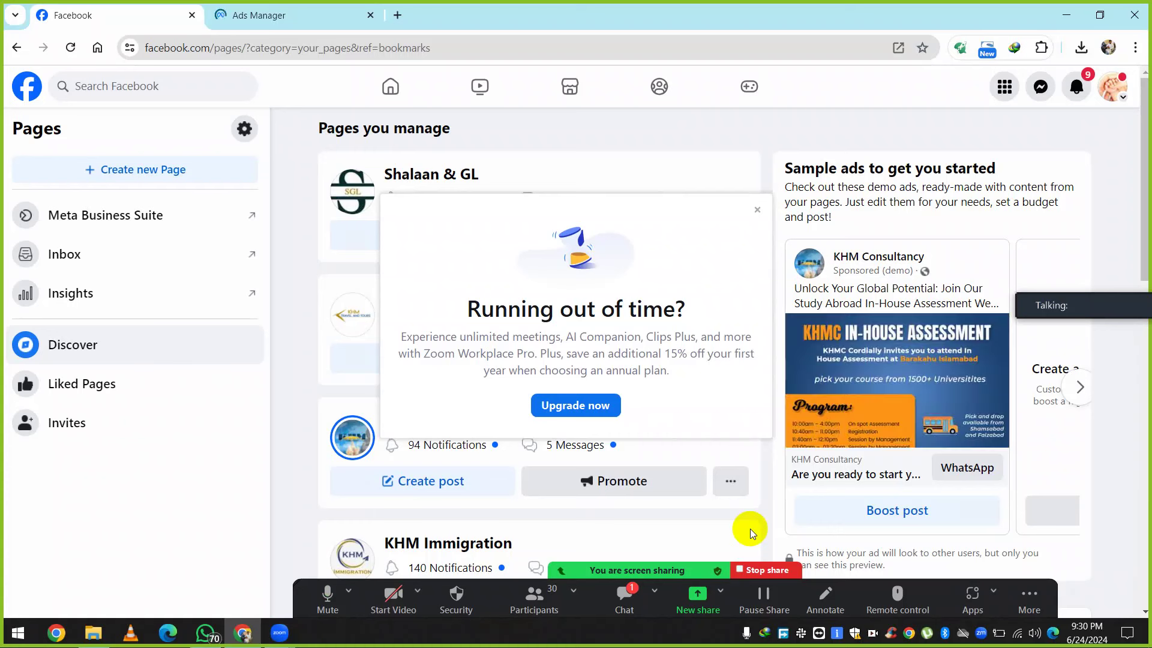
# Open the Shalaan & GL page and load Ad Center and Create ads in new tabs.
pyautogui.click(757, 211)
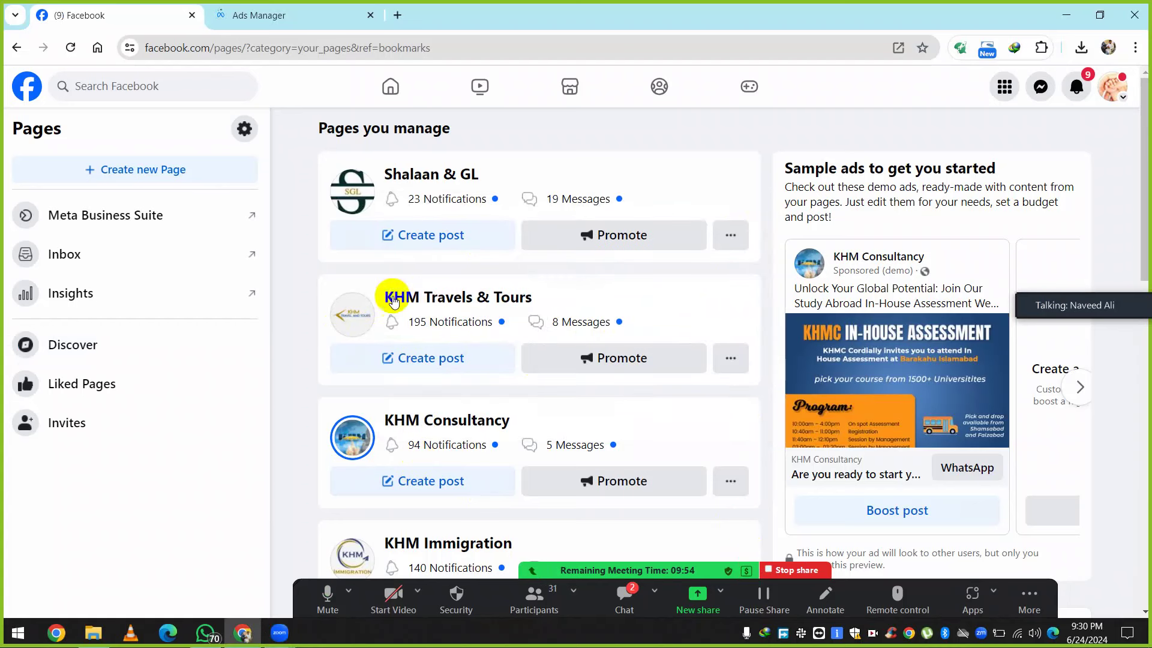
pyautogui.click(428, 177)
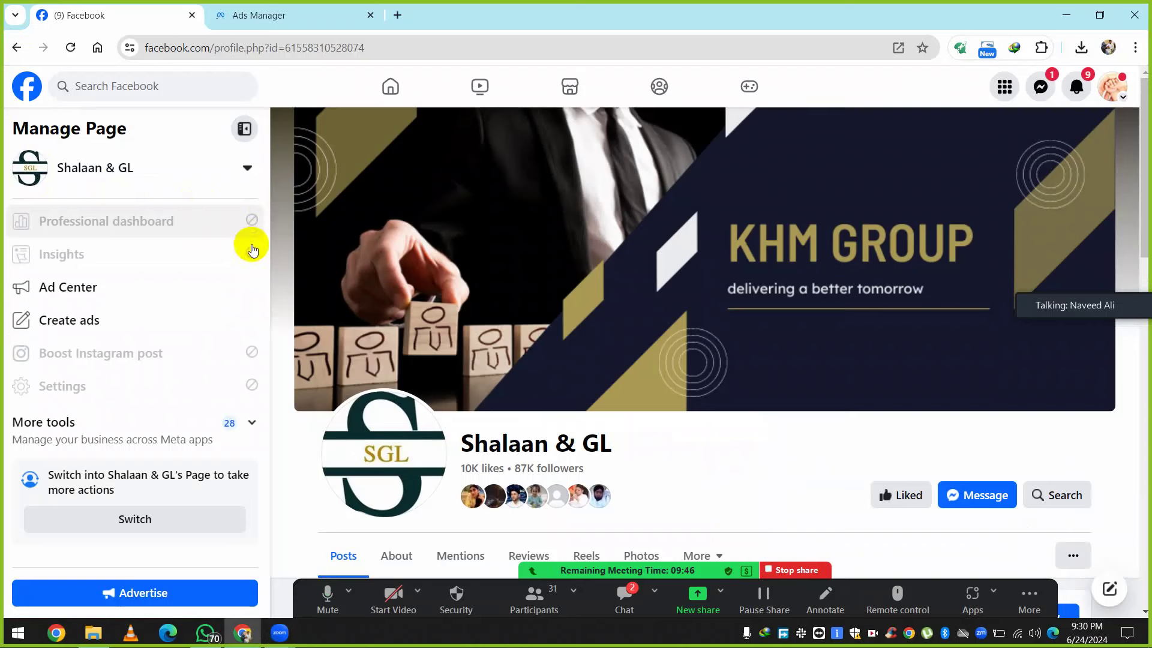
pyautogui.click(72, 287)
pyautogui.rightClick(73, 287)
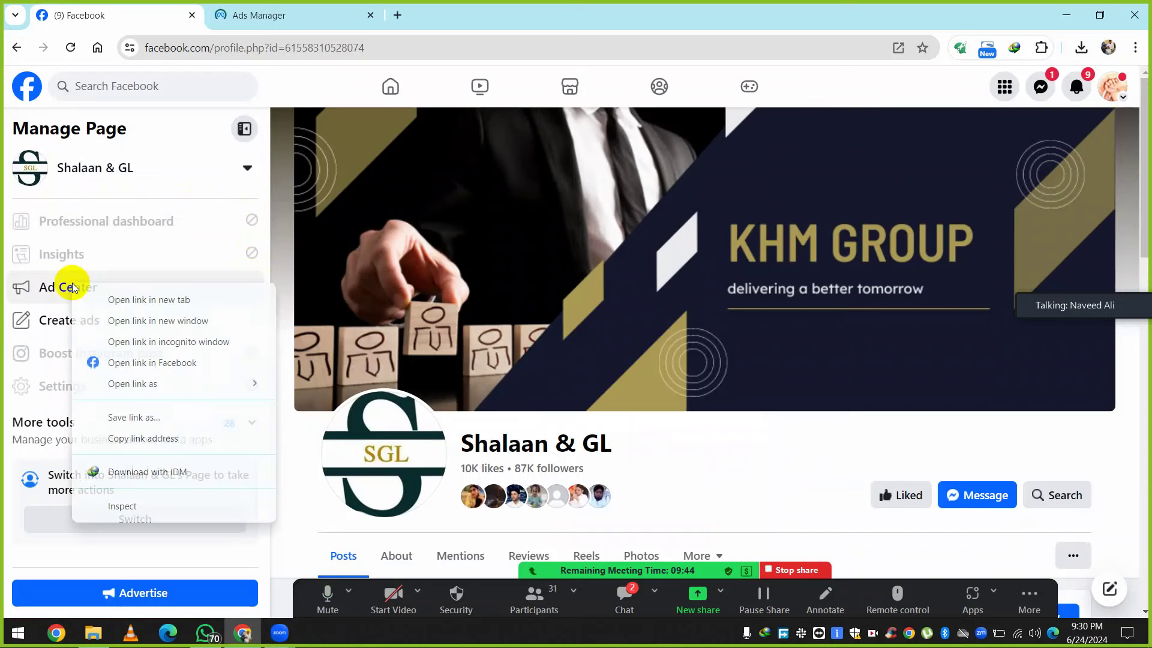
pyautogui.click(131, 299)
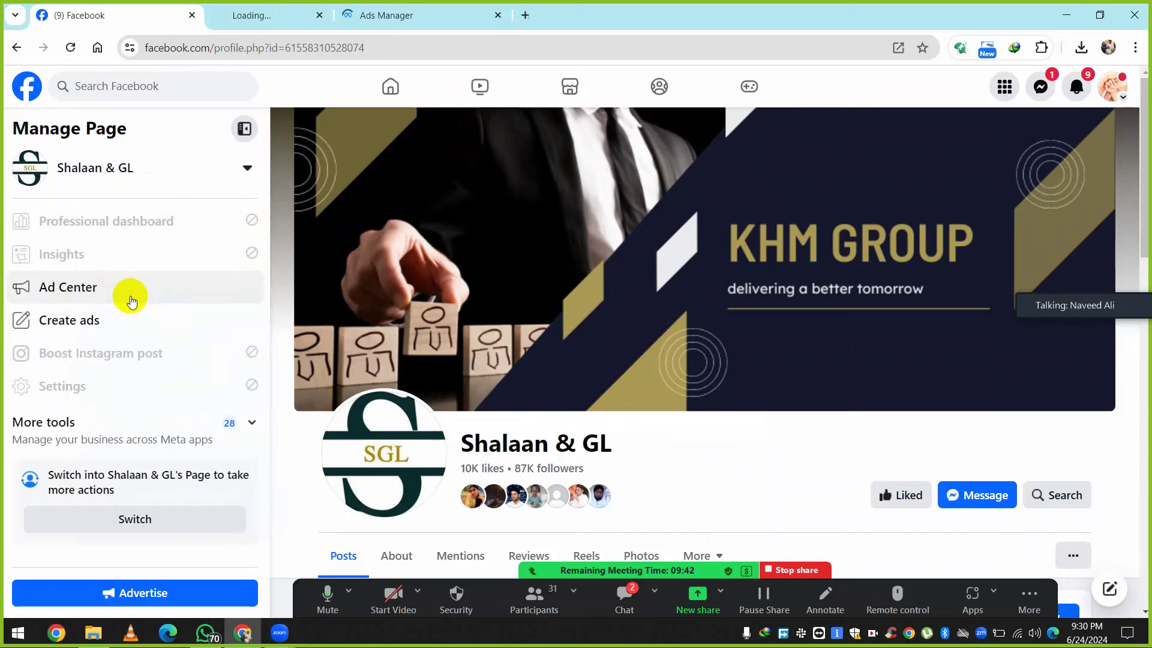
pyautogui.rightClick(72, 328)
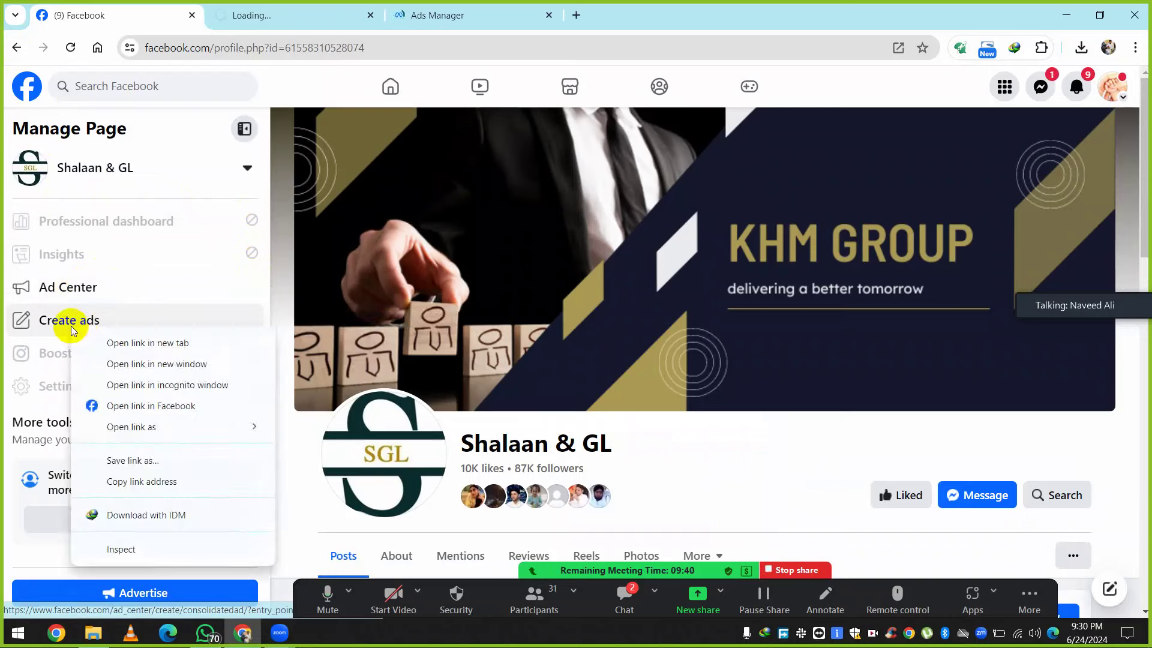
pyautogui.click(114, 341)
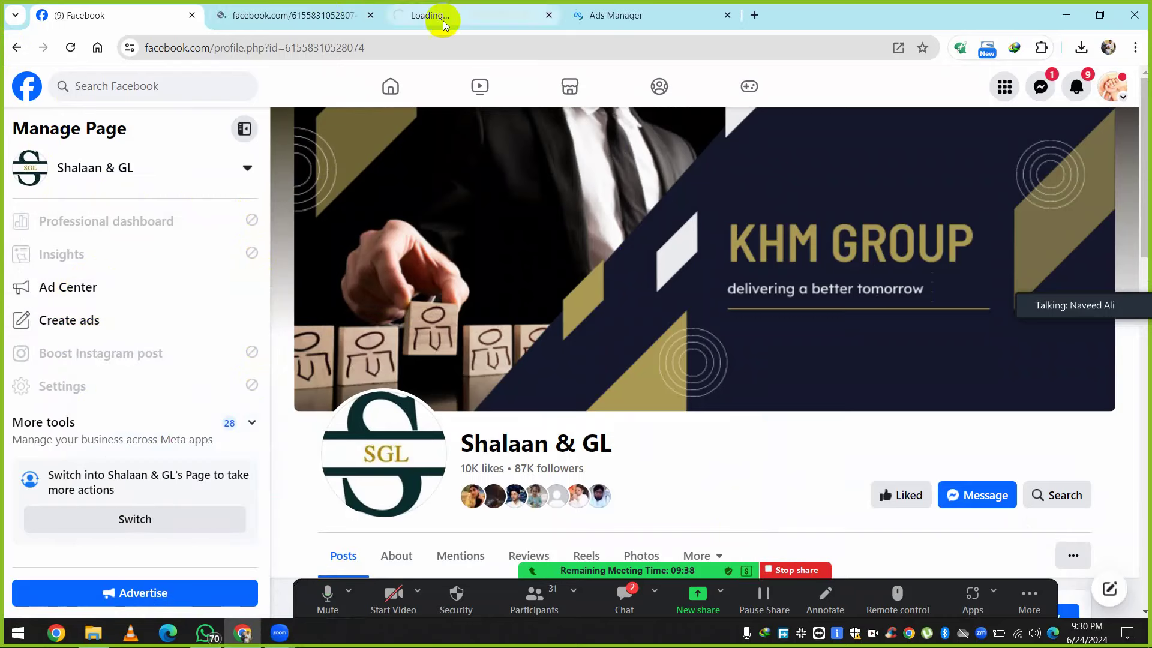
# Check the Create ad, Ads Manager and Shalaan & GL tabs in turn, ending on Shalaan & GL.
pyautogui.click(463, 28)
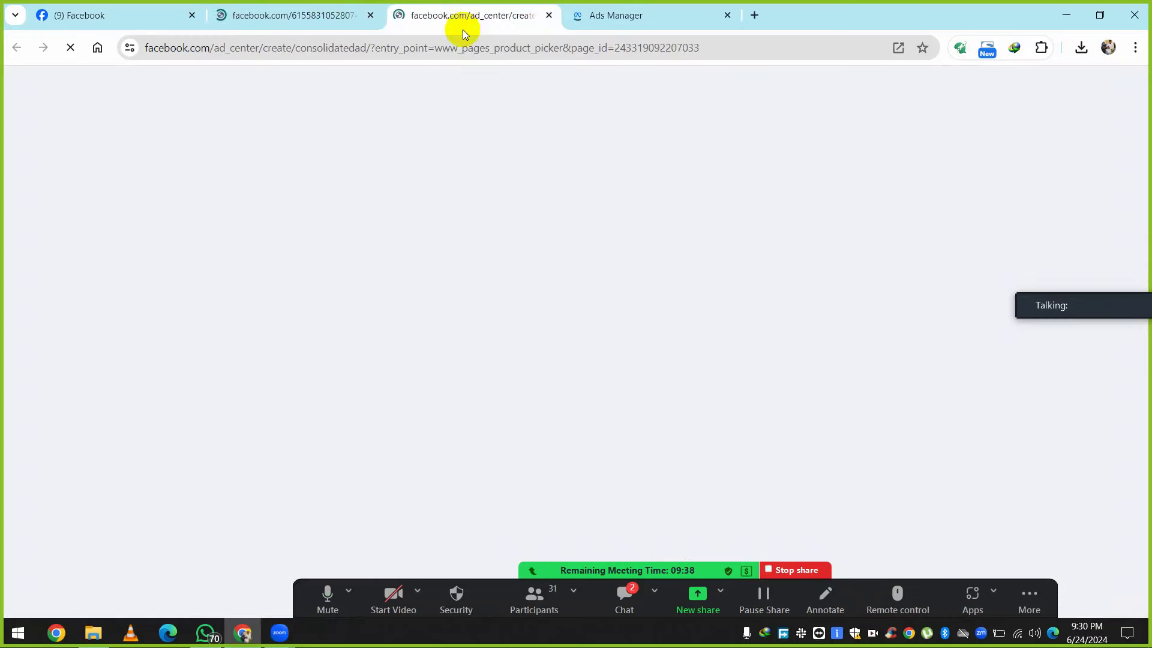
pyautogui.click(612, 24)
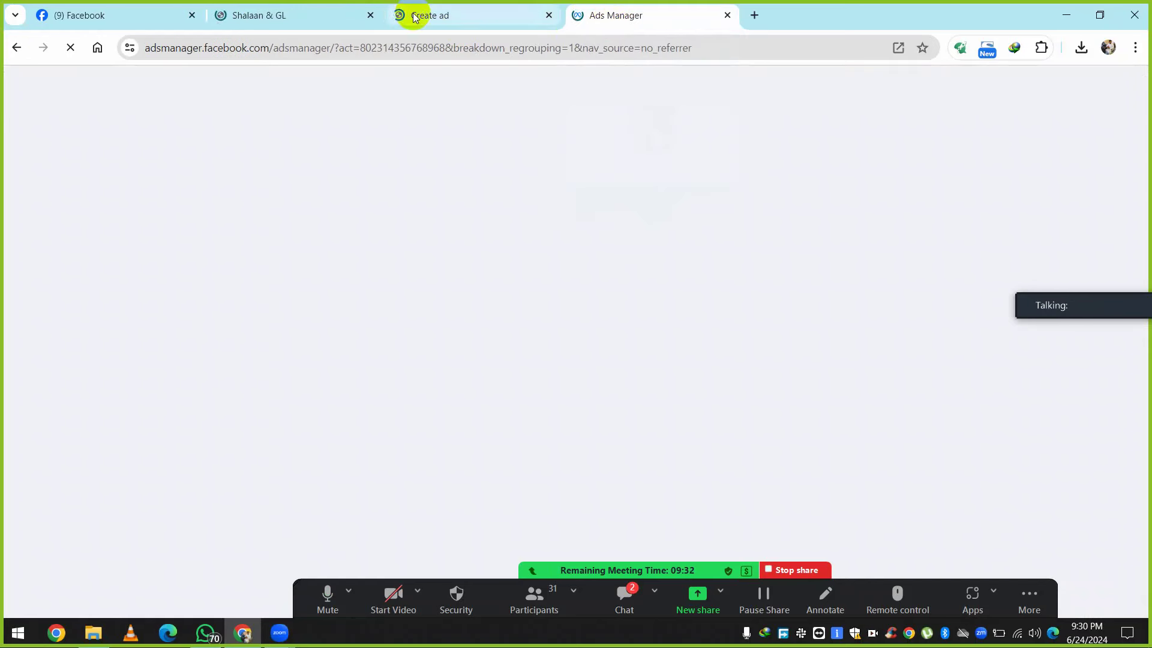
pyautogui.click(320, 16)
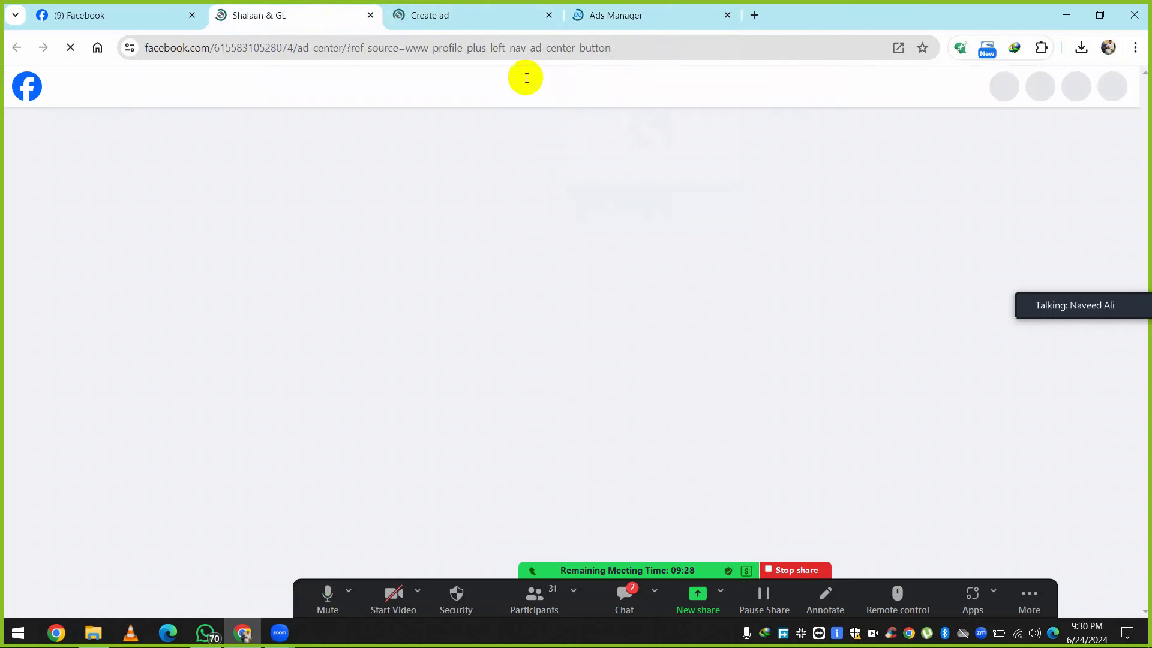
pyautogui.click(468, 12)
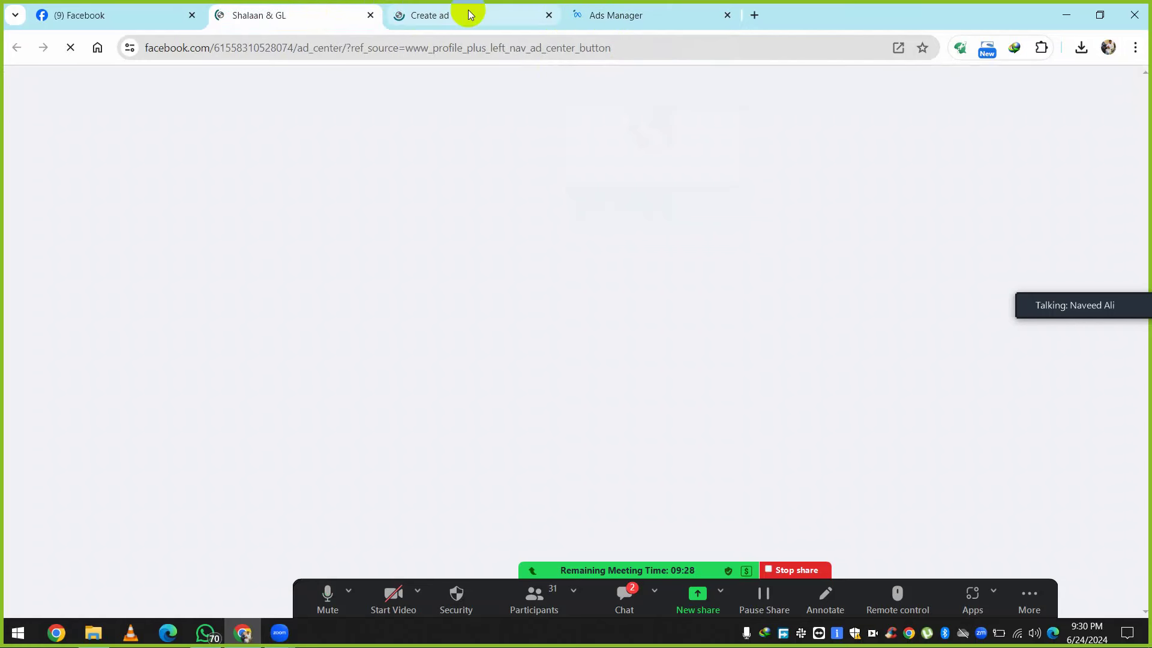
pyautogui.click(644, 17)
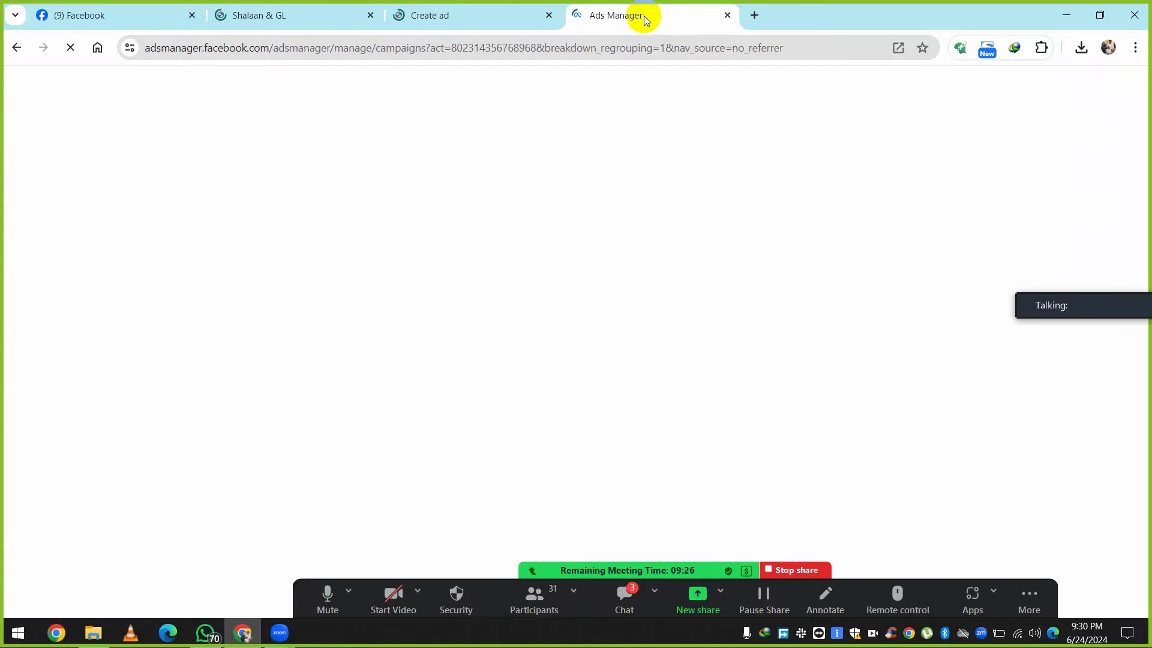
pyautogui.click(84, 9)
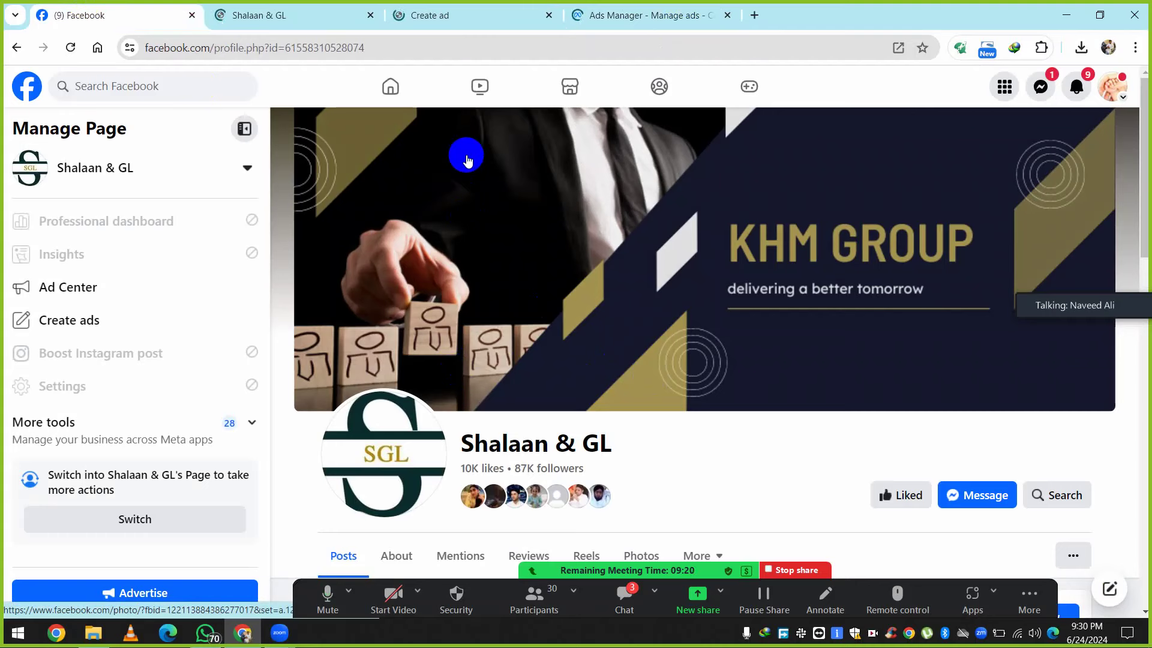
# Close the Create ad tab and view the Shalaan & GL Ad Center showing Rs576.13 spent on 5 ads.
pyautogui.click(622, 603)
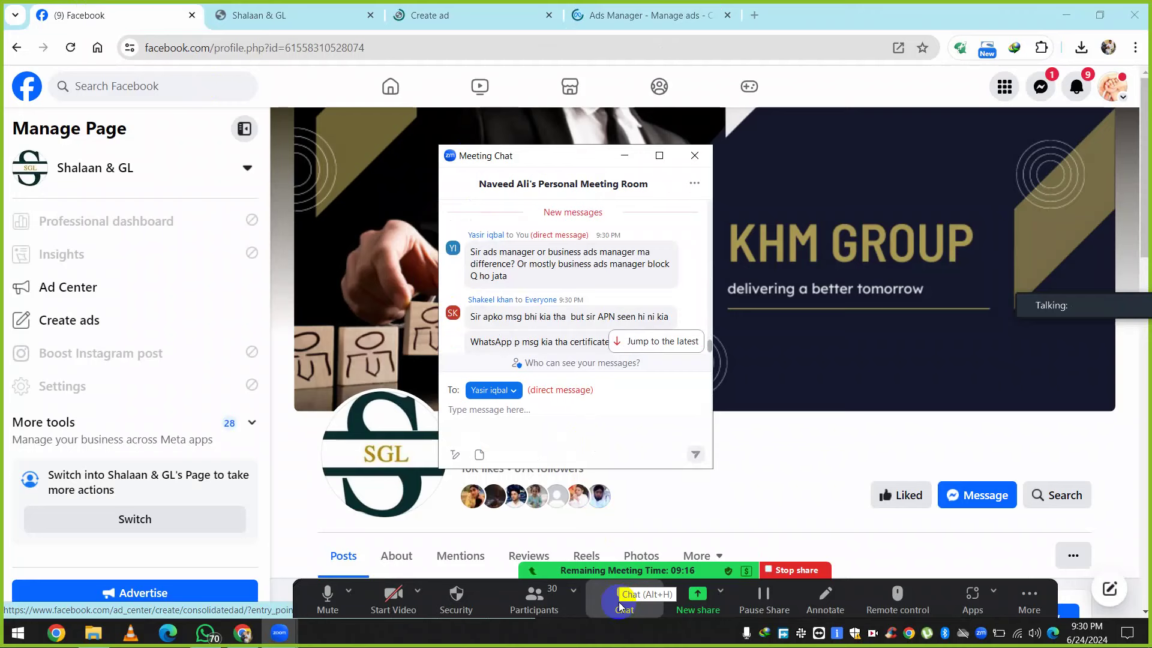
pyautogui.click(446, 11)
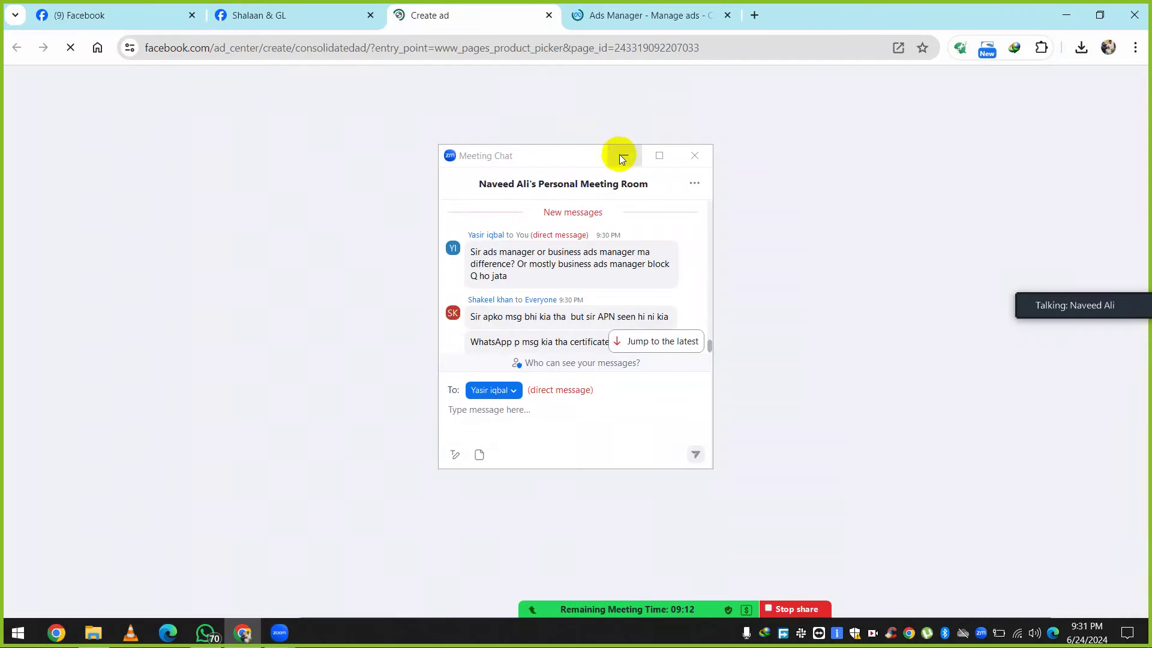
pyautogui.click(621, 157)
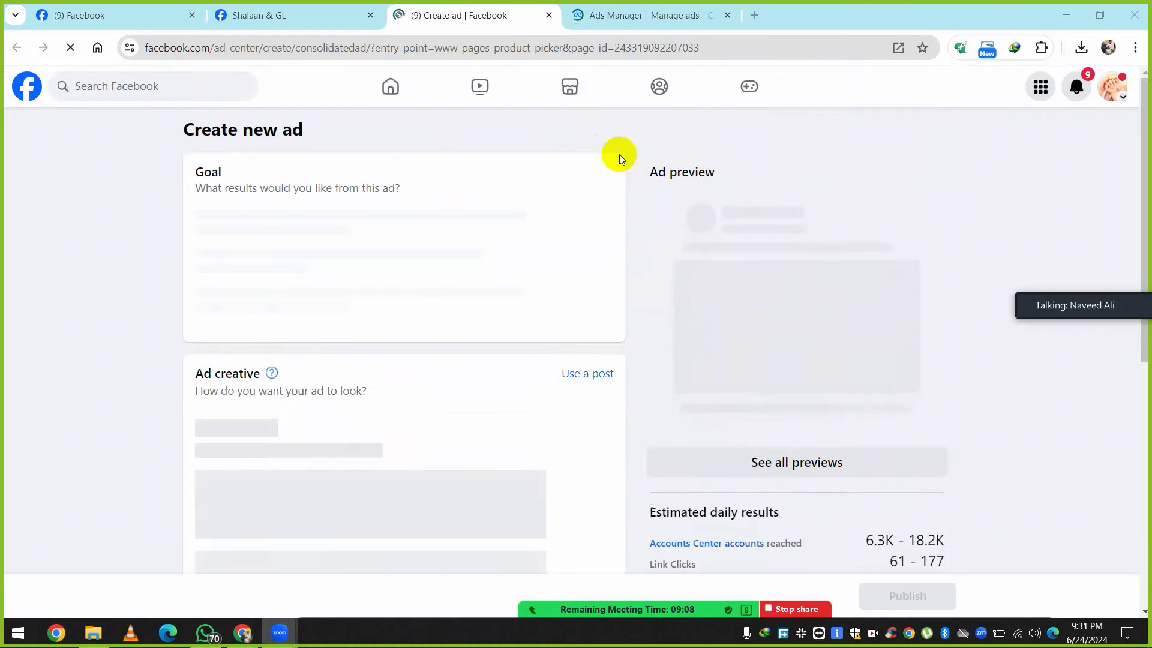
pyautogui.click(550, 16)
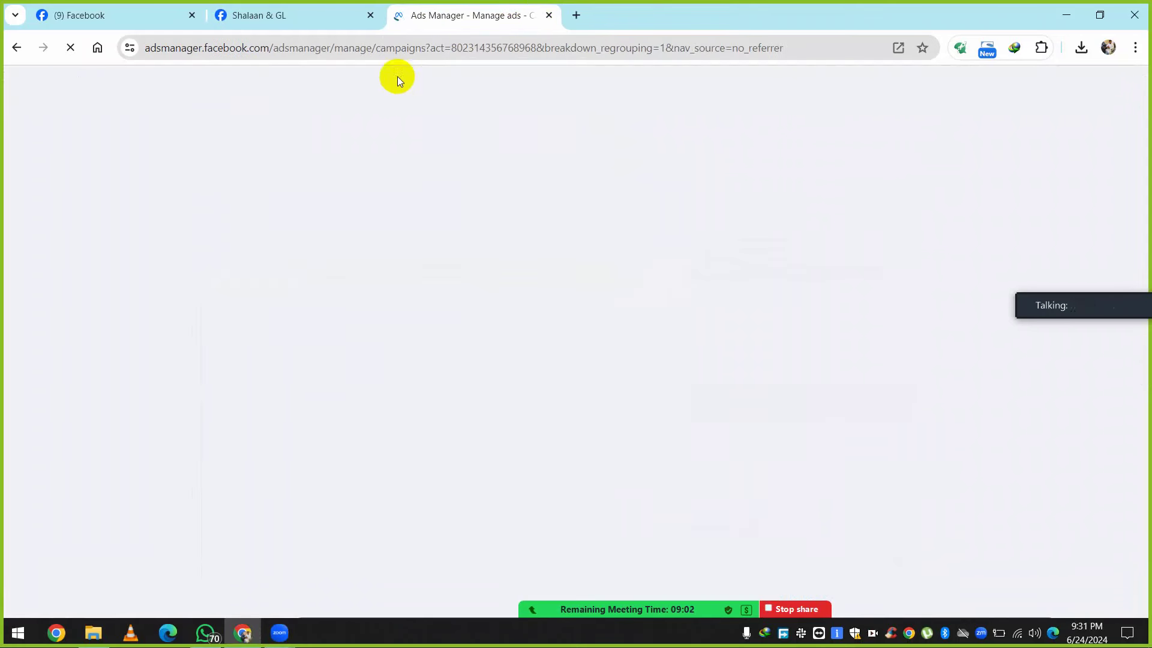
pyautogui.click(327, 18)
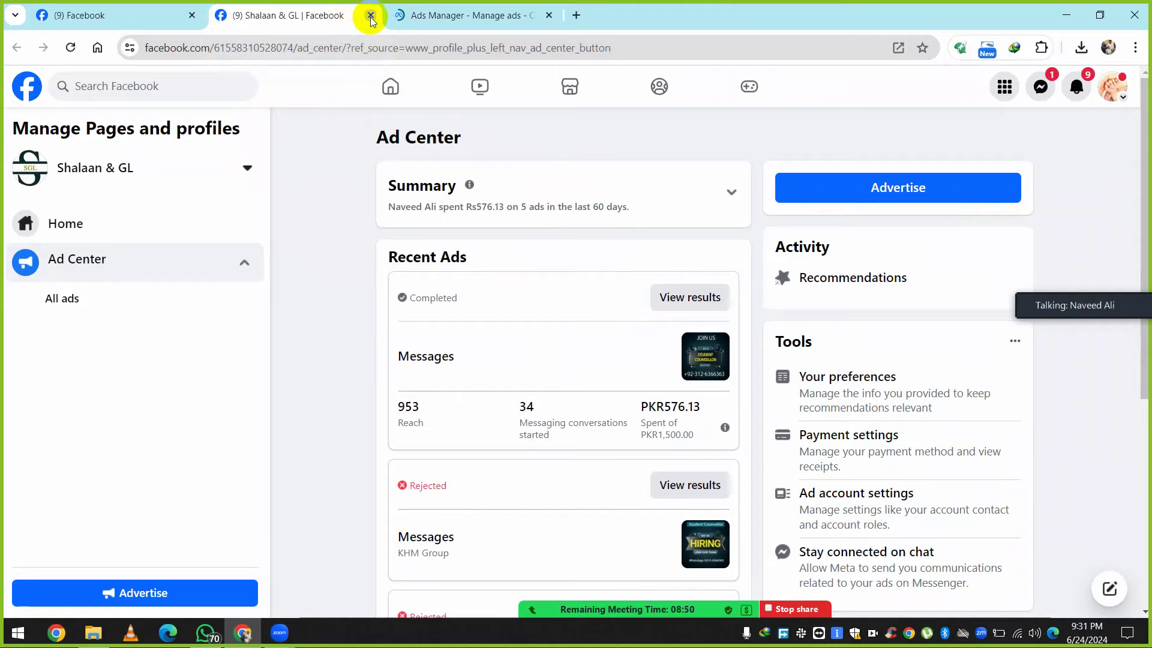
# Close the Ad Center tab and return to the Ads Manager Campaigns list.
pyautogui.hotkey('ctrl', 'w')
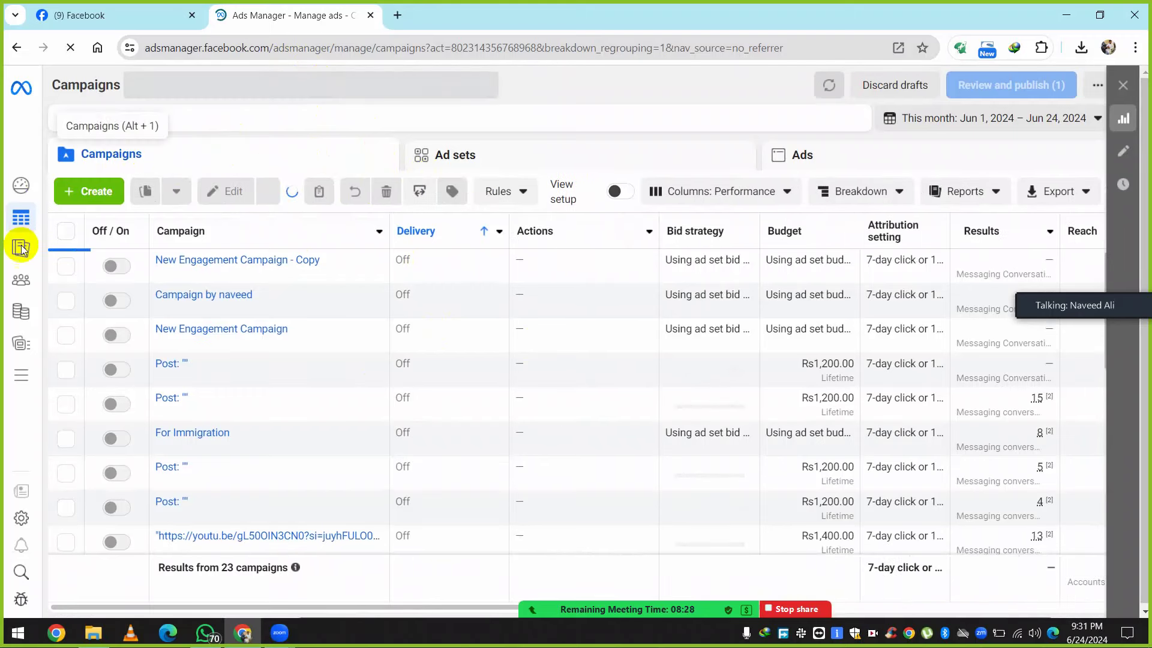
pyautogui.click(90, 192)
pyautogui.moveTo(89, 195)
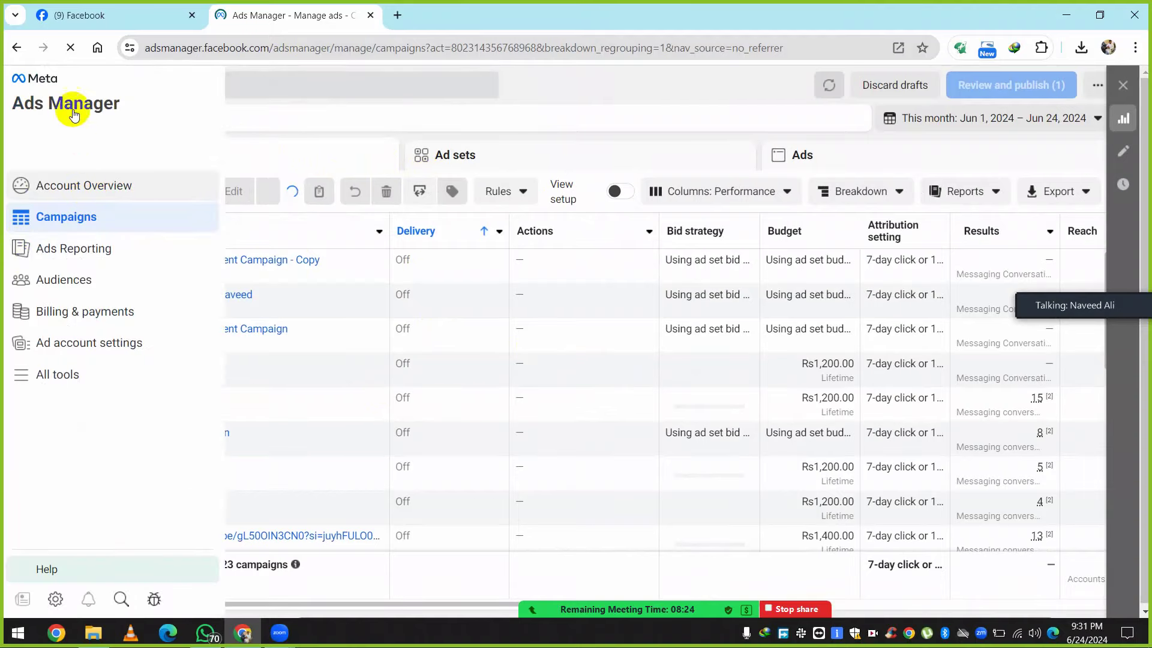
pyautogui.click(92, 198)
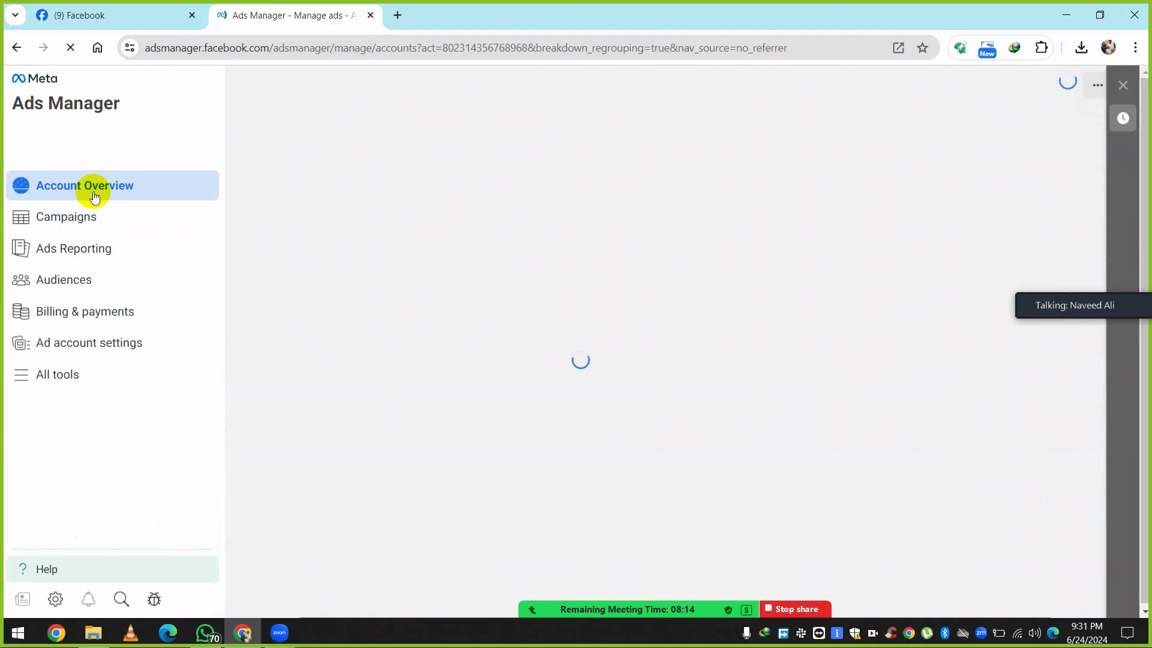
pyautogui.click(84, 220)
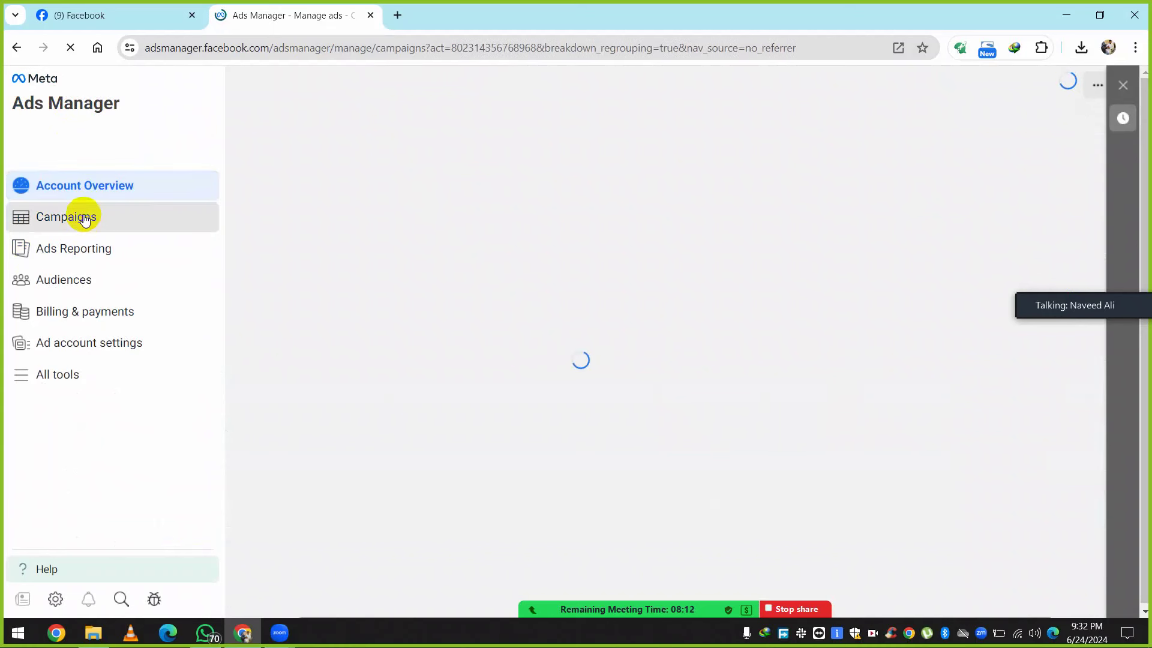
# Open Ads Reporting, Audiences, Billing & payments and Ad account settings in new tabs, and show all tools.
pyautogui.keyDown('ctrl'); pyautogui.click(82, 256); pyautogui.keyUp('ctrl')
pyautogui.keyDown('ctrl'); pyautogui.click(70, 311); pyautogui.keyUp('ctrl')
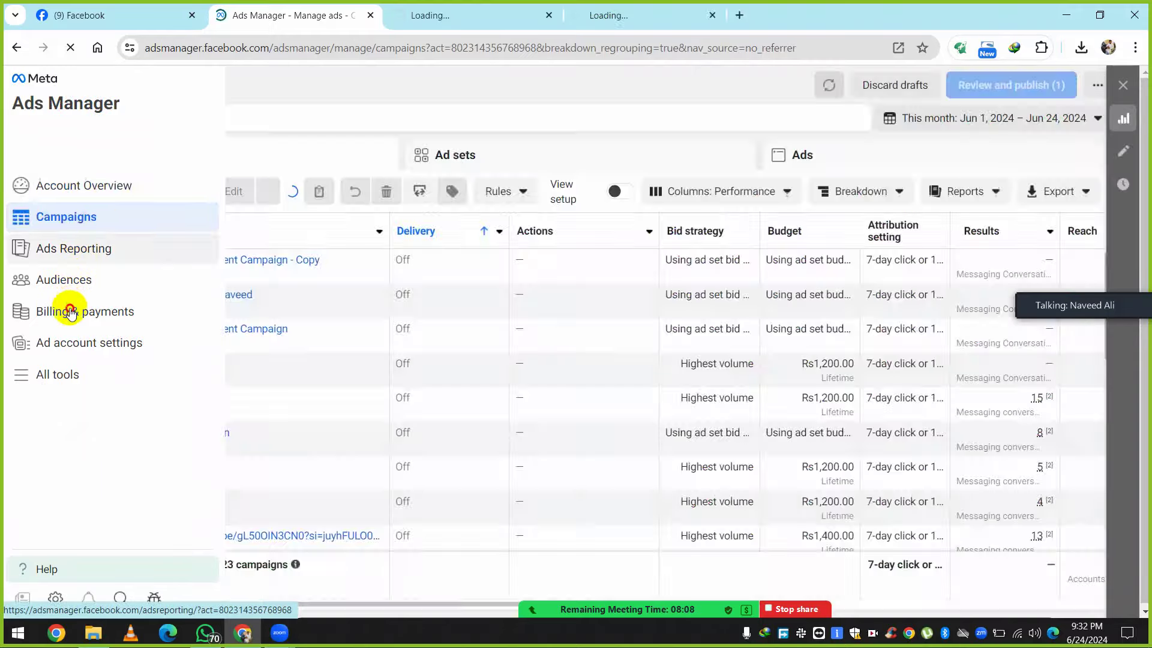
pyautogui.keyDown('ctrl'); pyautogui.click(69, 347); pyautogui.keyUp('ctrl')
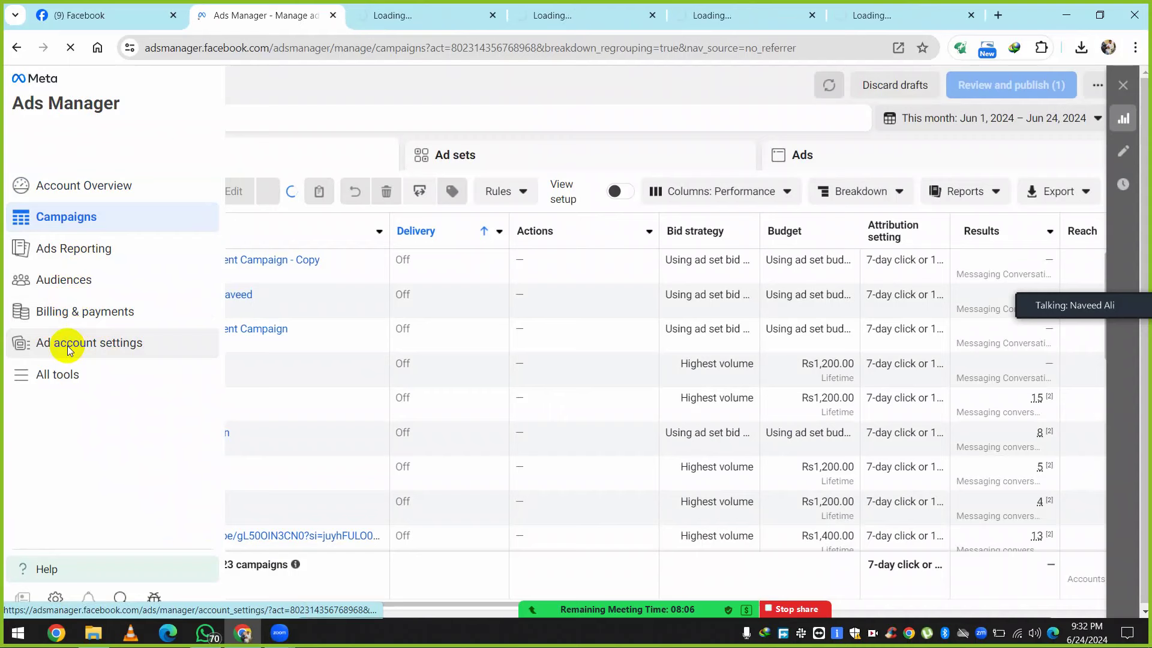
pyautogui.click(49, 373)
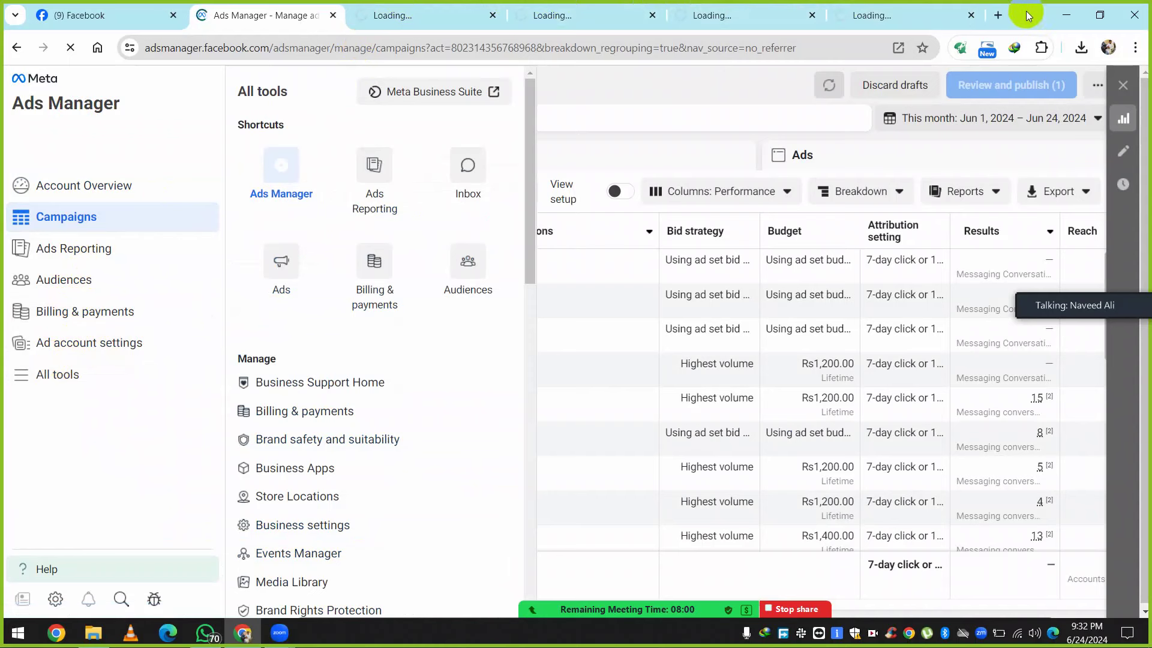
# Check the Ads Reporting, Audiences, Billing and Ad account settings tabs, then return to Campaigns.
pyautogui.click(393, 15)
pyautogui.click(561, 11)
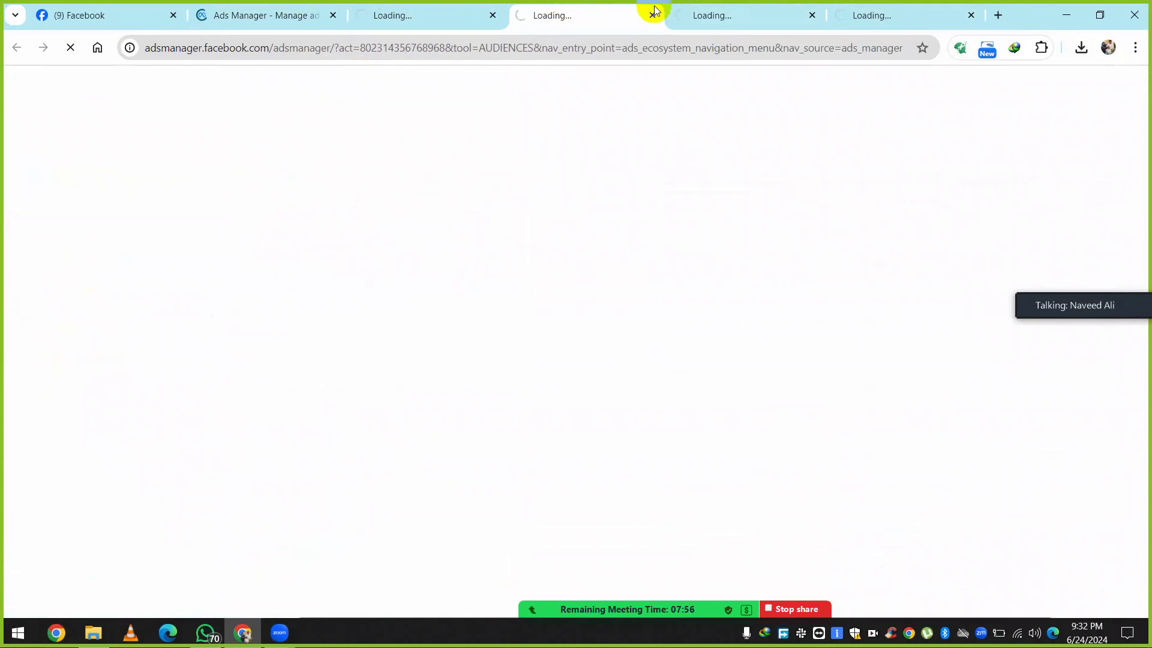
pyautogui.click(738, 12)
pyautogui.click(870, 13)
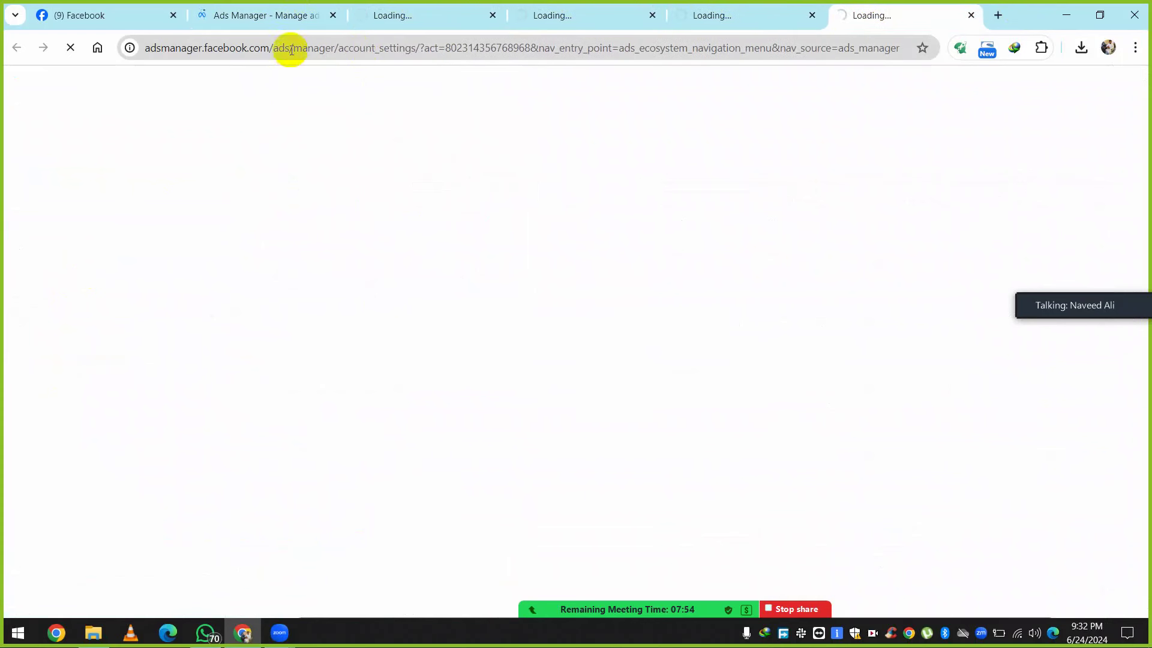
pyautogui.click(278, 9)
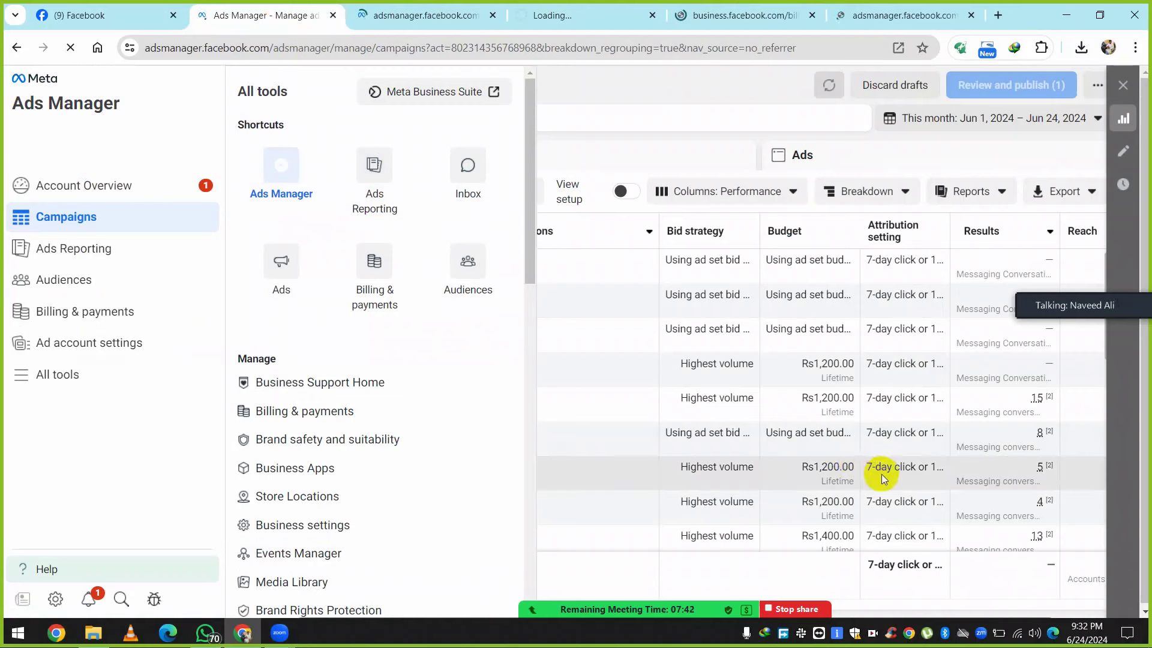
# Bring up the Ads Reporting page with Zoom's meeting chat open over it.
pyautogui.click(411, 10)
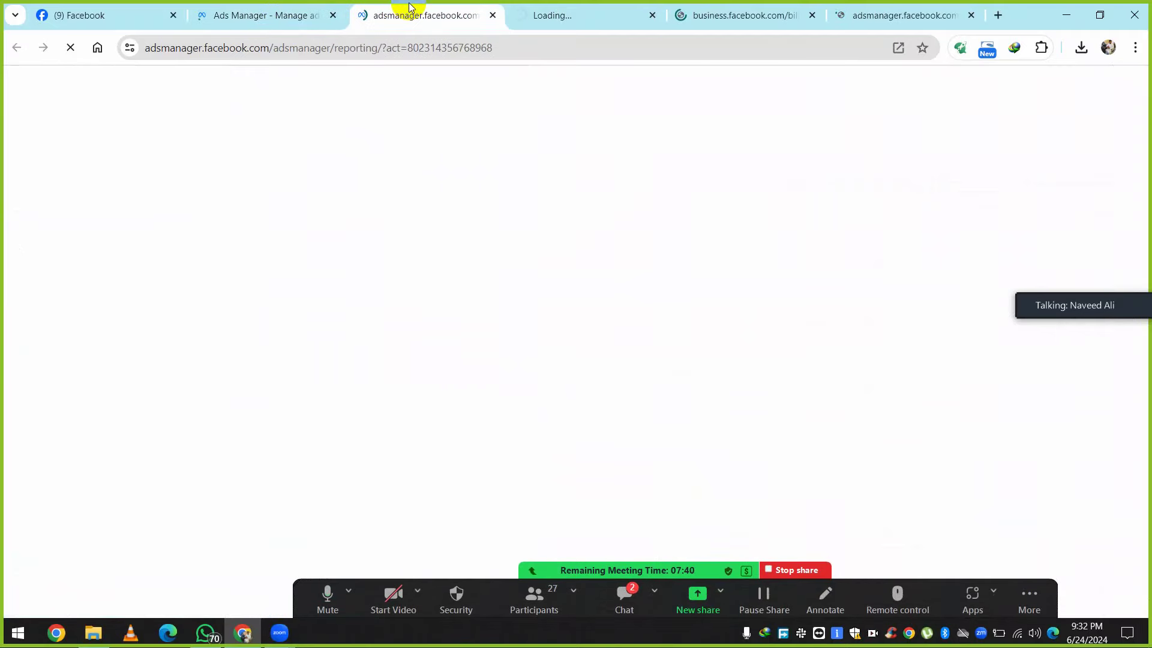
pyautogui.click(260, 5)
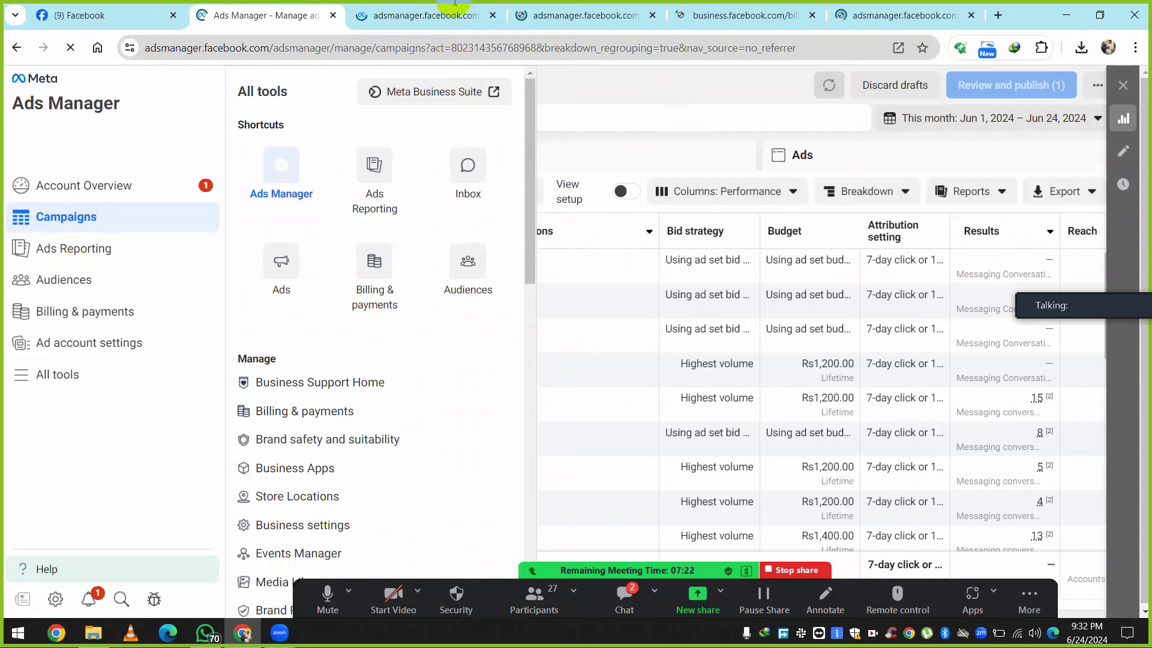
pyautogui.click(431, 23)
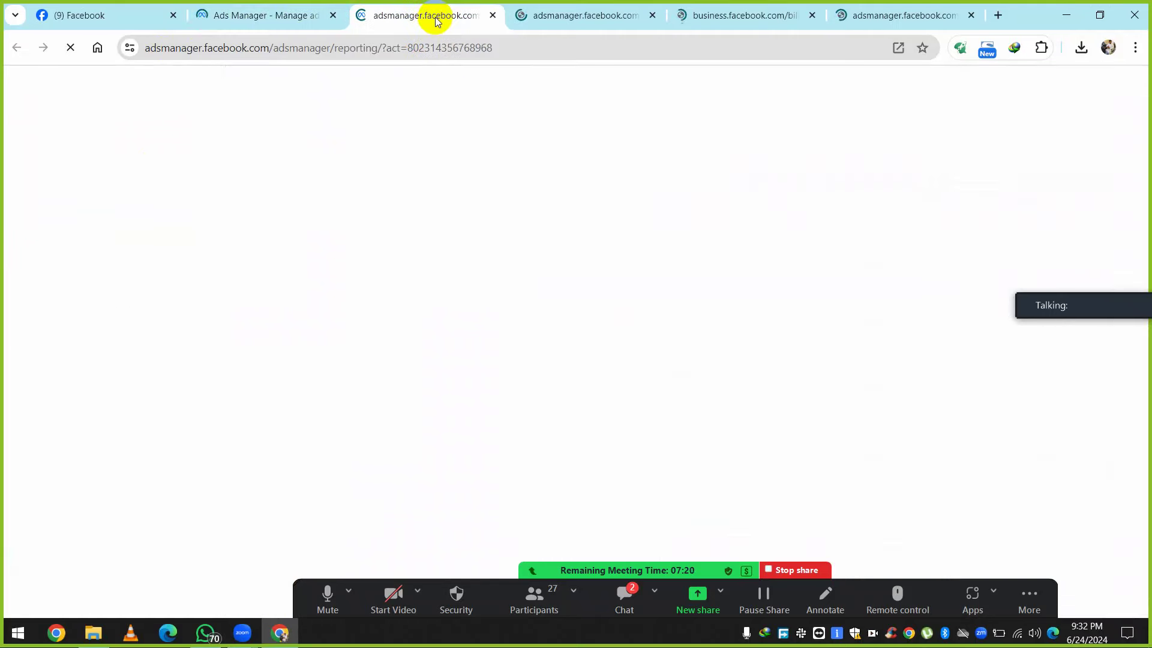
pyautogui.click(628, 597)
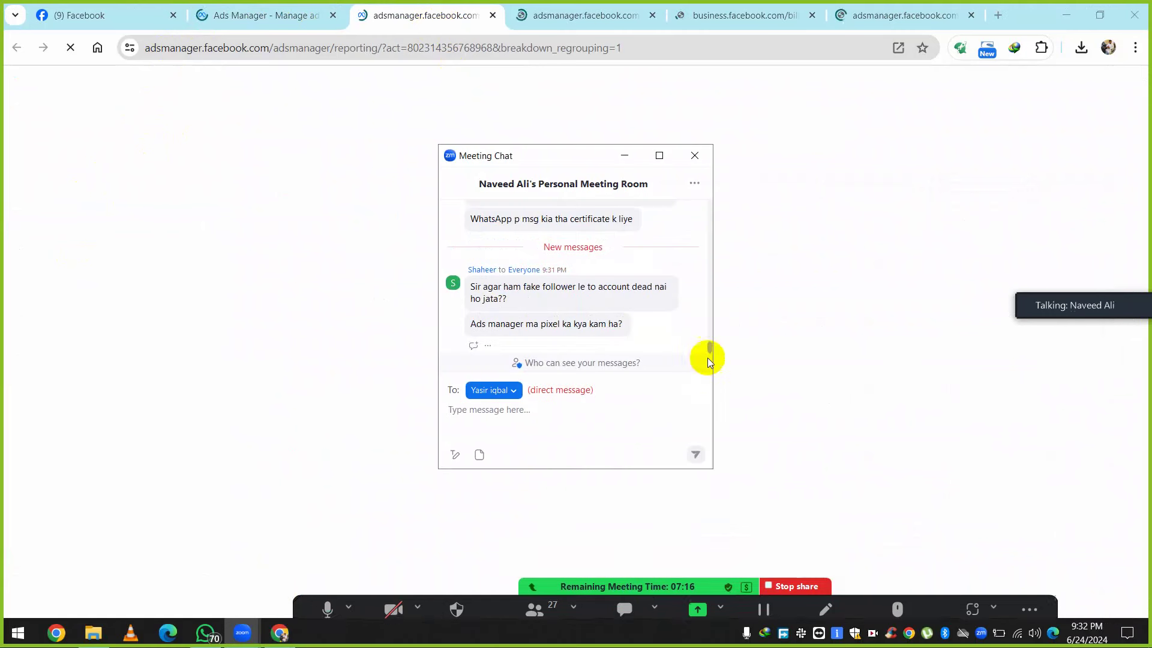
pyautogui.moveTo(707, 348); pyautogui.dragTo(705, 319)
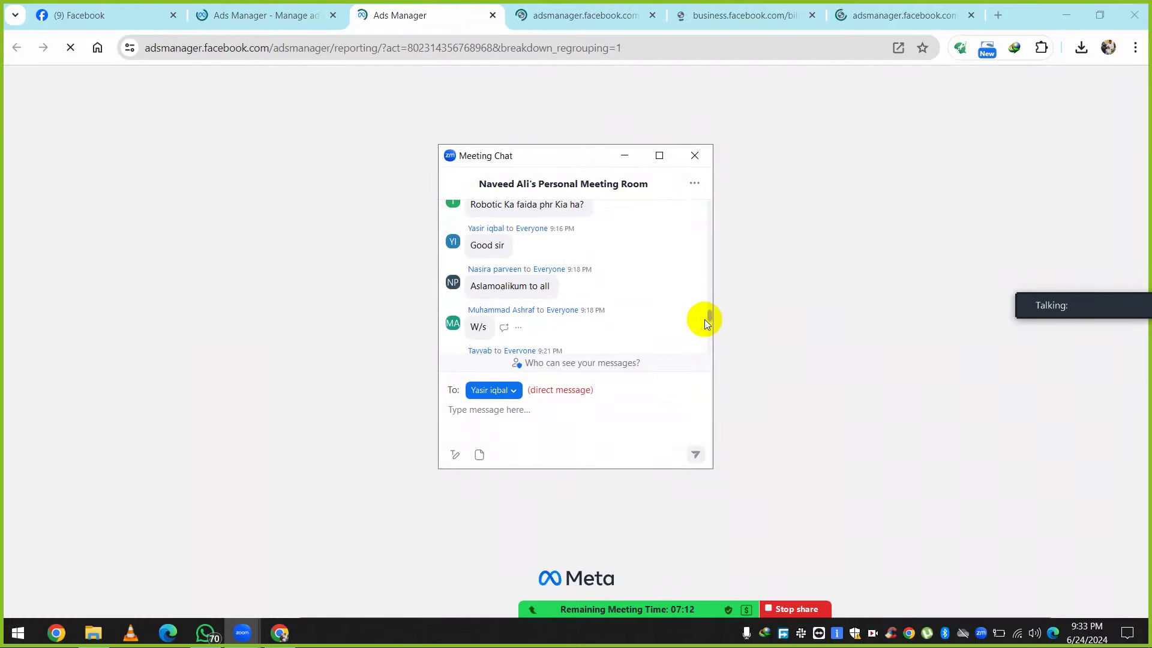
pyautogui.moveTo(710, 312); pyautogui.dragTo(703, 294)
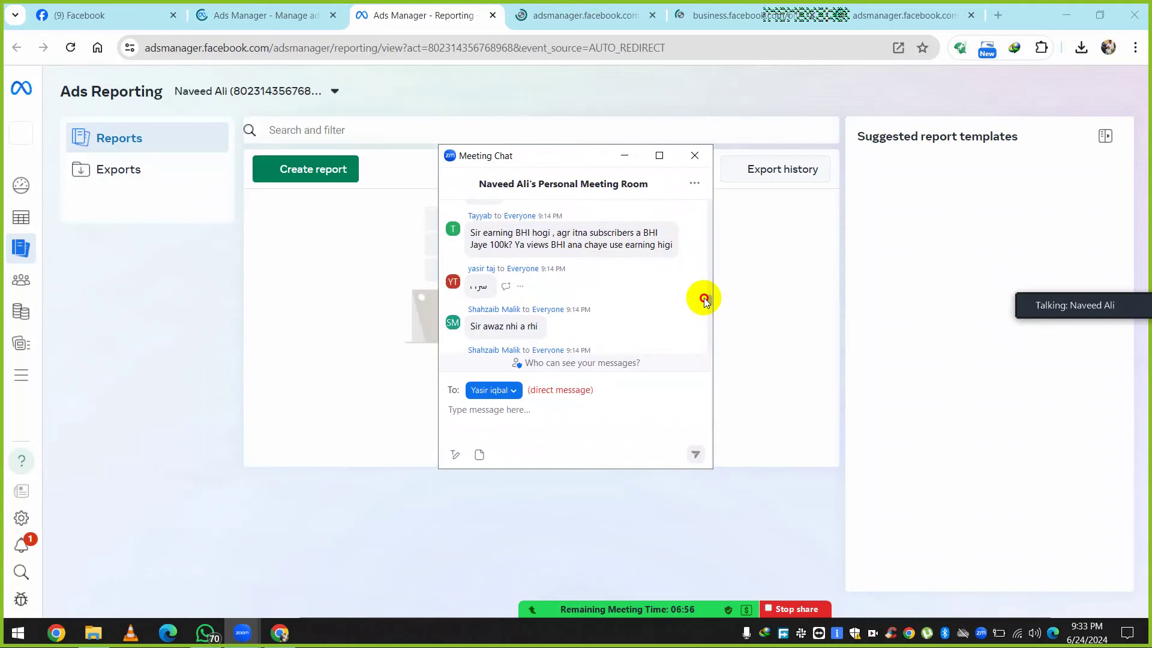
# Scroll down through the newer messages in Zoom's Meeting Chat.
pyautogui.scroll(-1, 704, 300)
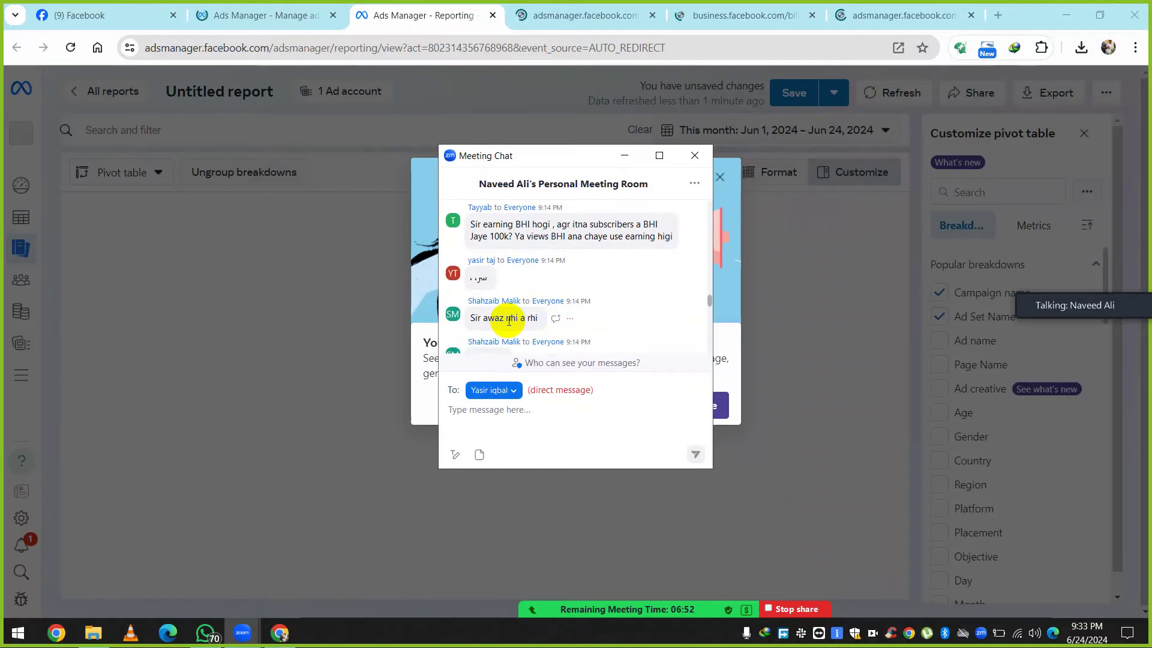
pyautogui.scroll(-3, 509, 321)
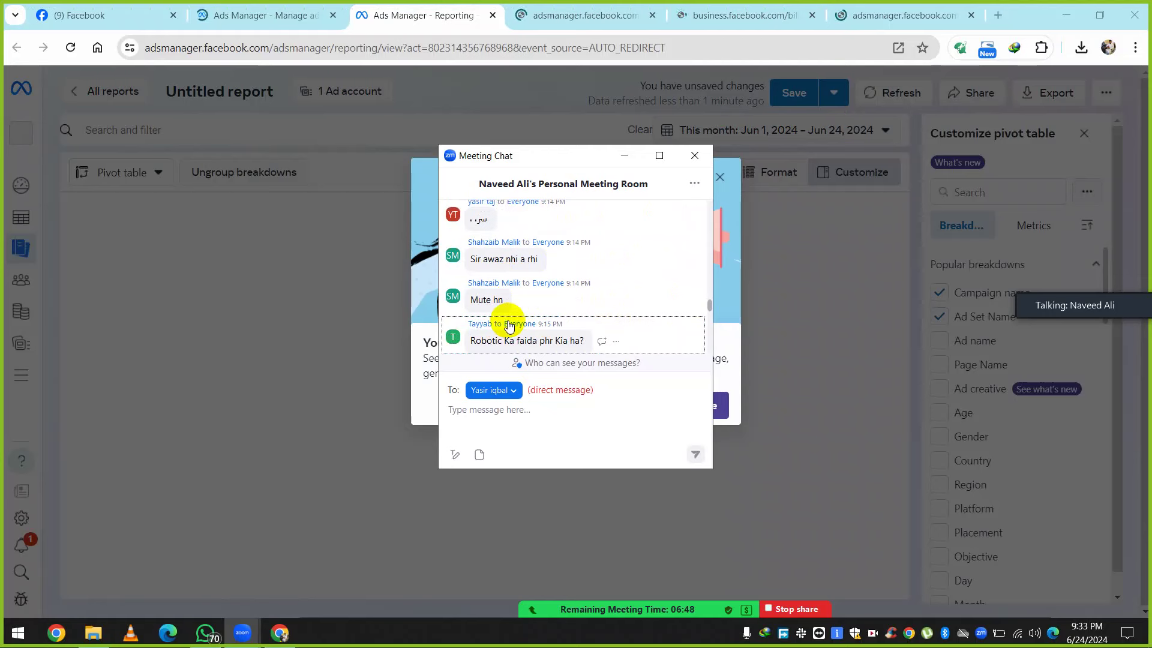
pyautogui.scroll(-2, 509, 326)
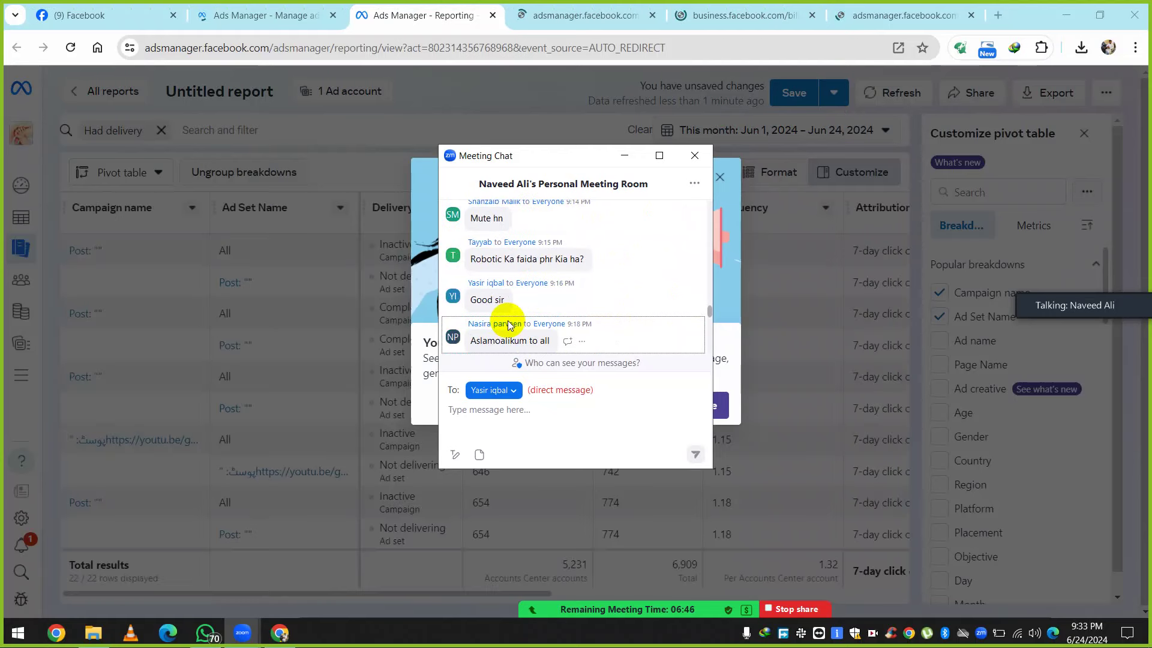
pyautogui.scroll(-4, 509, 325)
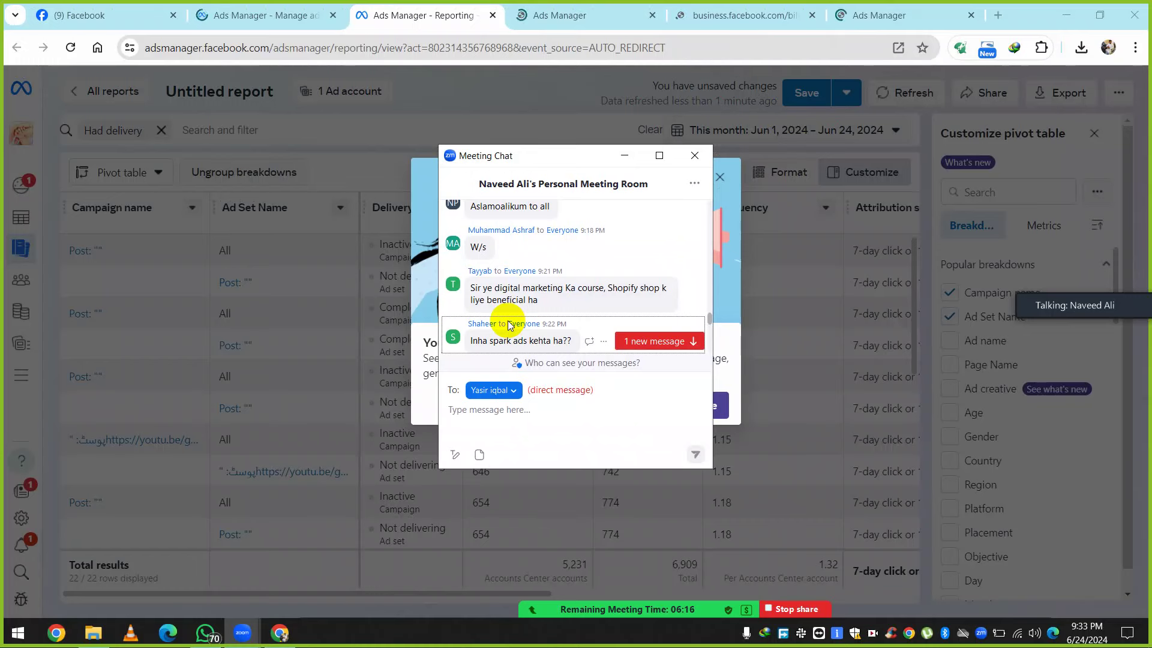
pyautogui.scroll(-1, 509, 325)
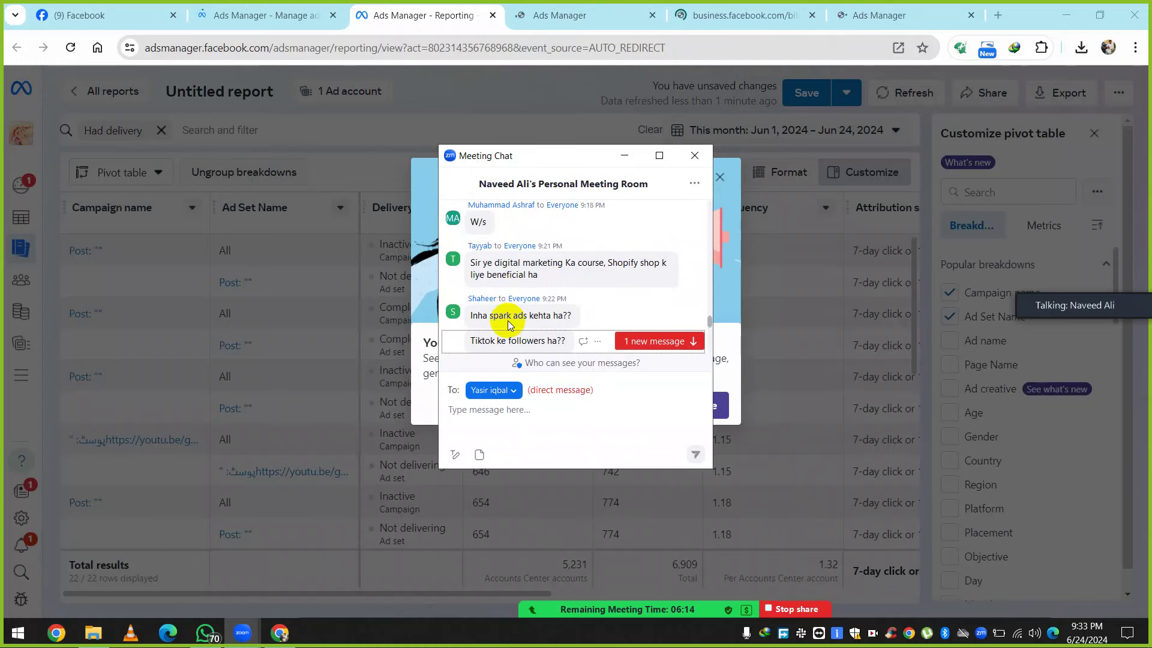
pyautogui.scroll(-2, 509, 324)
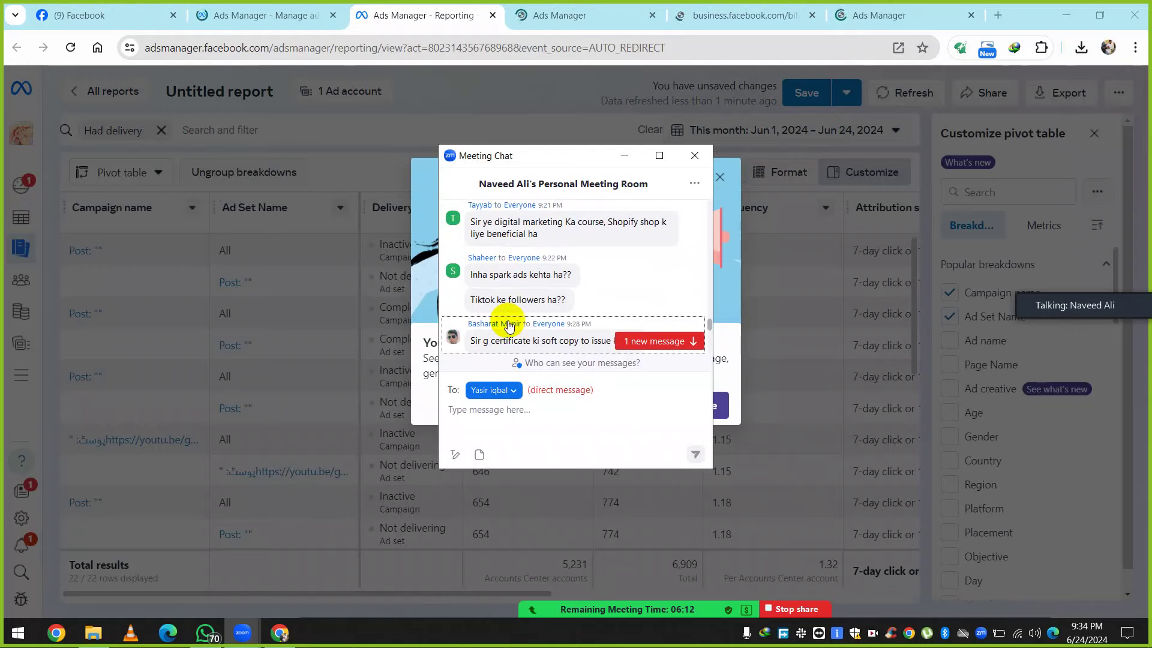
pyautogui.scroll(-3, 508, 324)
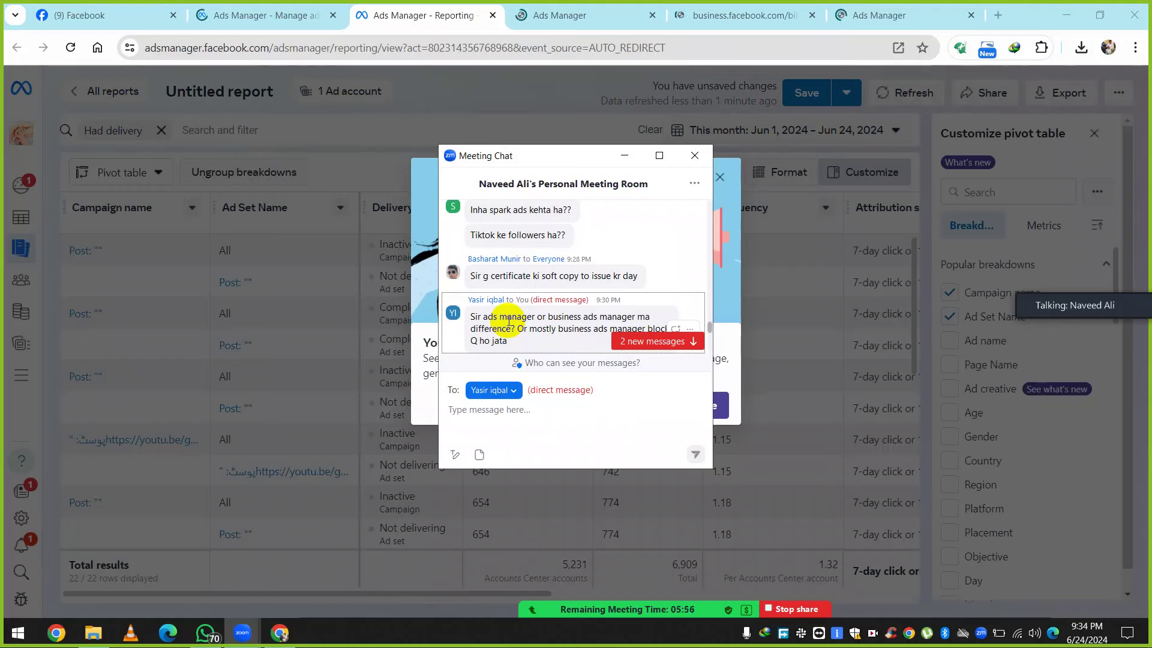
pyautogui.scroll(-1, 509, 321)
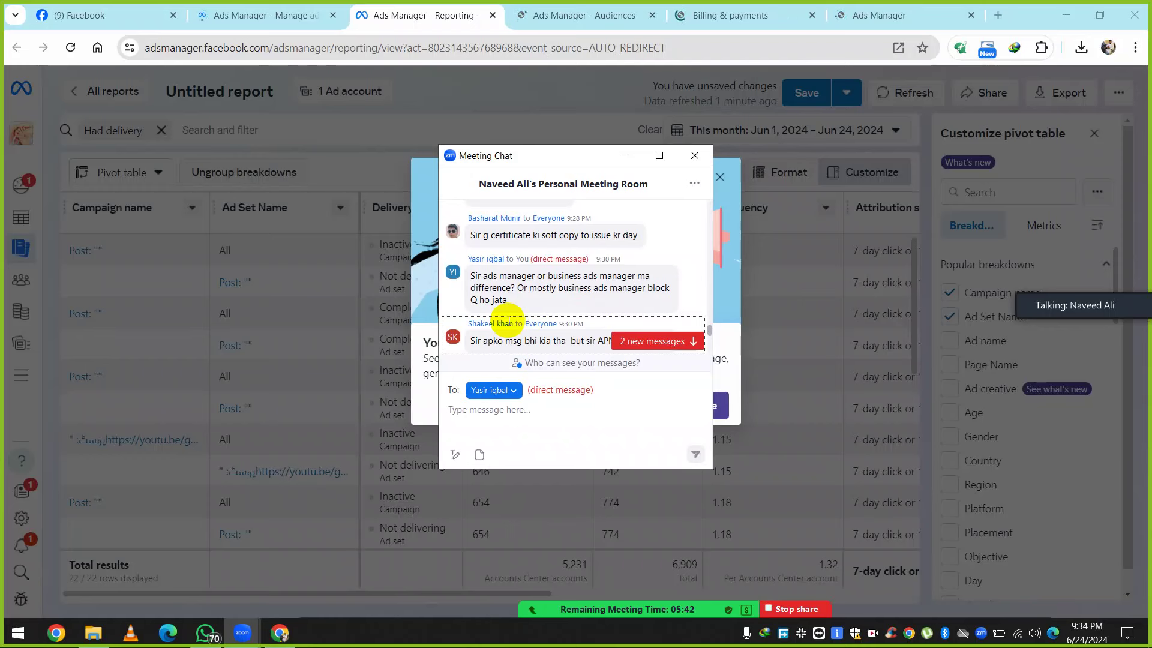
pyautogui.scroll(-1, 508, 324)
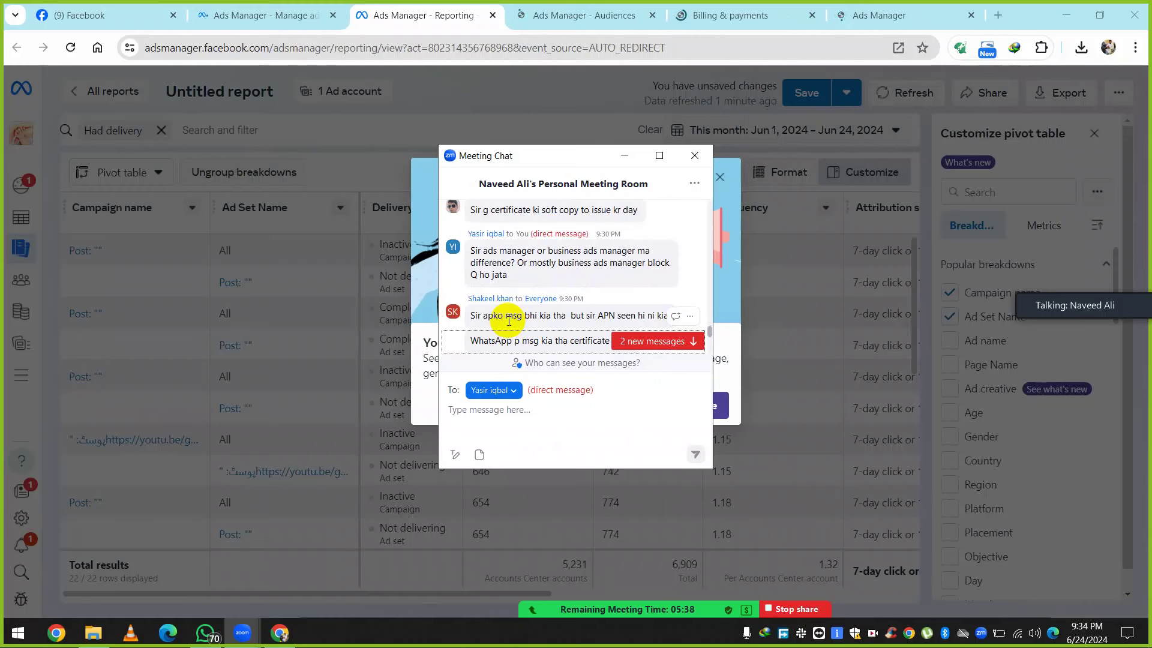
pyautogui.scroll(-1, 509, 322)
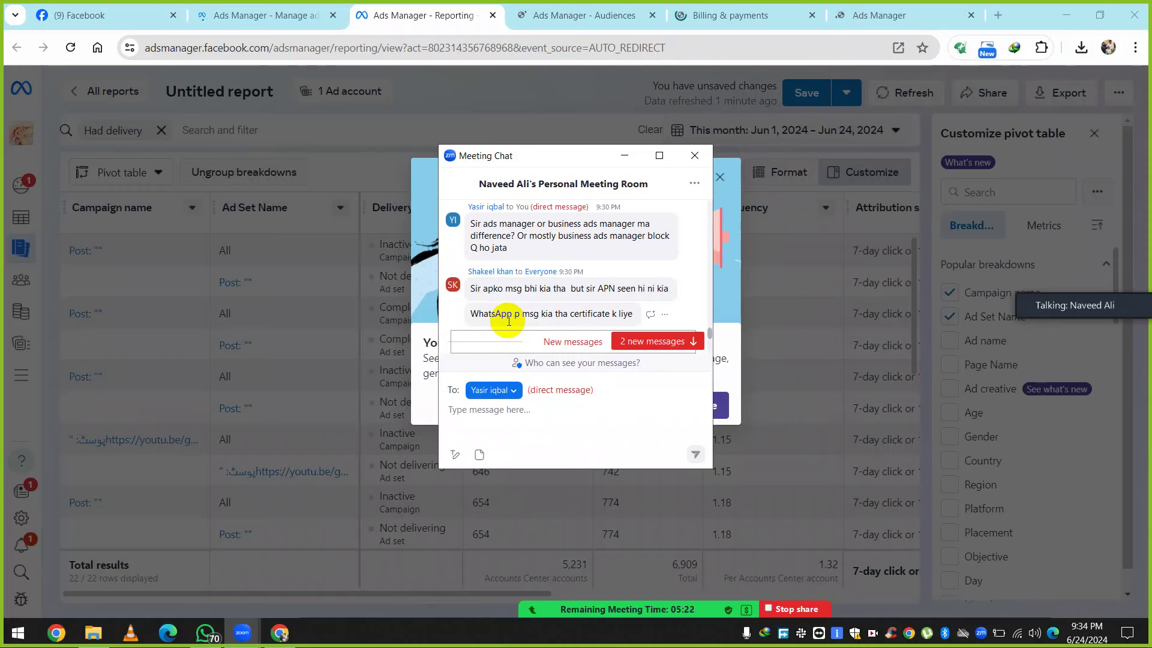
pyautogui.scroll(-1, 509, 321)
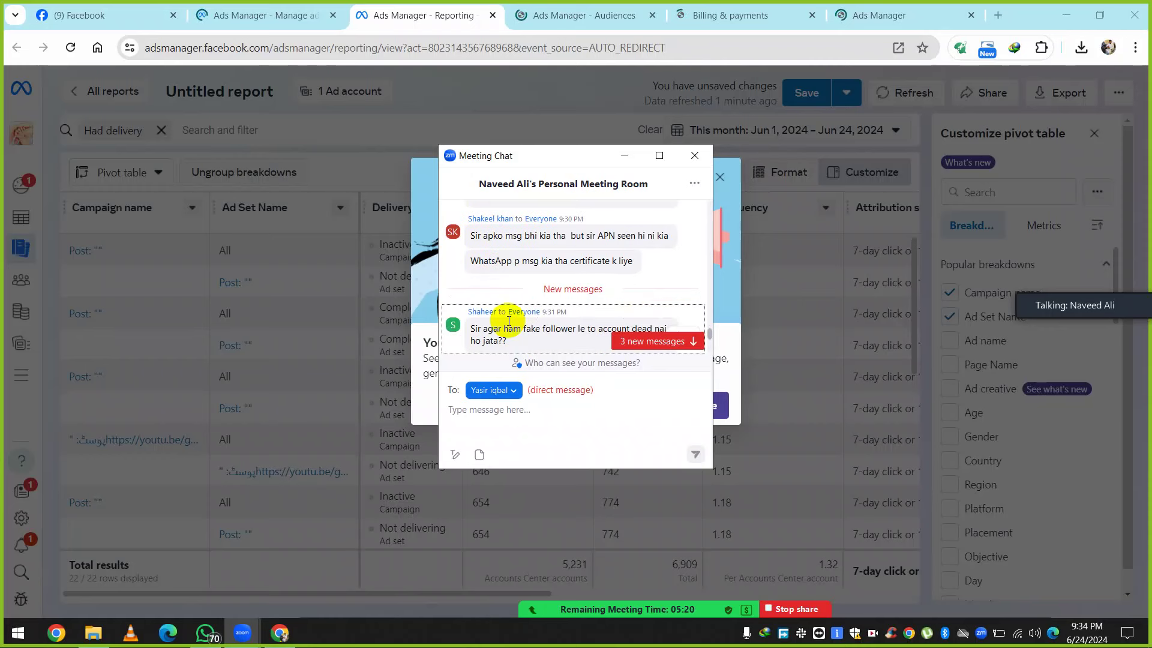
pyautogui.scroll(-1, 509, 320)
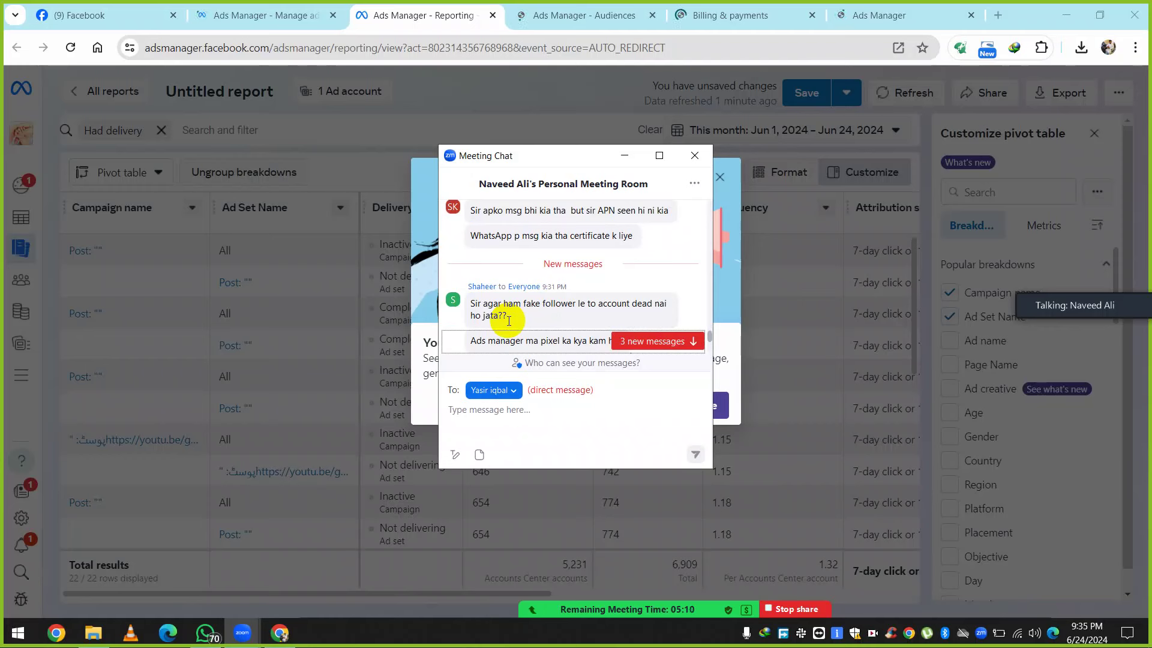
pyautogui.scroll(-1, 509, 321)
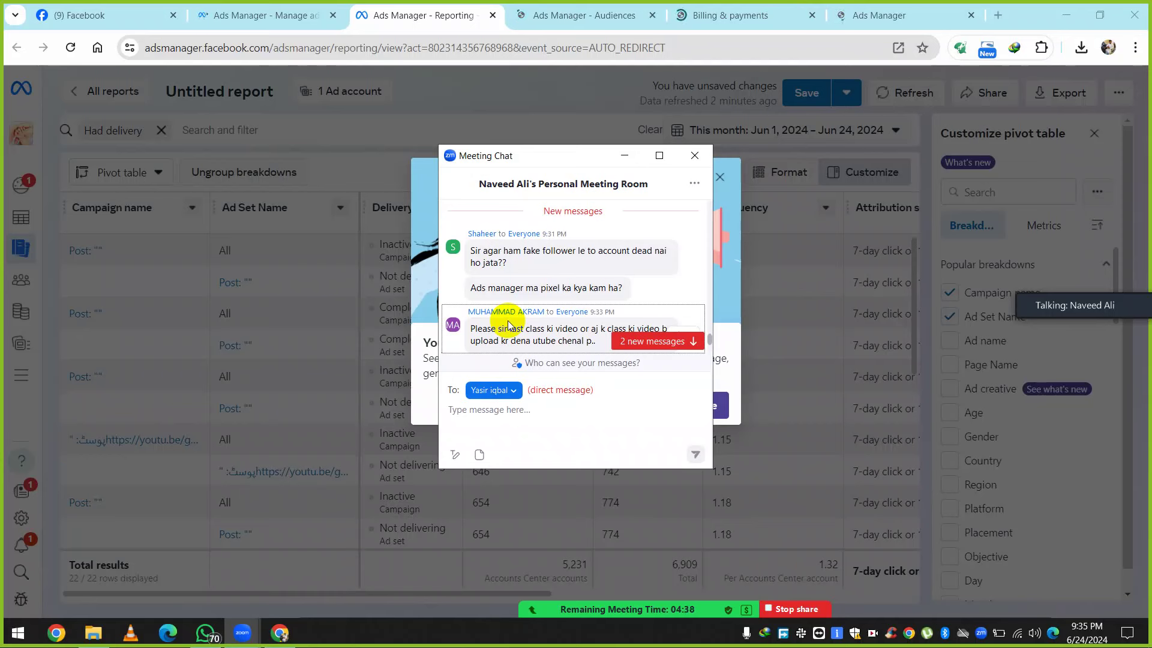
pyautogui.scroll(-1, 507, 324)
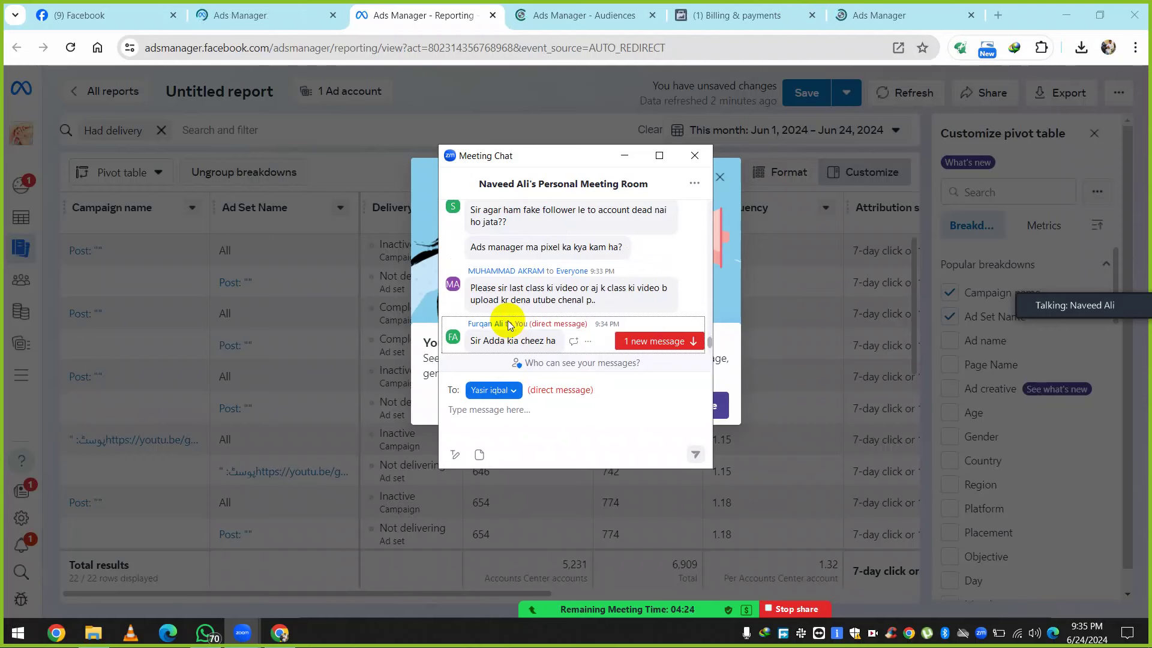
pyautogui.scroll(-2, 507, 320)
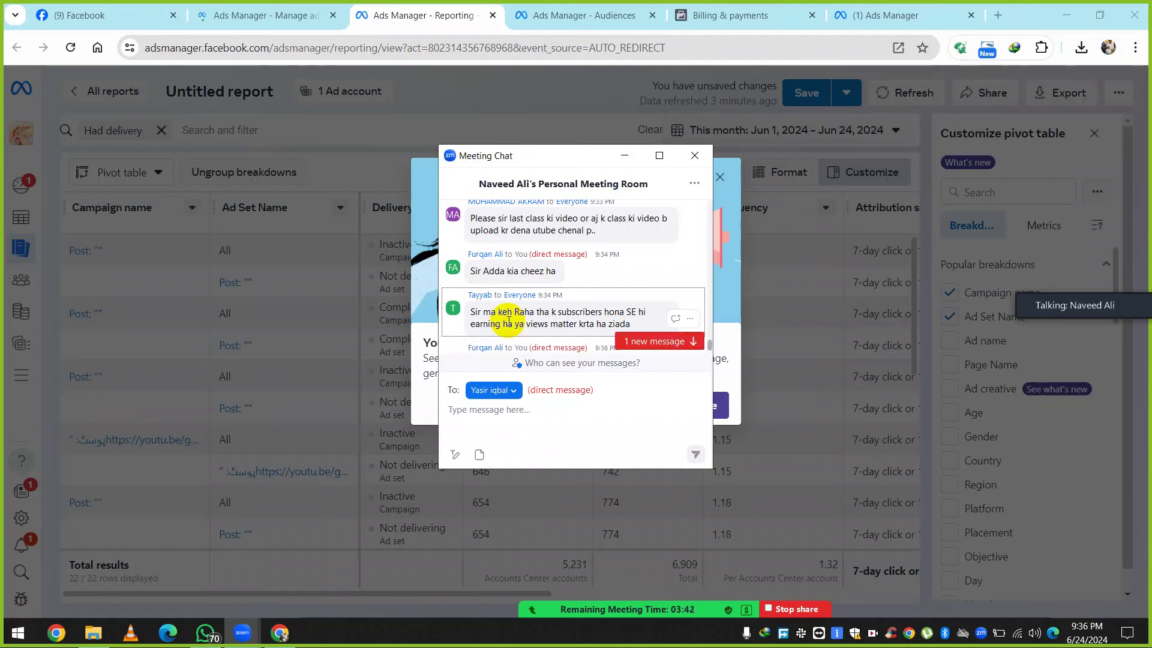
pyautogui.scroll(-1, 508, 321)
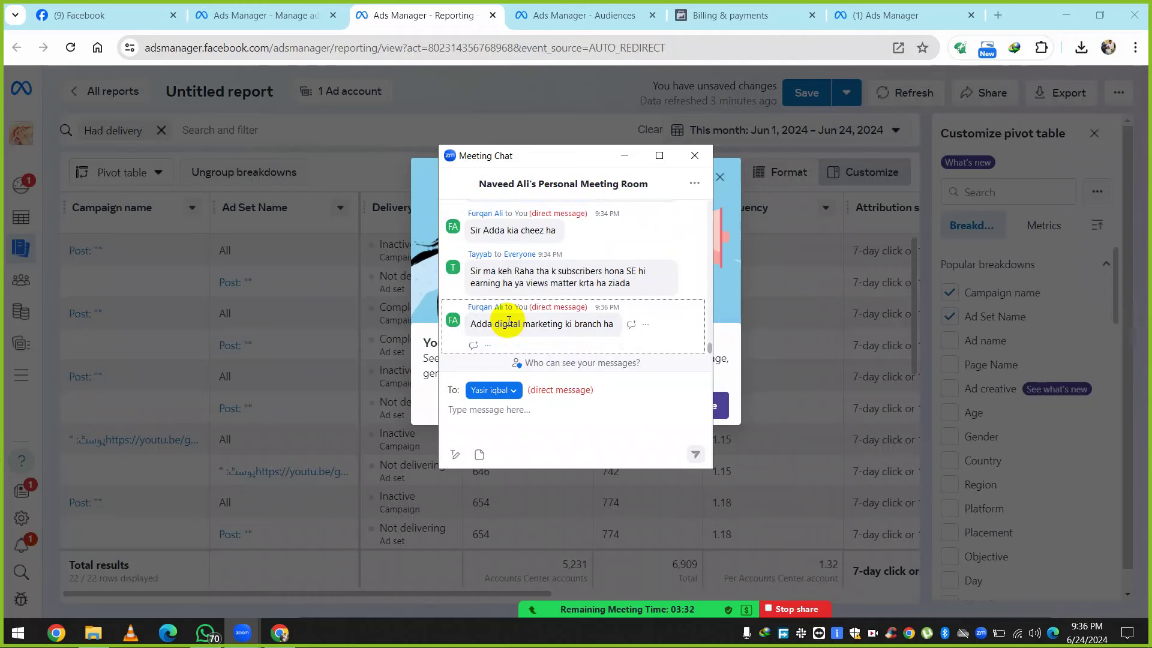
# Hide Zoom's chat, accept the new breakdowns notice, then tour Audiences, Billing and settings tabs back to Campaigns.
pyautogui.click(624, 155)
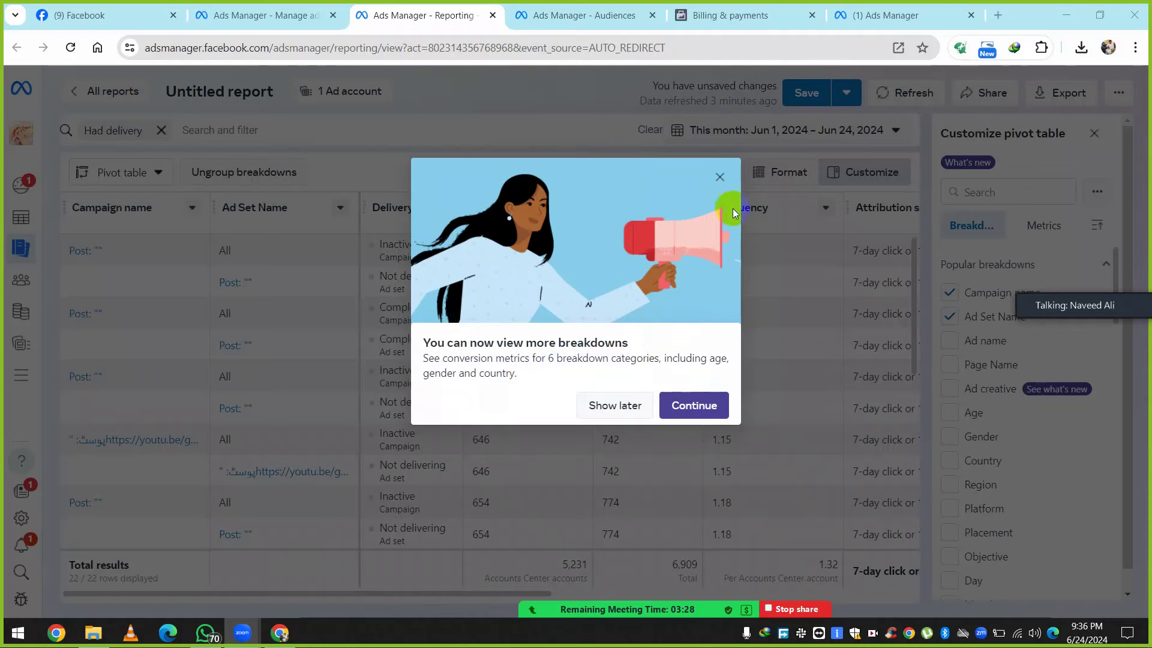
pyautogui.click(692, 406)
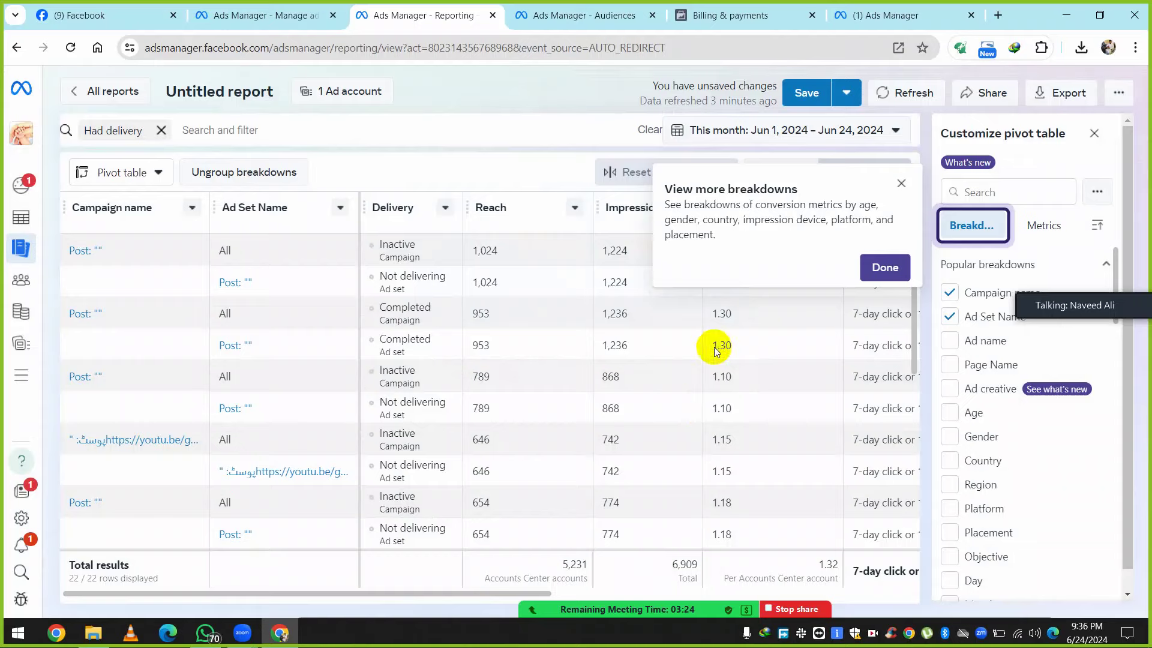
pyautogui.click(543, 17)
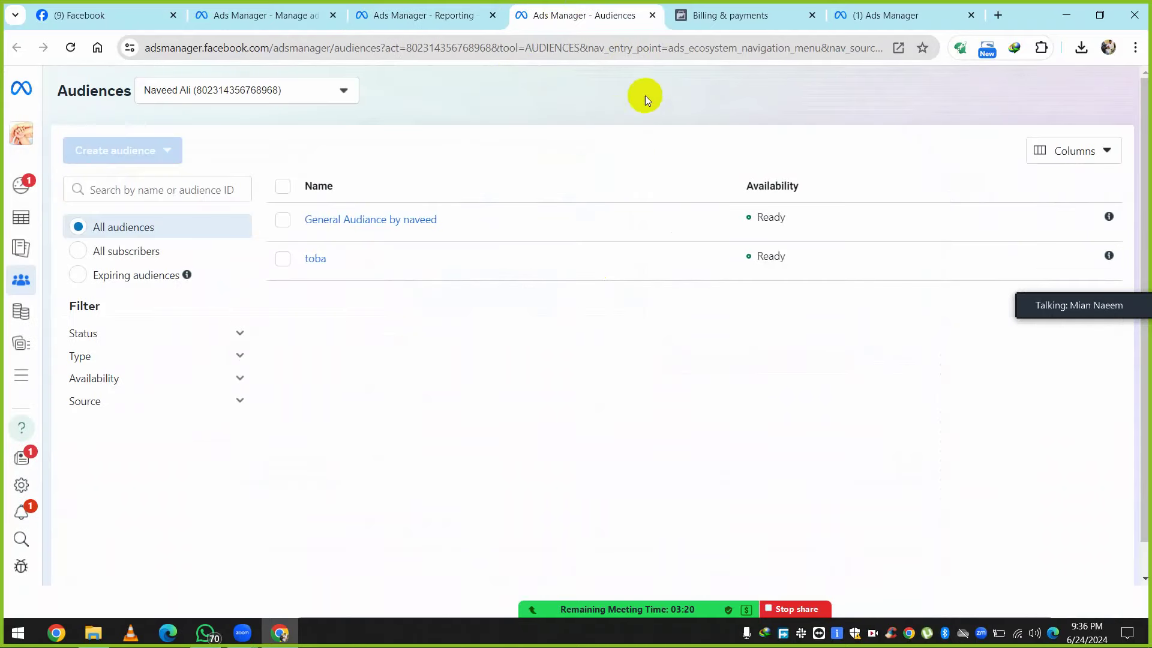
pyautogui.click(738, 18)
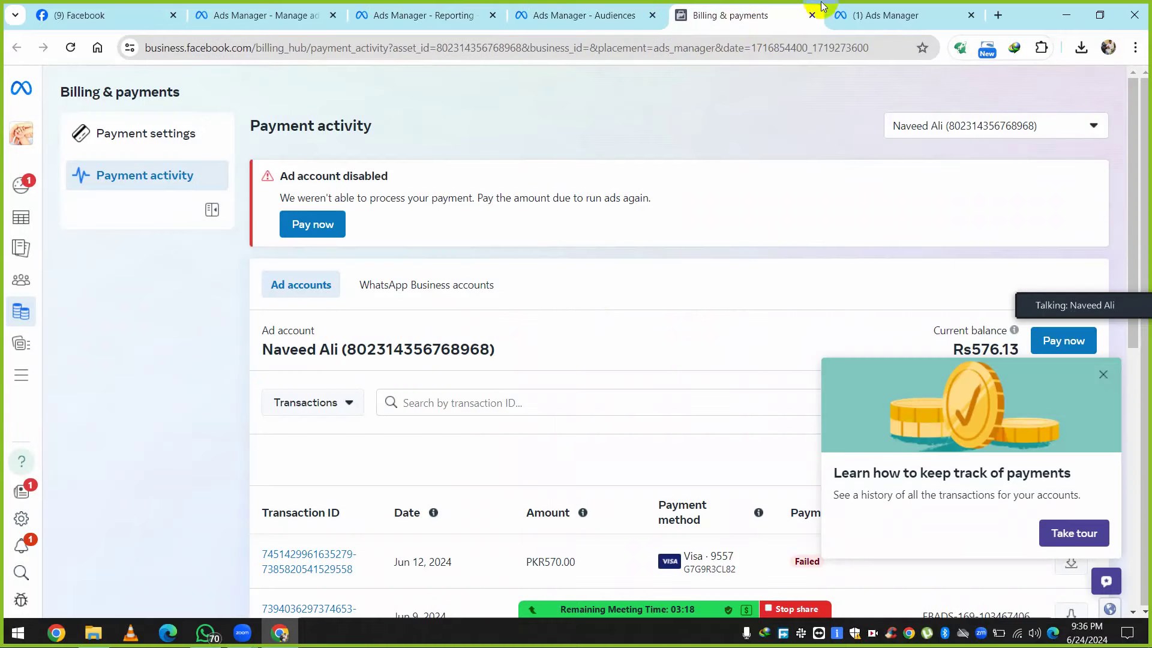
pyautogui.click(866, 14)
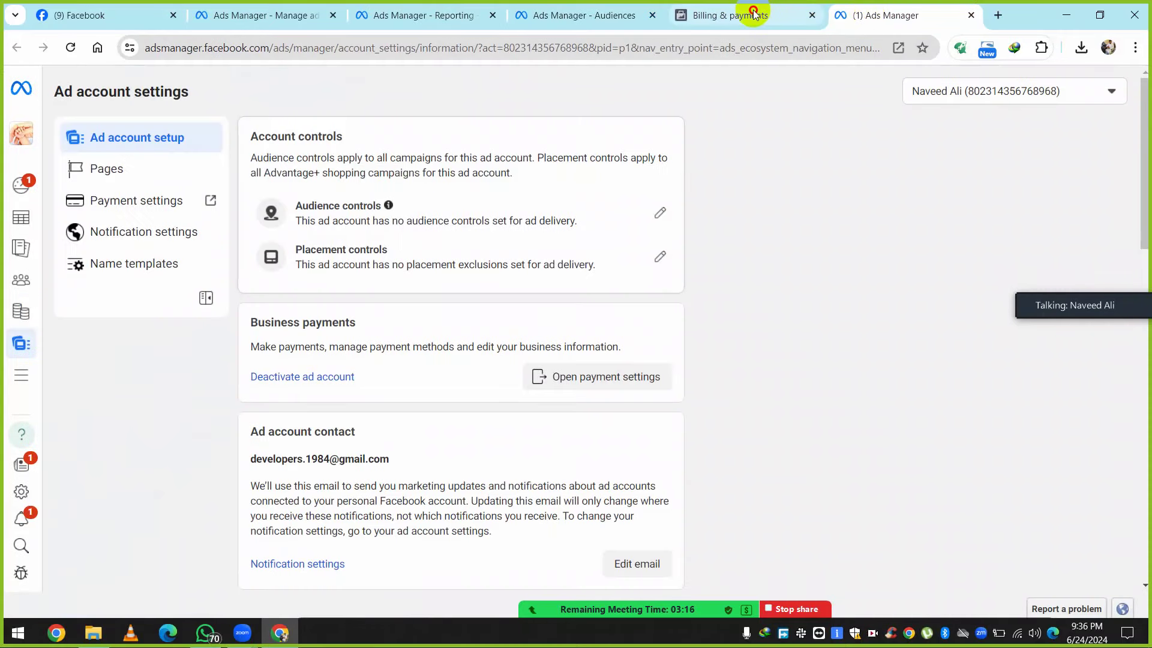
pyautogui.click(745, 13)
pyautogui.click(625, 9)
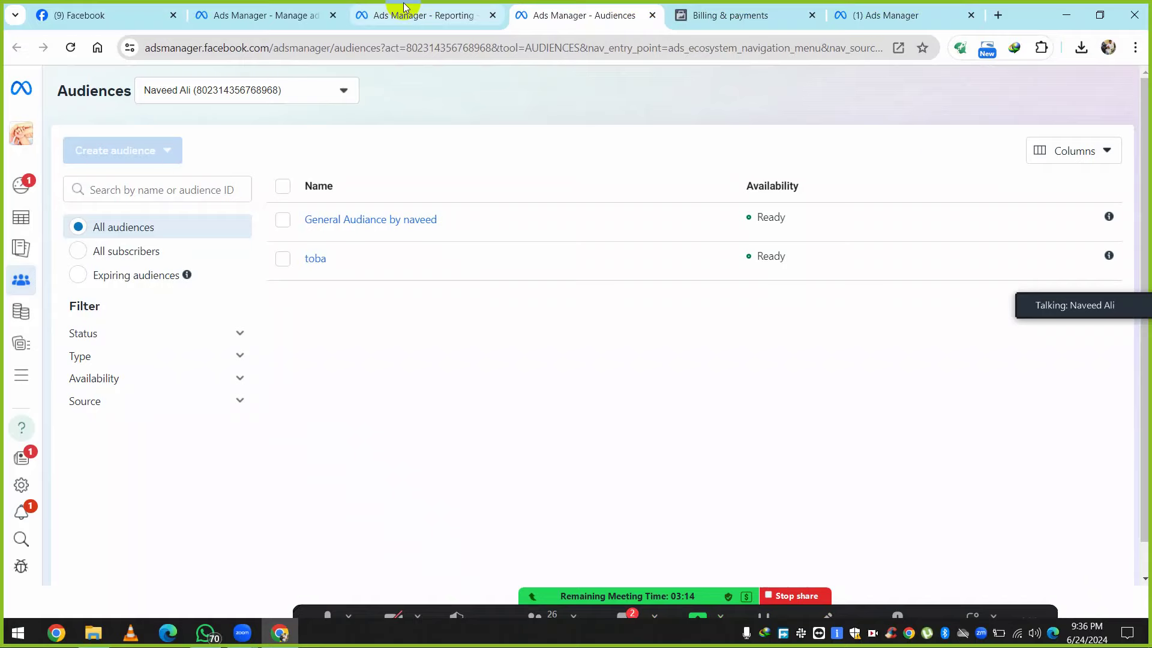
pyautogui.click(405, 11)
pyautogui.click(284, 17)
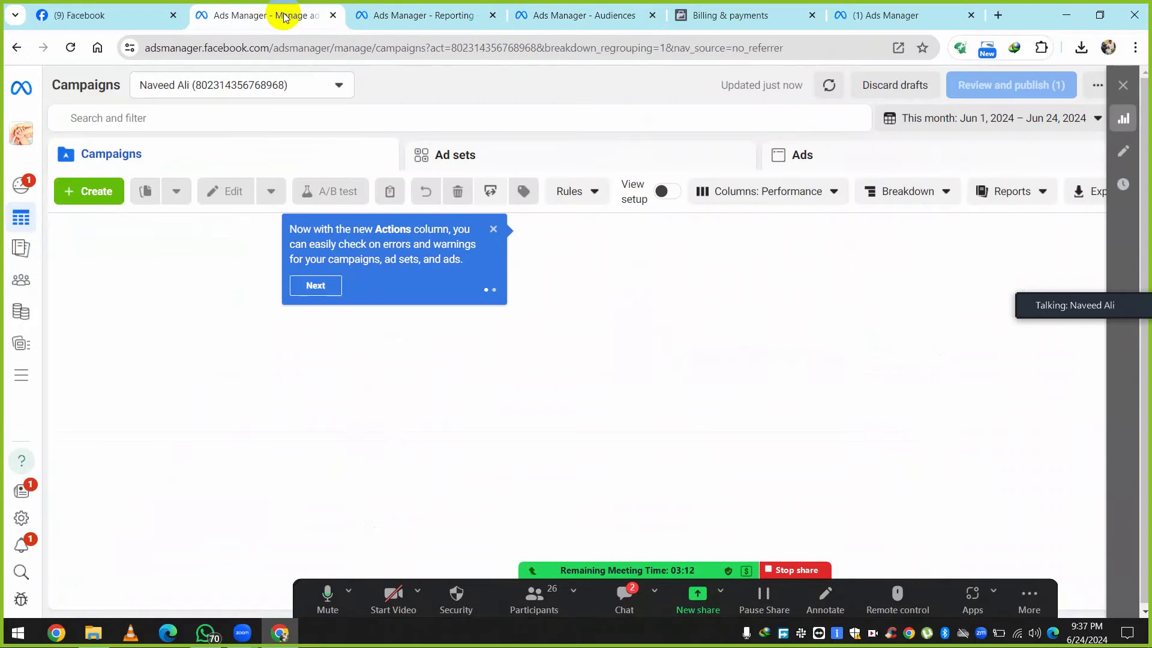
# Open the Create new campaign dialog with the green + Create button on Campaigns.
pyautogui.click(88, 203)
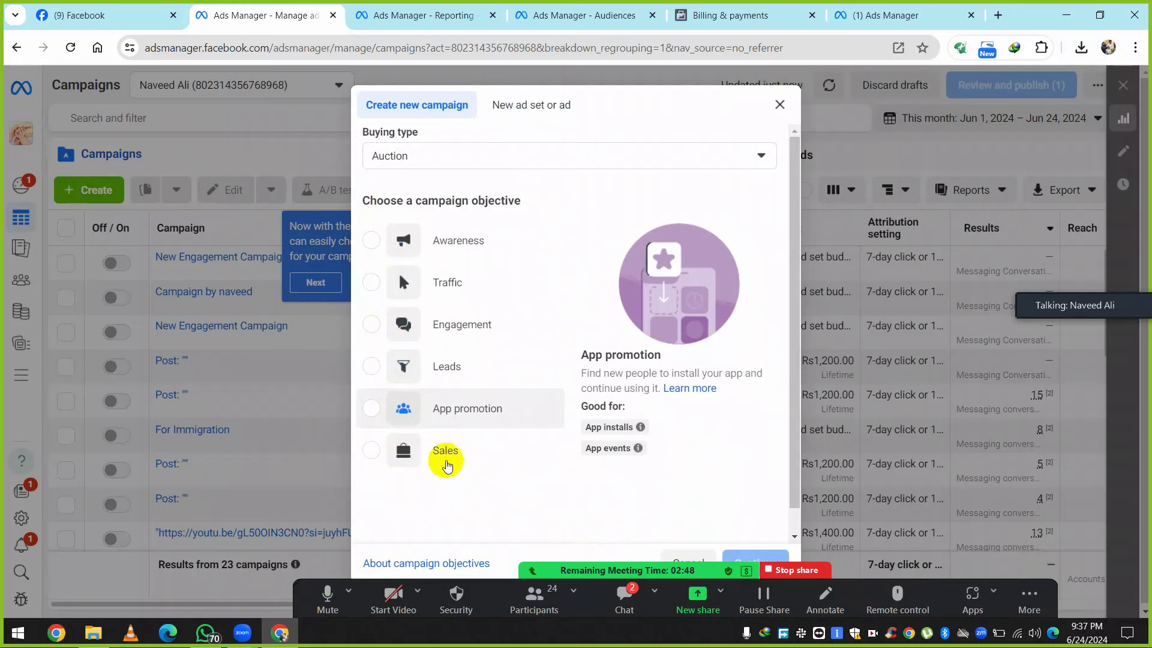
# Mute all Zoom meeting participants, then pick Engagement as the campaign objective.
pyautogui.click(557, 611)
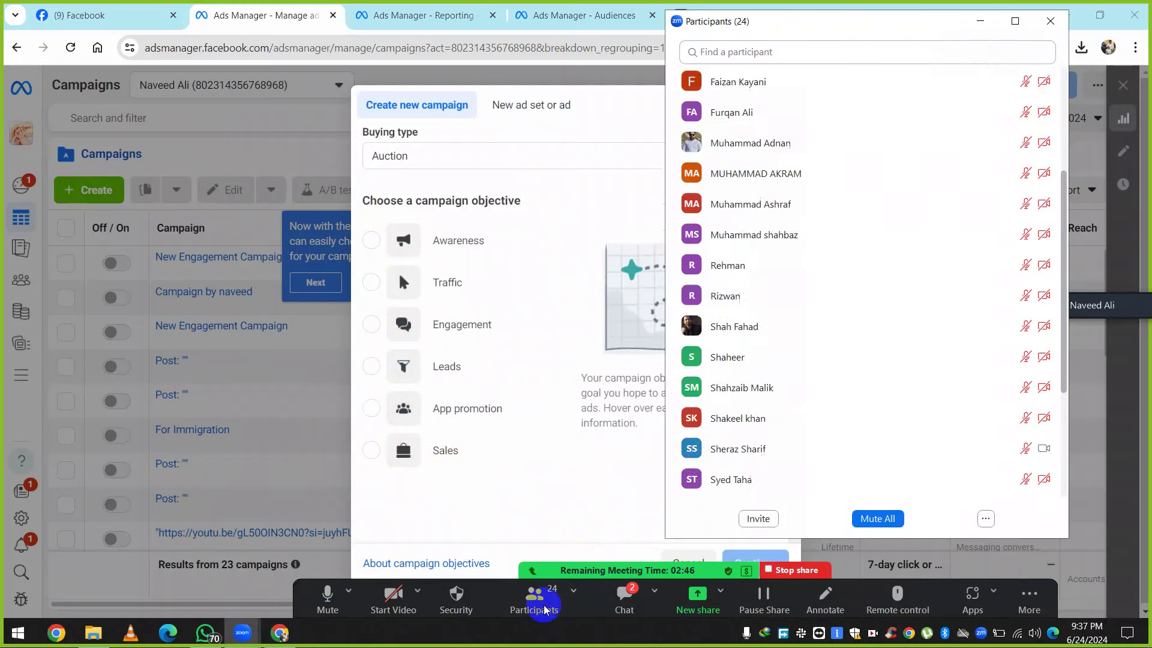
pyautogui.click(877, 528)
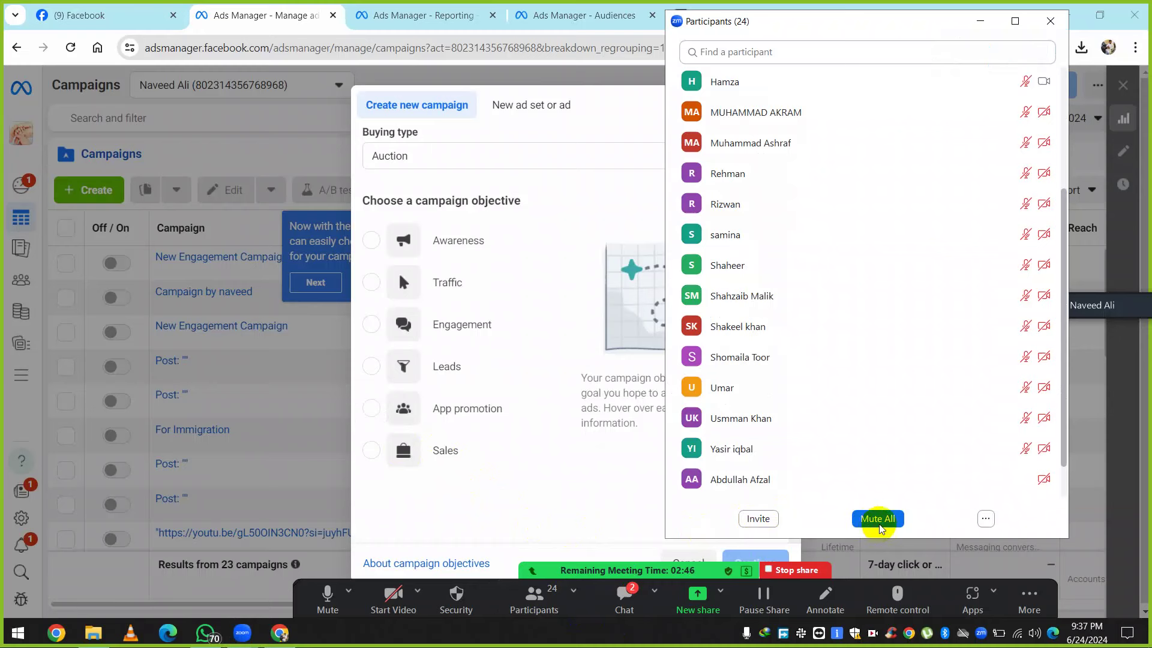
pyautogui.click(661, 355)
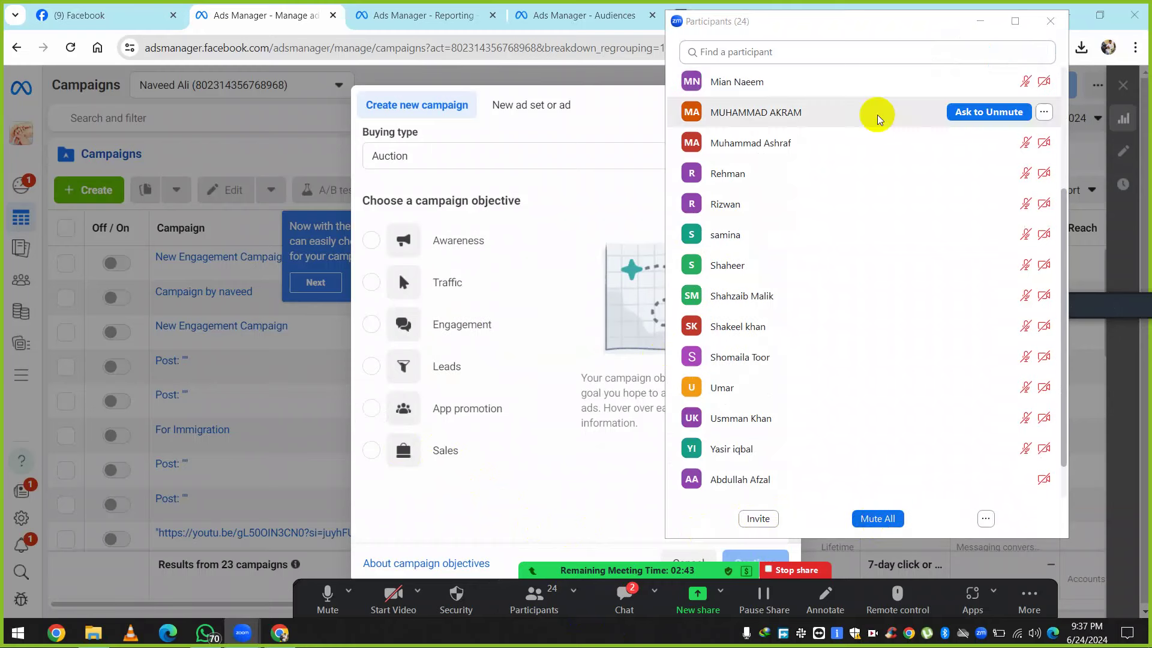
pyautogui.click(981, 21)
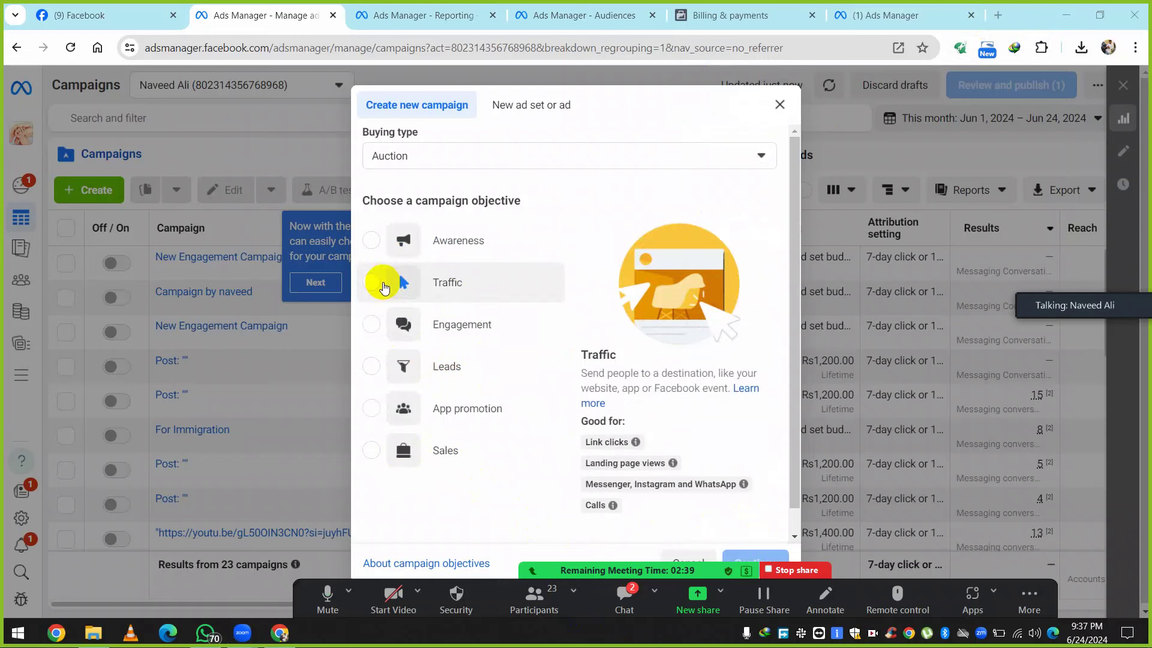
pyautogui.click(371, 325)
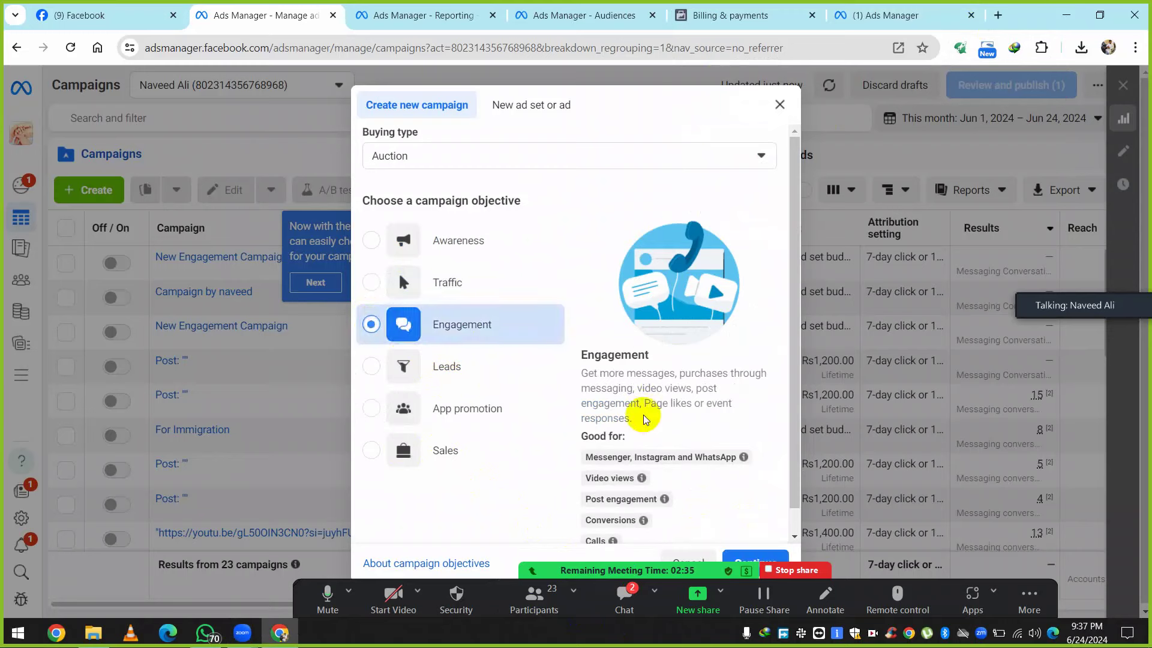
# Continue past the Engagement objective and choose the Manual engagement campaign setup.
pyautogui.click(745, 553)
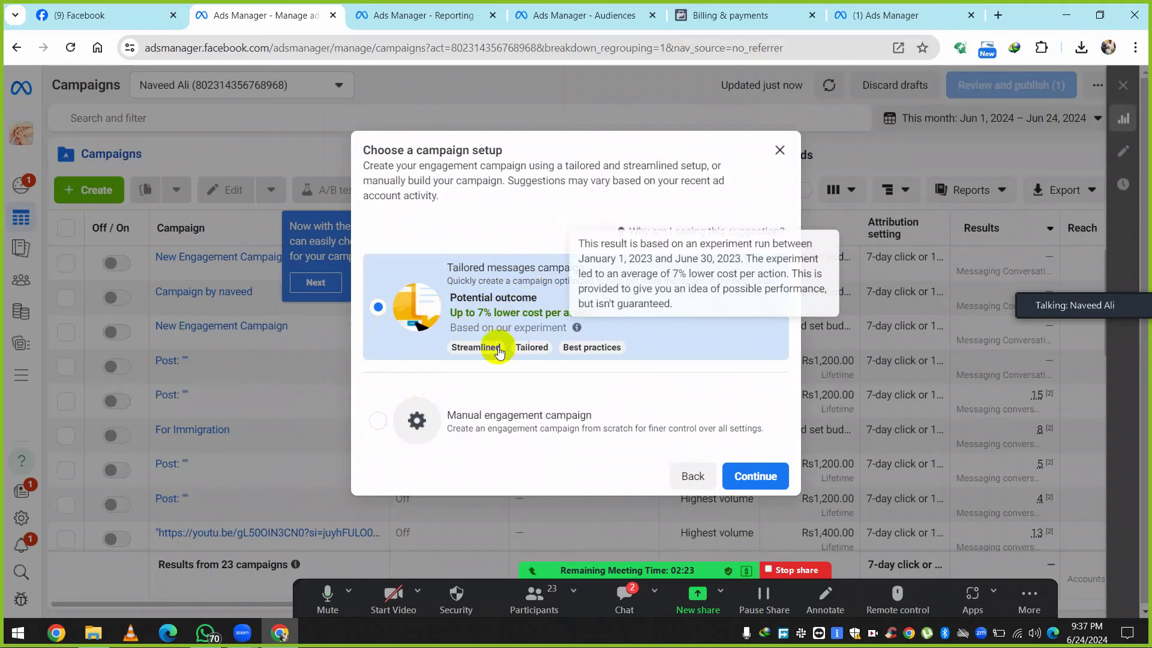
pyautogui.click(378, 424)
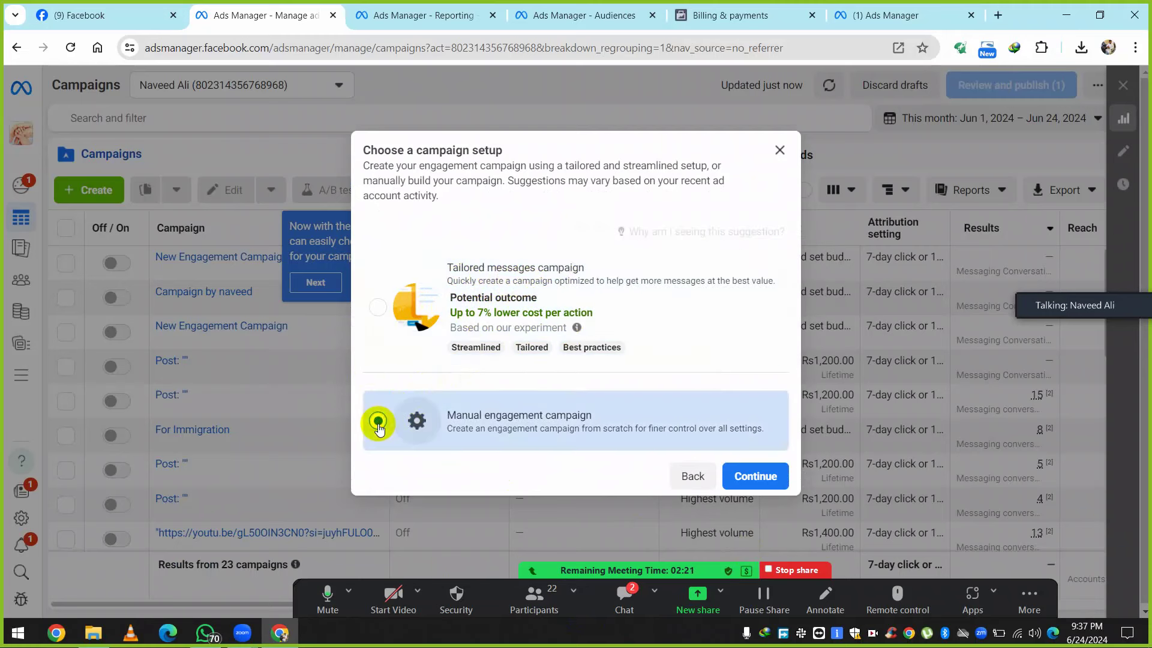
pyautogui.click(755, 478)
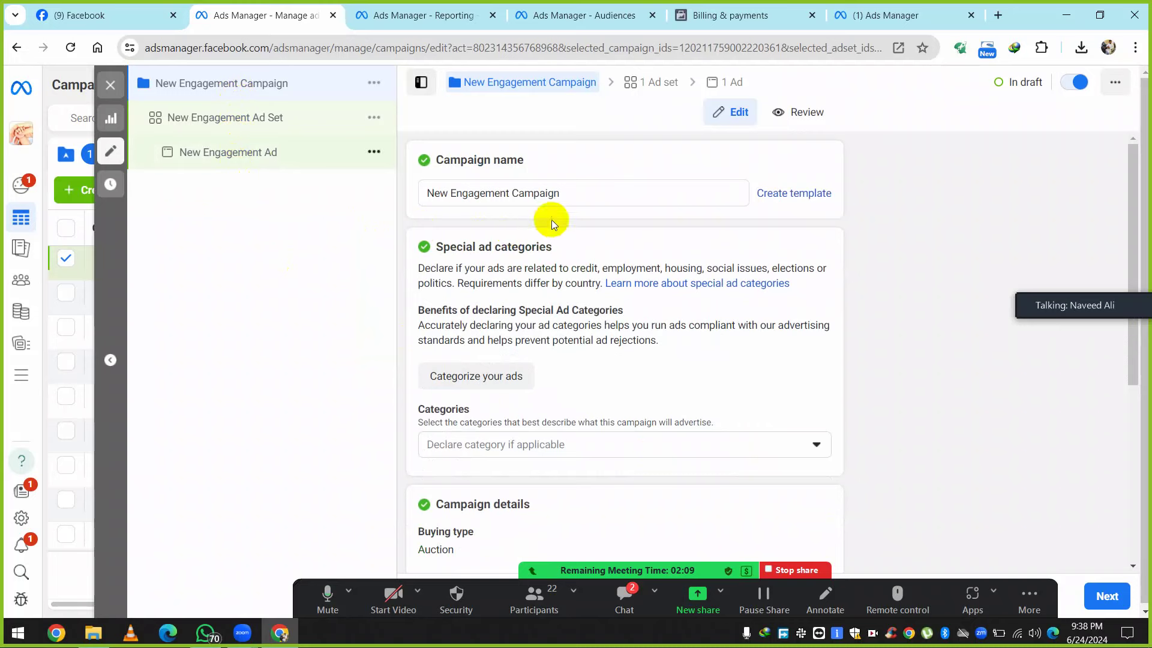
# Rename the campaign to 'aaaaaaaaaaaaaa', reveal extra campaign options, and proceed to the ad set.
pyautogui.click(577, 193)
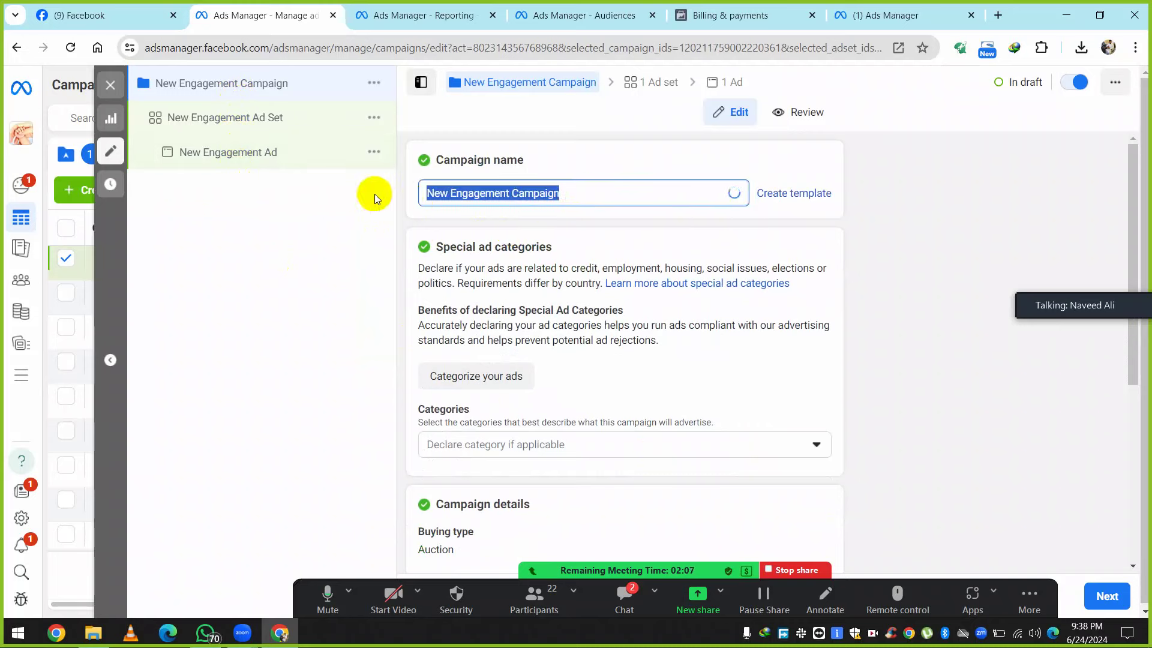
pyautogui.write('aaaaaaaaaaaaaa')
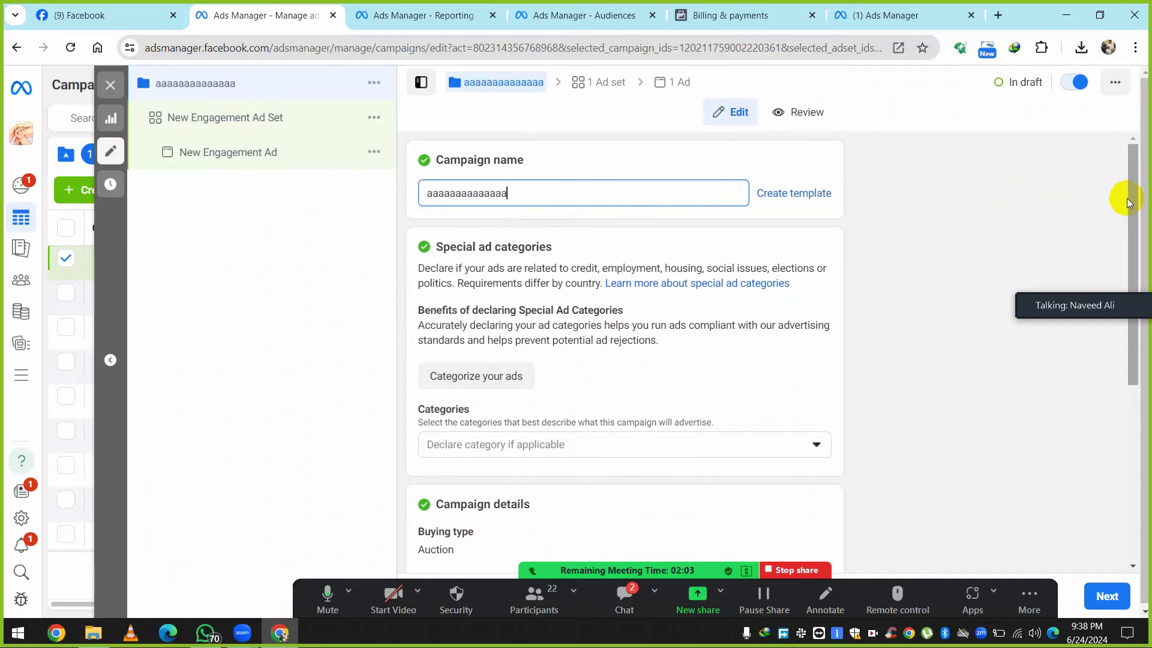
pyautogui.moveTo(1131, 208); pyautogui.dragTo(1147, 372)
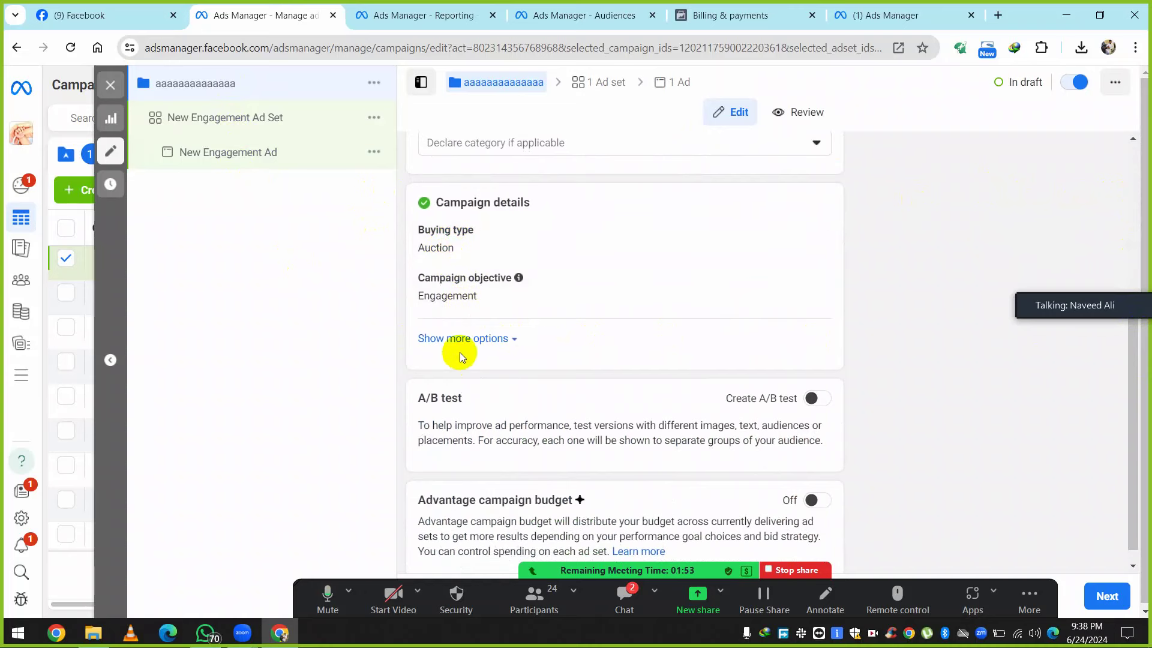
pyautogui.click(509, 338)
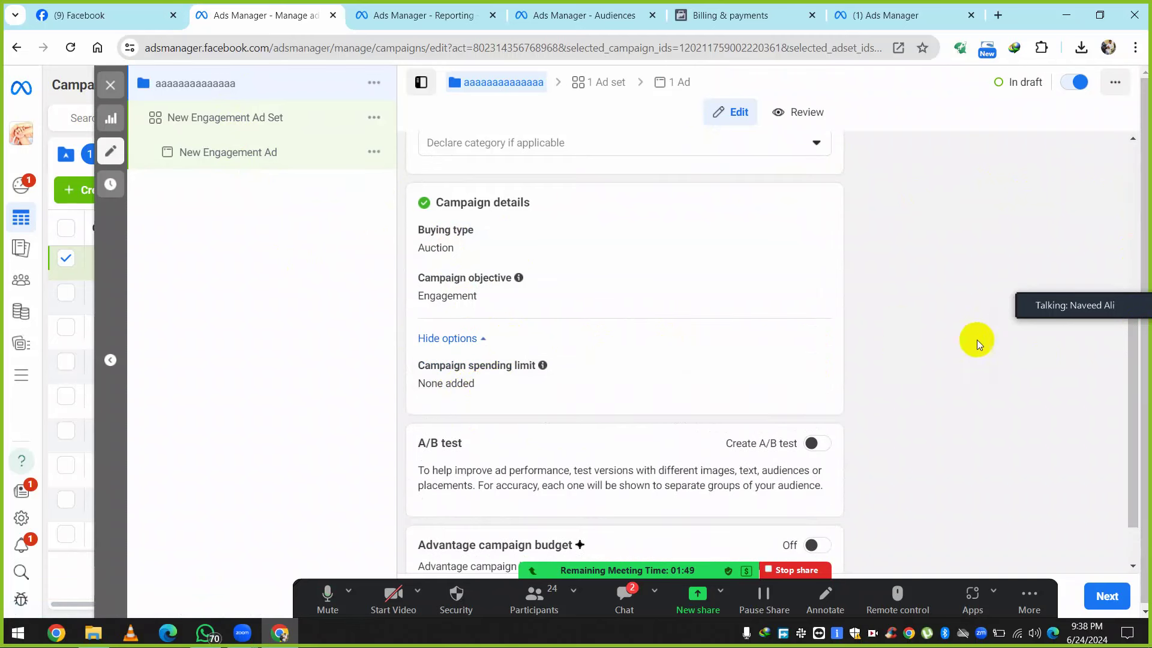
pyautogui.scroll(-1, 1121, 384)
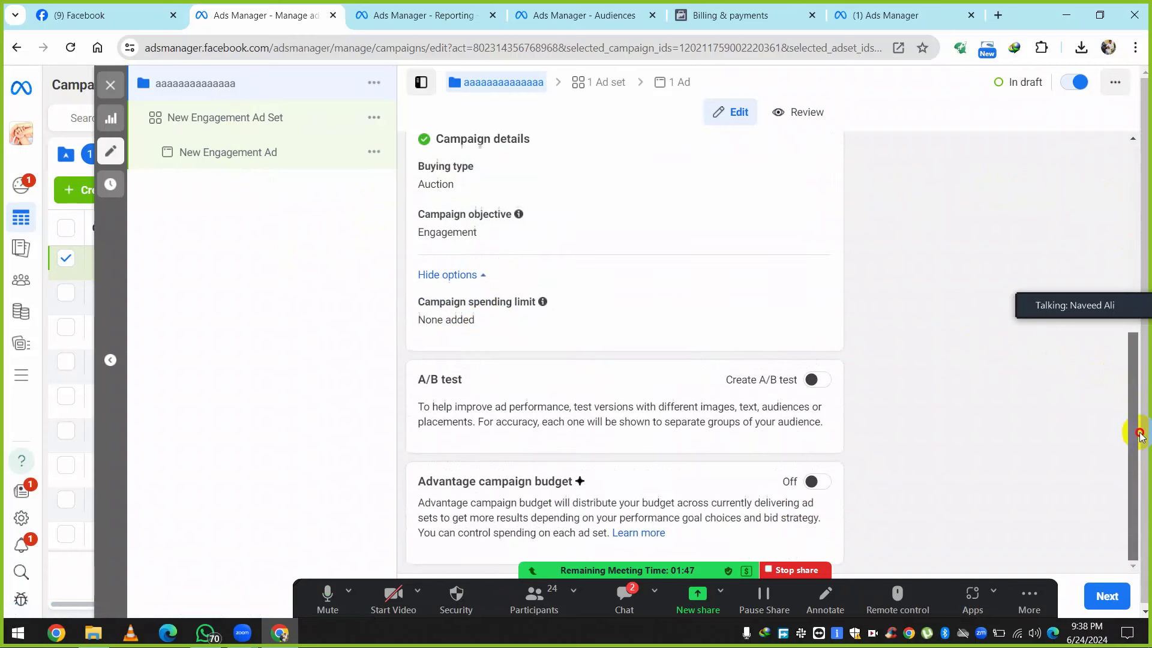
pyautogui.click(1109, 597)
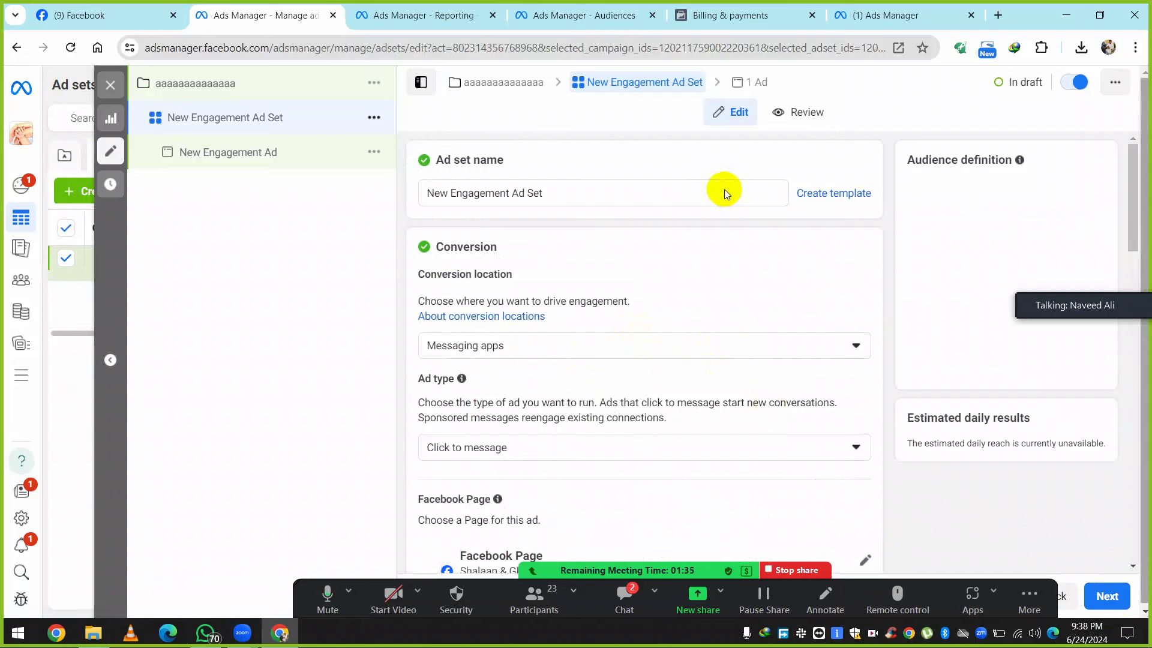
# Untick Messenger so the ad set's only messaging destination is WhatsApp.
pyautogui.moveTo(594, 190); pyautogui.dragTo(434, 195)
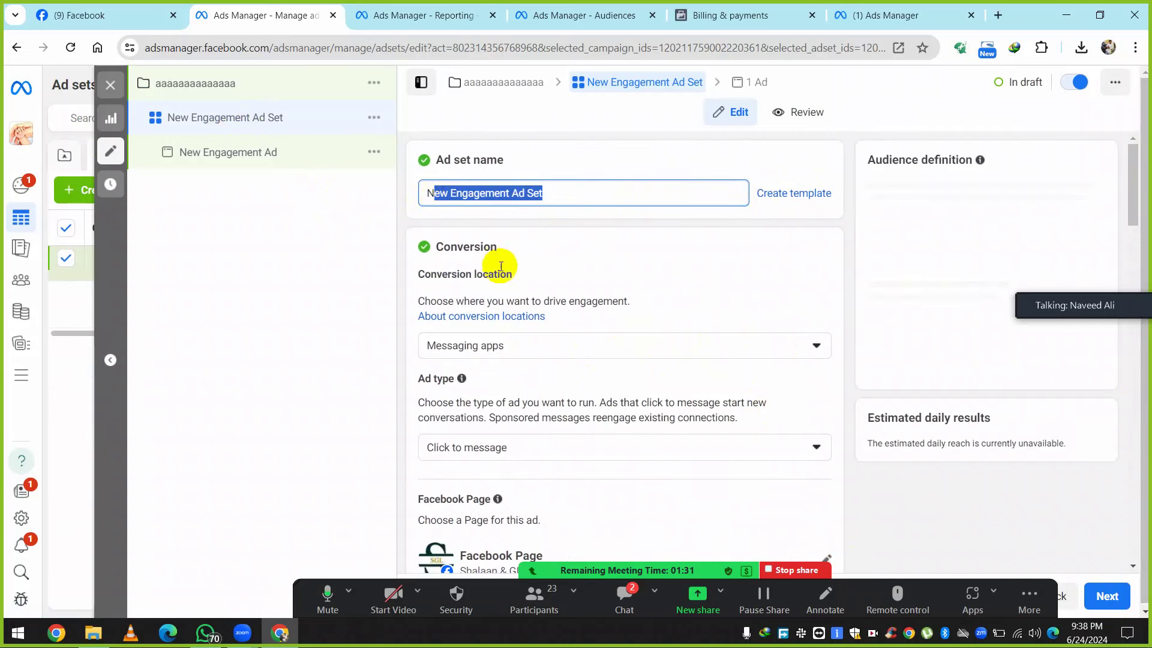
pyautogui.hotkey('ctrl', 'a')
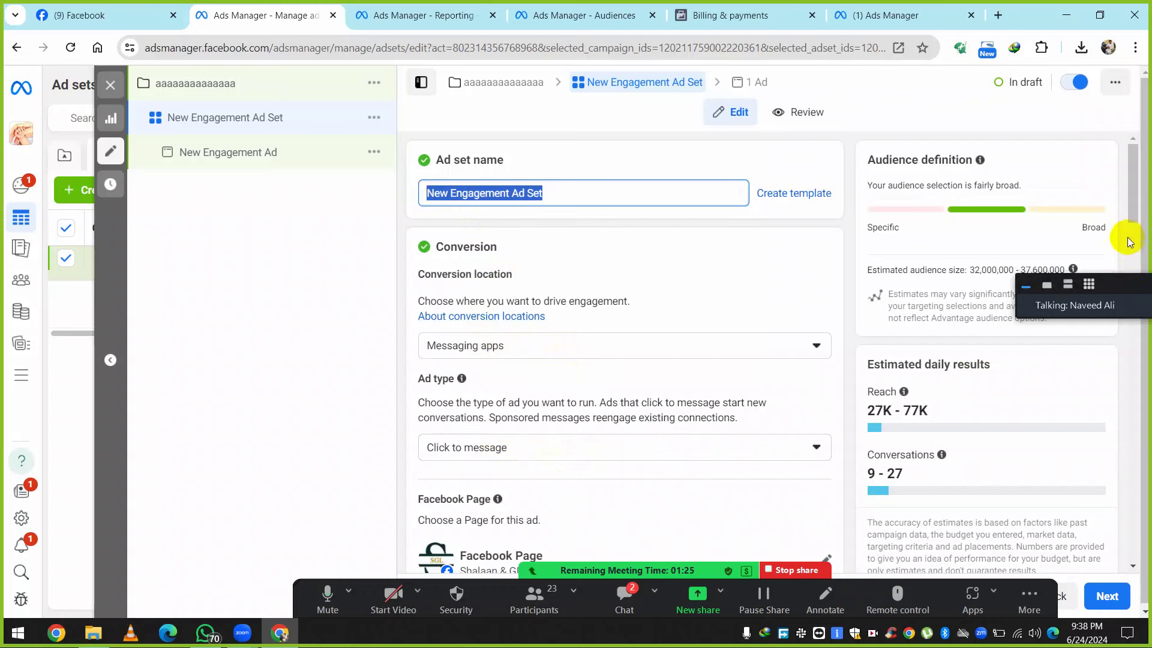
pyautogui.moveTo(1132, 216); pyautogui.dragTo(1144, 273)
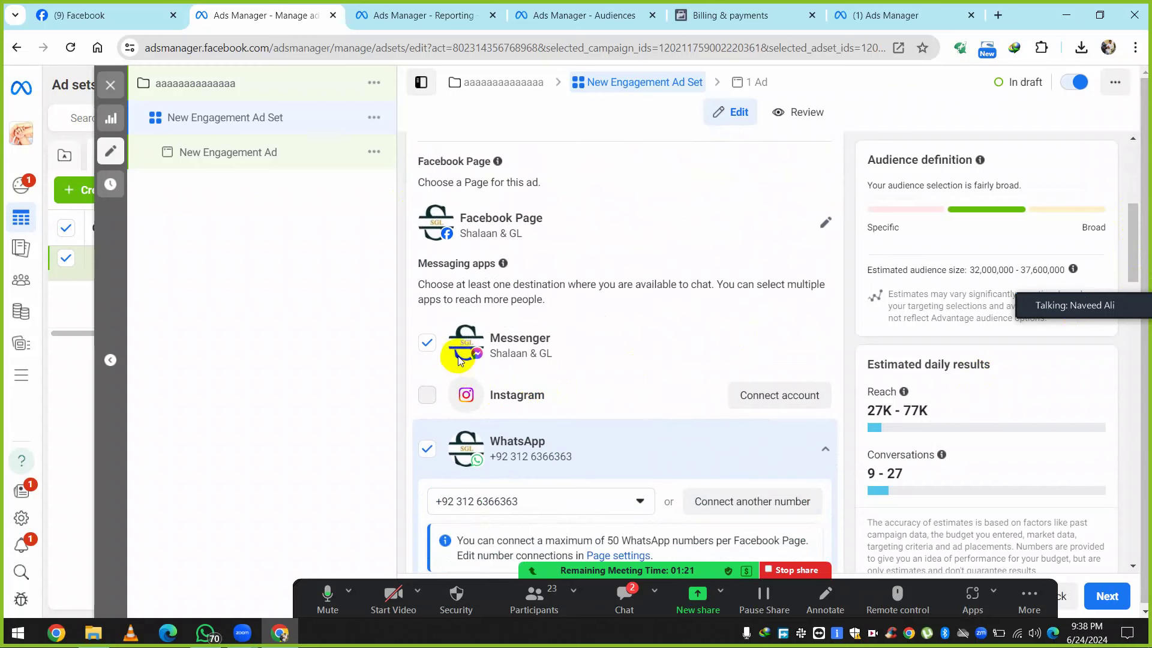
pyautogui.click(426, 342)
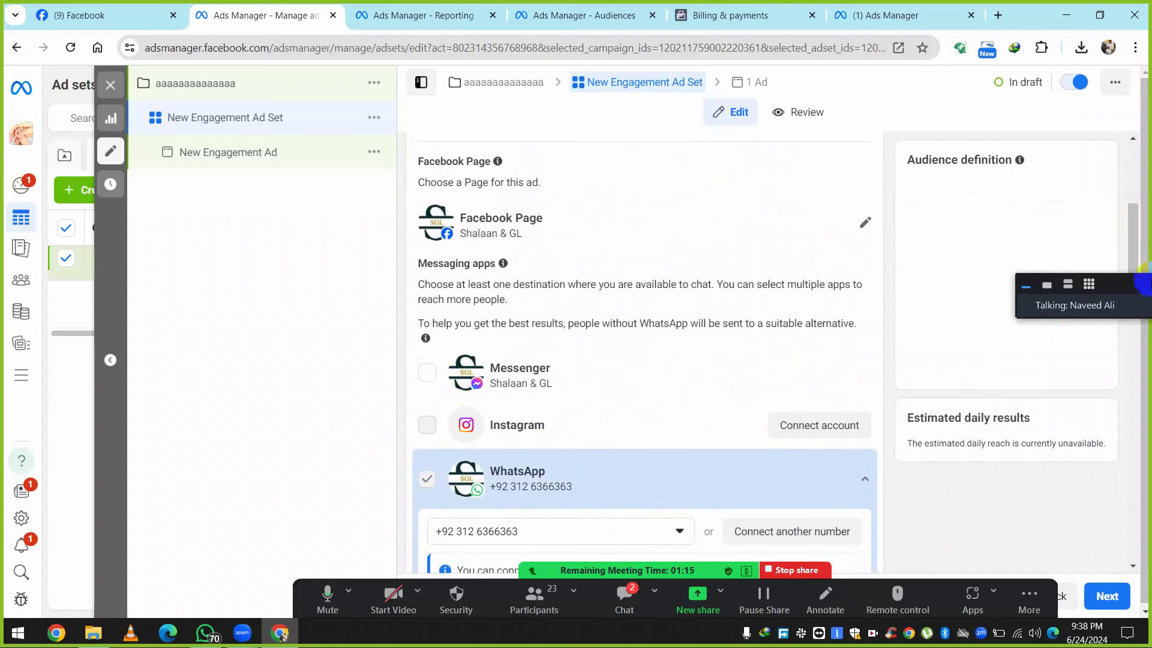
pyautogui.scroll(-6, 1130, 269)
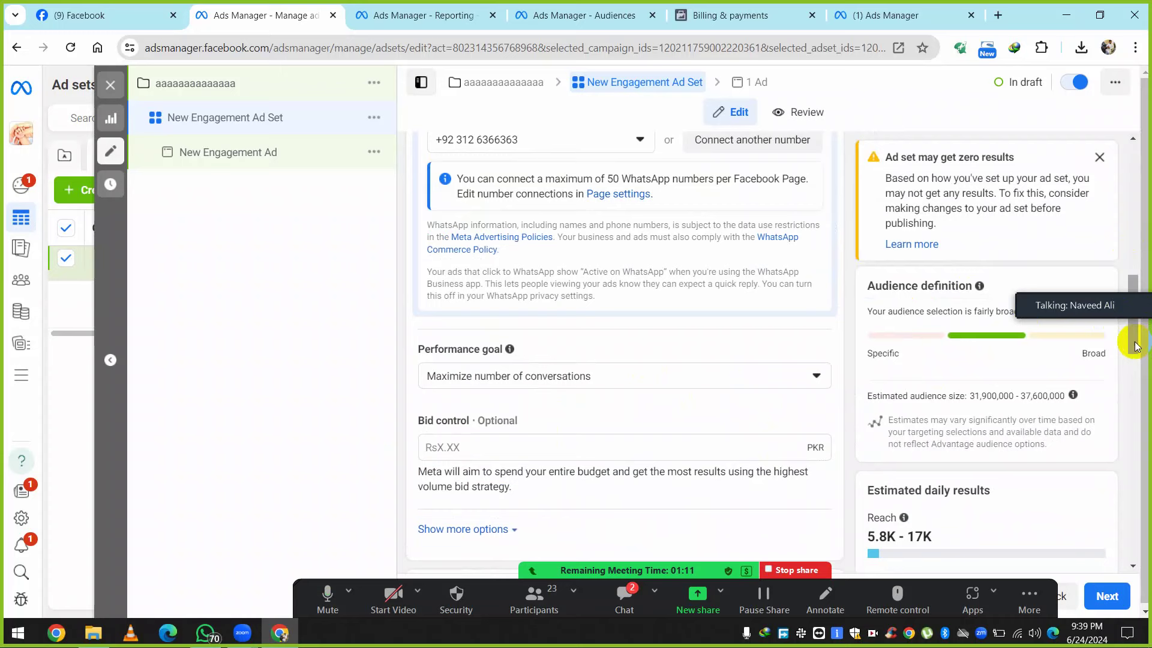
pyautogui.scroll(4, 1127, 318)
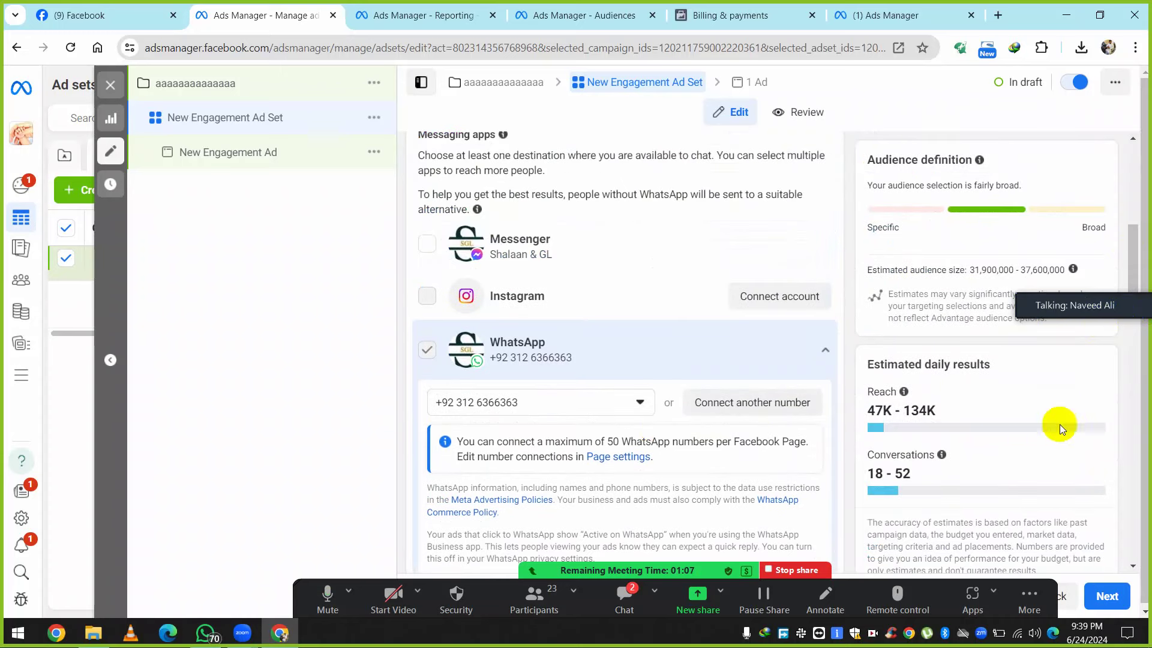
pyautogui.moveTo(1131, 252); pyautogui.dragTo(1138, 330)
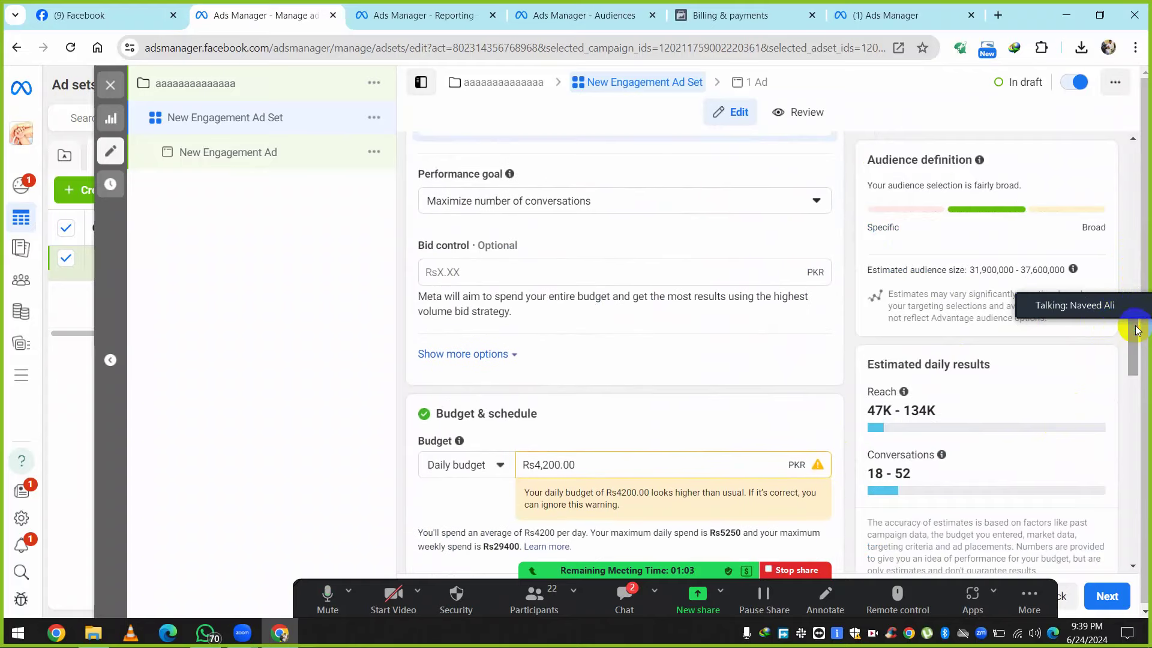
# Set a 10 PKR bid cap, a Rs1,000.00 daily budget, and a Jul 4, 2024 end date.
pyautogui.click(426, 271)
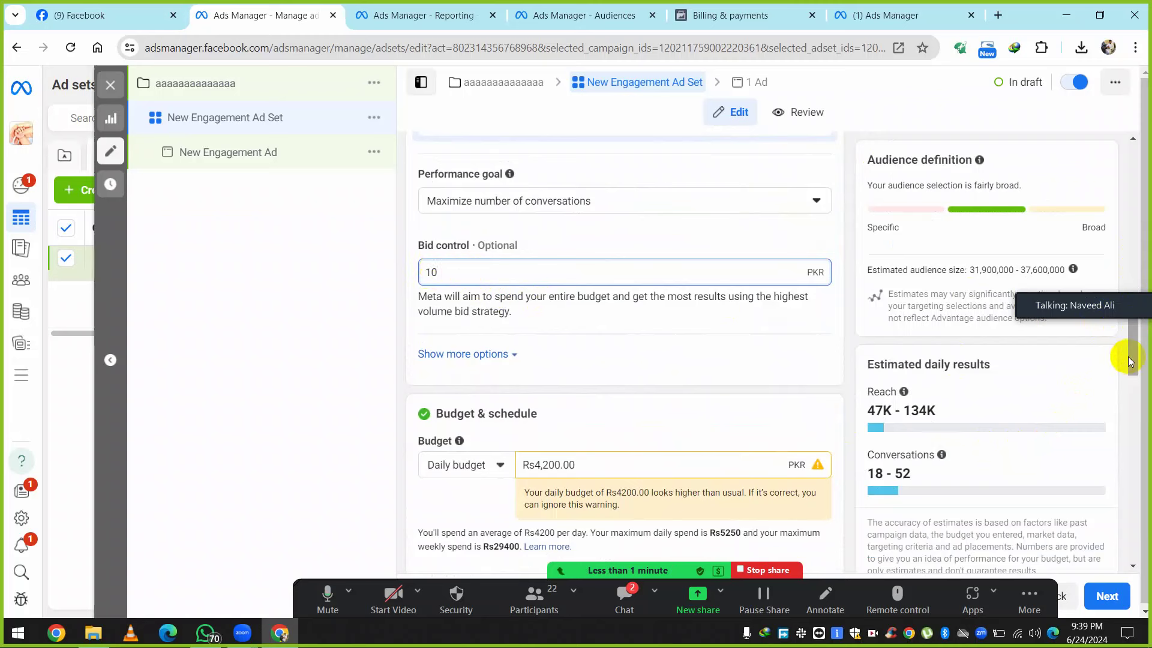
pyautogui.scroll(-1, 1138, 360)
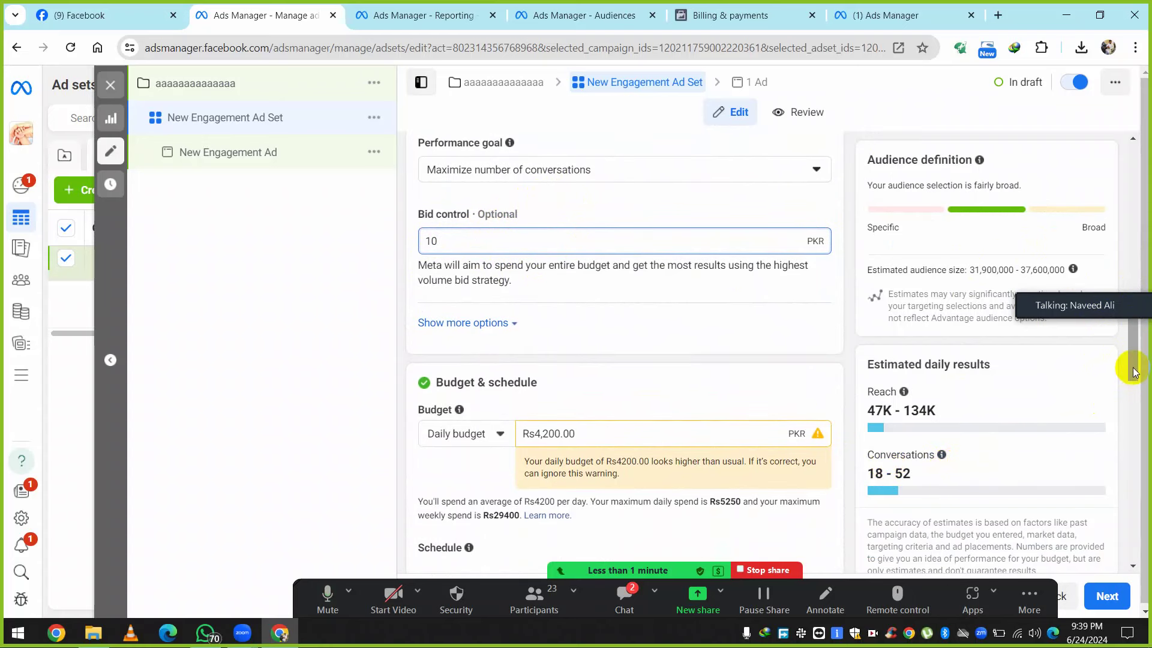
pyautogui.scroll(-3, 1134, 373)
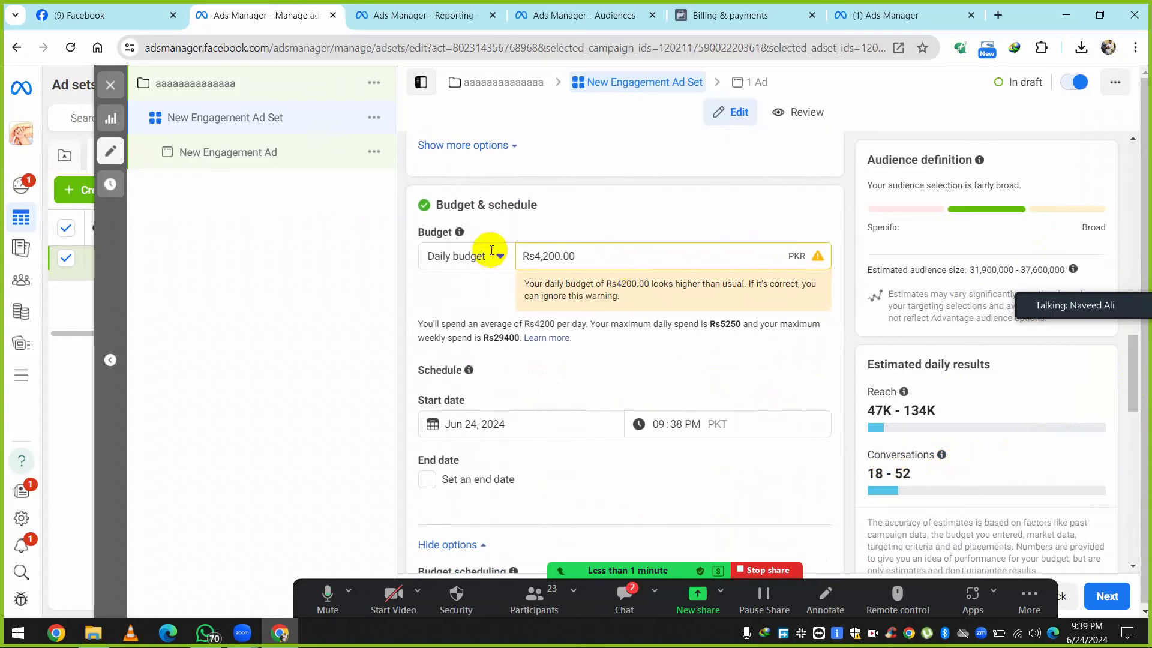
pyautogui.moveTo(520, 257); pyautogui.dragTo(596, 257)
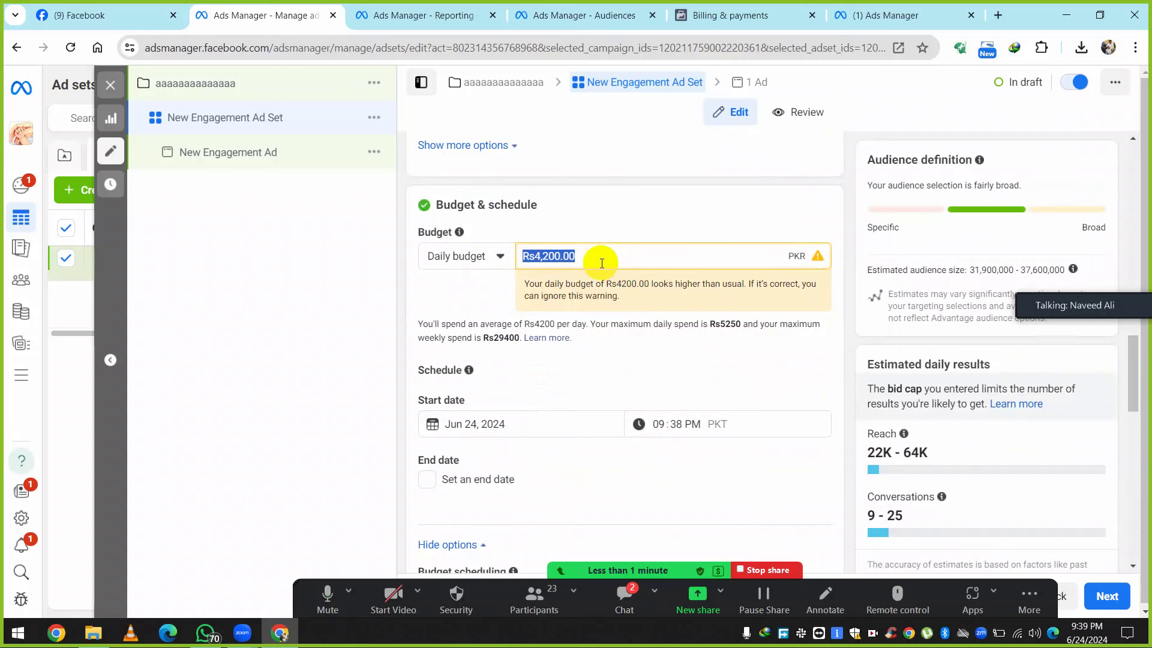
pyautogui.write('1,00')
pyautogui.write('0')
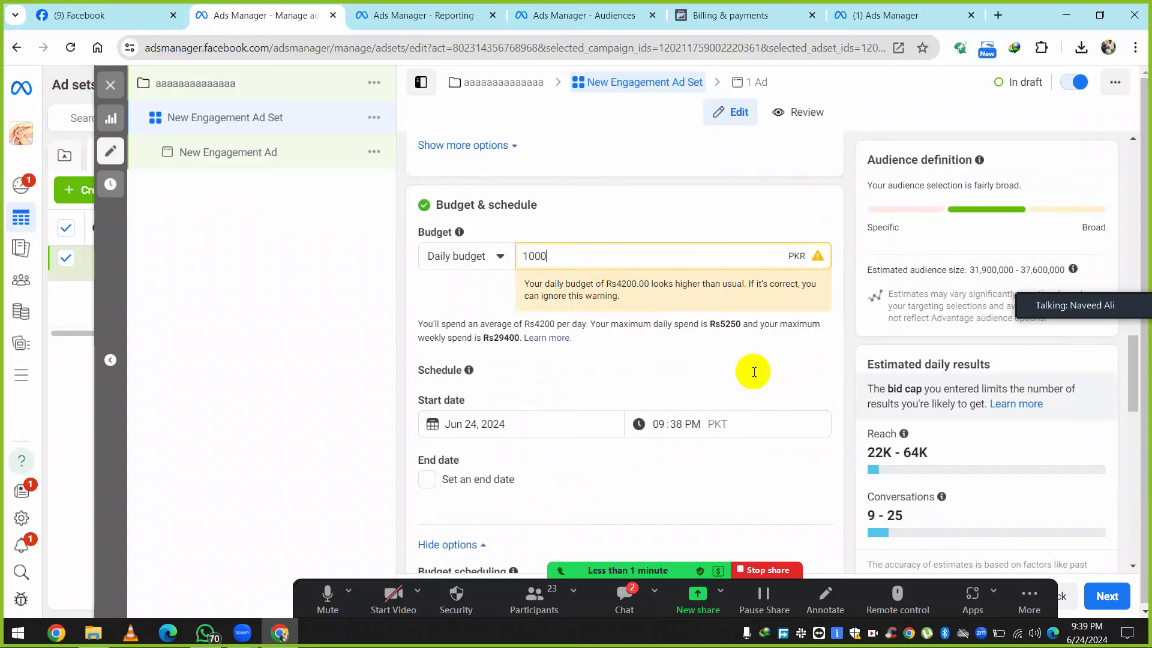
pyautogui.click(754, 372)
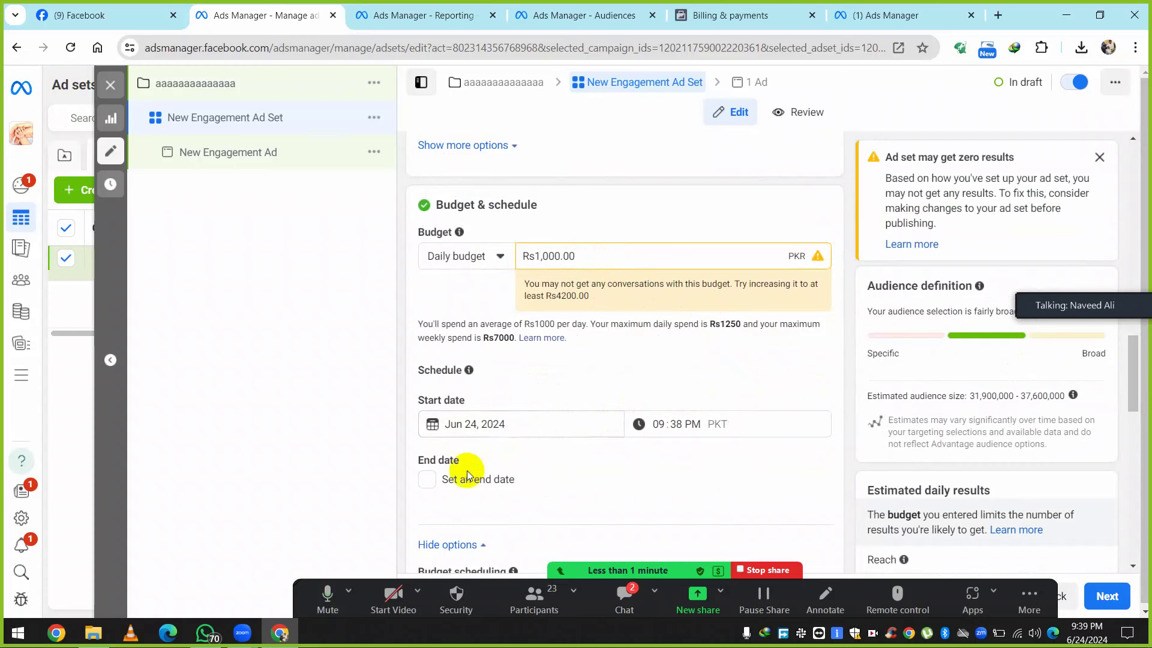
pyautogui.click(426, 480)
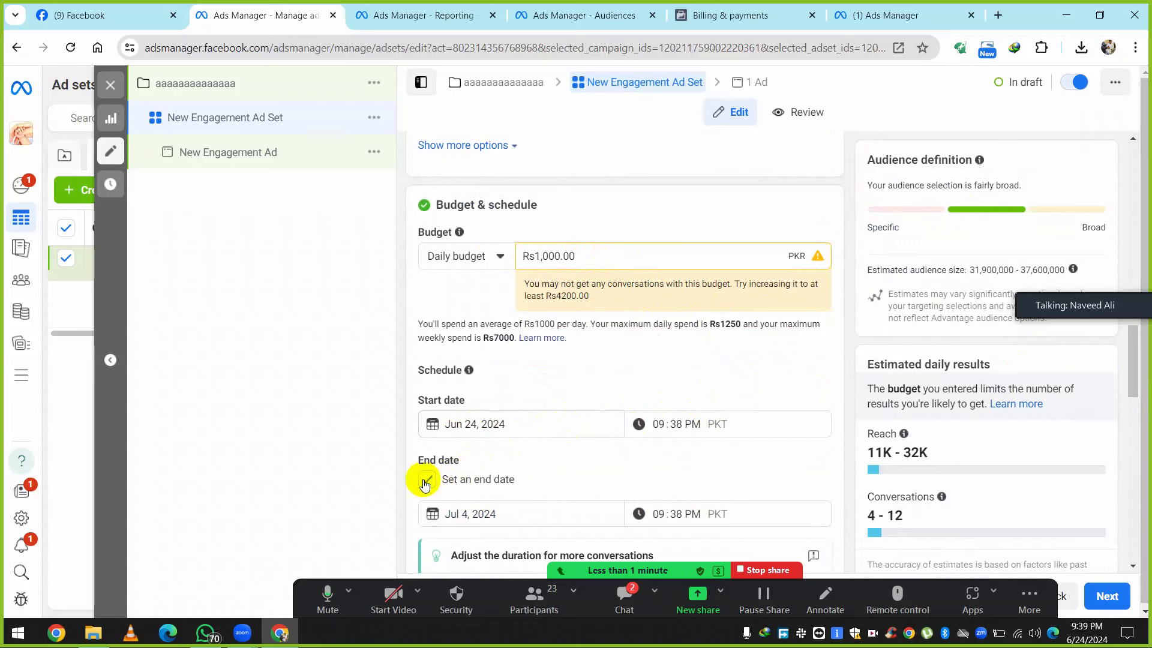
pyautogui.moveTo(1134, 383); pyautogui.dragTo(1141, 425)
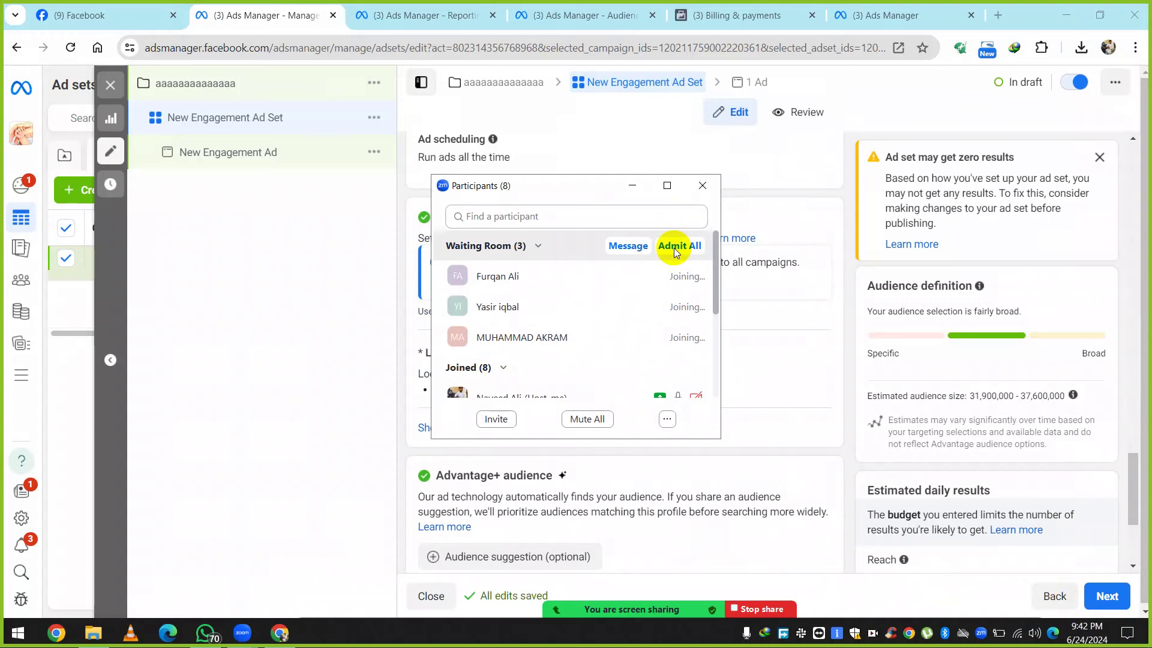
# Mute all meeting participants from Zoom's participants management window.
pyautogui.moveTo(688, 606)
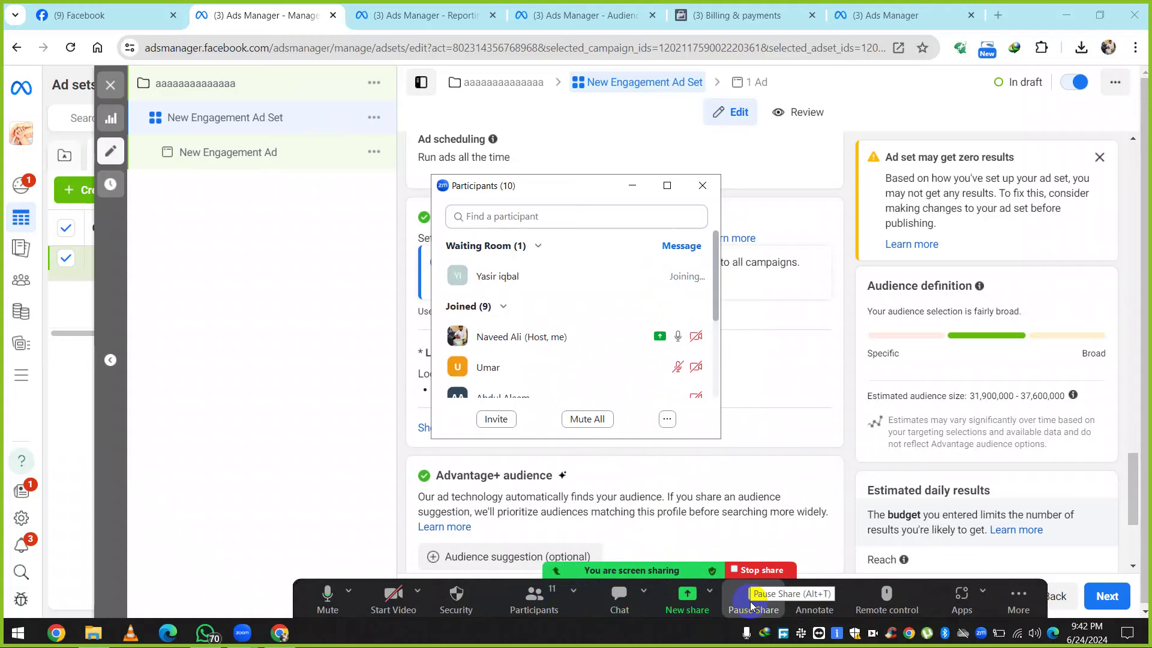
pyautogui.click(634, 186)
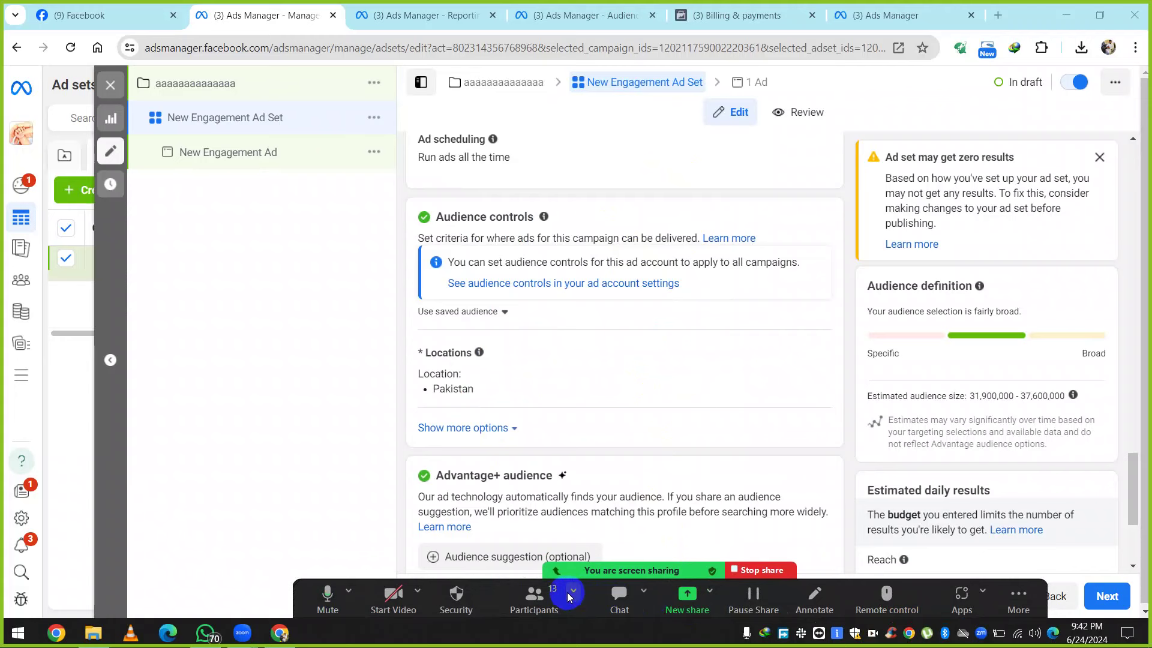
pyautogui.click(574, 591)
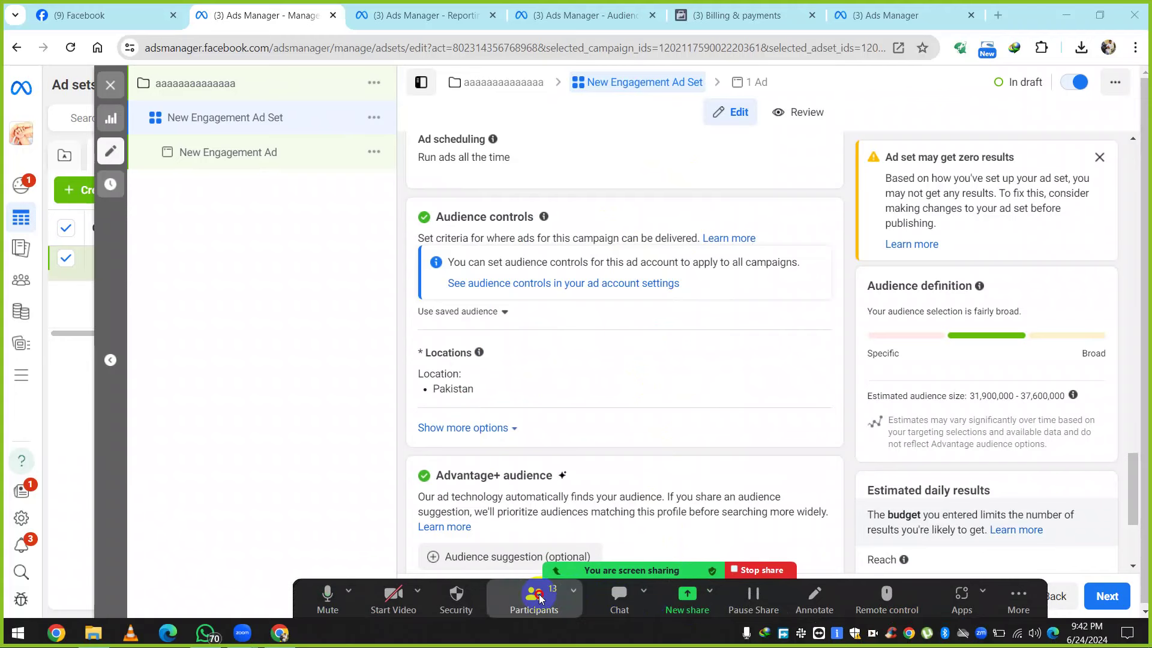
pyautogui.click(576, 586)
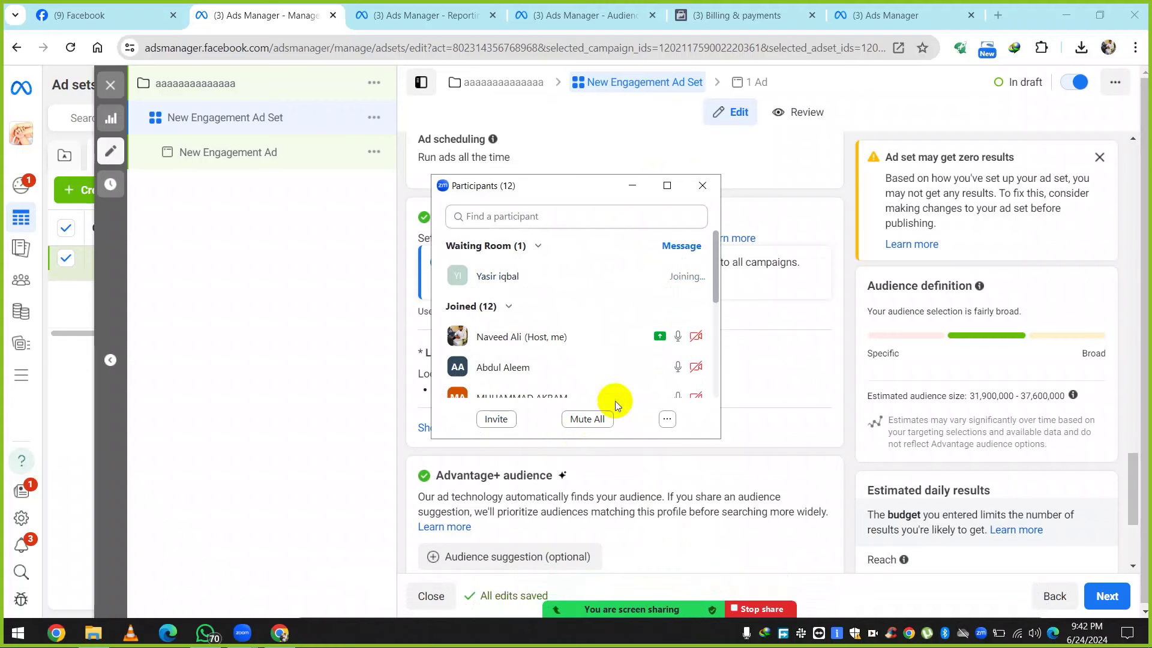
pyautogui.click(593, 422)
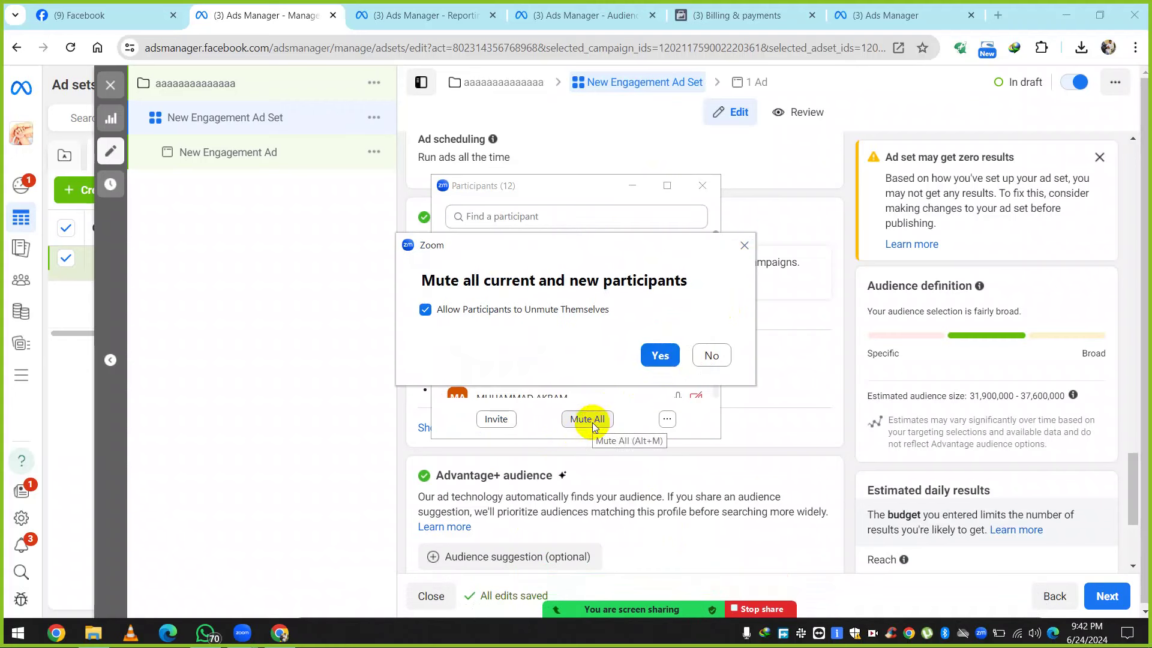
pyautogui.click(659, 357)
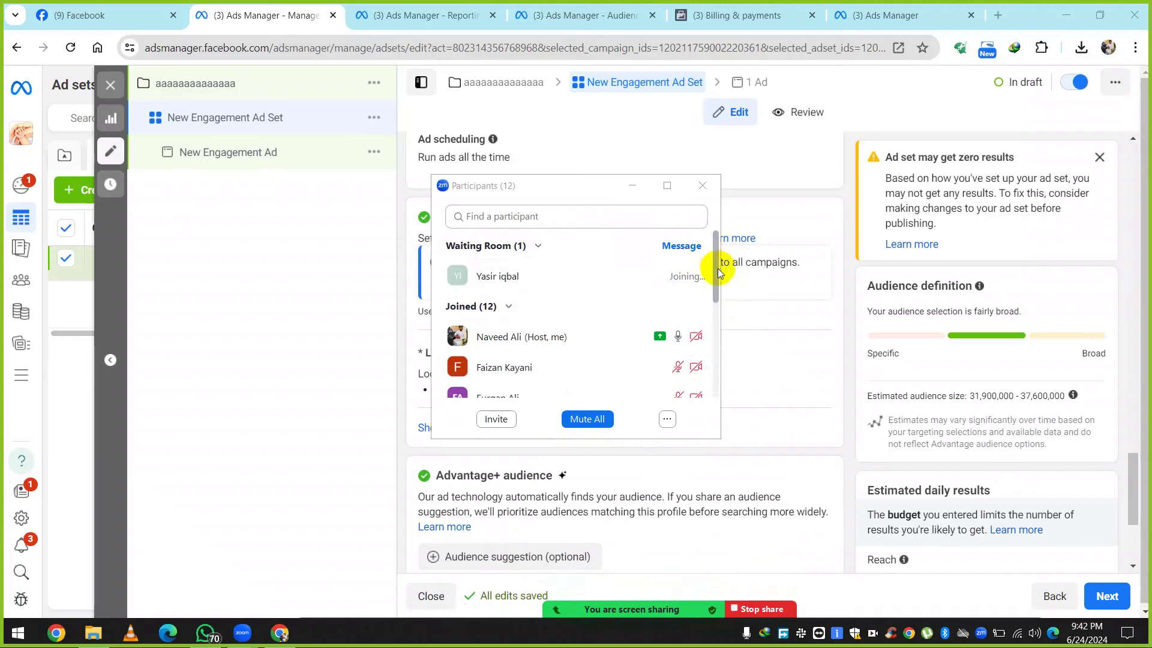
# Minimize the Zoom Participants window so the ad set audience controls show again.
pyautogui.scroll(-3, 719, 275)
pyautogui.scroll(3, 715, 300)
pyautogui.click(707, 248)
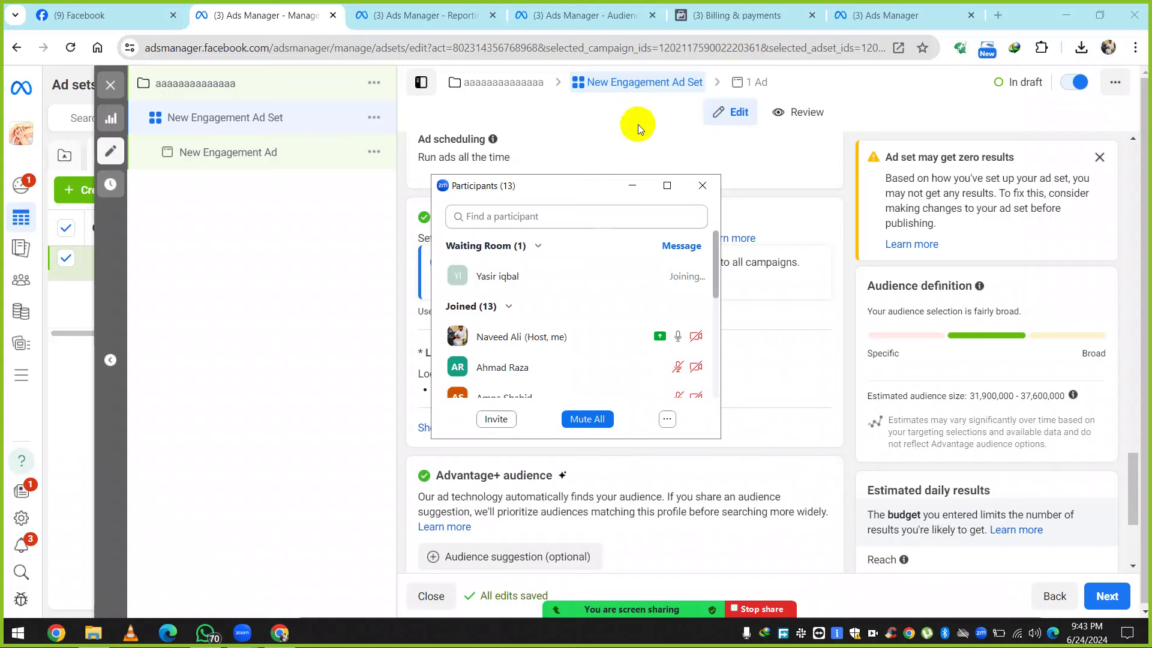
pyautogui.click(632, 186)
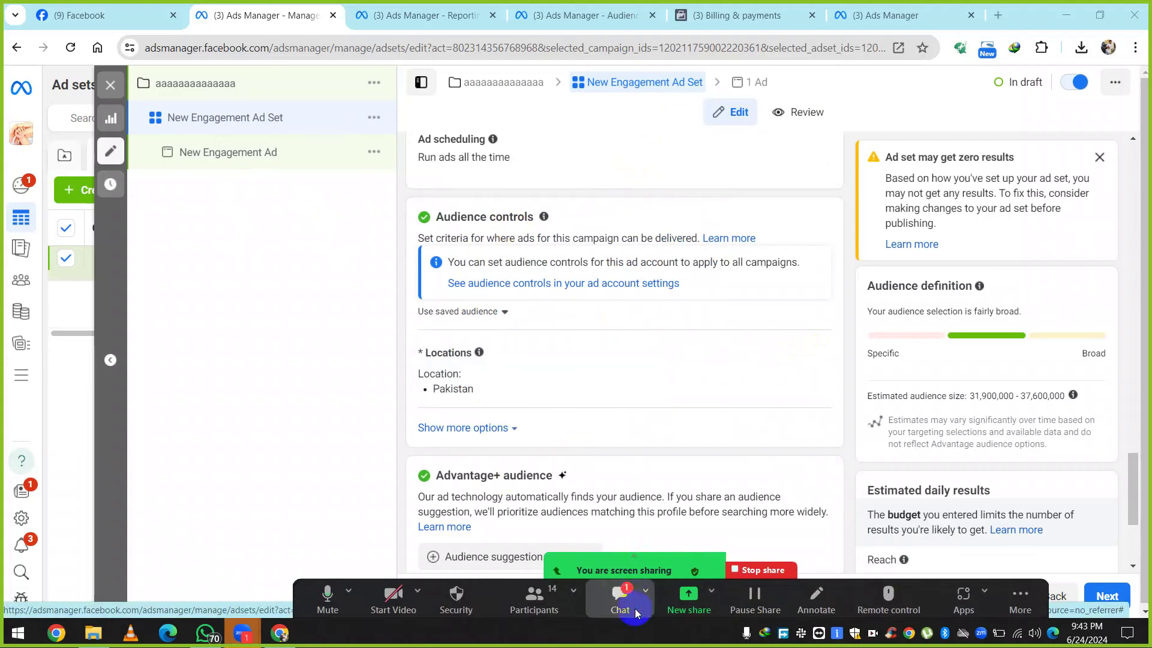
# Check the newest Zoom chat message, hide the chat, and open a blank Chrome tab.
pyautogui.click(621, 598)
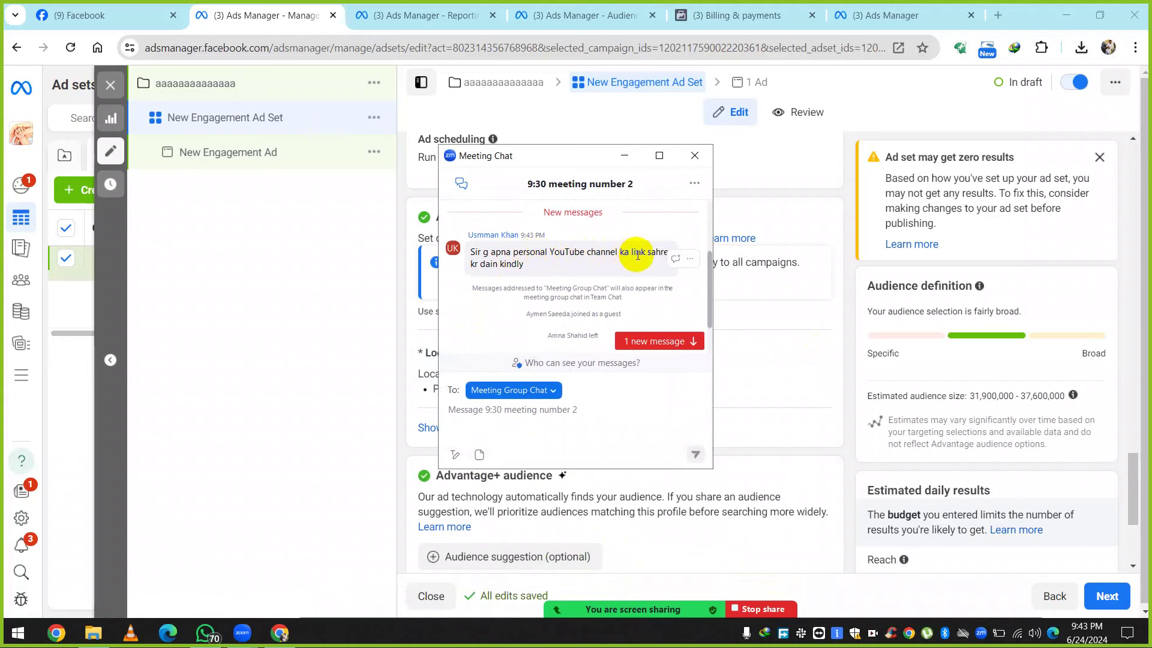
pyautogui.click(624, 155)
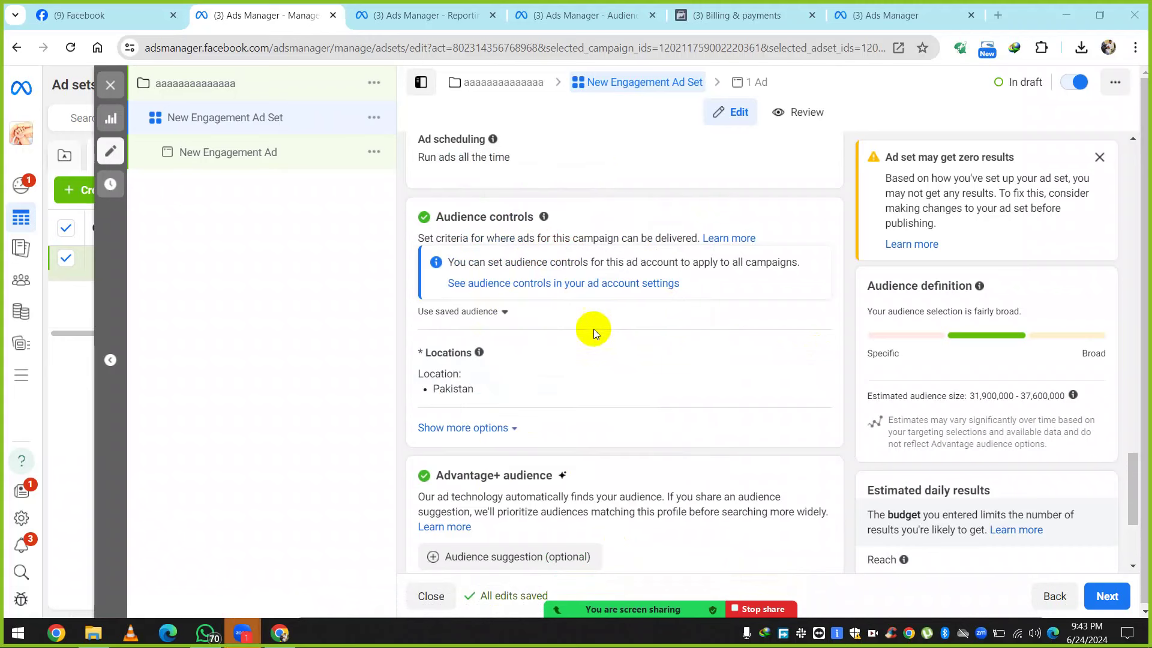
pyautogui.click(998, 14)
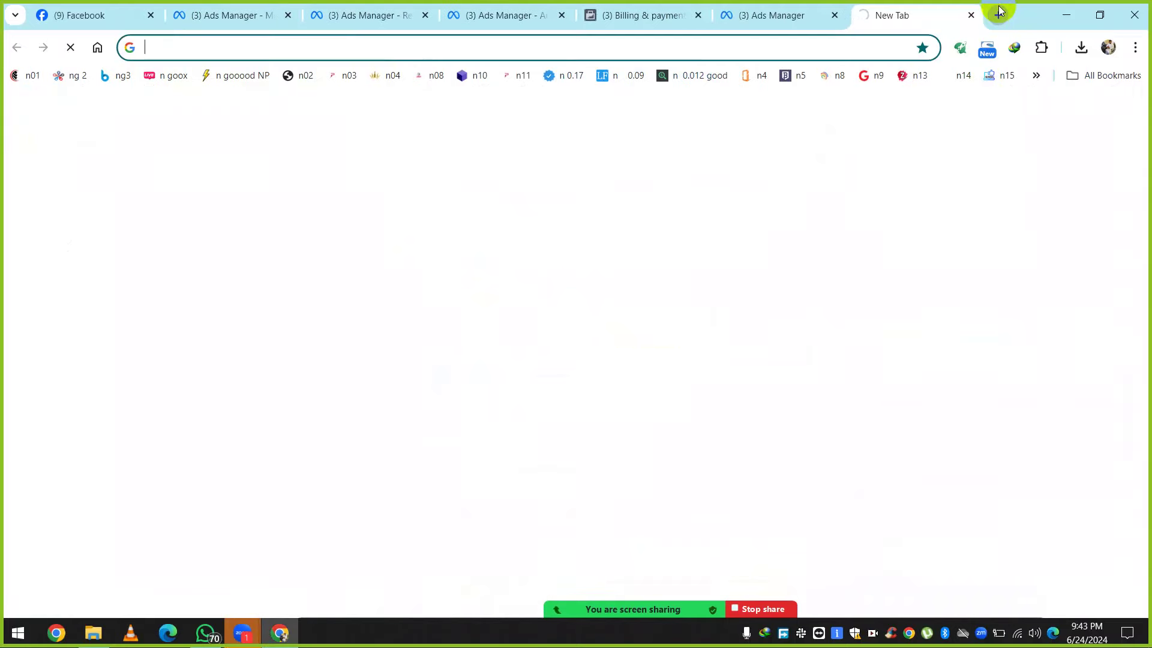
# Search Google for mr2tpro and open the YouTube · mr2tpro channel result.
pyautogui.write('mr2t')
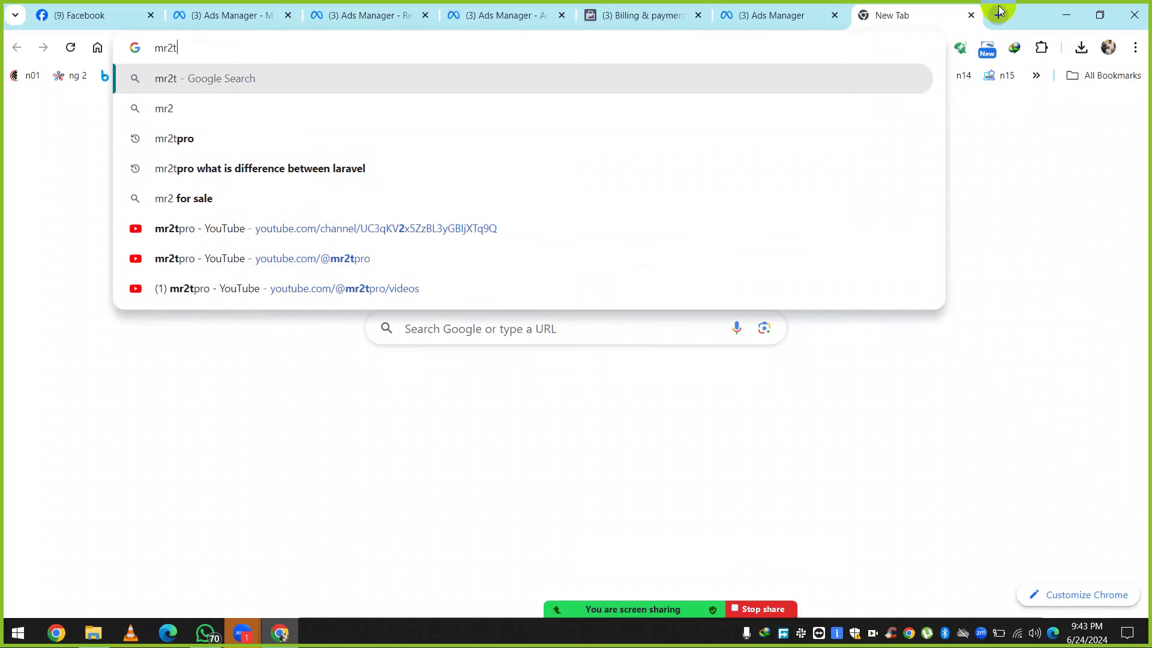
pyautogui.write('pro')
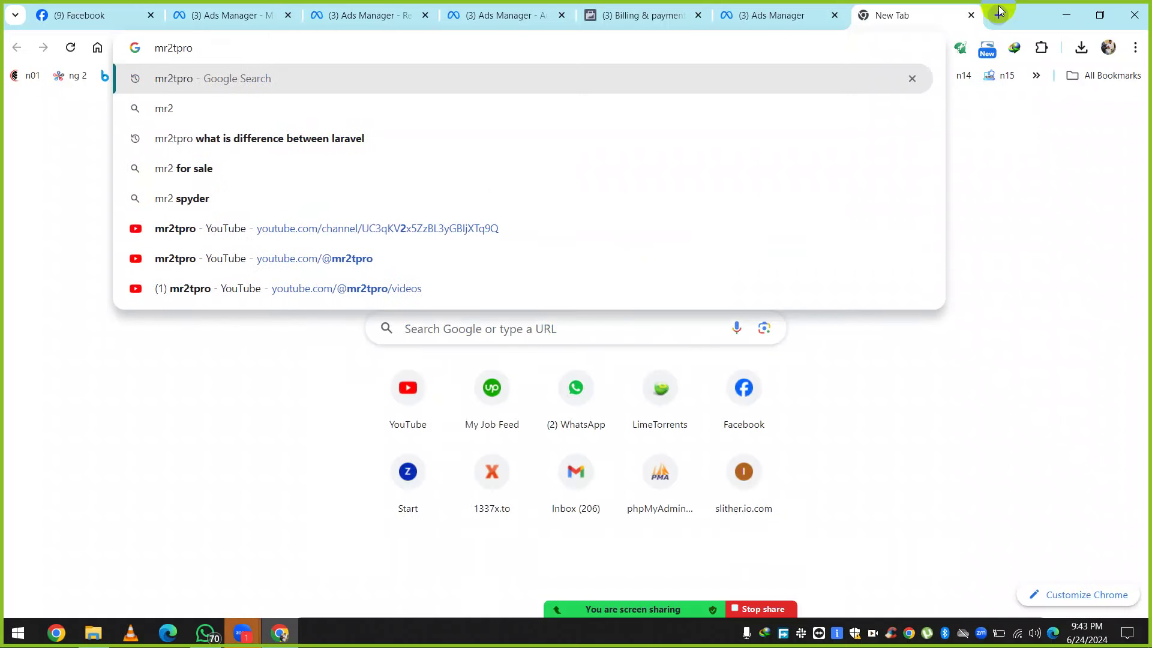
pyautogui.press('Return')
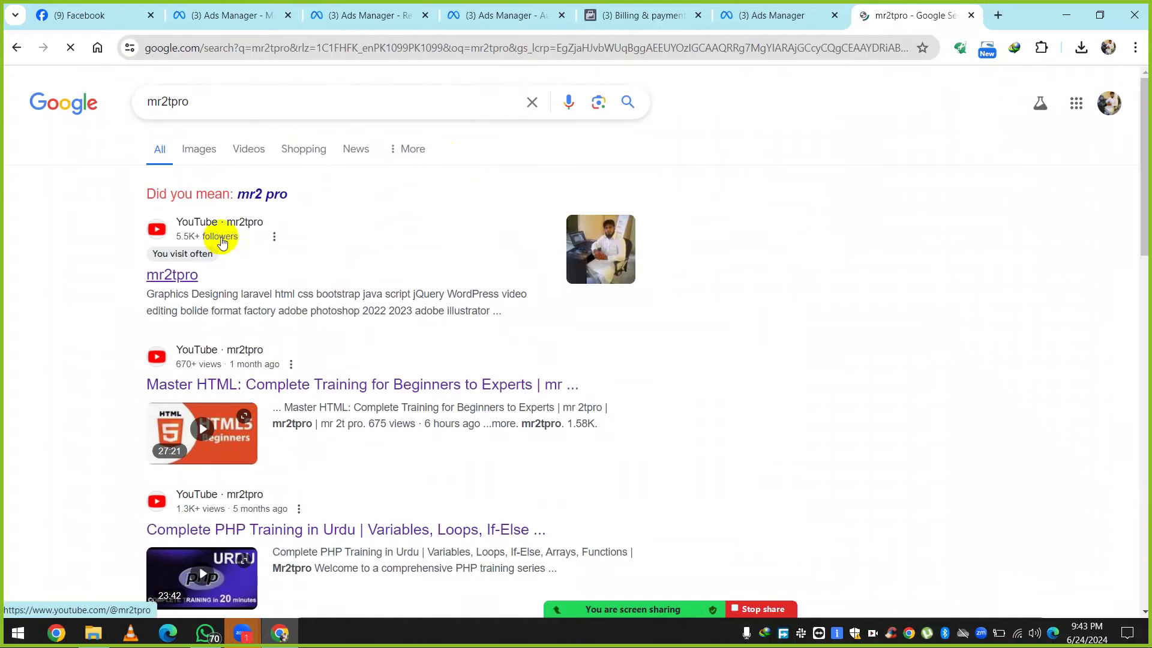
pyautogui.click(214, 225)
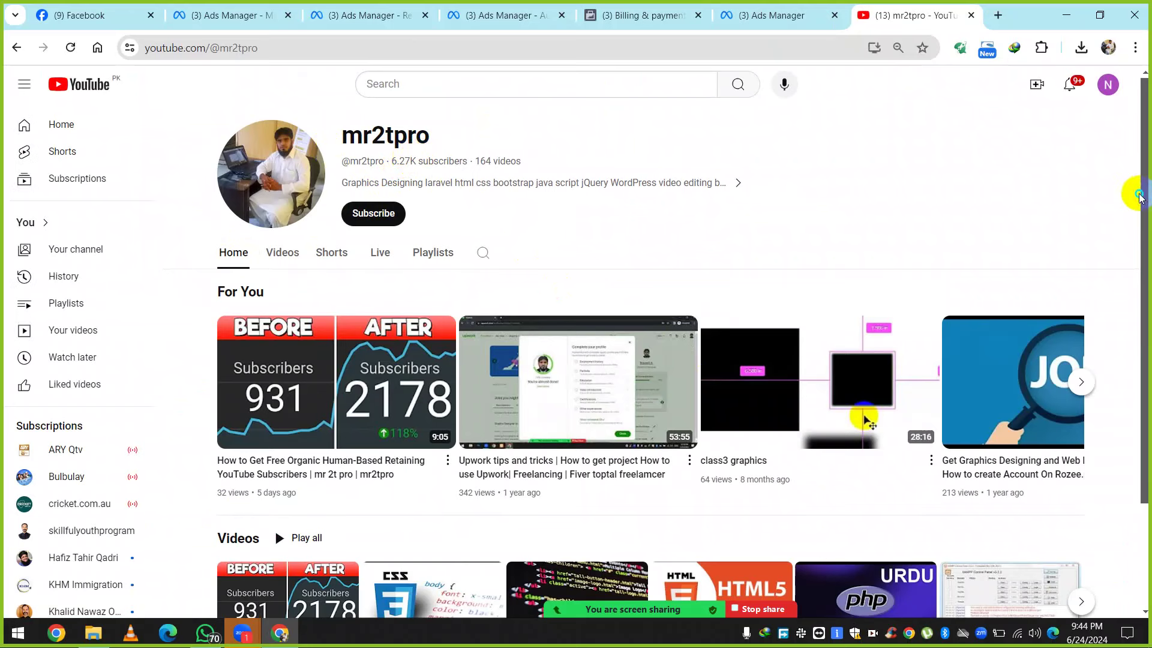
# Play 'CSS Tutorial for Beginners: Complete Properties List (Urdu) | Part 1', pausing and resuming it.
pyautogui.rightClick(1132, 252)
pyautogui.moveTo(1146, 244); pyautogui.dragTo(1147, 480)
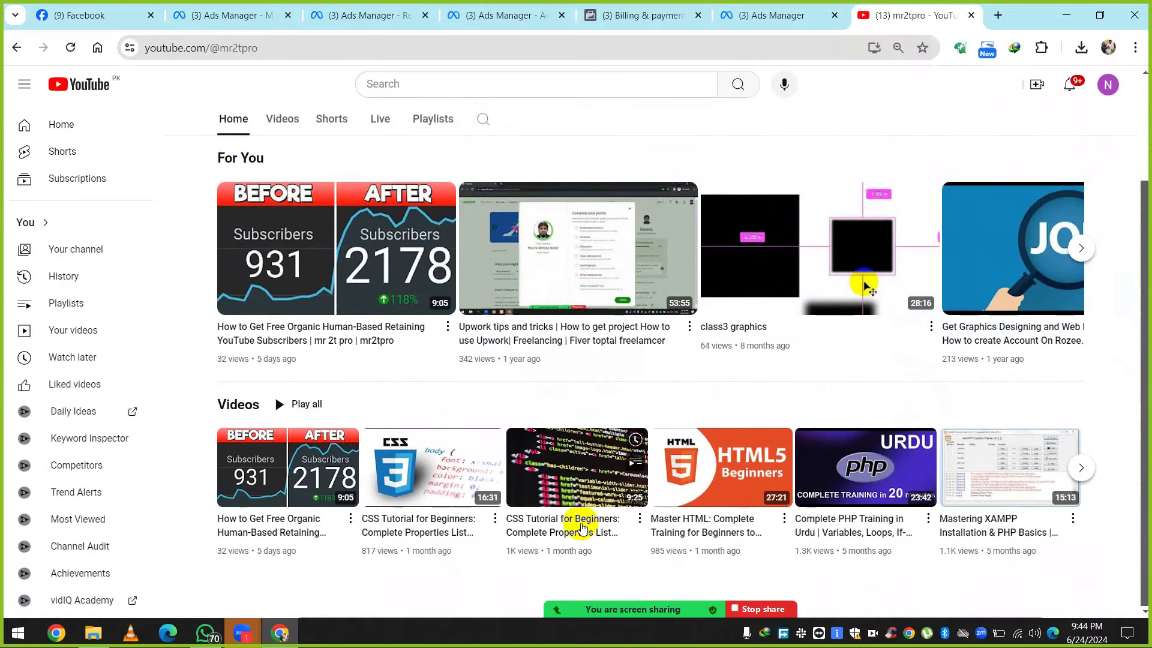
pyautogui.click(524, 547)
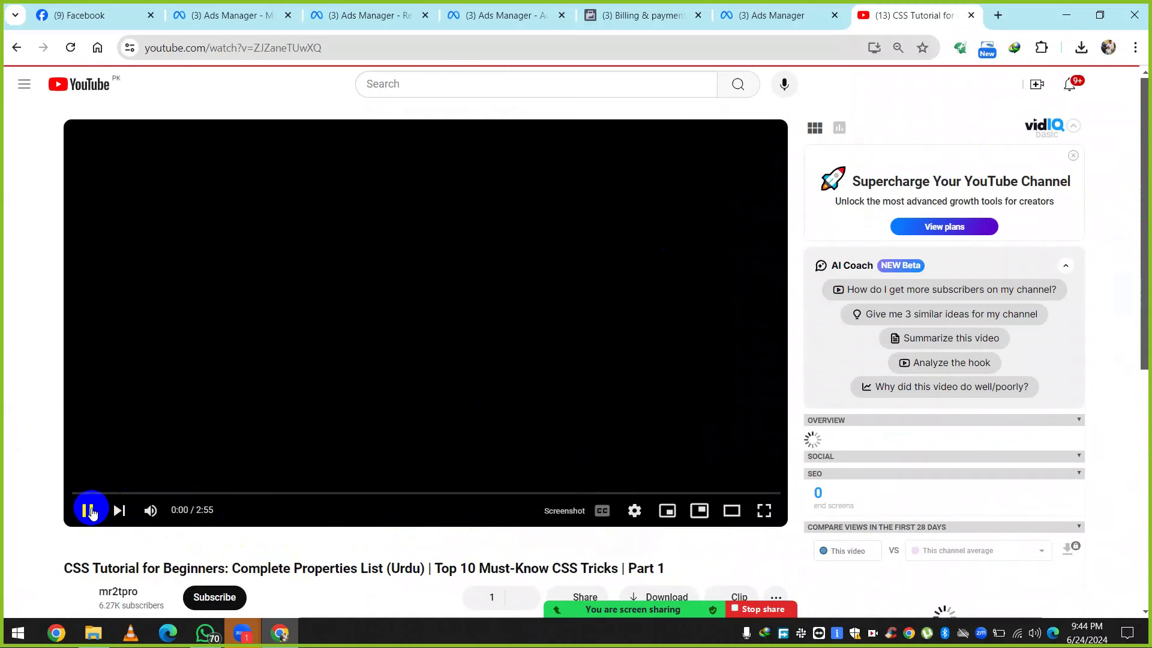
pyautogui.click(93, 511)
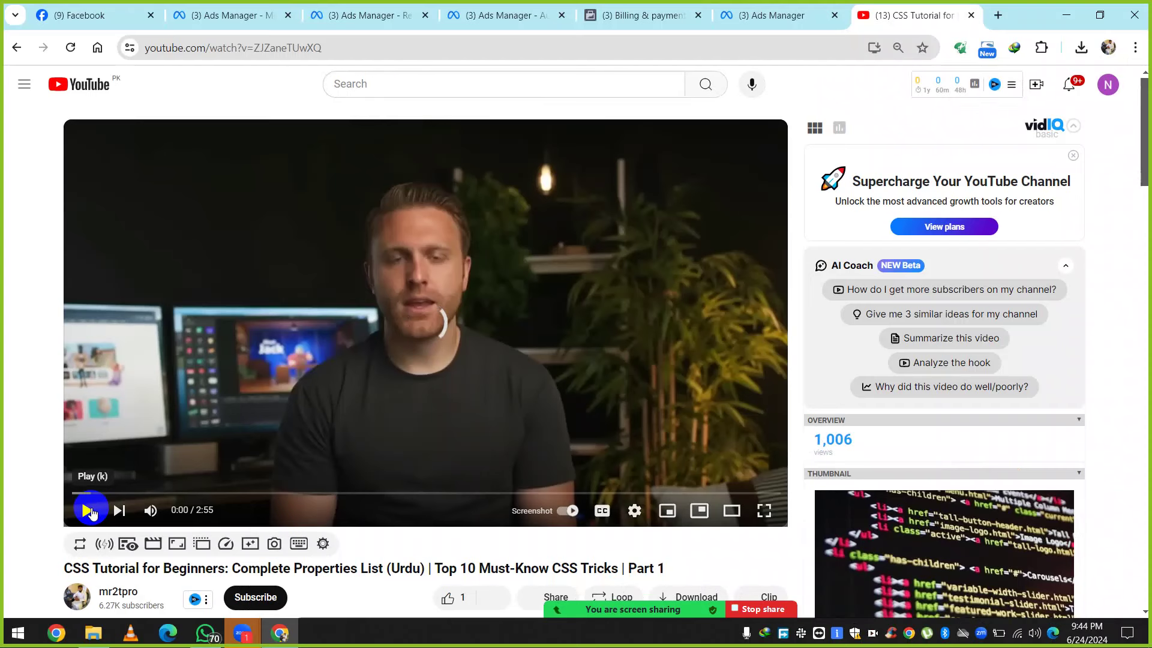
pyautogui.click(88, 510)
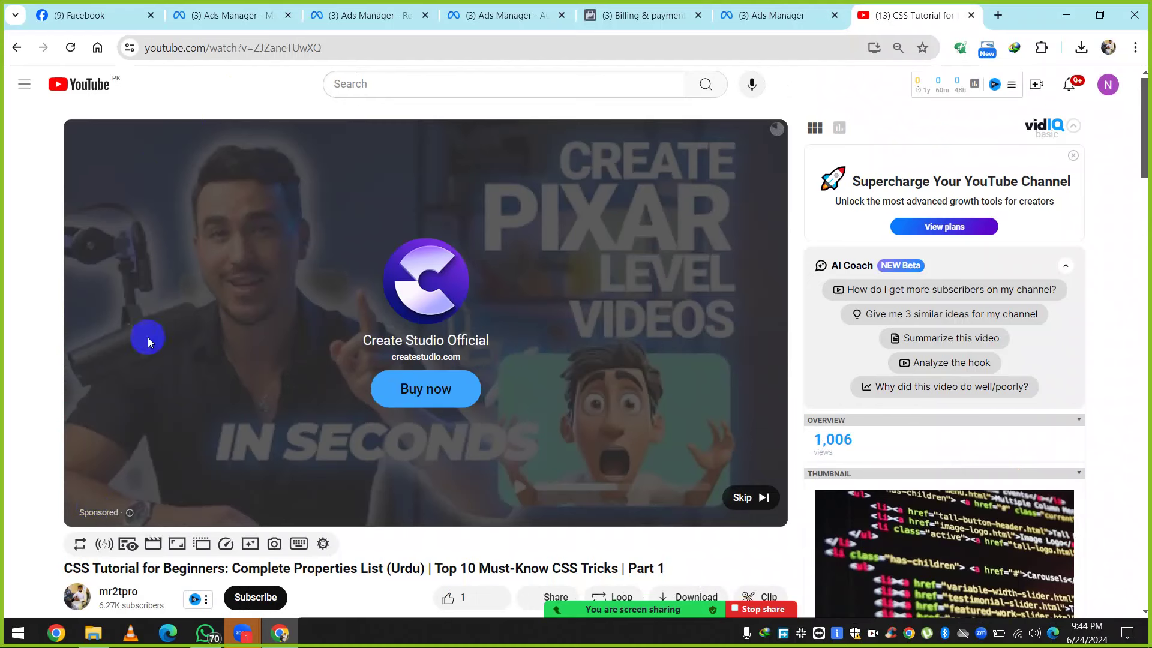
# Search YouTube for 'cITC' and open the CITC channel from the results.
pyautogui.click(383, 81)
pyautogui.write('cITC')
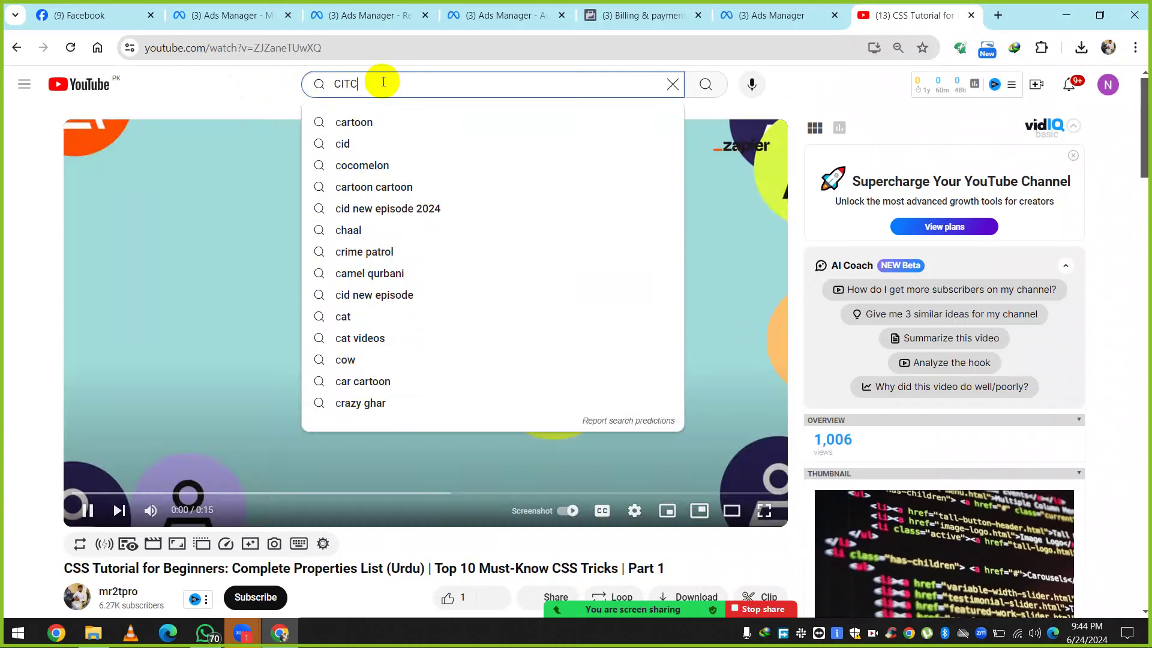
pyautogui.press('Return')
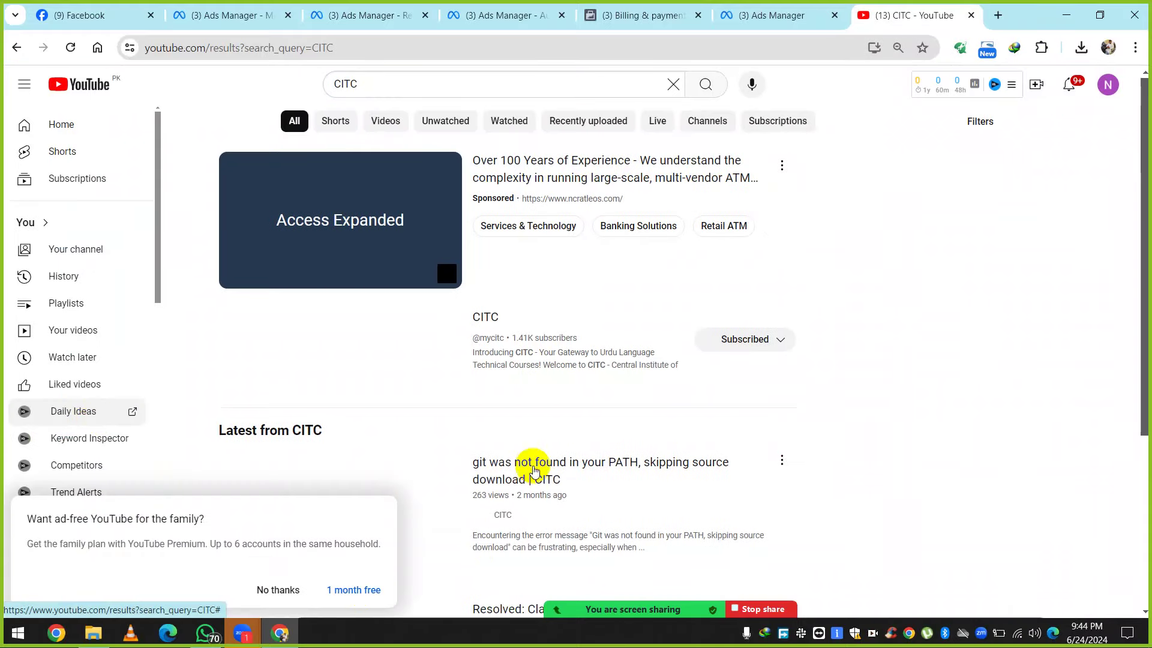
pyautogui.click(487, 318)
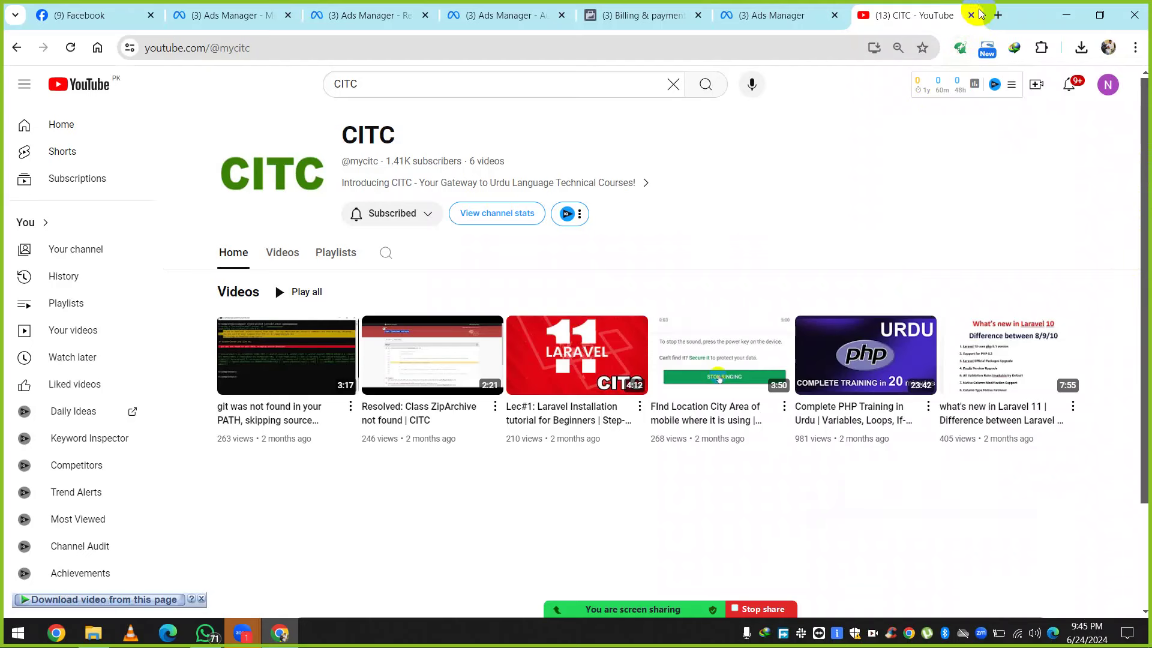
pyautogui.click(974, 84)
# Return to Ads Manager and open the ad set's Locations targeting for editing.
pyautogui.click(971, 15)
pyautogui.click(228, 15)
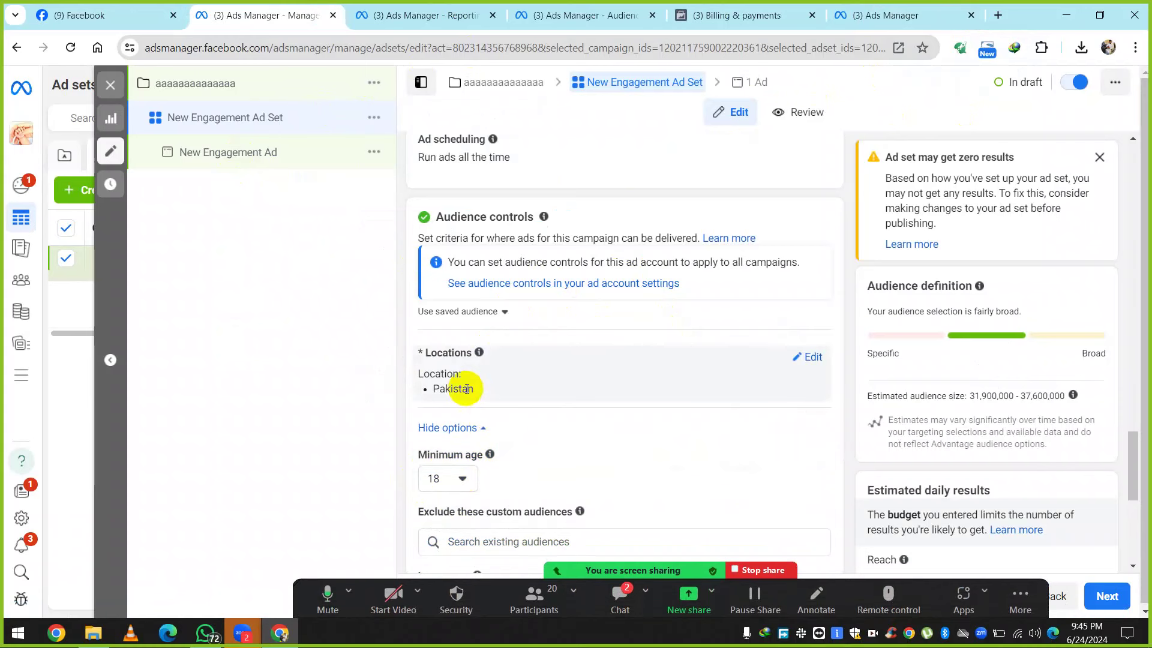
pyautogui.click(814, 359)
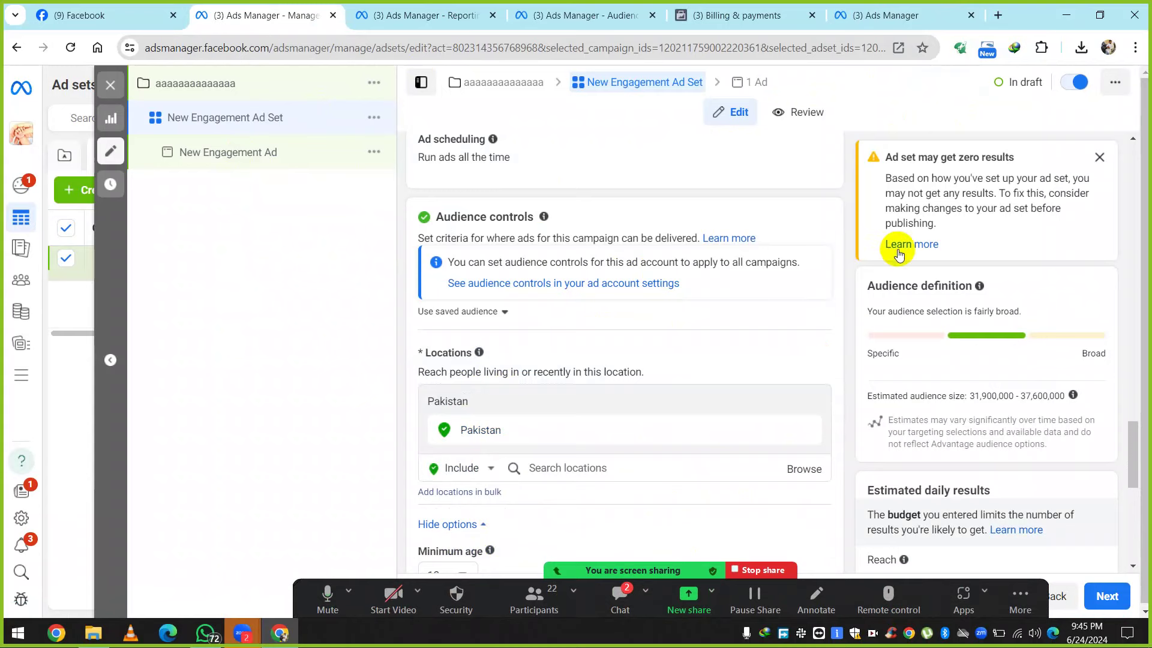
pyautogui.moveTo(1132, 429); pyautogui.dragTo(1135, 465)
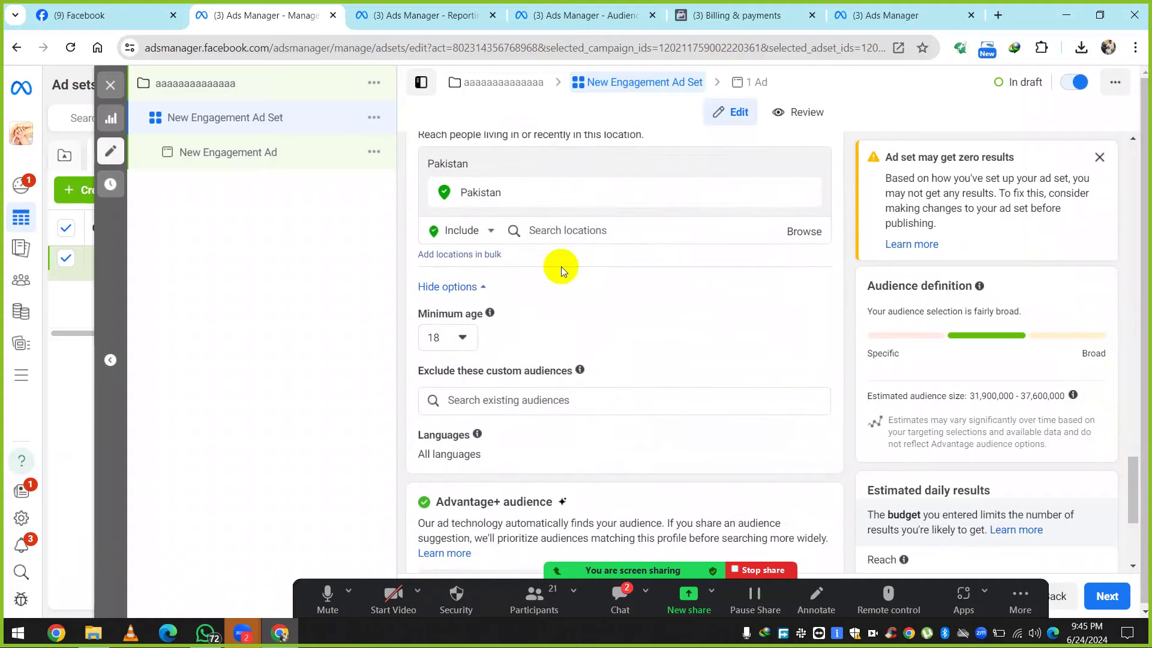
# Add India with a pin near Jaipur, then remove both India and Pakistan.
pyautogui.click(558, 230)
pyautogui.write('india')
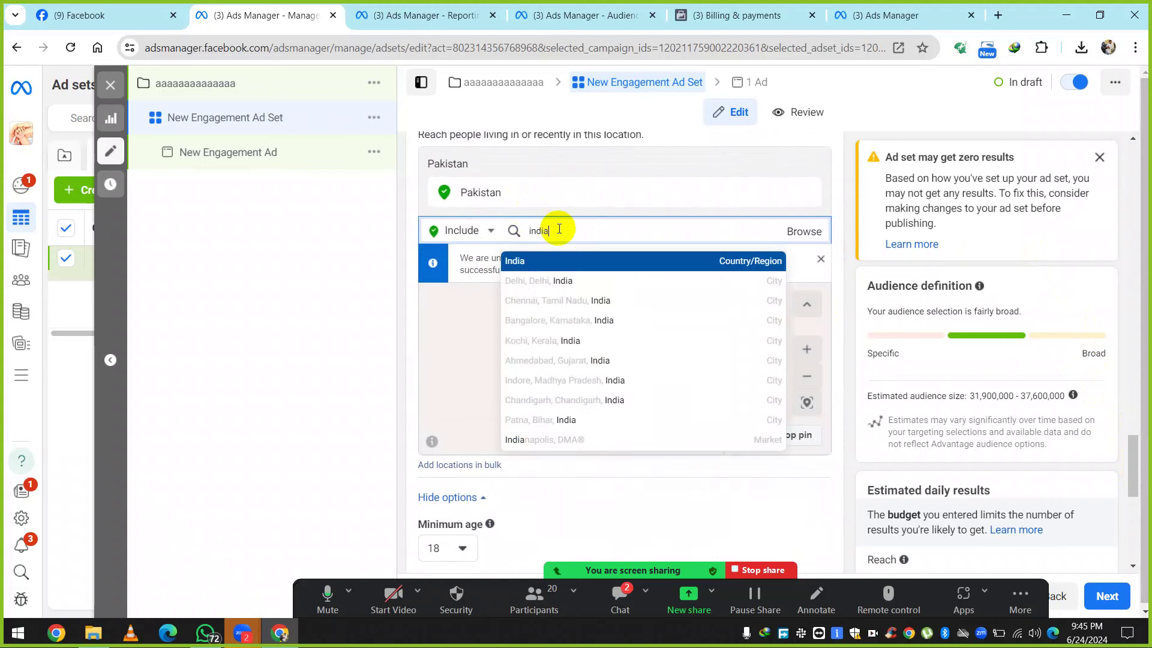
pyautogui.click(543, 259)
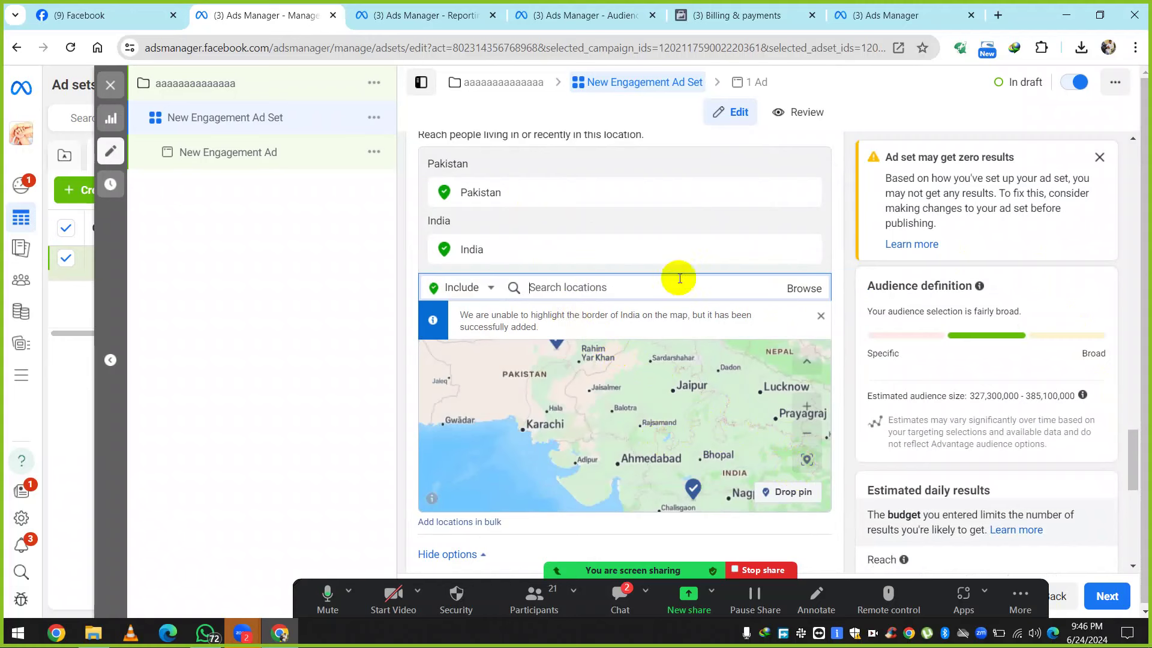
pyautogui.click(775, 490)
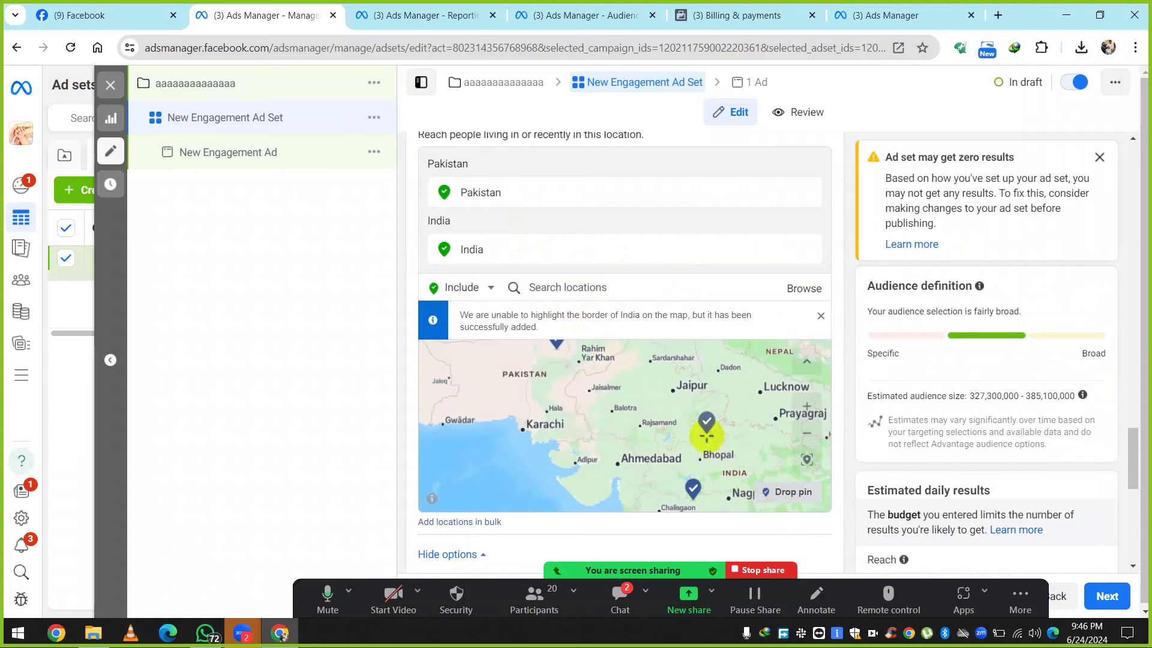
pyautogui.click(689, 384)
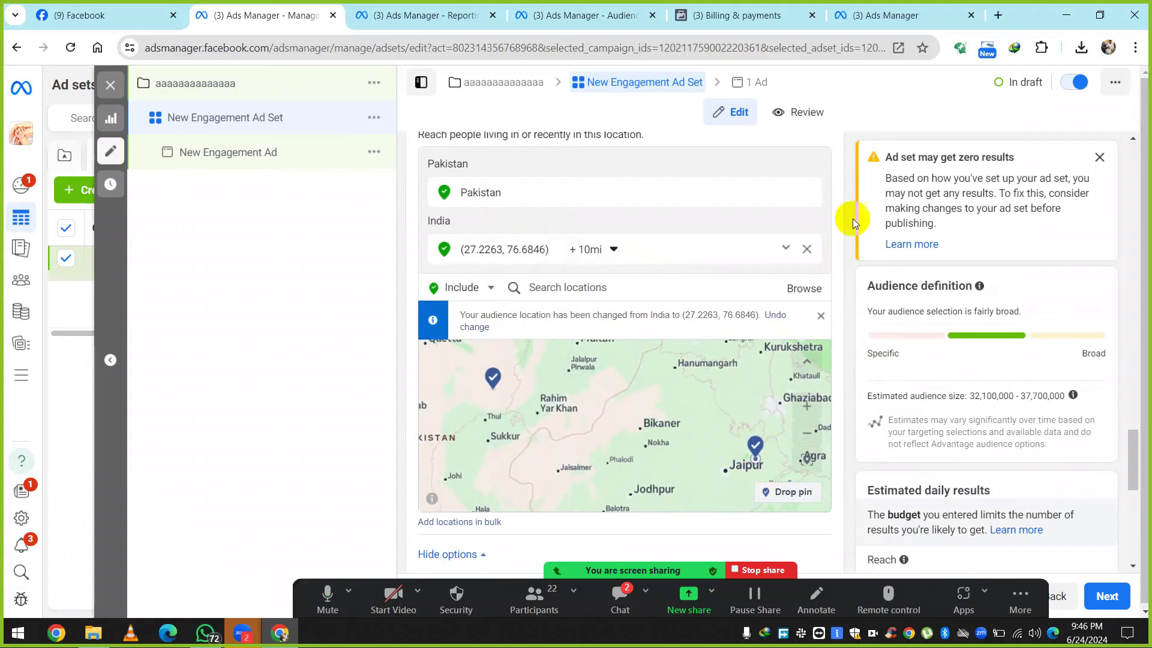
pyautogui.click(809, 249)
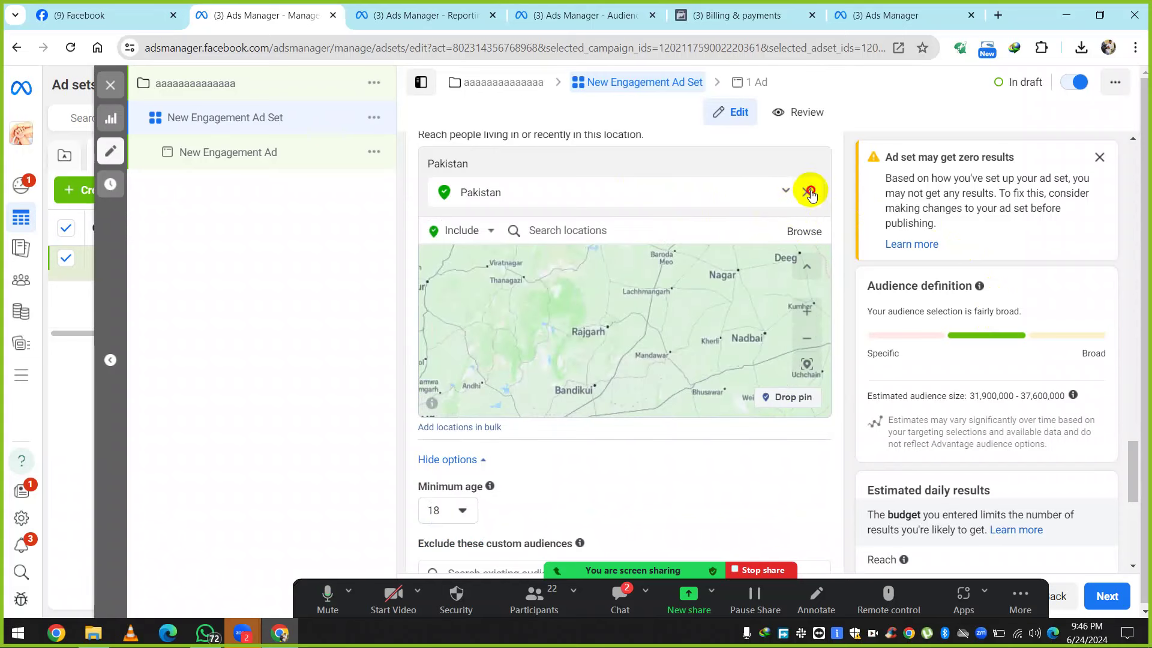
pyautogui.click(809, 192)
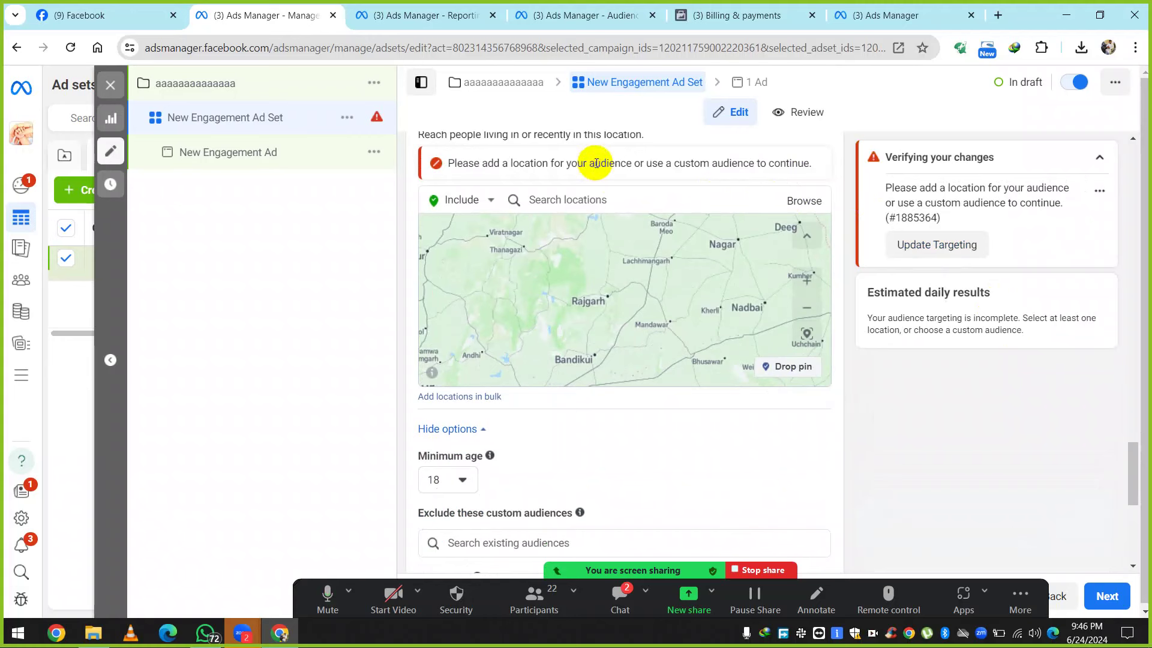
# Search 'islamabad' and add Islamabad Capital Territory, Pakistan as the target location.
pyautogui.click(539, 198)
pyautogui.write('is')
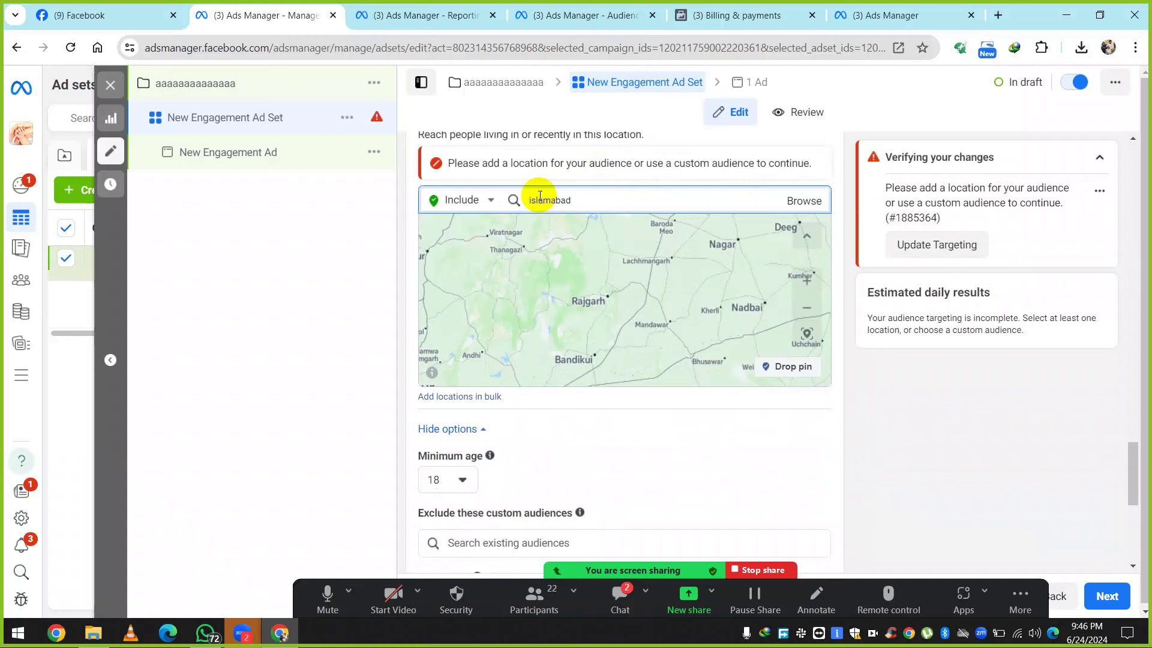
pyautogui.write('lamabad')
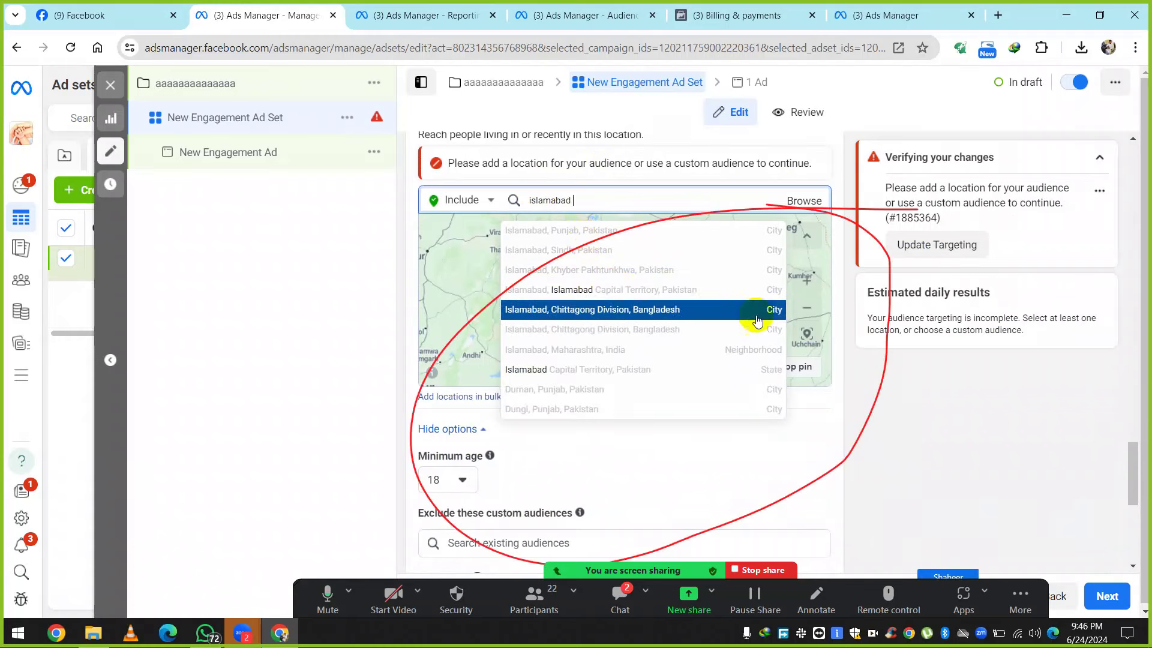
pyautogui.click(633, 367)
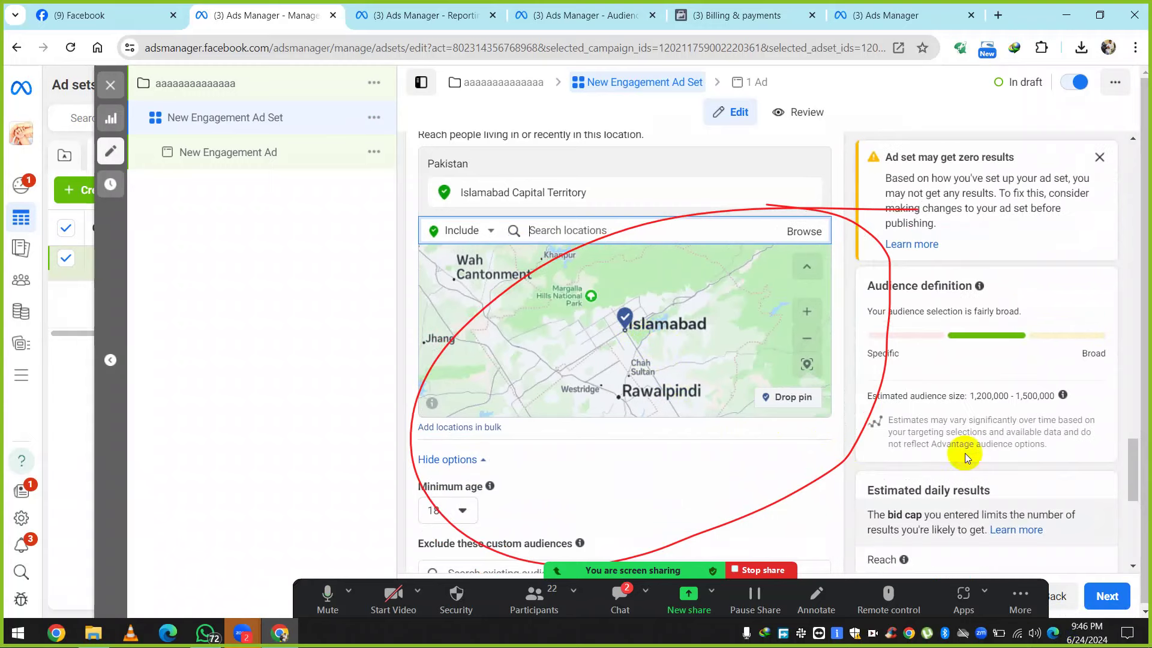
pyautogui.click(1001, 607)
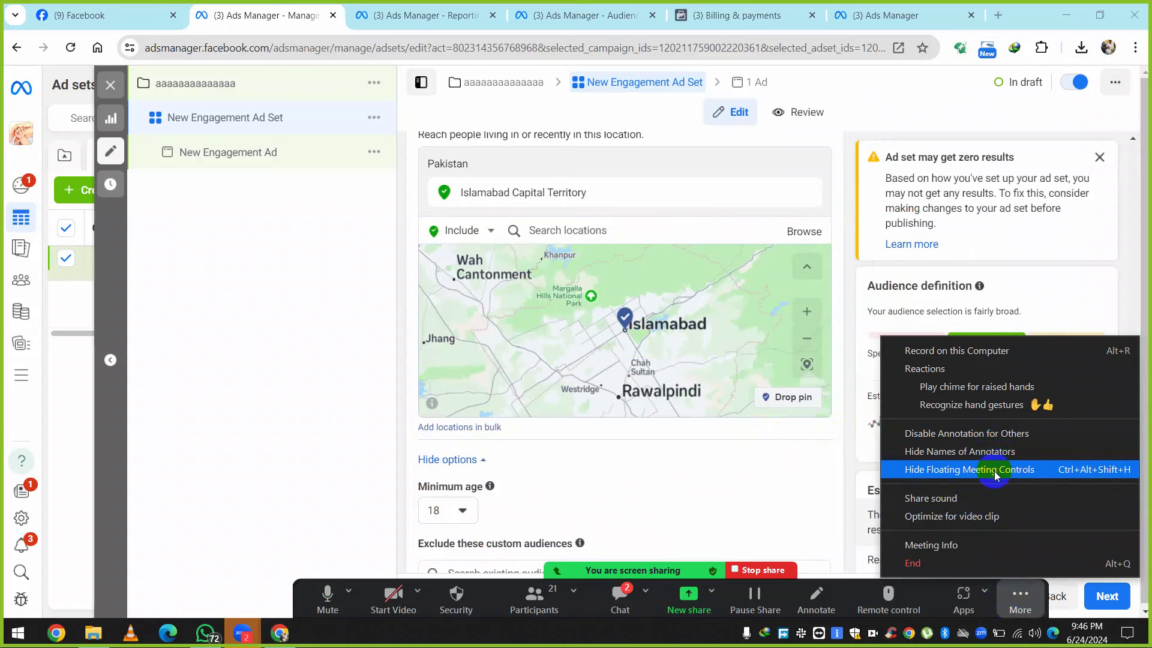
pyautogui.click(755, 466)
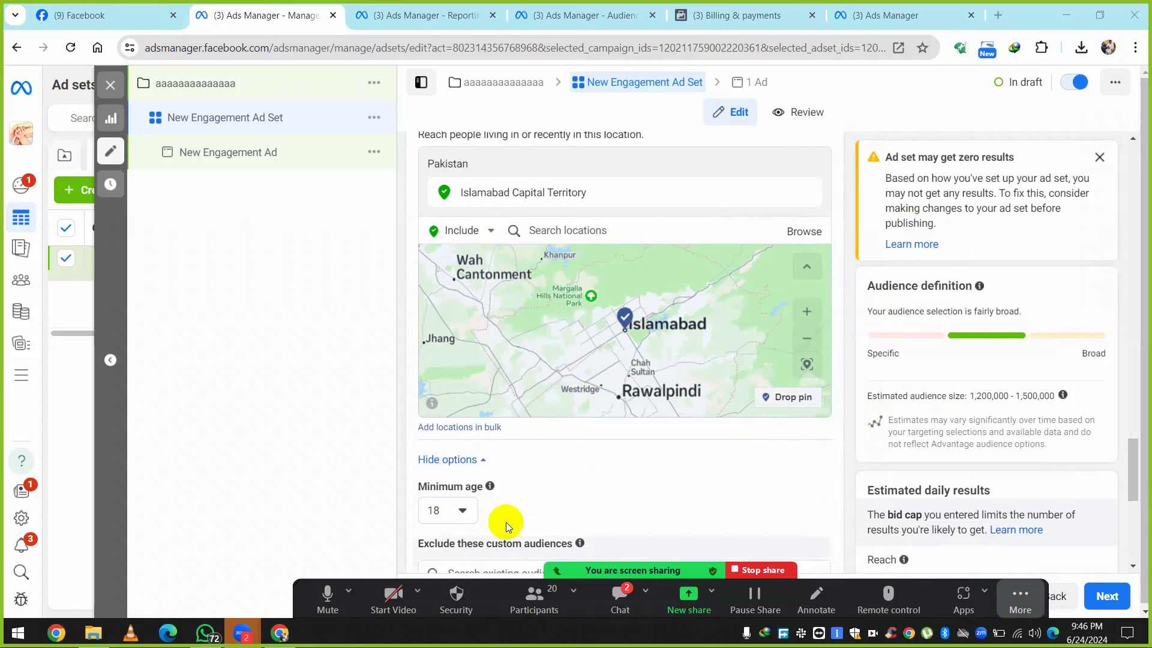
# Type 'yout' in the excluded custom audiences search, then clear it.
pyautogui.moveTo(1132, 458); pyautogui.dragTo(1139, 483)
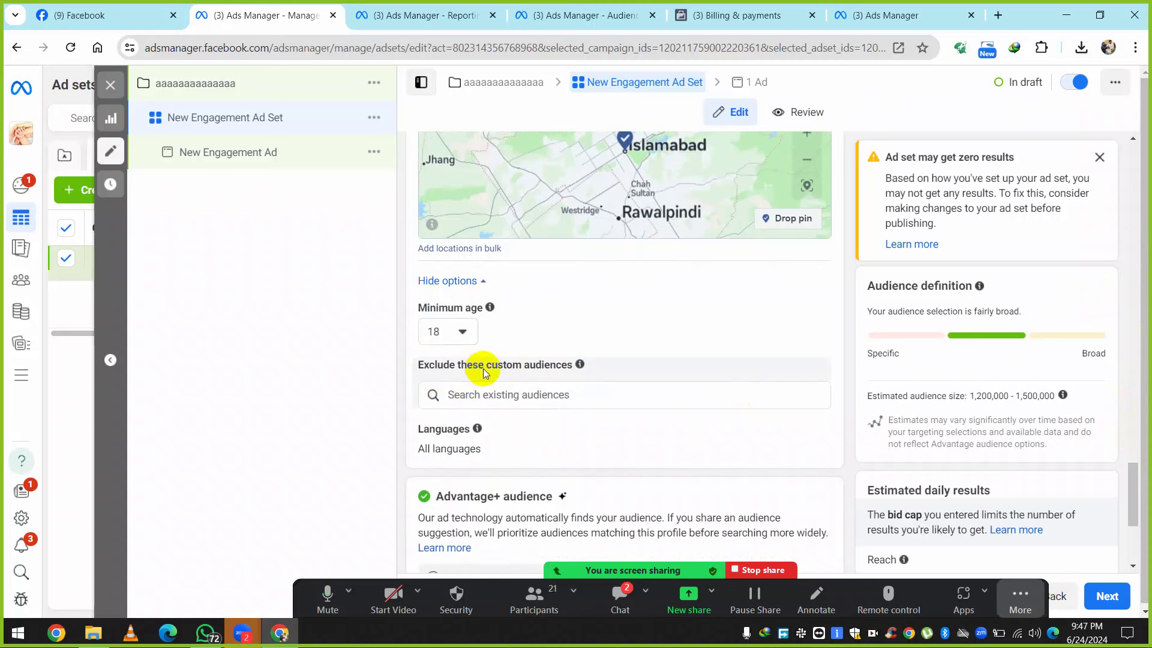
pyautogui.click(533, 398)
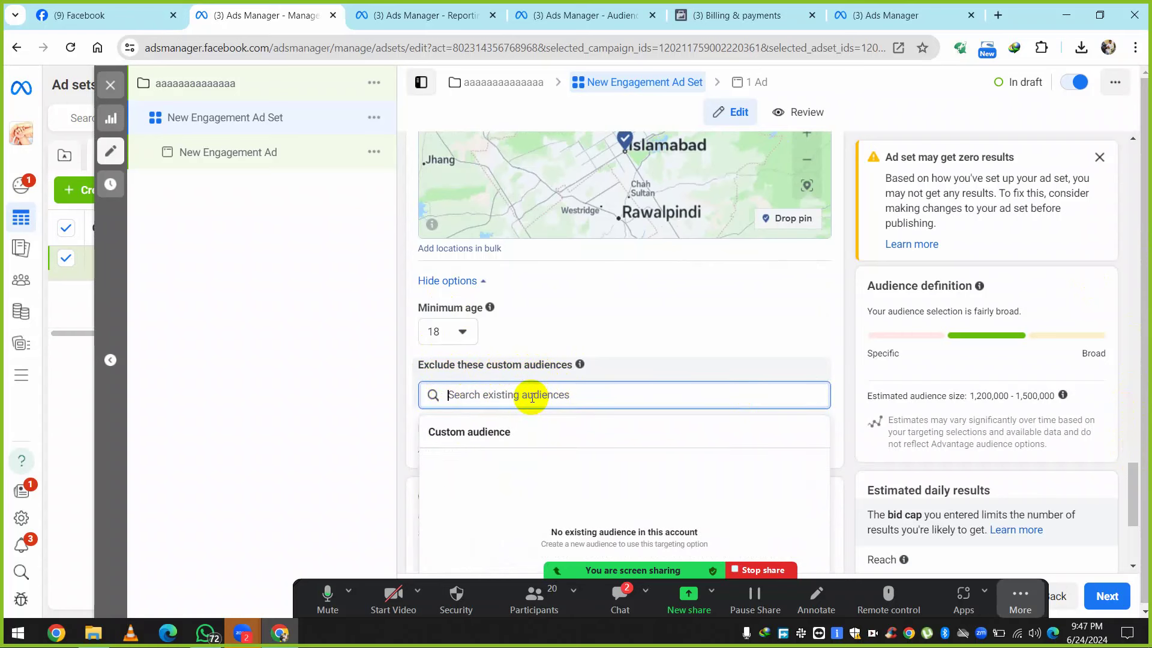
pyautogui.write('youtube')
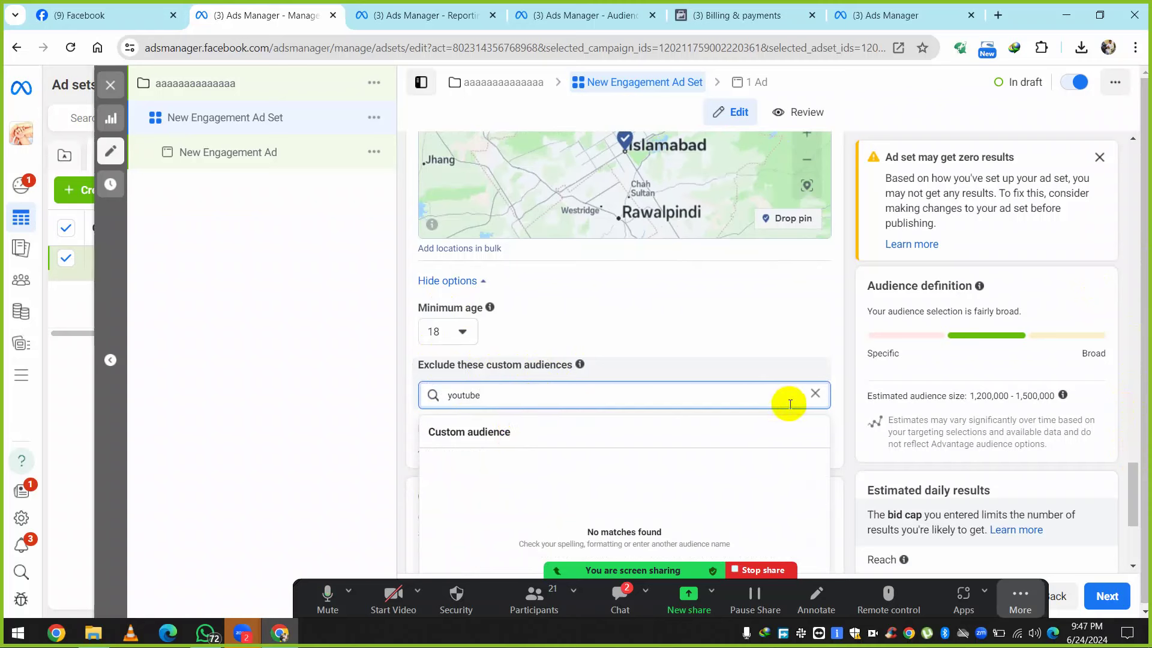
pyautogui.click(816, 394)
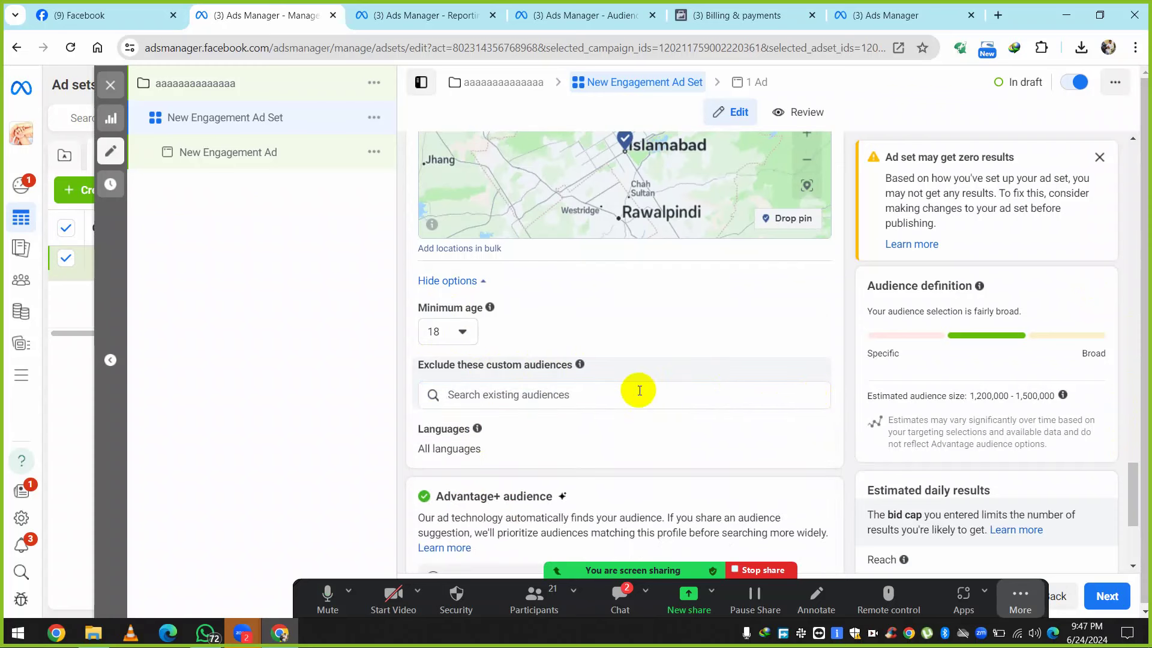
pyautogui.click(545, 402)
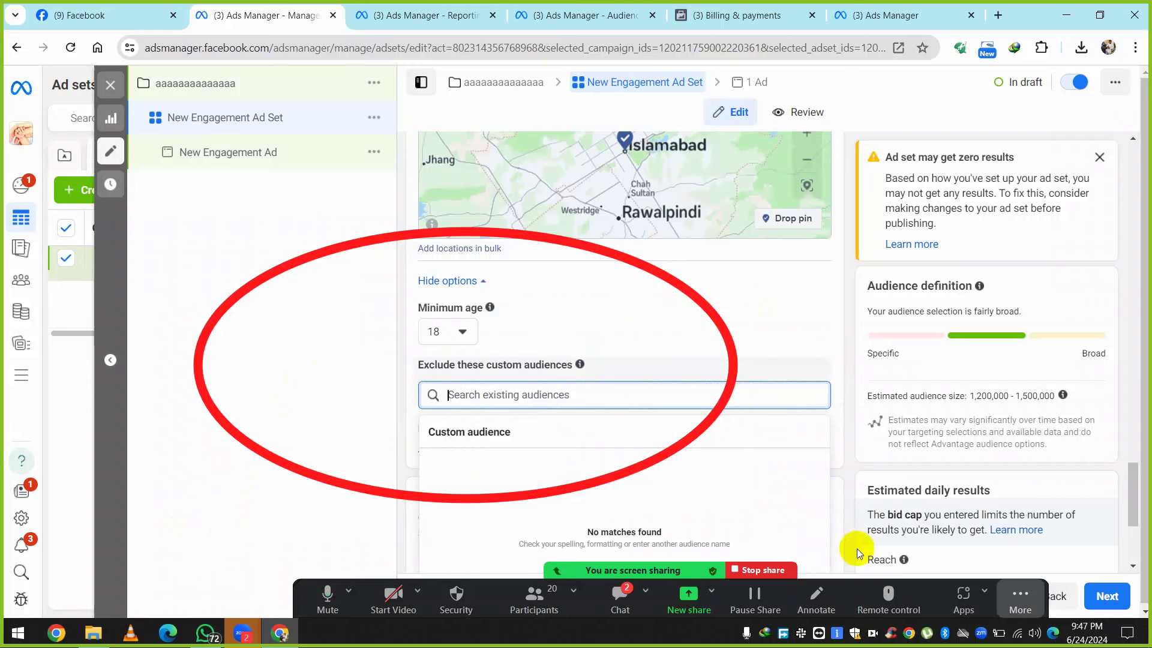
# Disable annotation for other Zoom participants and return to the age settings.
pyautogui.click(1017, 594)
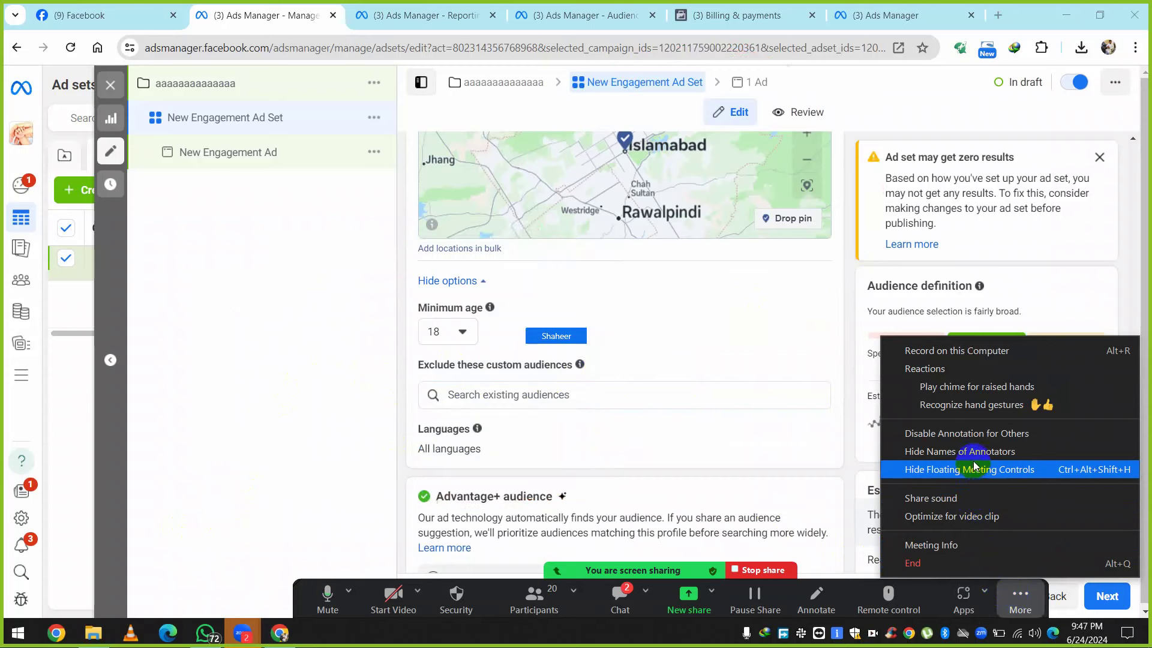
pyautogui.click(968, 433)
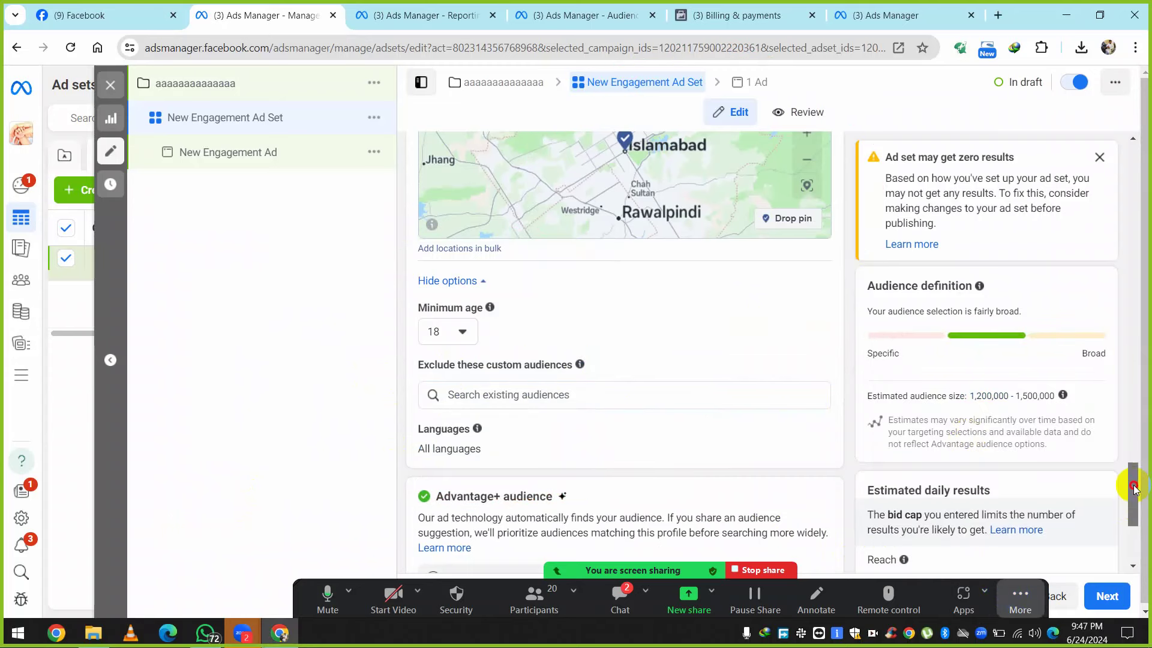
pyautogui.moveTo(1133, 484); pyautogui.dragTo(1132, 522)
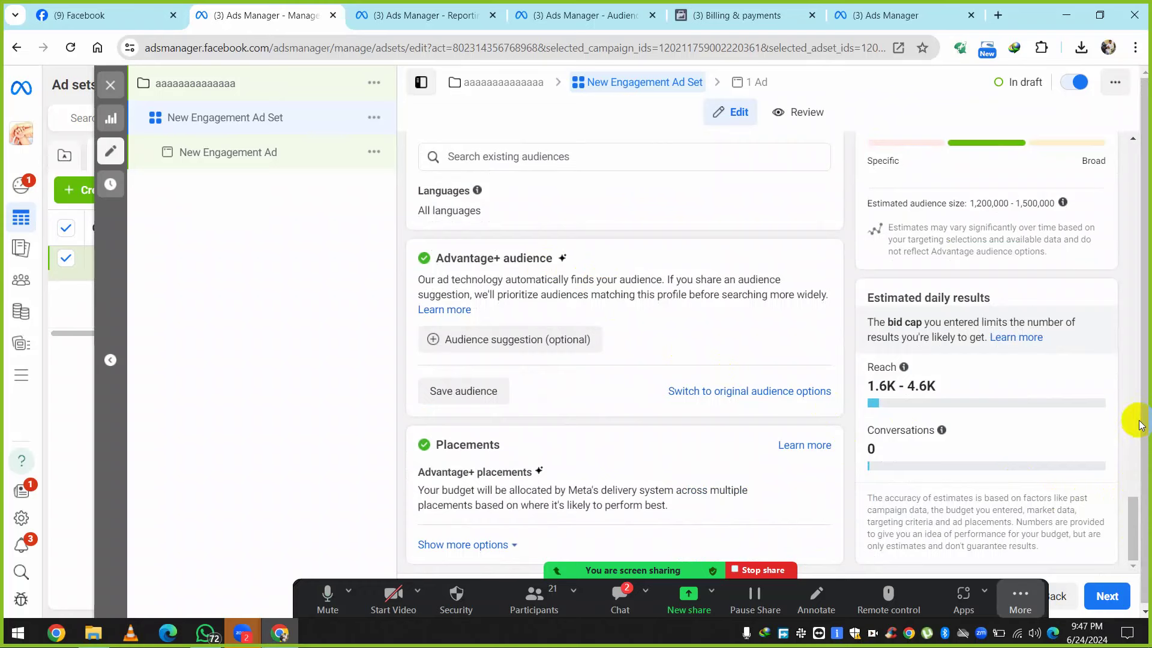
pyautogui.moveTo(1134, 528)
pyautogui.mouseDown()
pyautogui.moveTo(1134, 435)
pyautogui.moveTo(1134, 507)
pyautogui.mouseUp()
# Set the ad set's minimum age to 22.
pyautogui.click(463, 321)
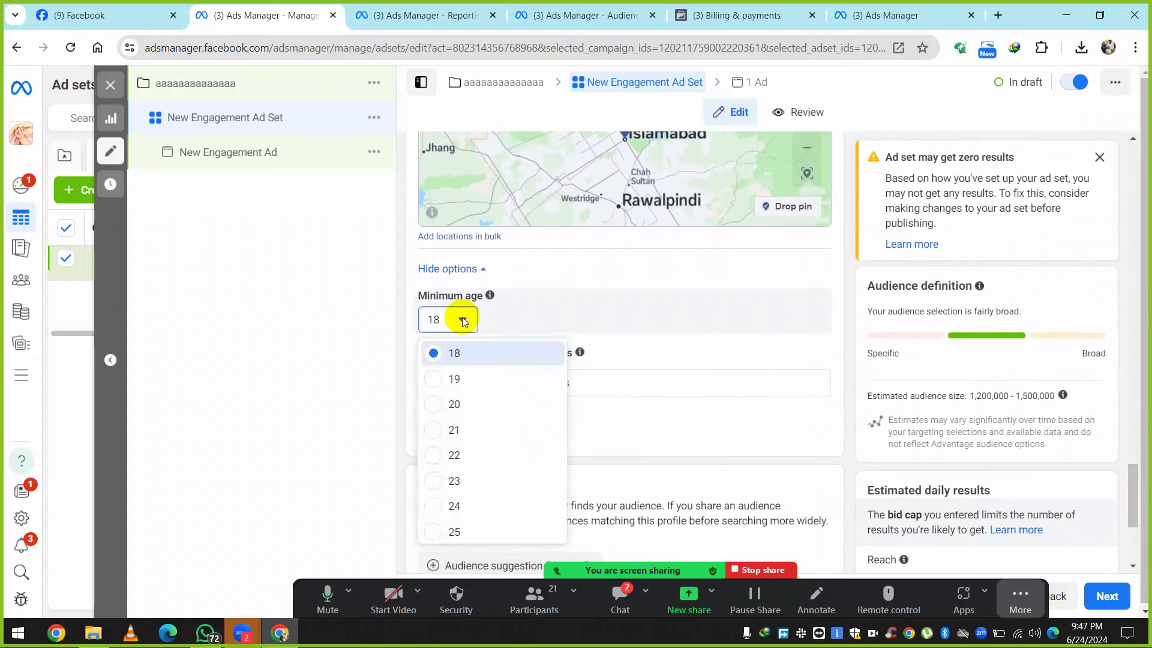
pyautogui.click(437, 456)
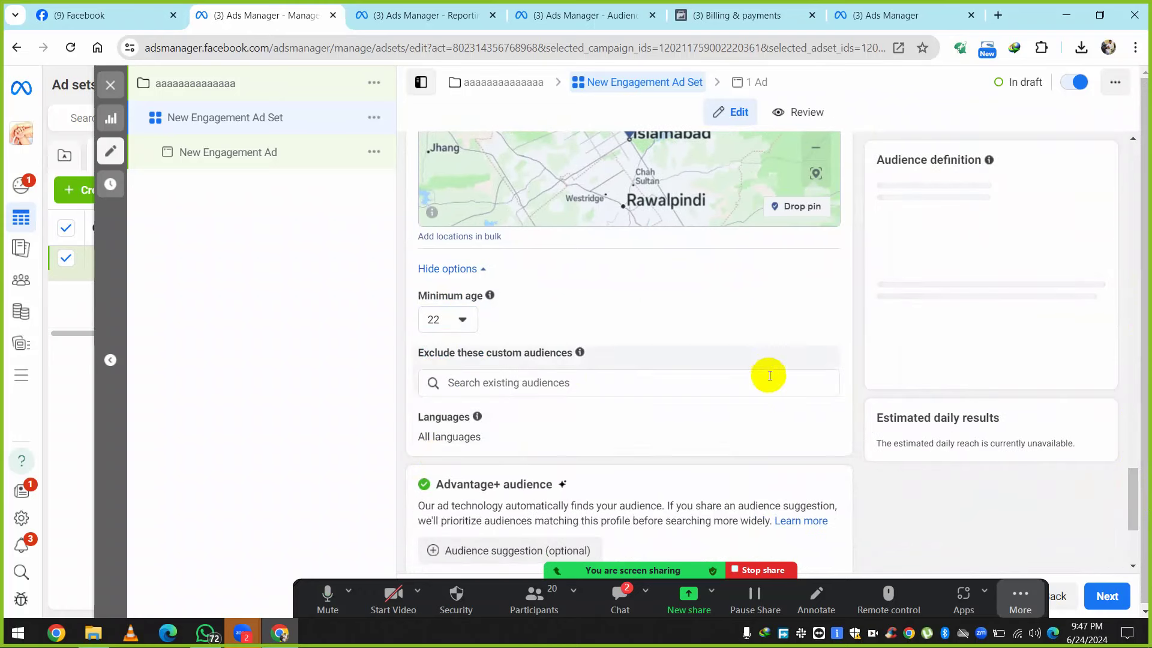
pyautogui.click(515, 384)
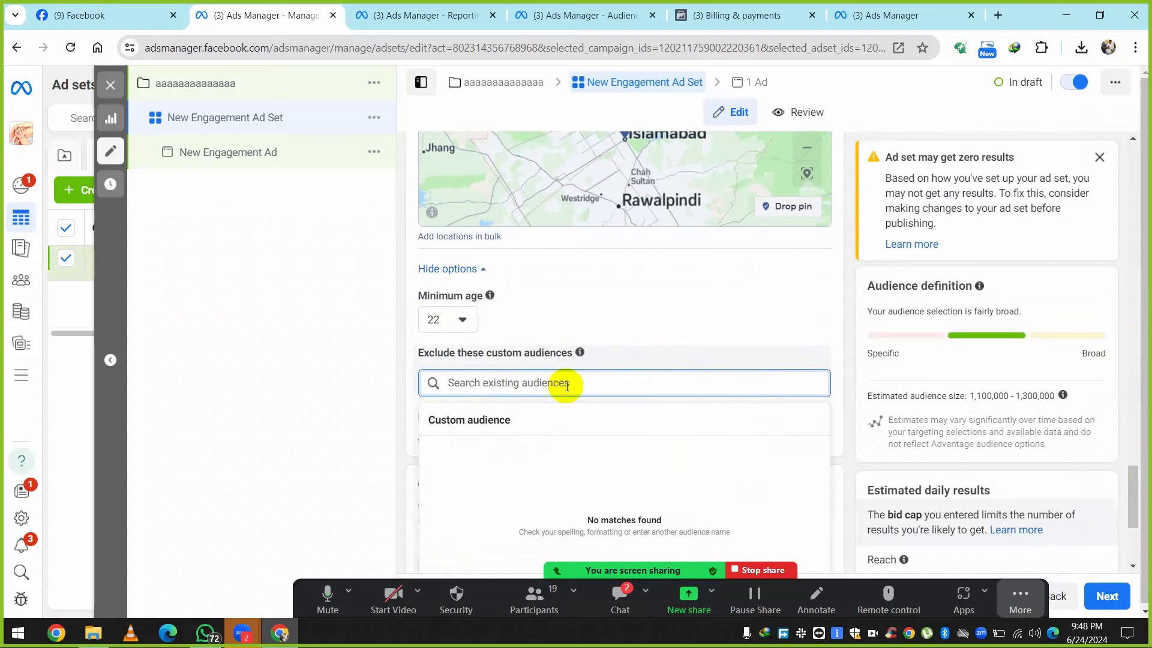
pyautogui.click(1133, 491)
pyautogui.moveTo(1133, 491); pyautogui.dragTo(1132, 529)
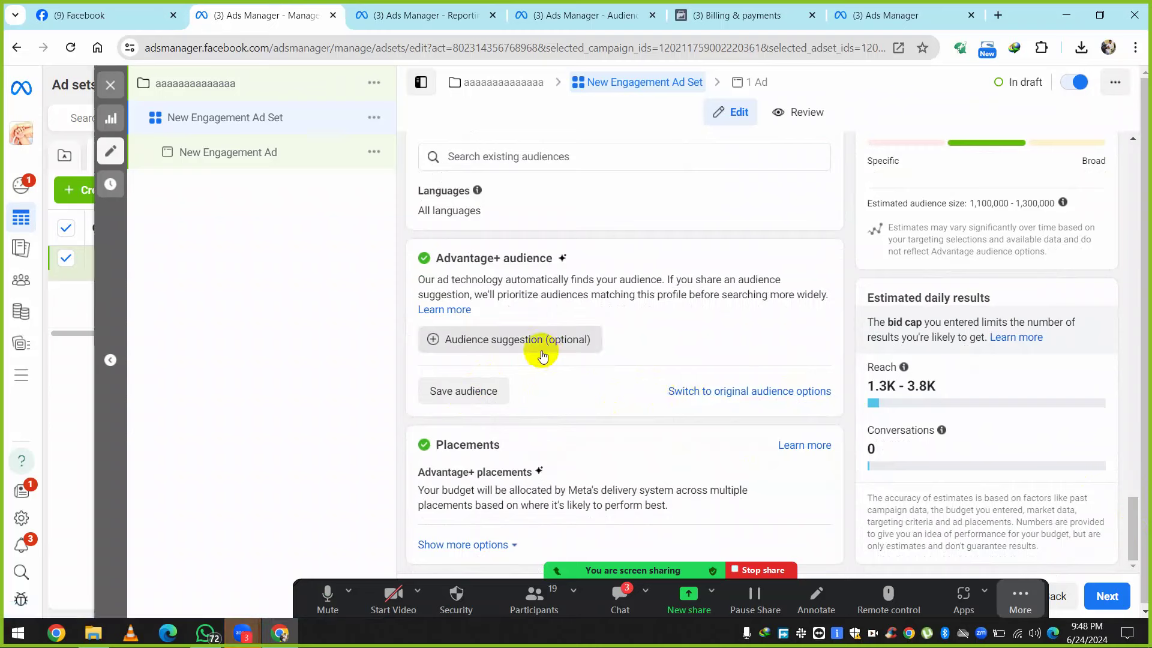
# Reveal the extra Placements options, including brand safety and suitability.
pyautogui.moveTo(536, 352)
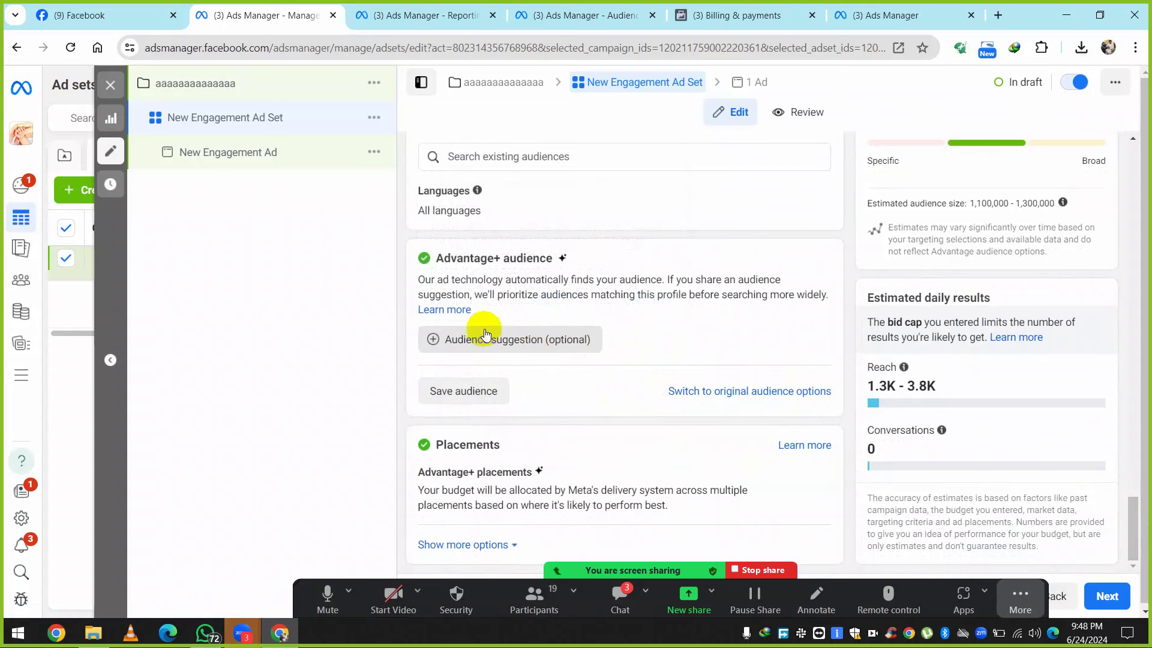
pyautogui.moveTo(1147, 540); pyautogui.dragTo(1147, 544)
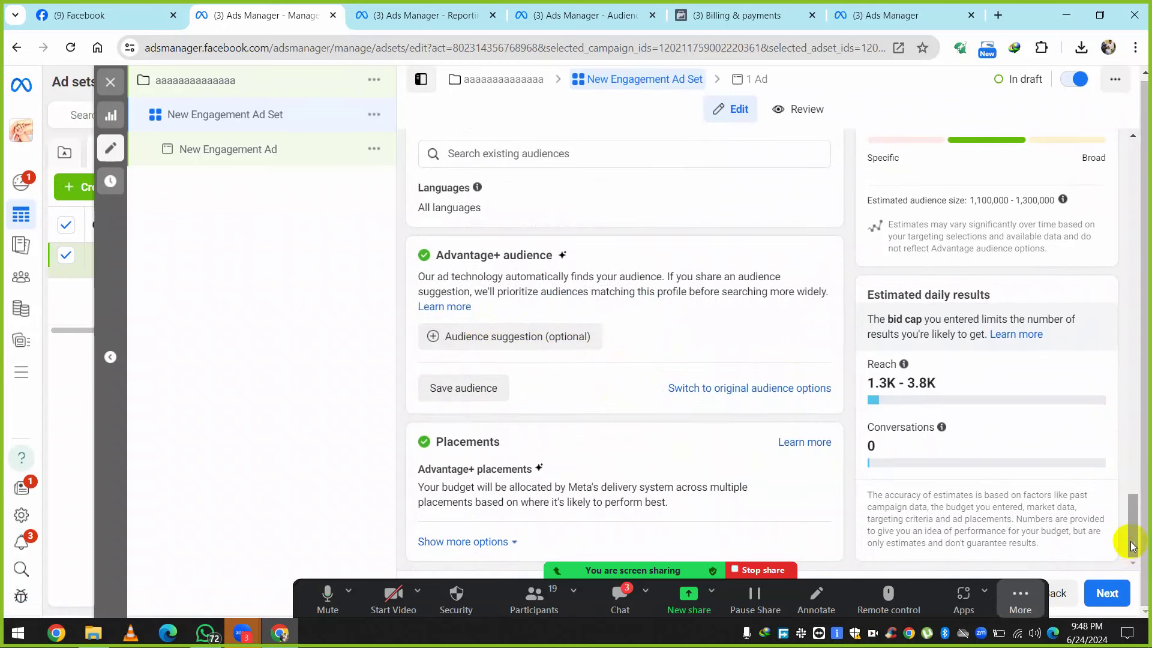
pyautogui.click(481, 540)
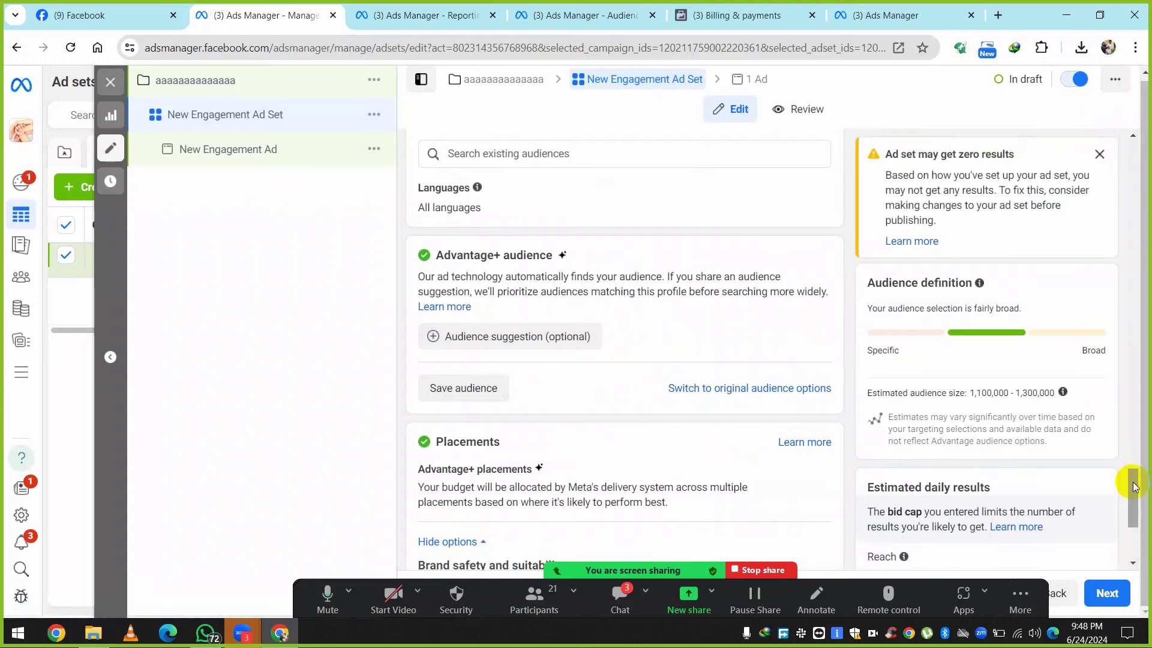
pyautogui.moveTo(1130, 480); pyautogui.dragTo(1133, 526)
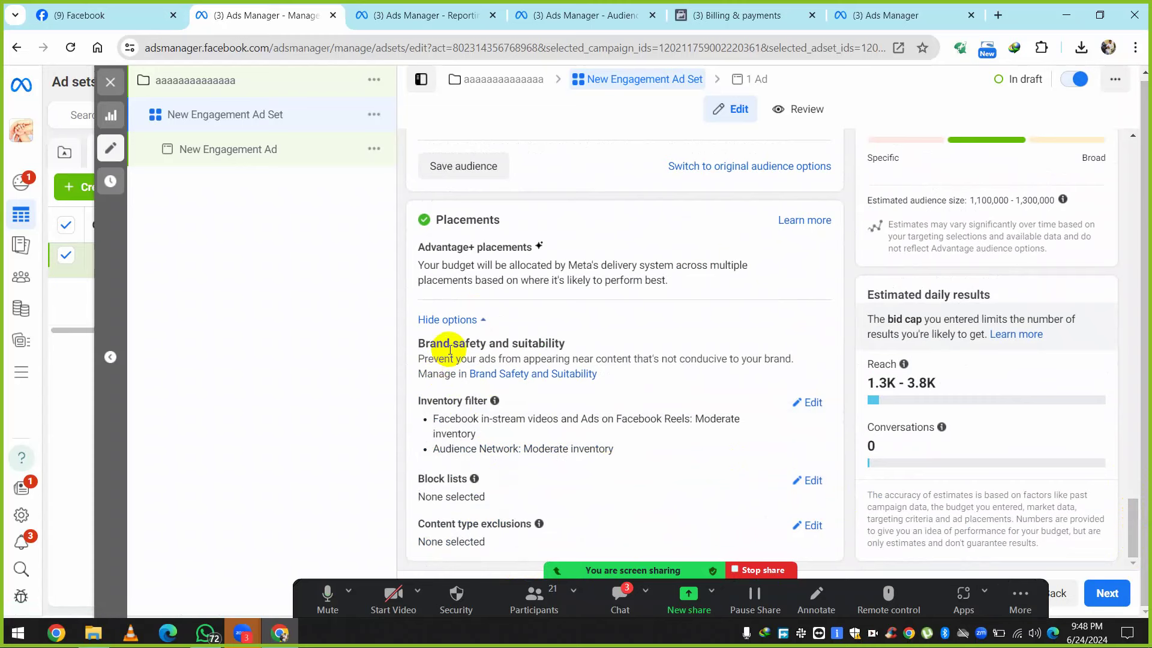
# Open the New Engagement Ad and select its ad name without changing it.
pyautogui.click(222, 154)
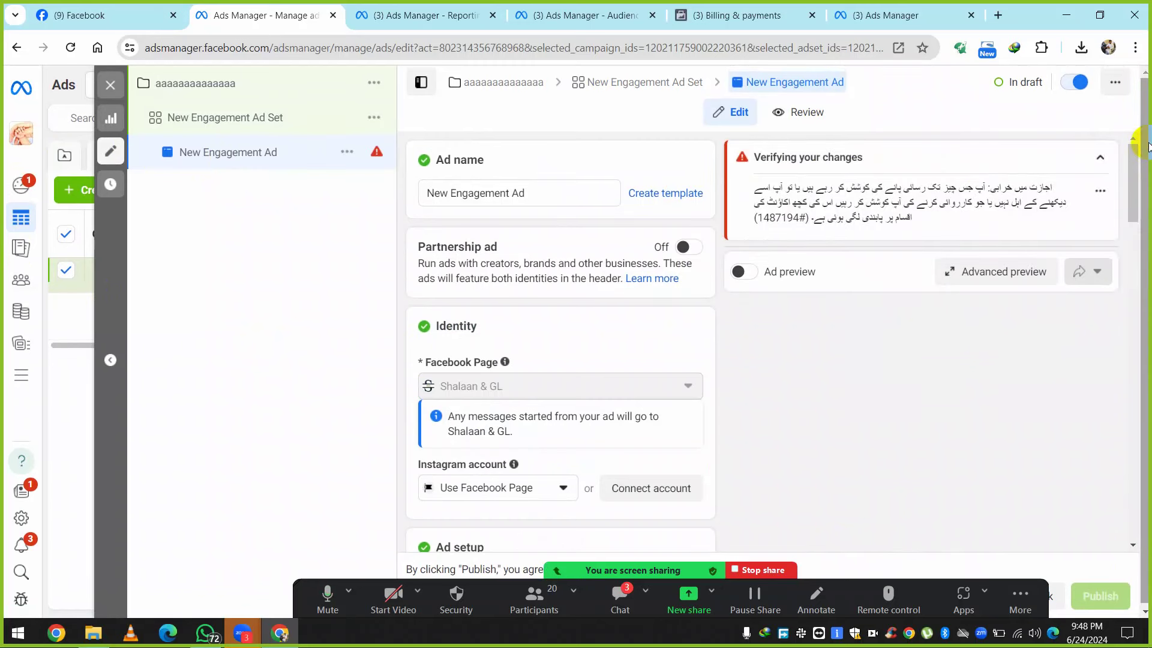
pyautogui.click(559, 196)
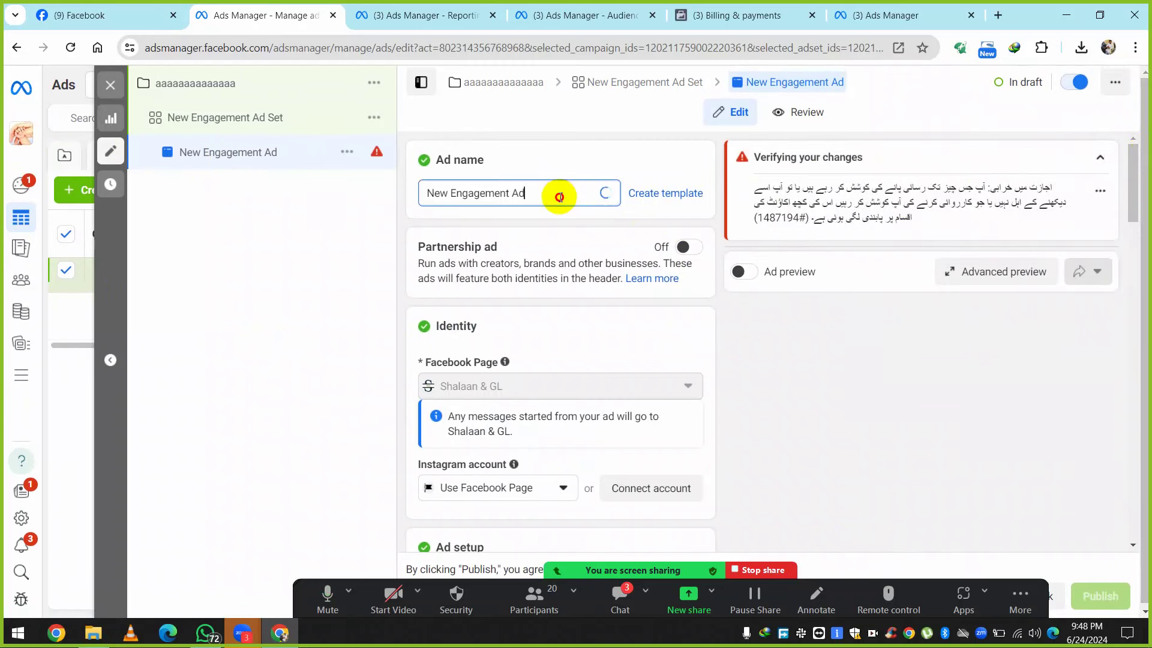
pyautogui.moveTo(559, 196); pyautogui.dragTo(451, 208)
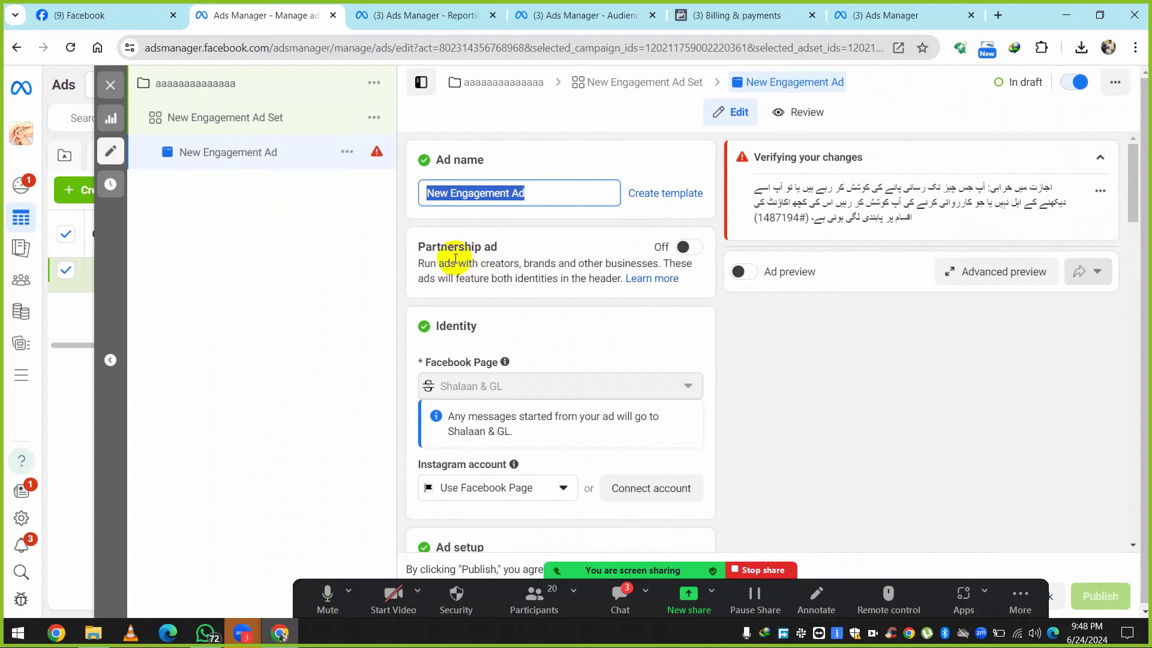
pyautogui.click(694, 256)
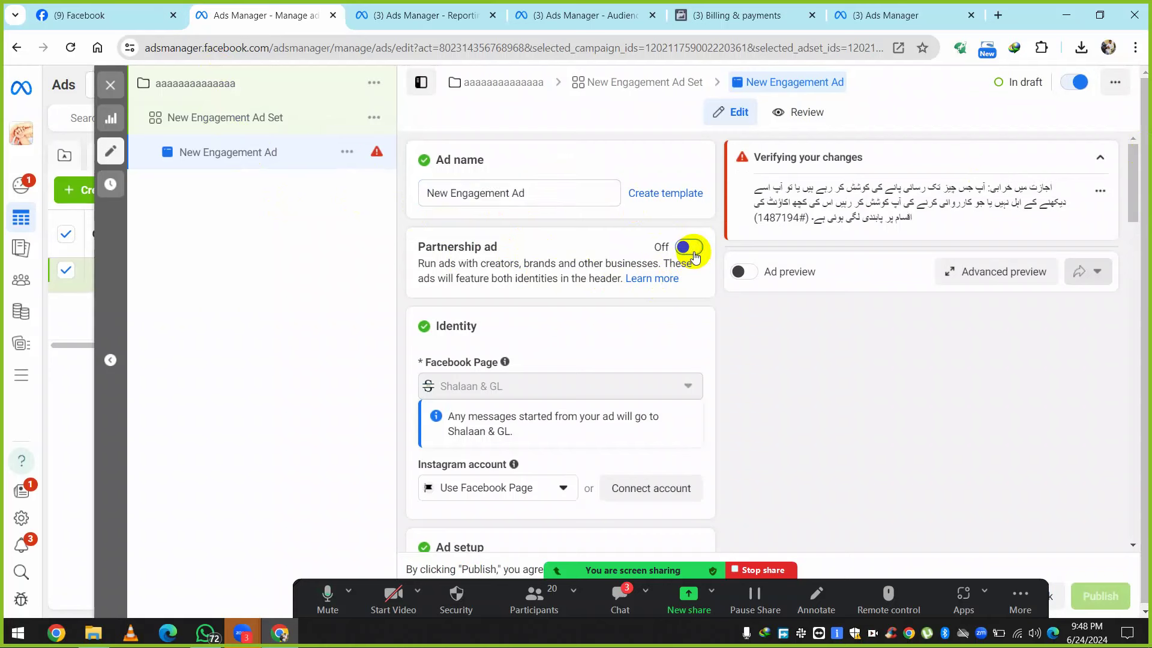
# Toggle Partnership ad on and back off, leaving the Instagram account unchanged.
pyautogui.click(693, 252)
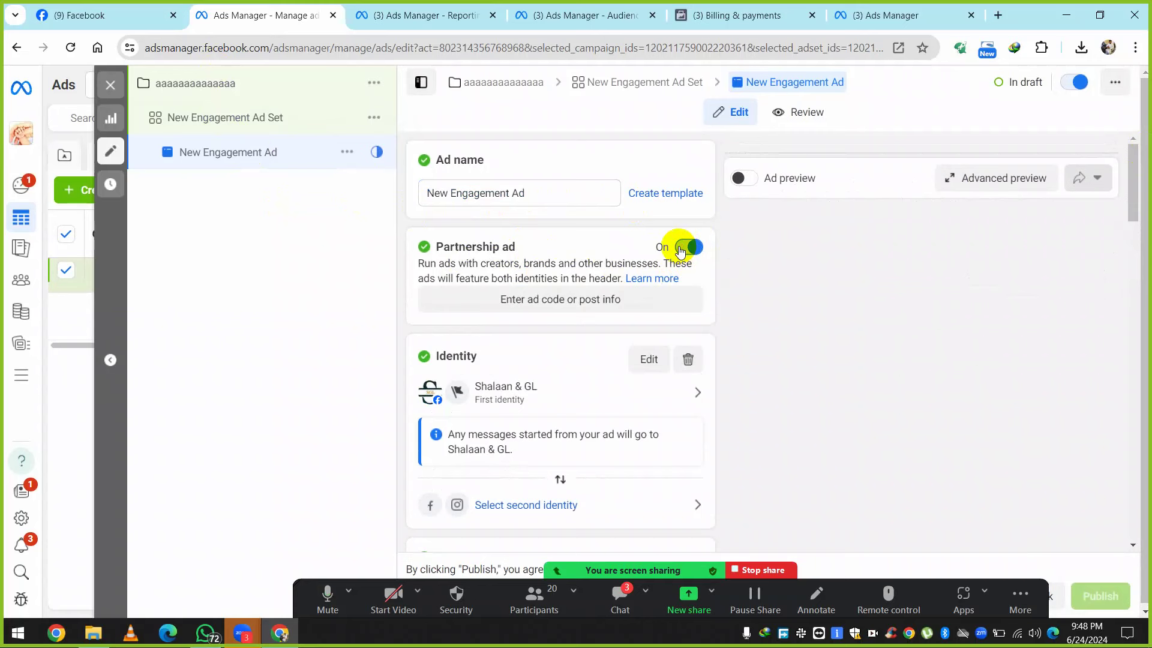
pyautogui.click(679, 251)
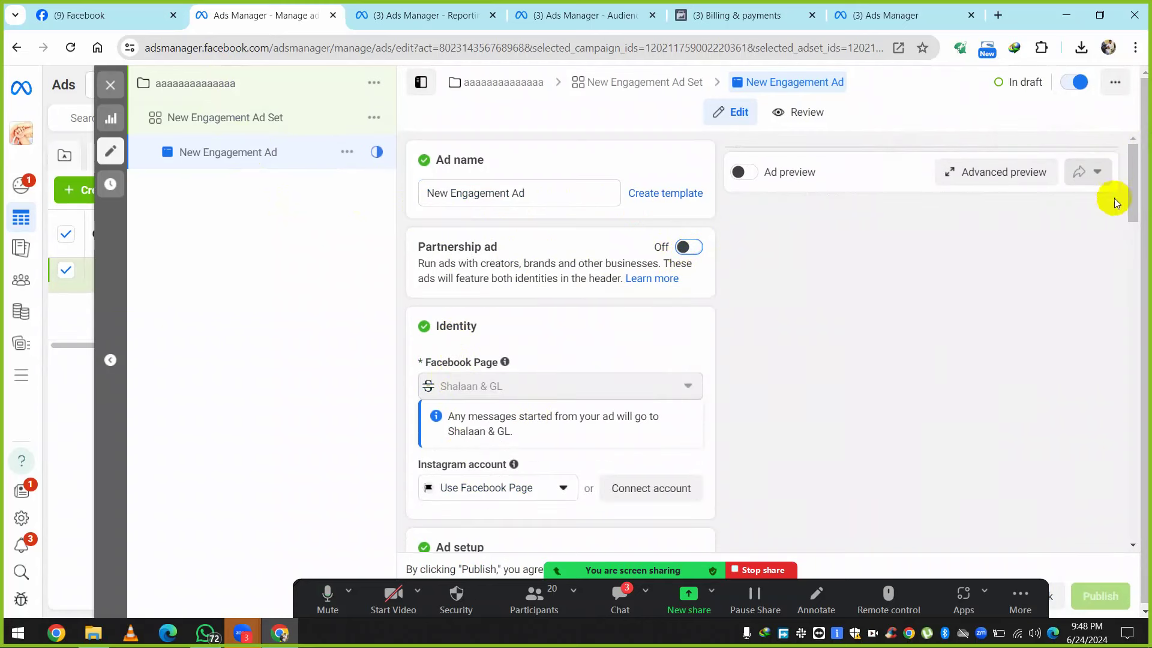
pyautogui.moveTo(1126, 201); pyautogui.dragTo(1131, 233)
pyautogui.moveTo(673, 228)
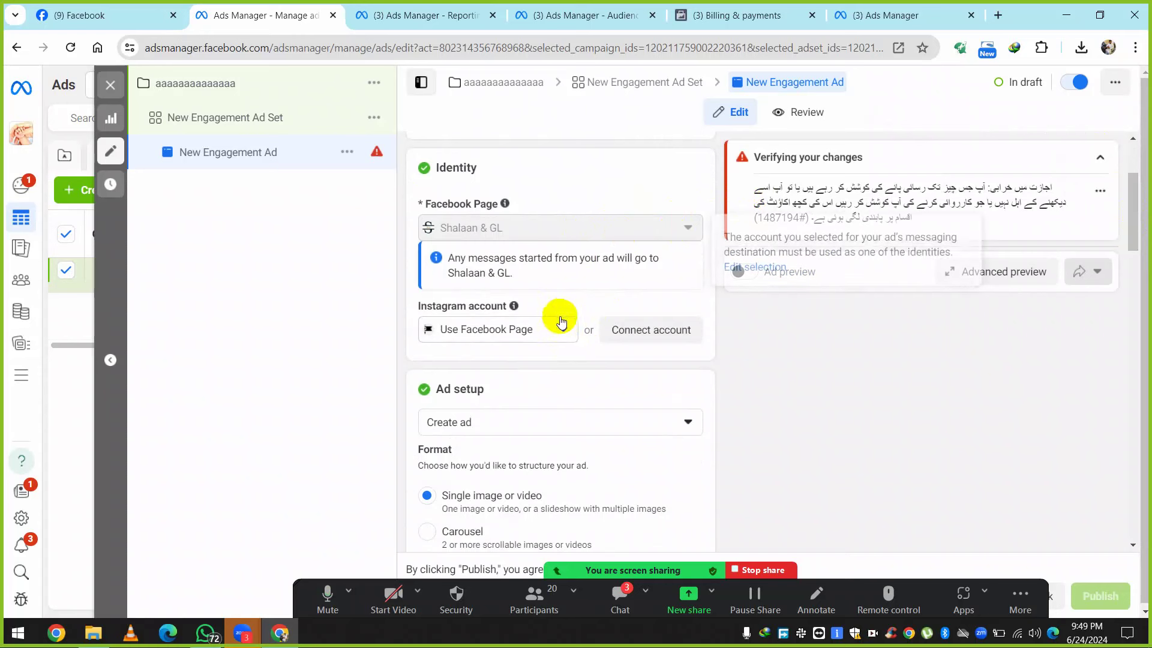
pyautogui.click(564, 338)
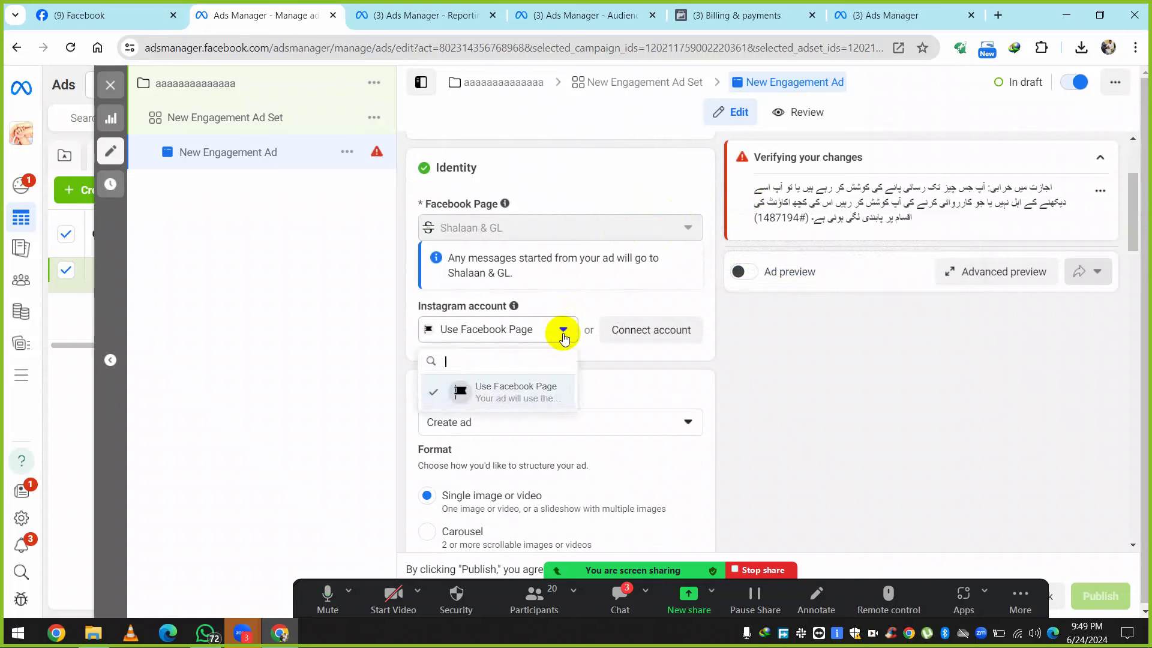
pyautogui.click(564, 337)
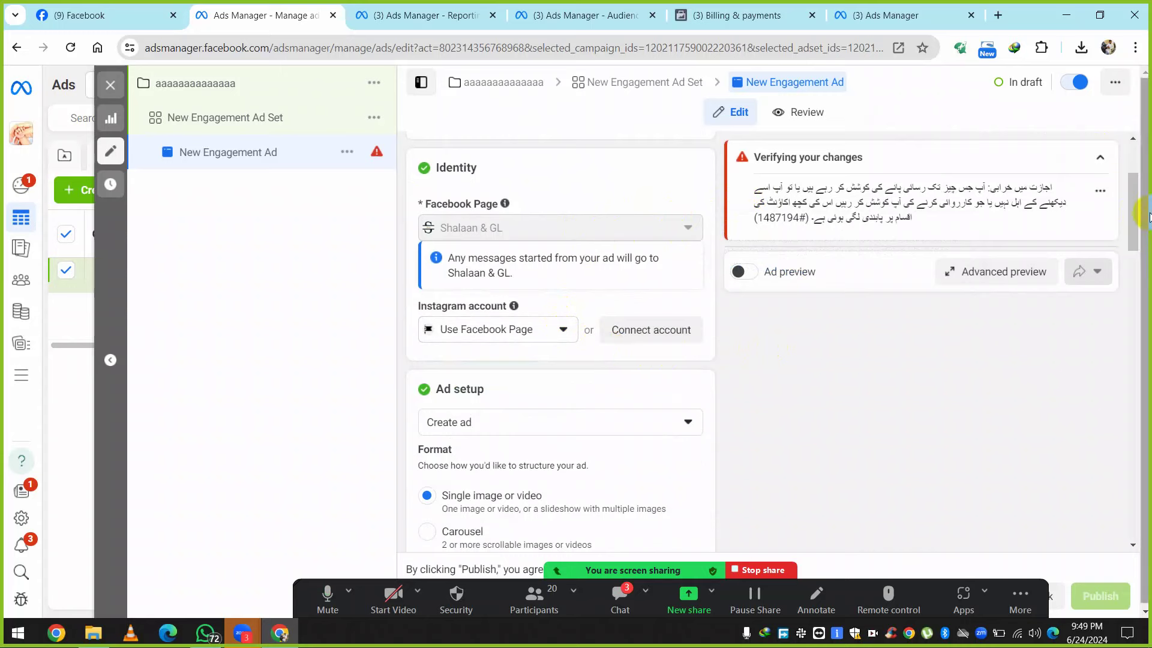
pyautogui.moveTo(1132, 213); pyautogui.dragTo(1133, 249)
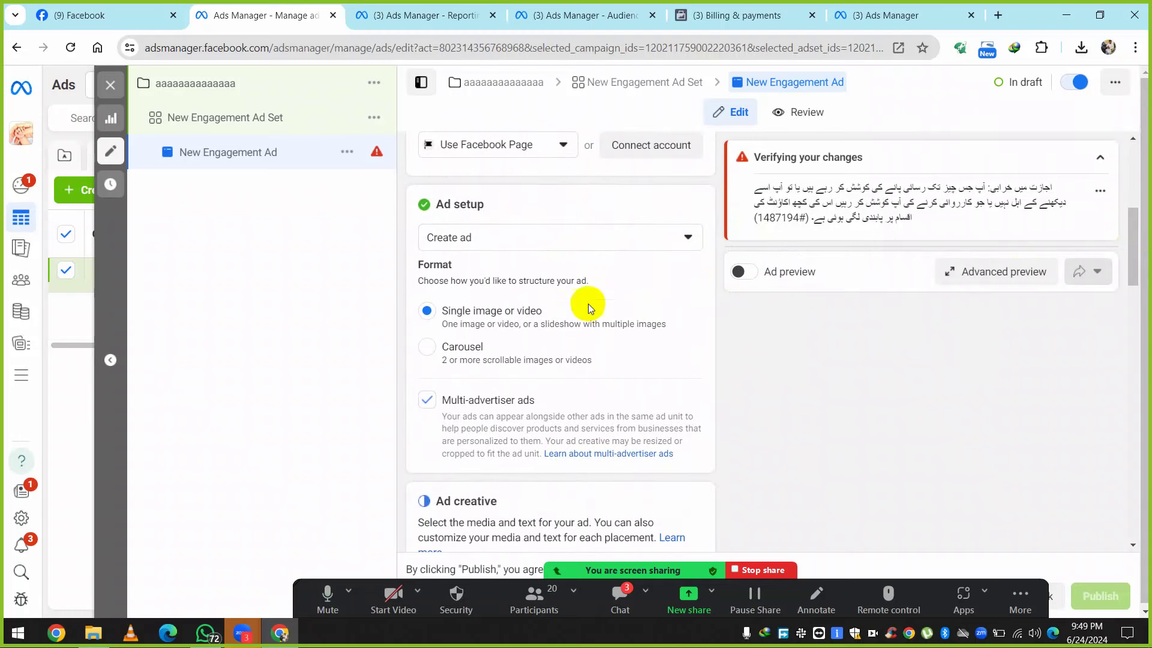
# Set the Ad setup format to Carousel and scroll down to the empty carousel cards section.
pyautogui.click(427, 348)
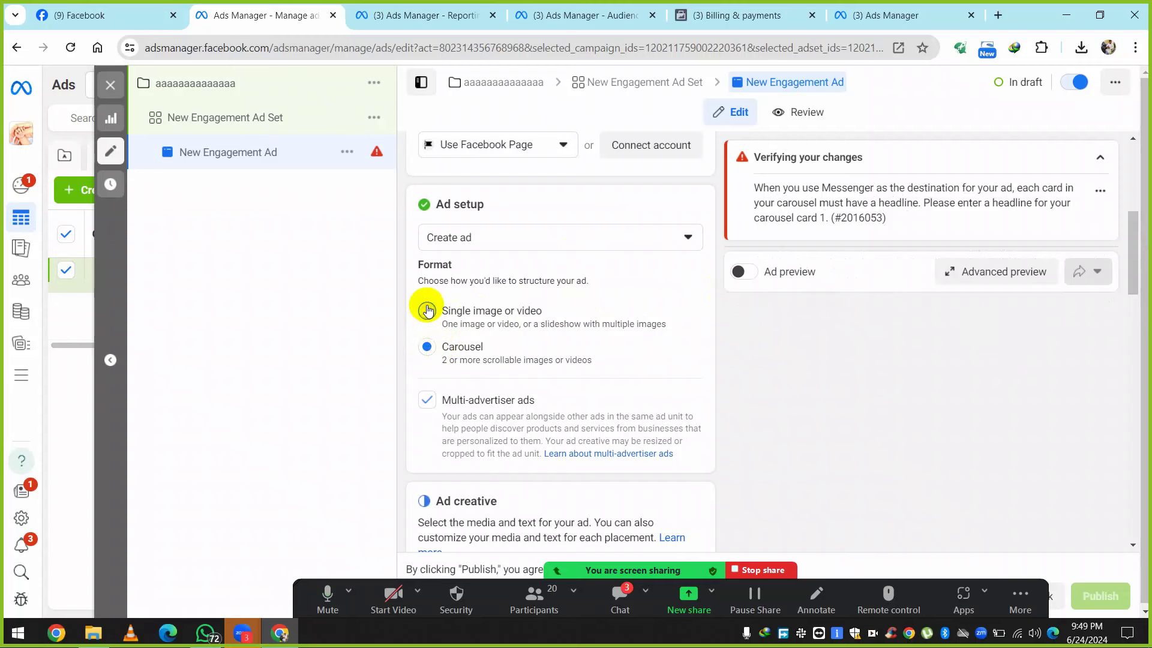
pyautogui.click(427, 310)
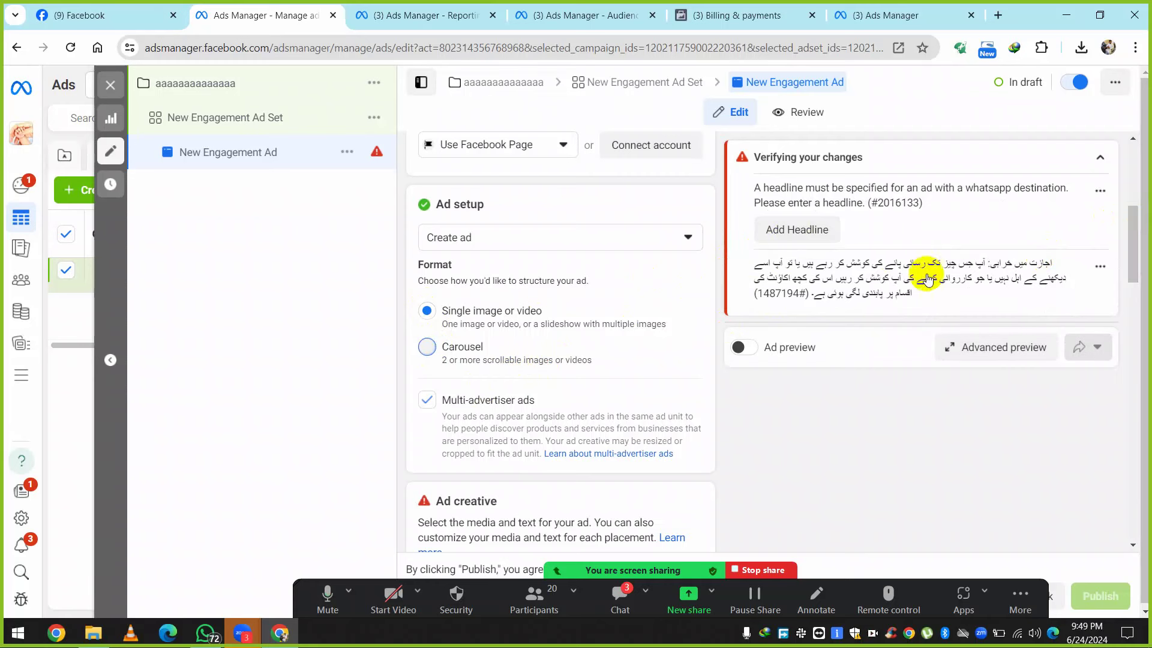
pyautogui.moveTo(1130, 244); pyautogui.dragTo(1134, 291)
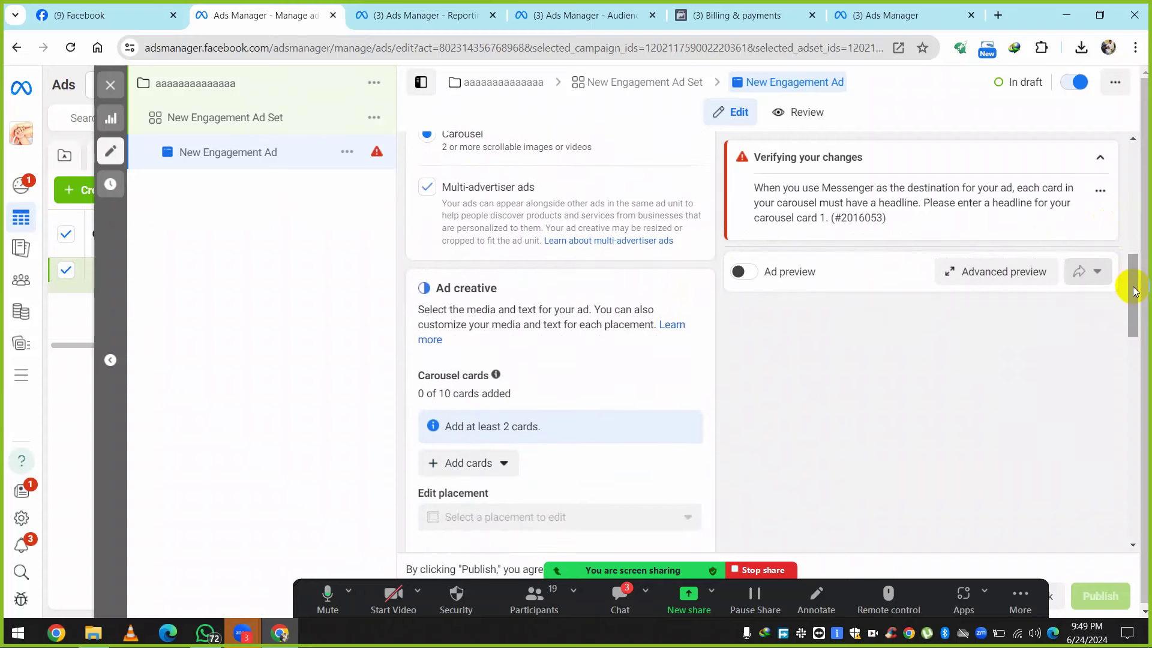
pyautogui.moveTo(1134, 290); pyautogui.dragTo(1134, 308)
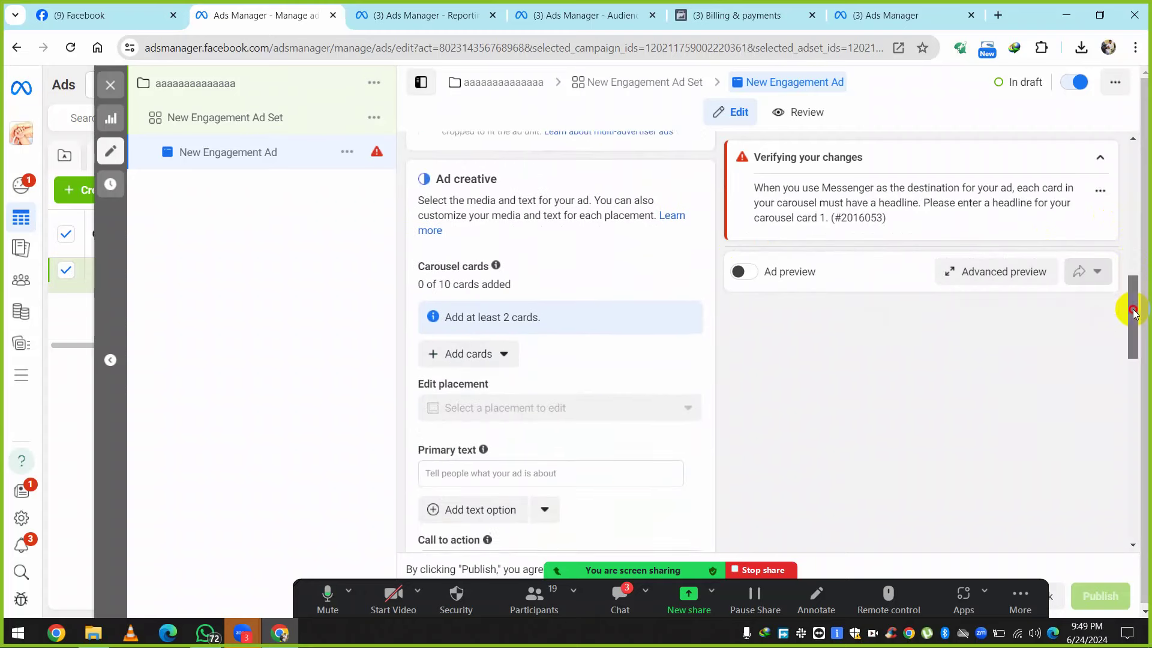
# Add five account images, from the JOIN US image to the Electrical Engineer poster, as carousel cards.
pyautogui.click(438, 351)
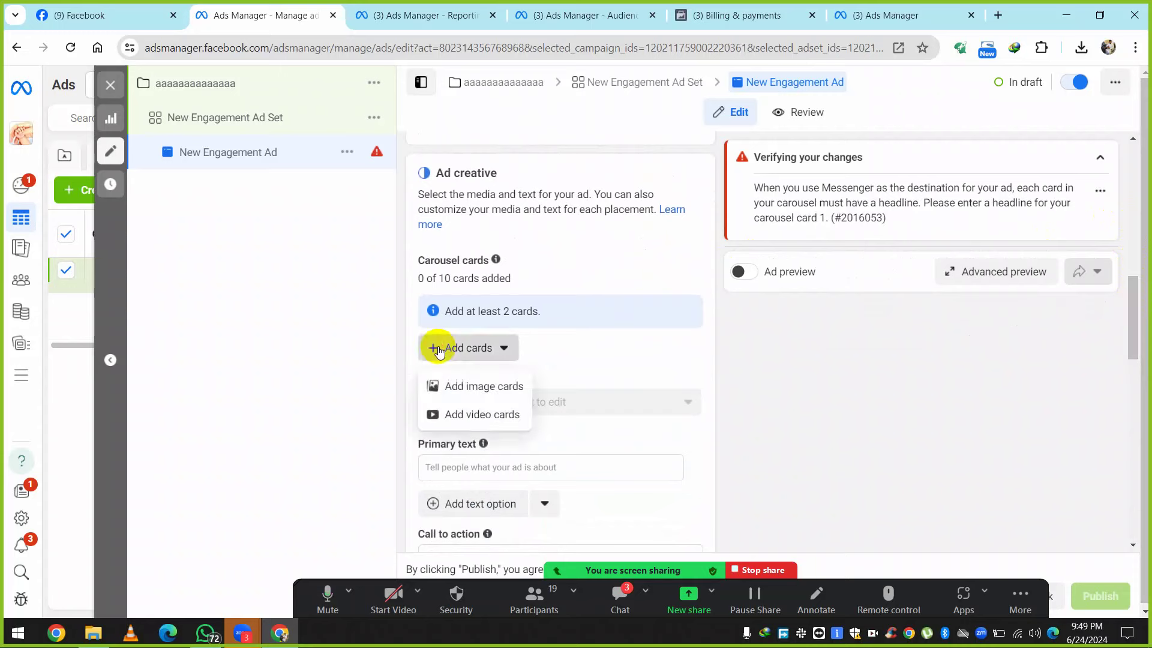
pyautogui.click(466, 387)
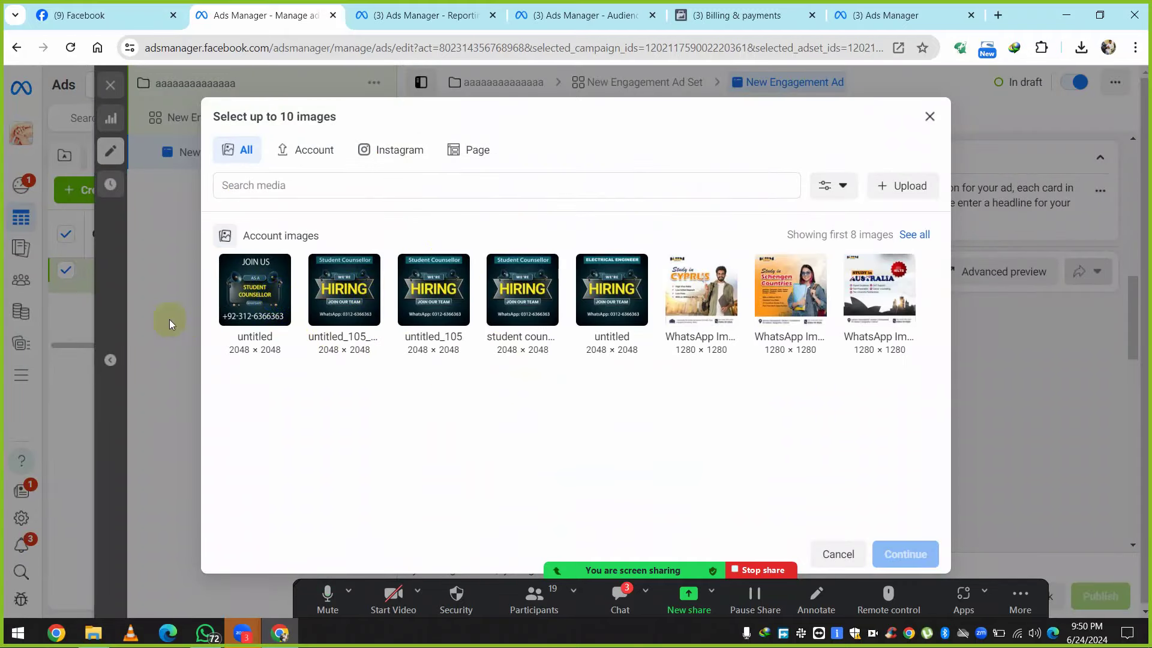
pyautogui.click(280, 295)
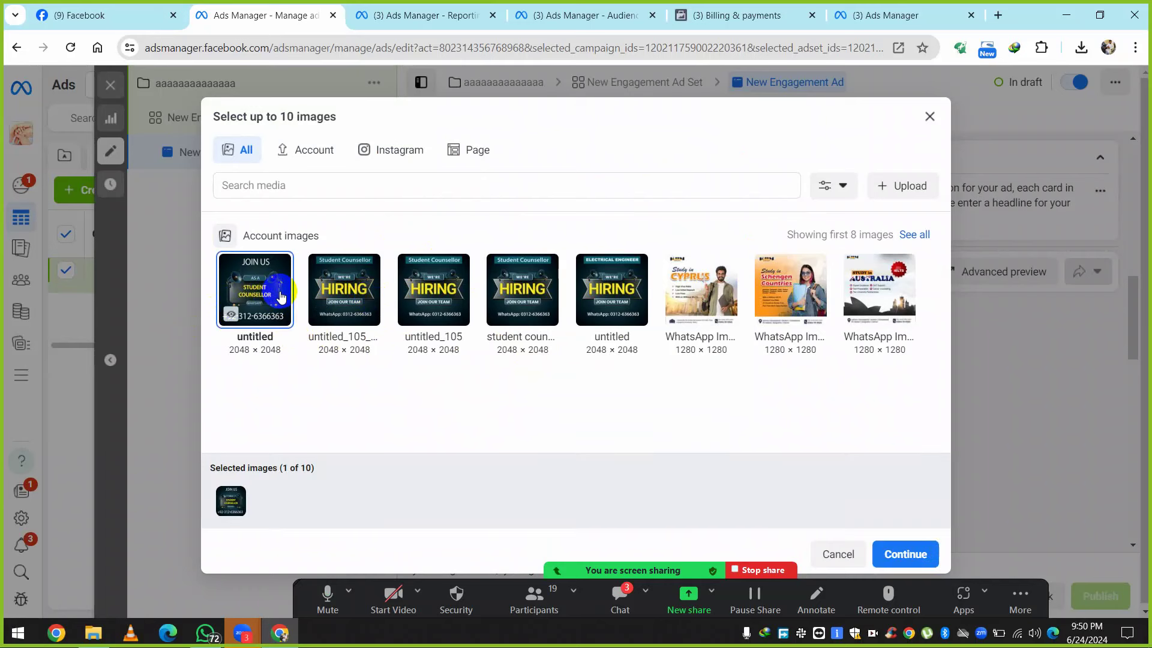
pyautogui.click(345, 302)
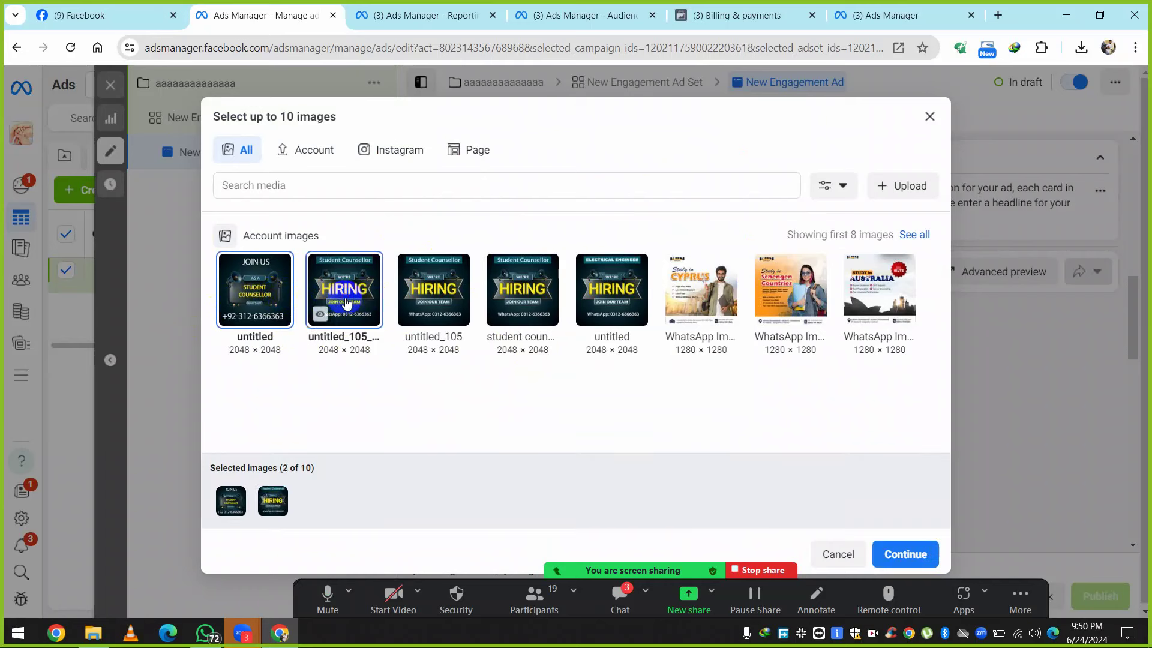
pyautogui.click(435, 286)
pyautogui.click(531, 294)
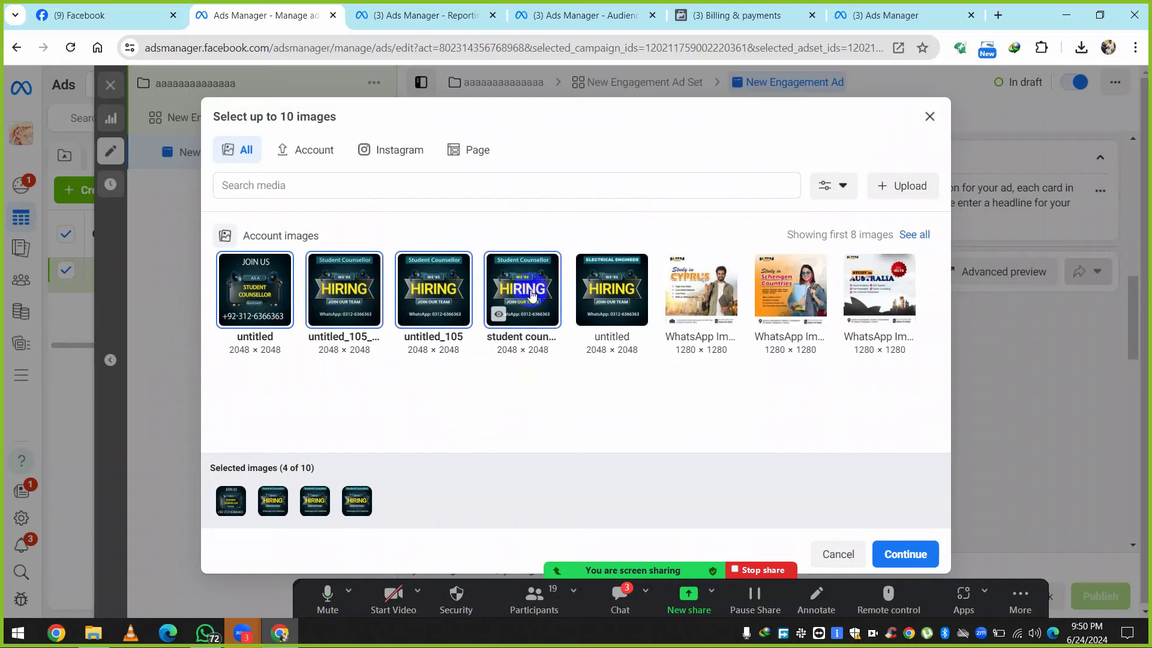
pyautogui.click(603, 293)
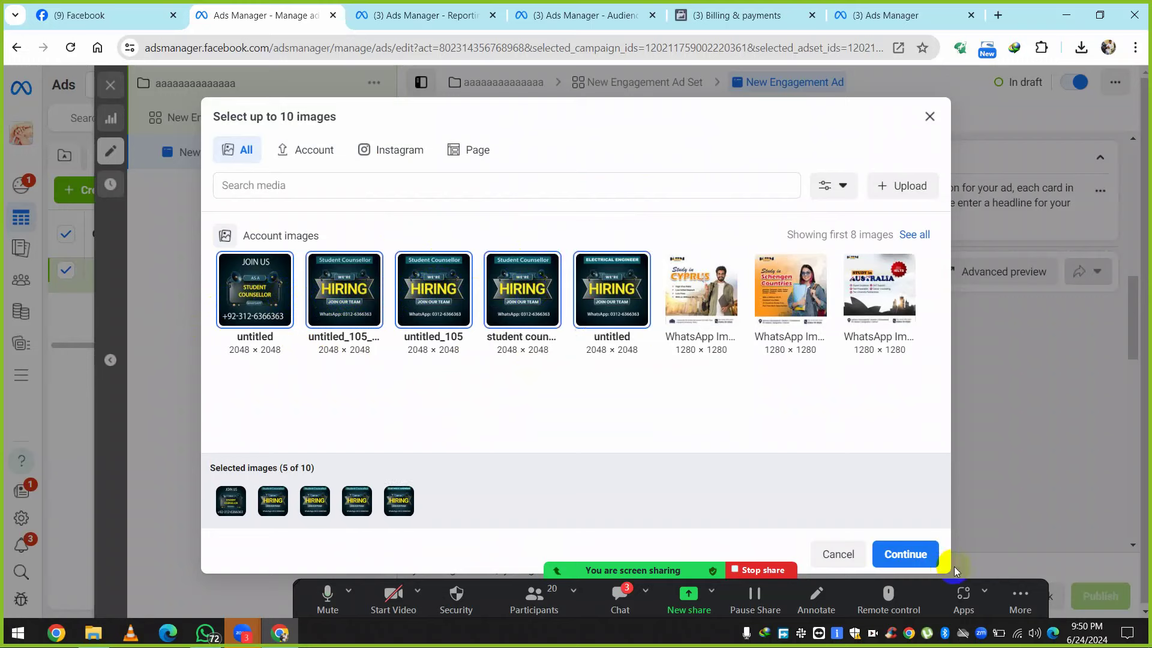
pyautogui.click(908, 554)
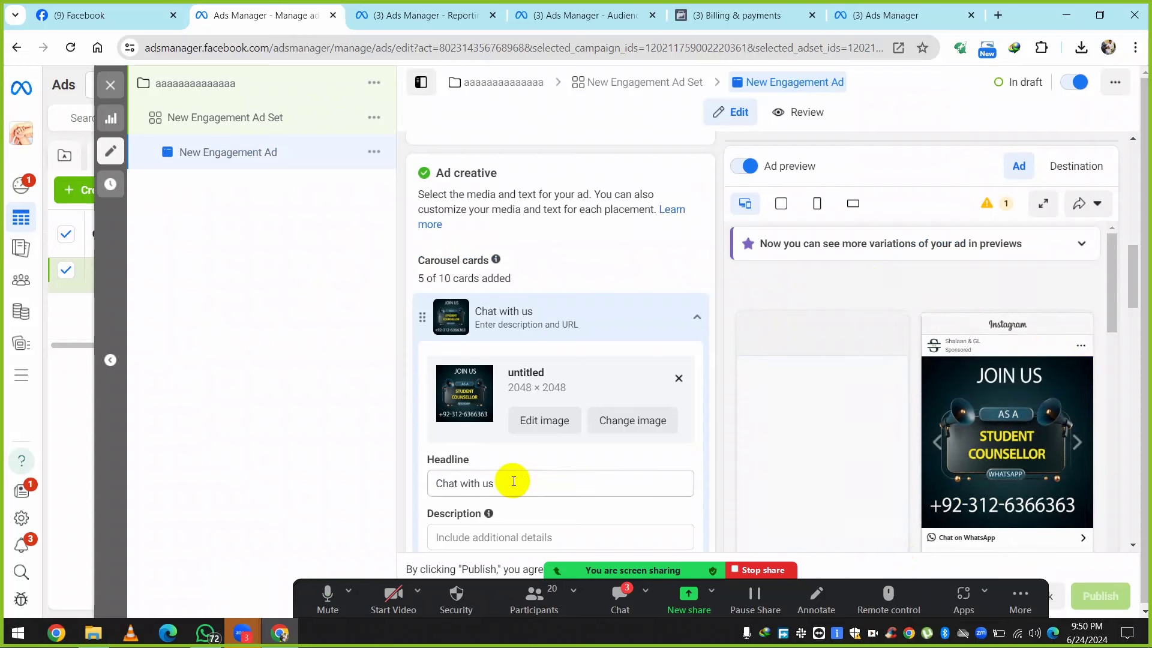
# Replace the first card's draft description with 'free Subscribers'.
pyautogui.click(503, 541)
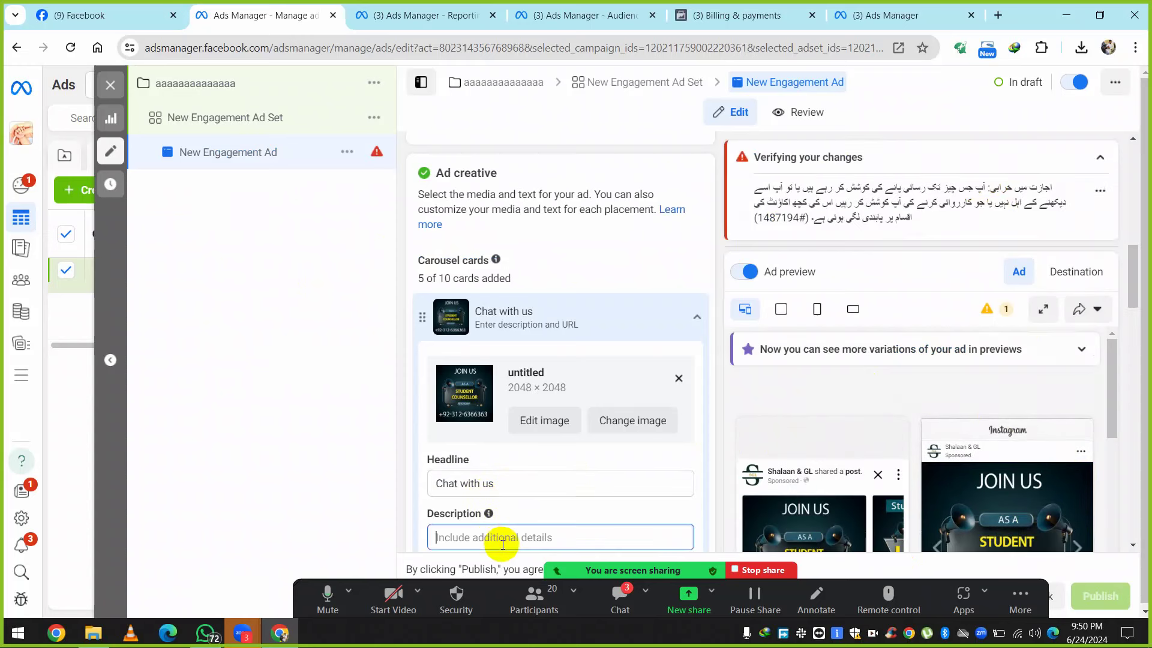
pyautogui.write('c')
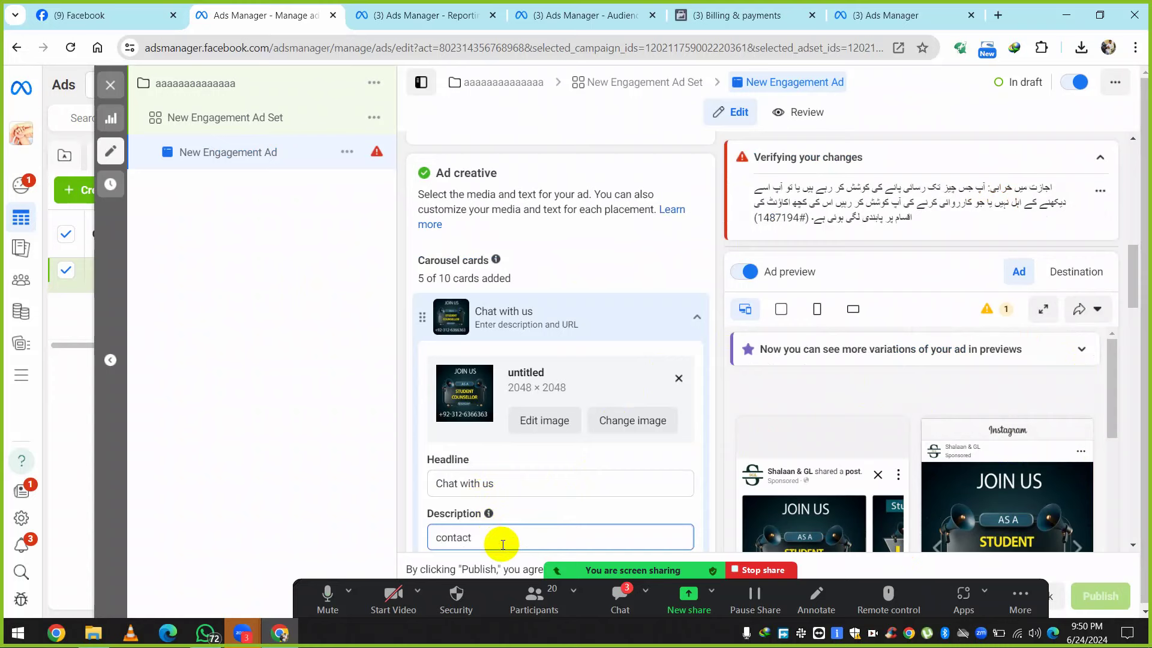
pyautogui.write('ontact')
pyautogui.press('BackSpace')
pyautogui.press('BackSpace')
pyautogui.press('BackSpace')
pyautogui.moveTo(458, 540); pyautogui.dragTo(428, 543)
pyautogui.press('BackSpace')
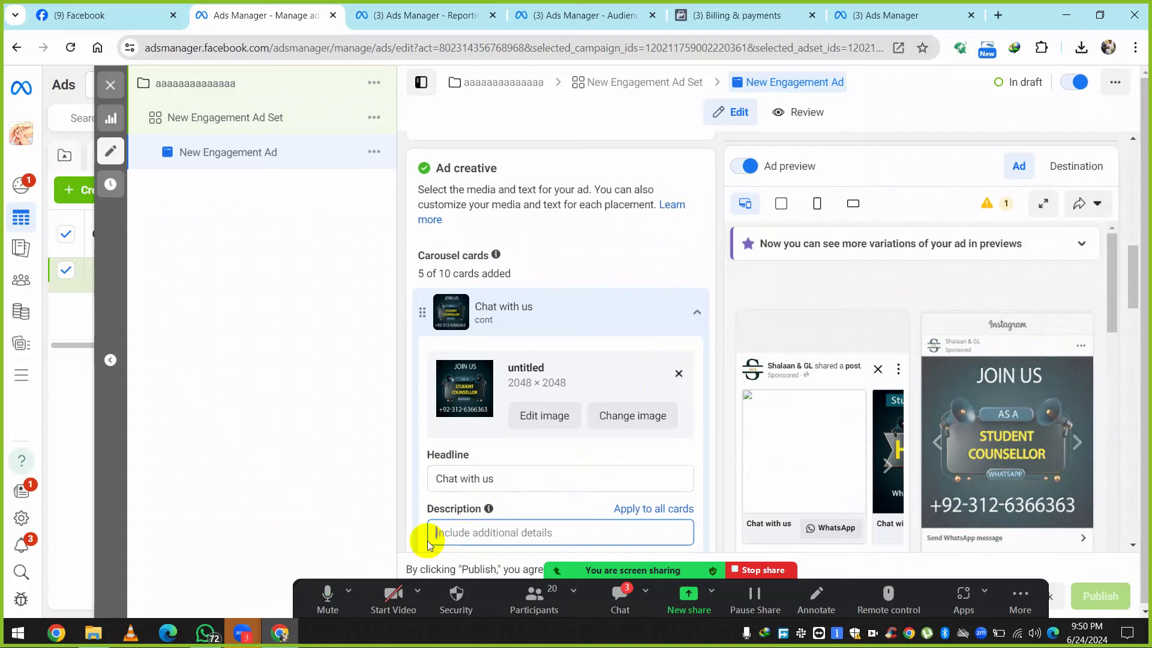
pyautogui.write('ree Subscri')
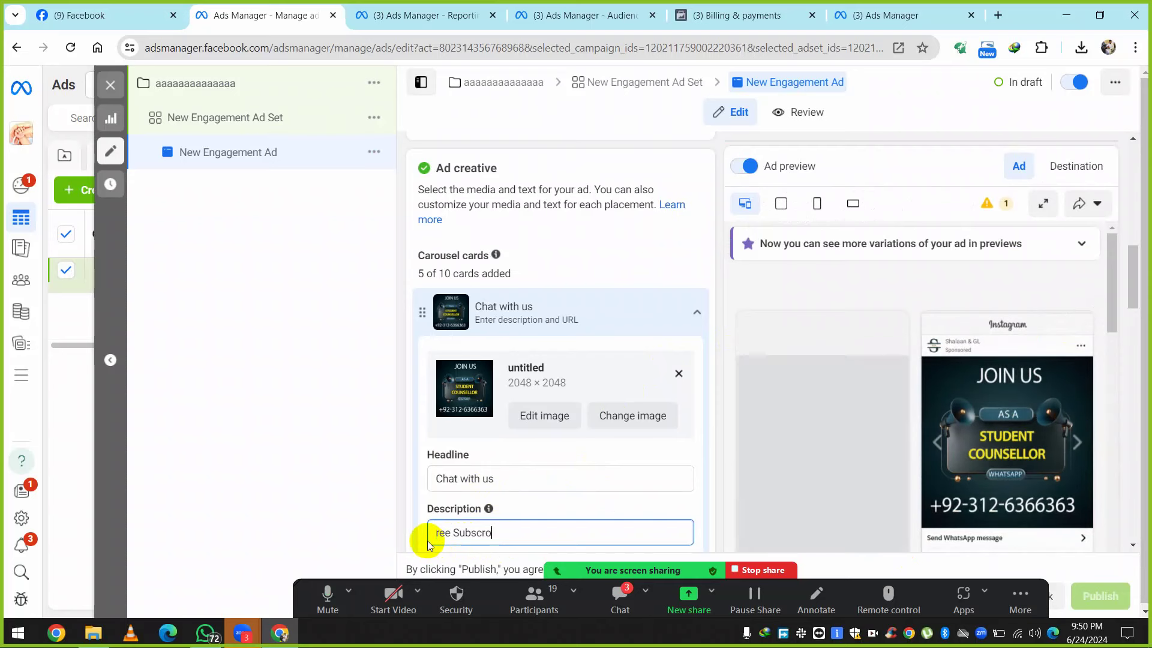
pyautogui.write('bers')
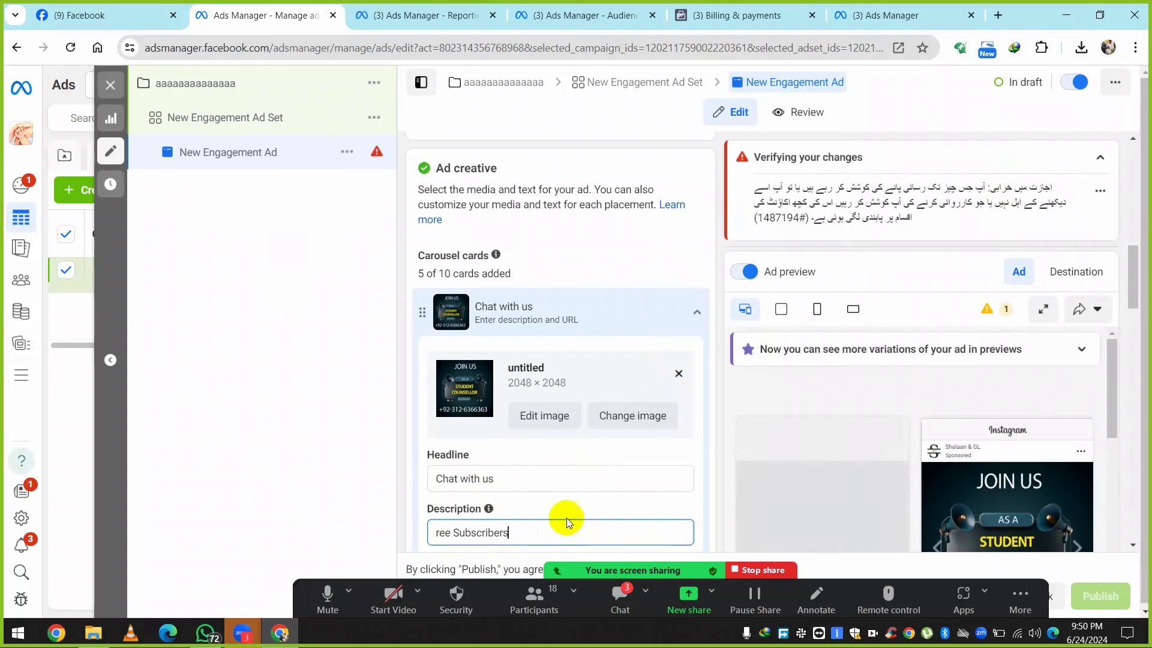
pyautogui.click(440, 532)
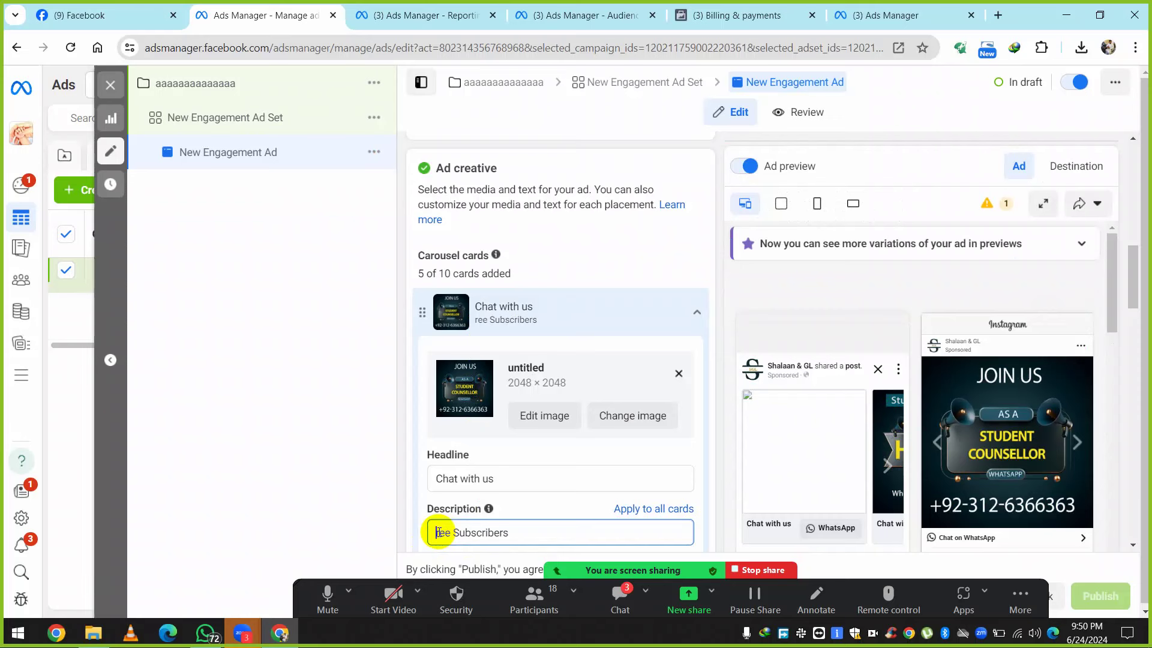
pyautogui.write('F')
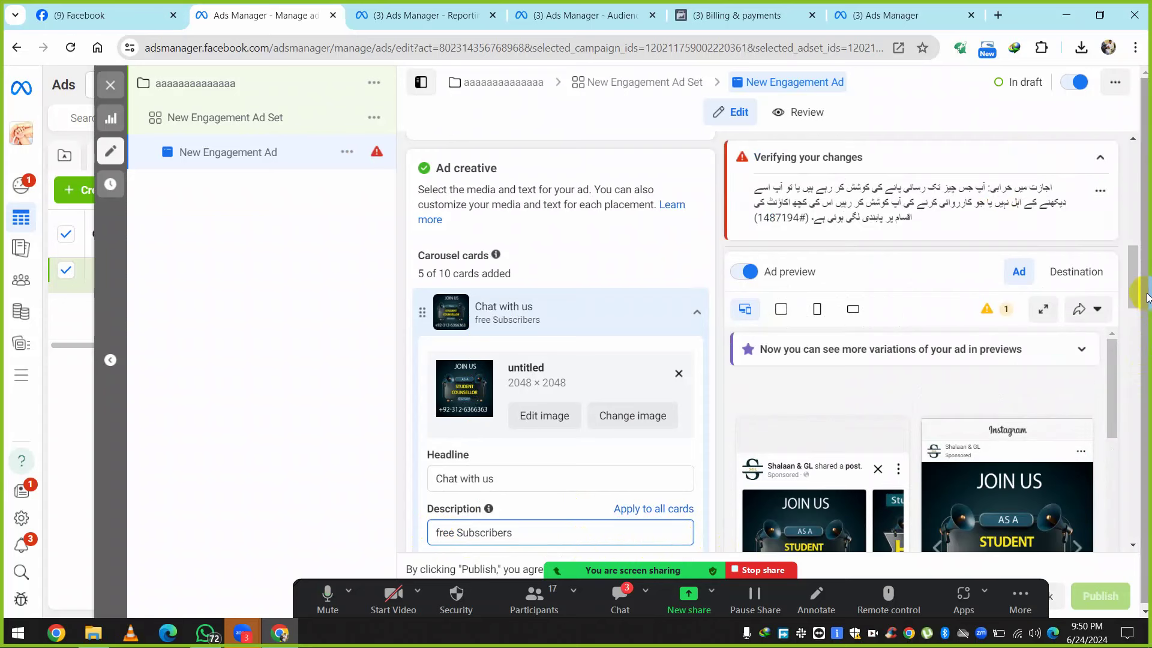
# Advance the carousel preview two cards to the Electrical Engineer card, then scroll to Call to action.
pyautogui.moveTo(1146, 292); pyautogui.dragTo(1134, 314)
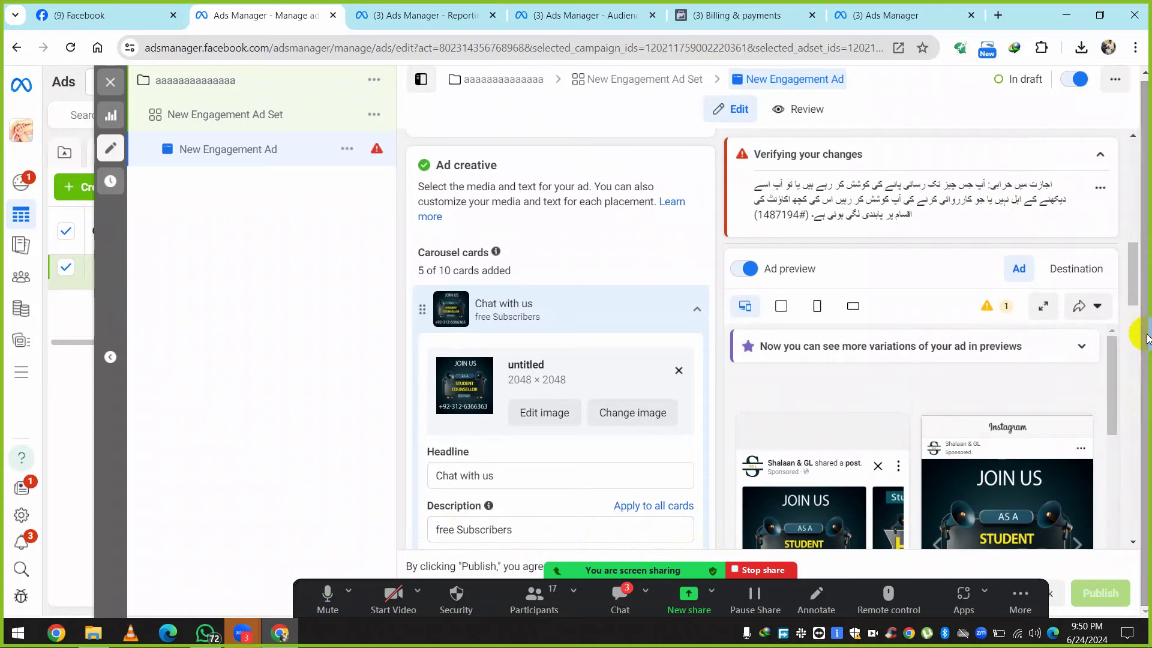
pyautogui.moveTo(1107, 357); pyautogui.dragTo(1109, 385)
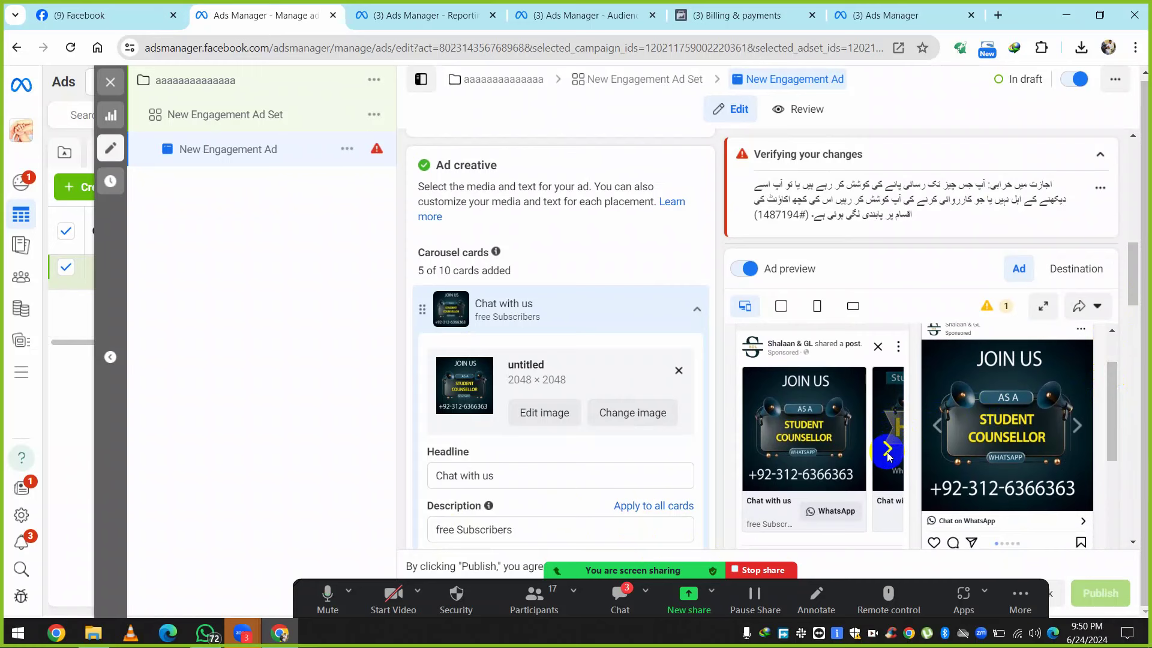
pyautogui.click(889, 448)
pyautogui.click(889, 451)
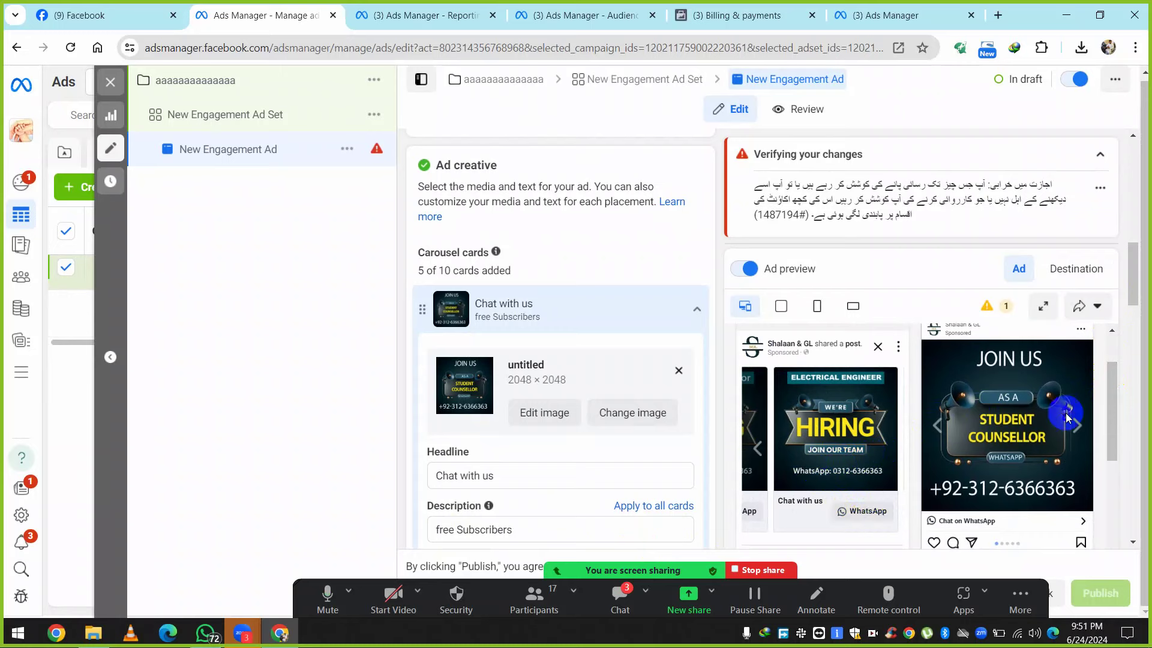
pyautogui.moveTo(1136, 286); pyautogui.dragTo(1135, 347)
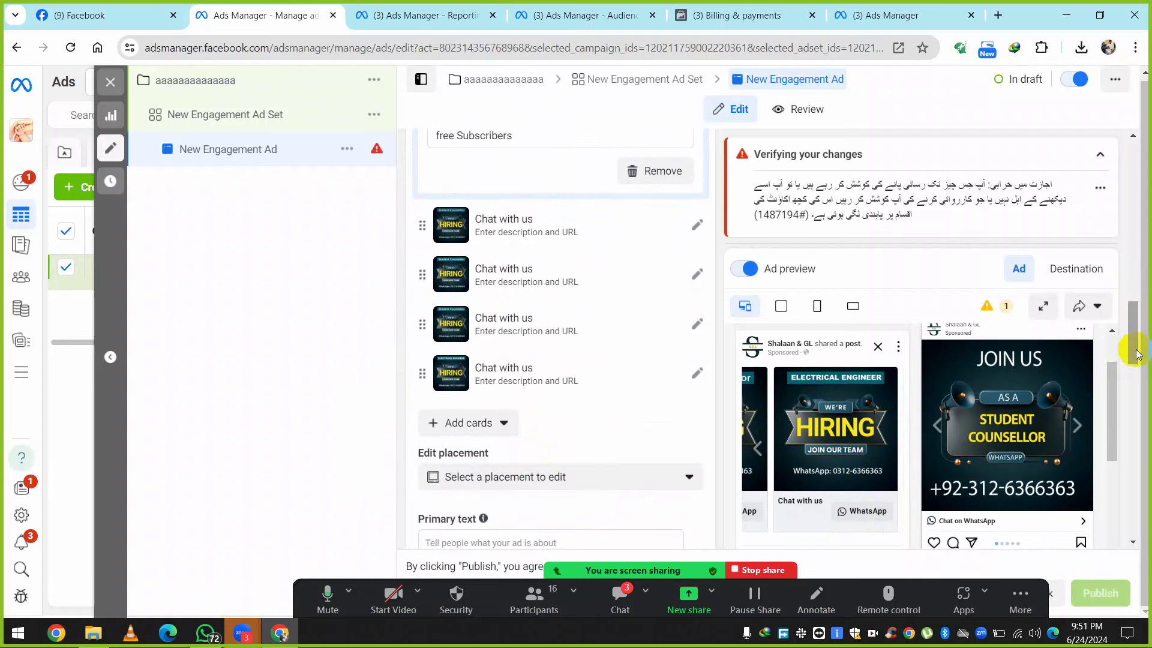
pyautogui.moveTo(1136, 345); pyautogui.dragTo(1138, 384)
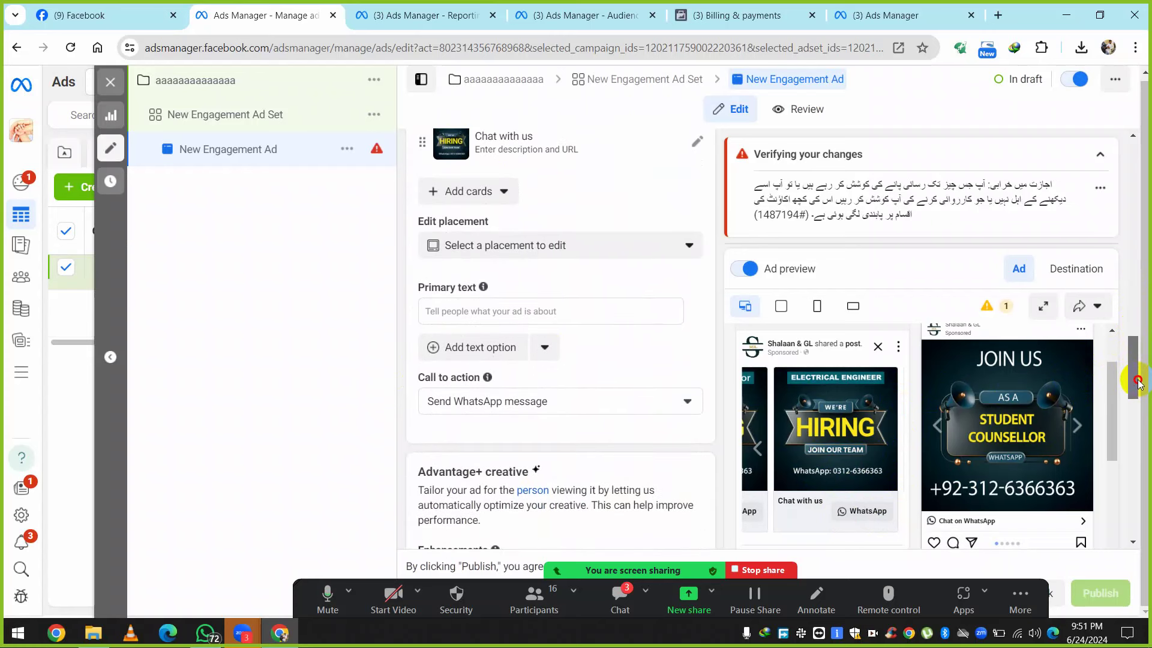
# Keep Send WhatsApp message as the ad's call to action.
pyautogui.moveTo(1138, 382); pyautogui.dragTo(1138, 388)
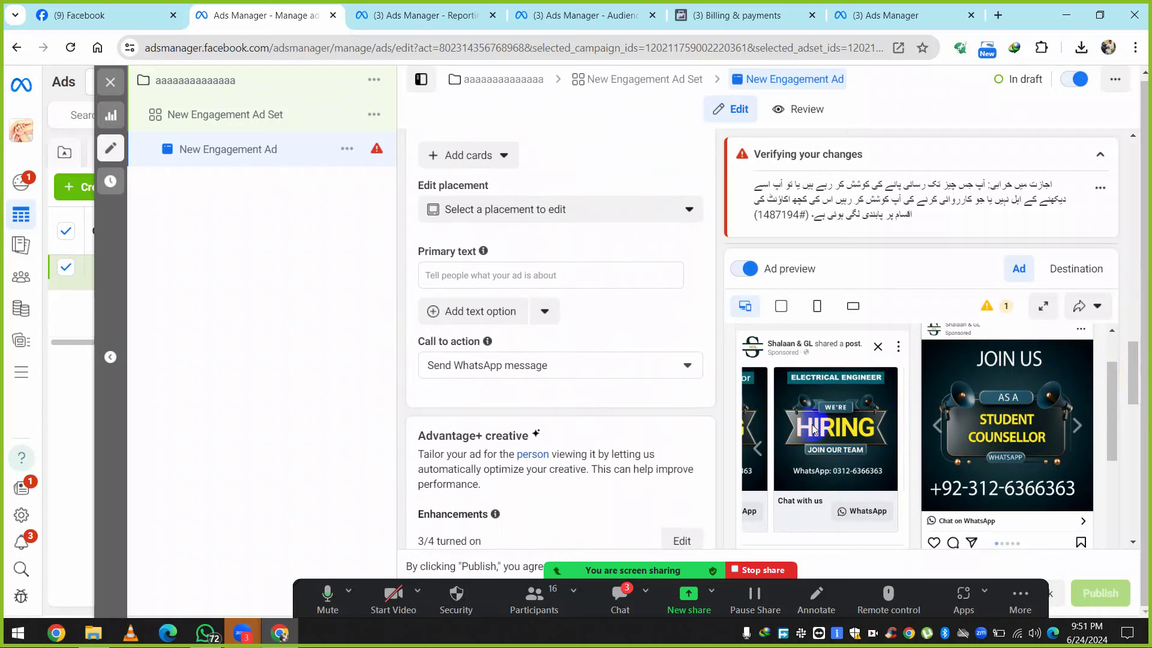
pyautogui.click(664, 366)
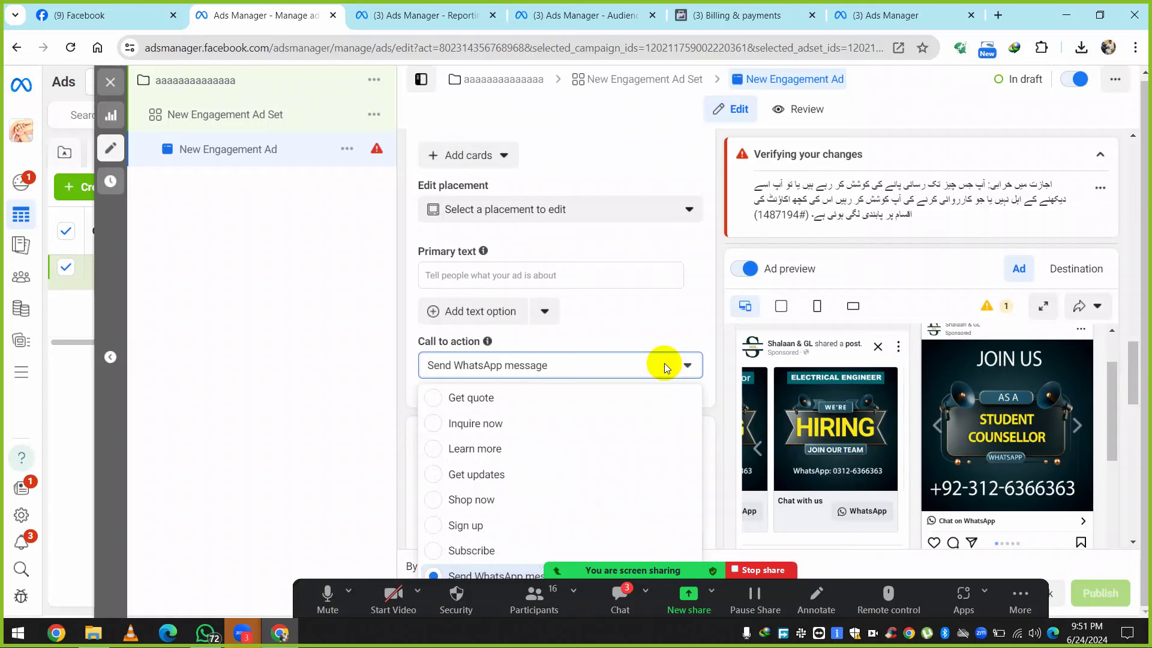
pyautogui.click(664, 364)
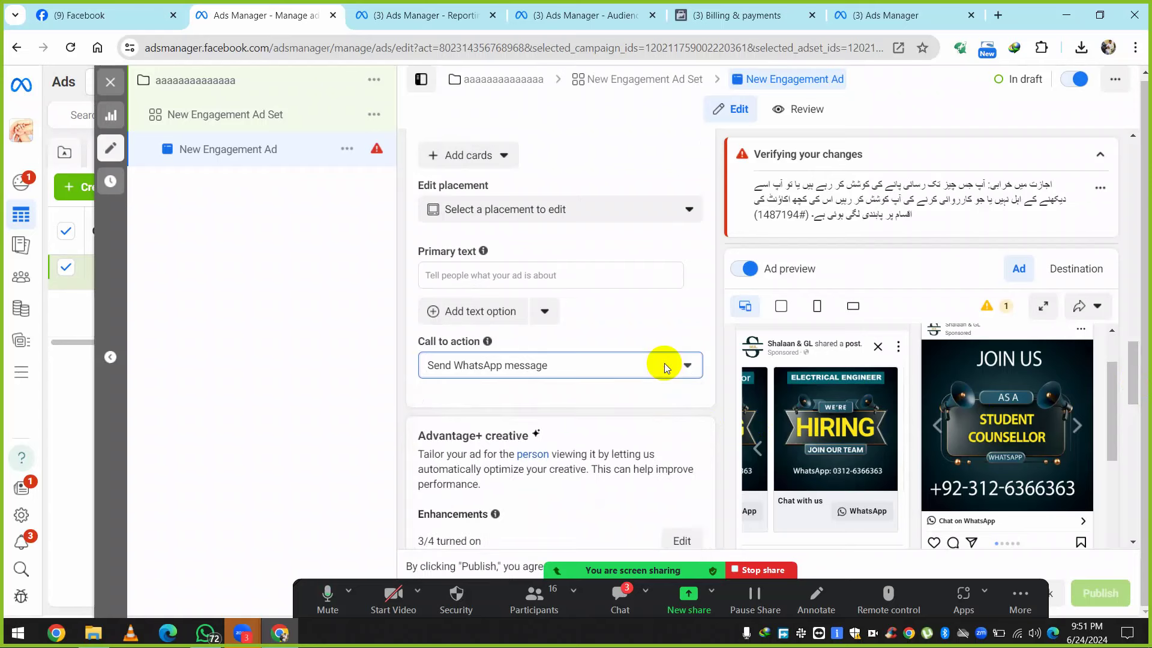
# Review the draft down to Tracking and find Publish blocked by the Account unsettled notice.
pyautogui.moveTo(1135, 386); pyautogui.dragTo(1135, 414)
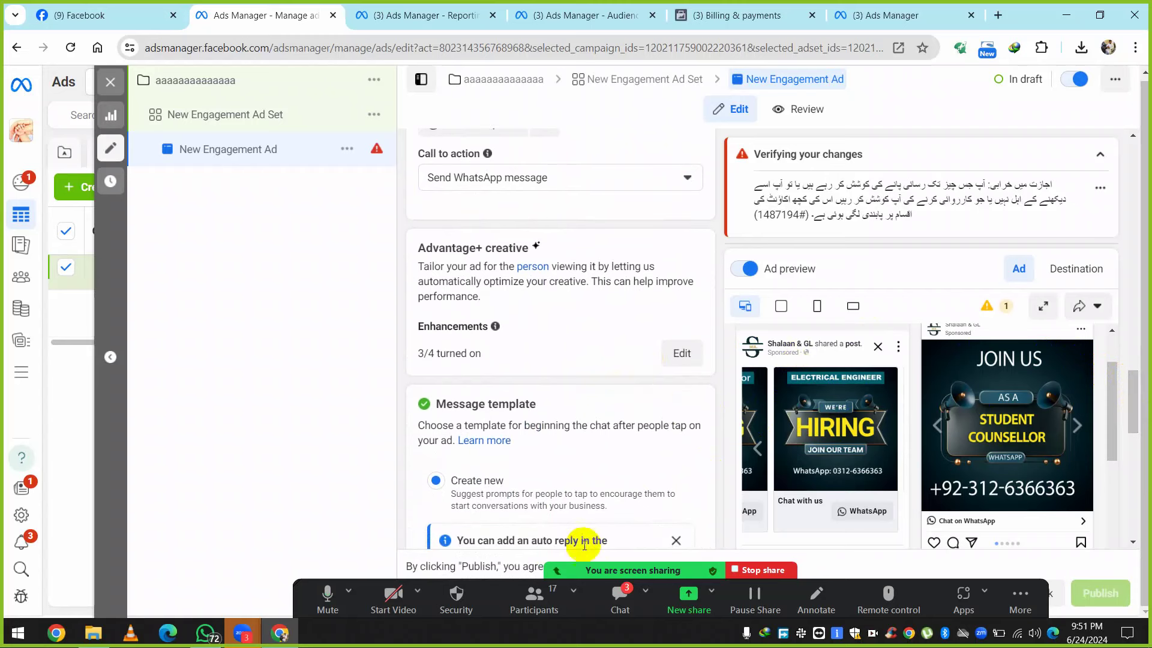
pyautogui.moveTo(1133, 394); pyautogui.dragTo(1129, 509)
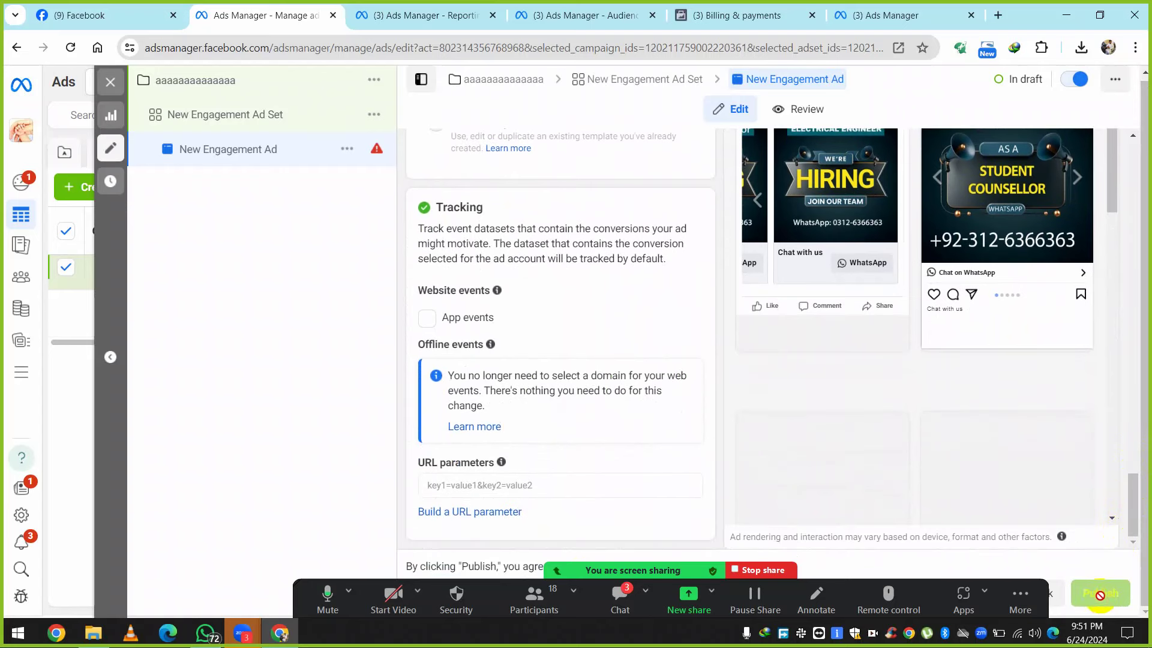
pyautogui.moveTo(1100, 587)
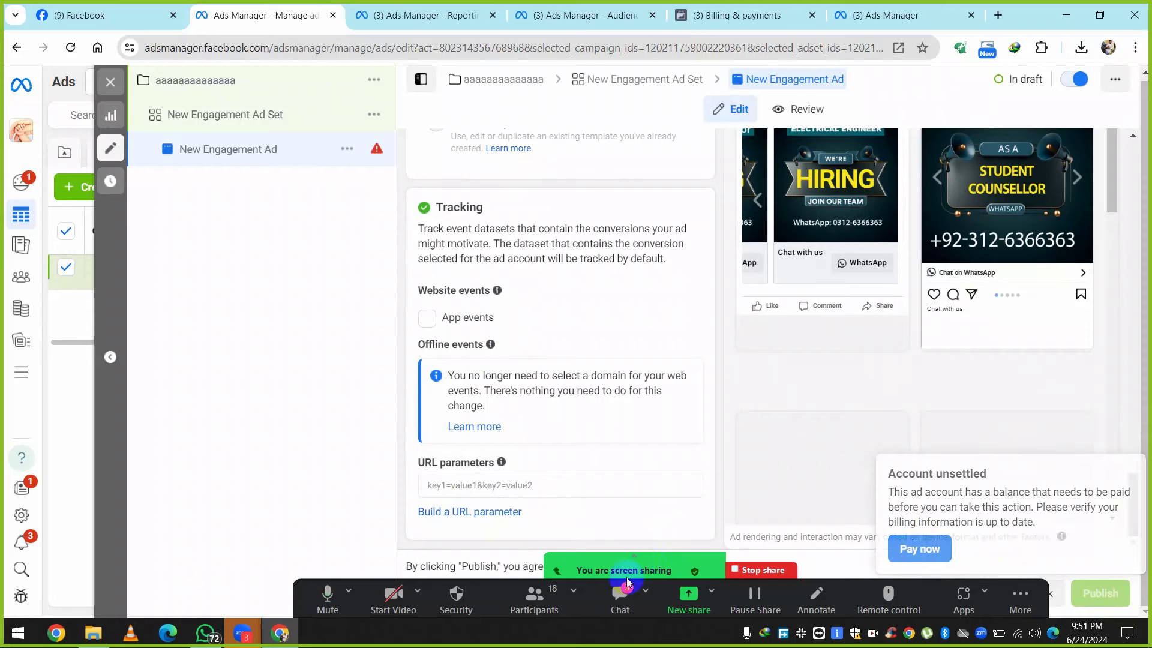
pyautogui.click(617, 596)
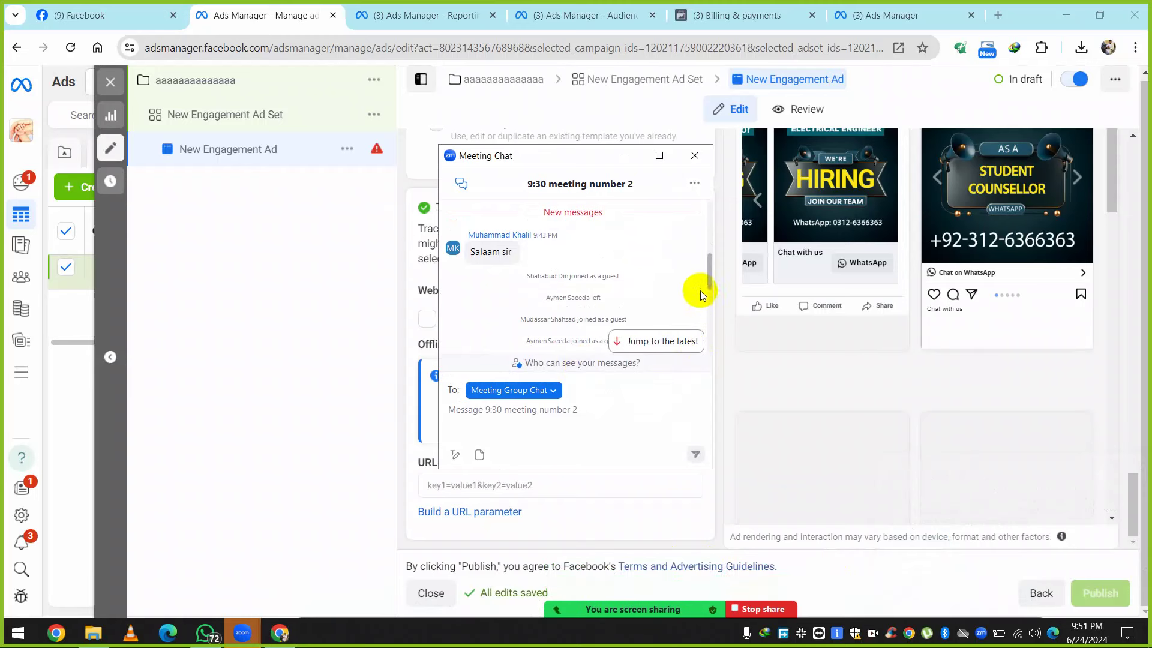
pyautogui.moveTo(707, 279)
pyautogui.mouseDown()
pyautogui.moveTo(694, 197)
pyautogui.moveTo(690, 351)
pyautogui.mouseUp()
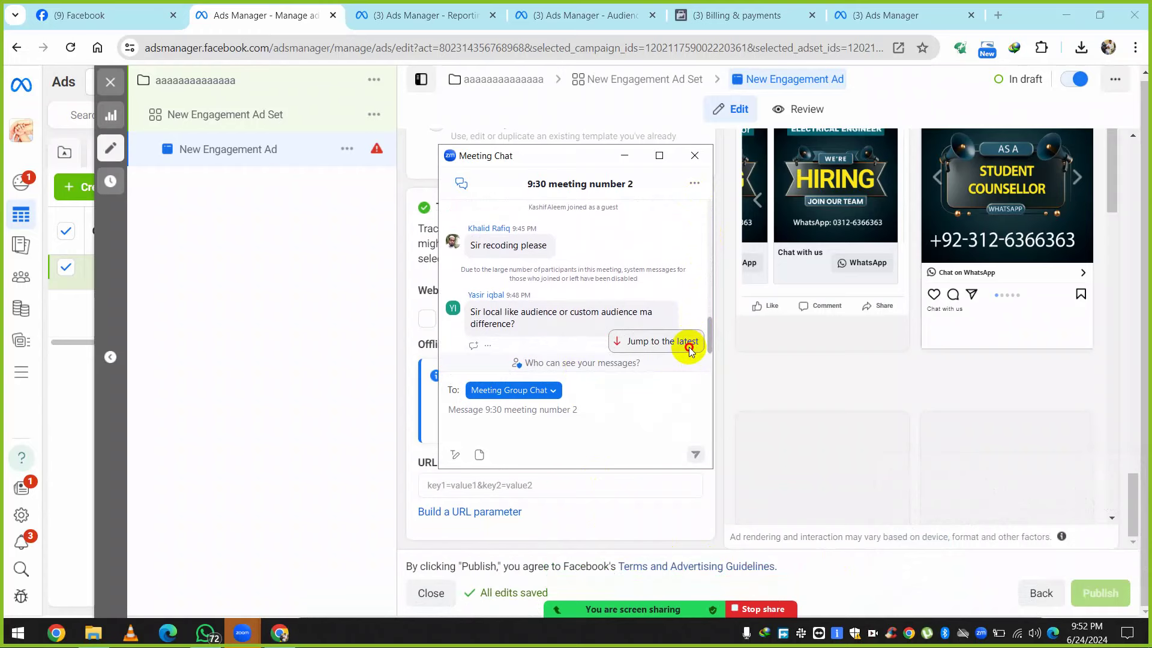
pyautogui.click(690, 351)
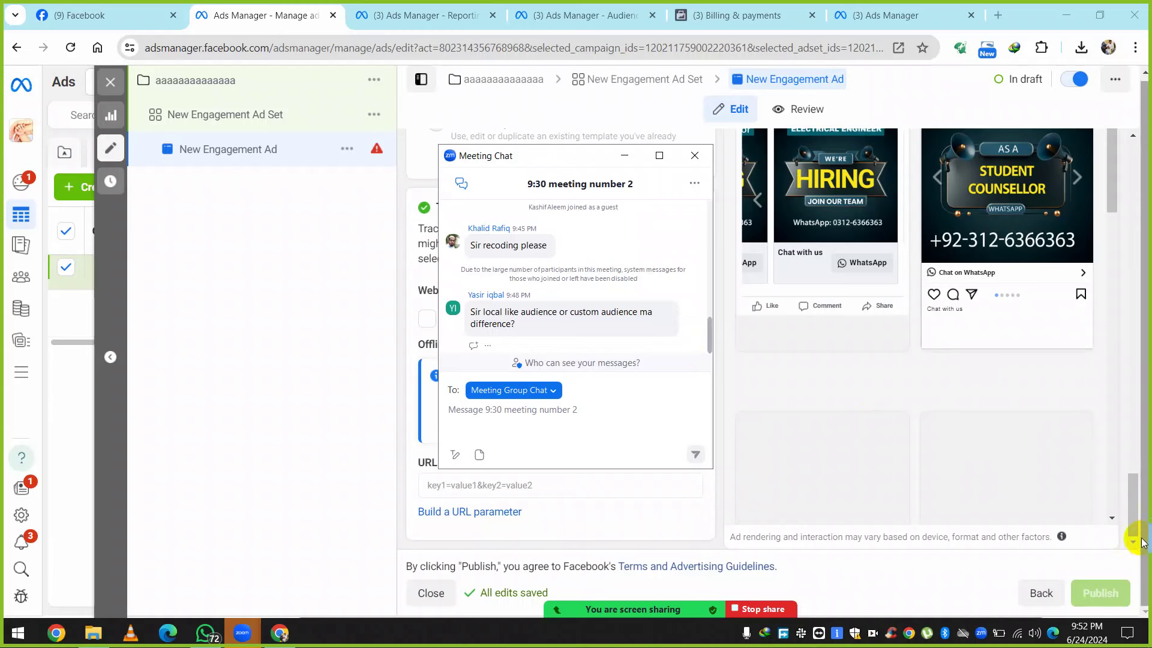
pyautogui.scroll(1, 1132, 514)
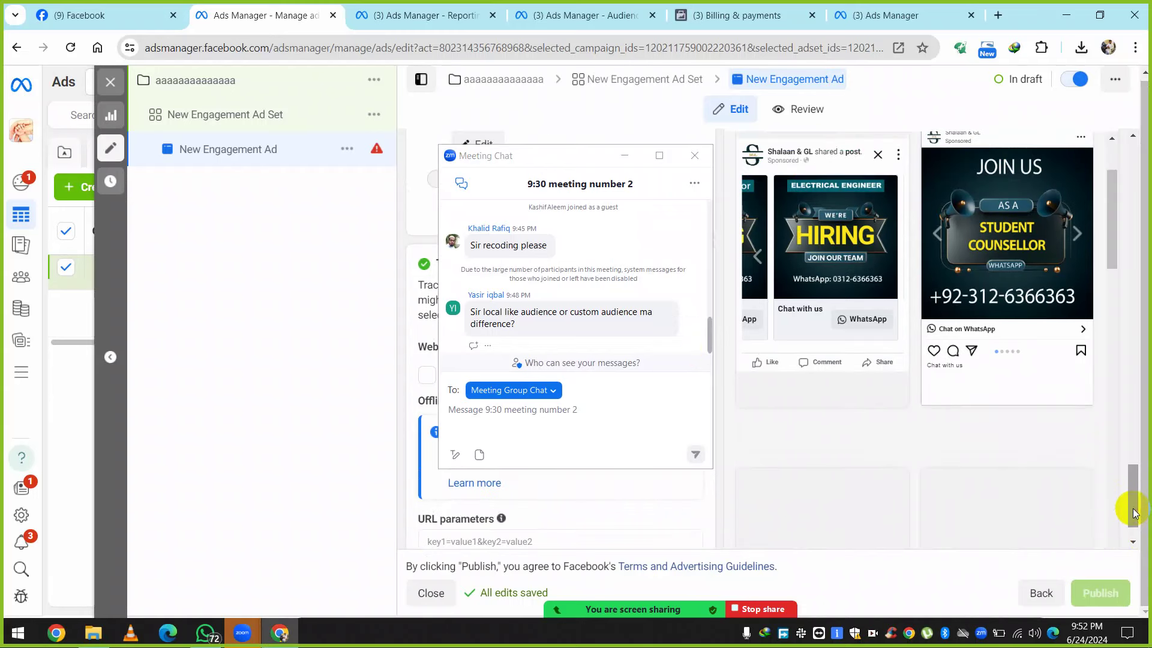
pyautogui.click(623, 158)
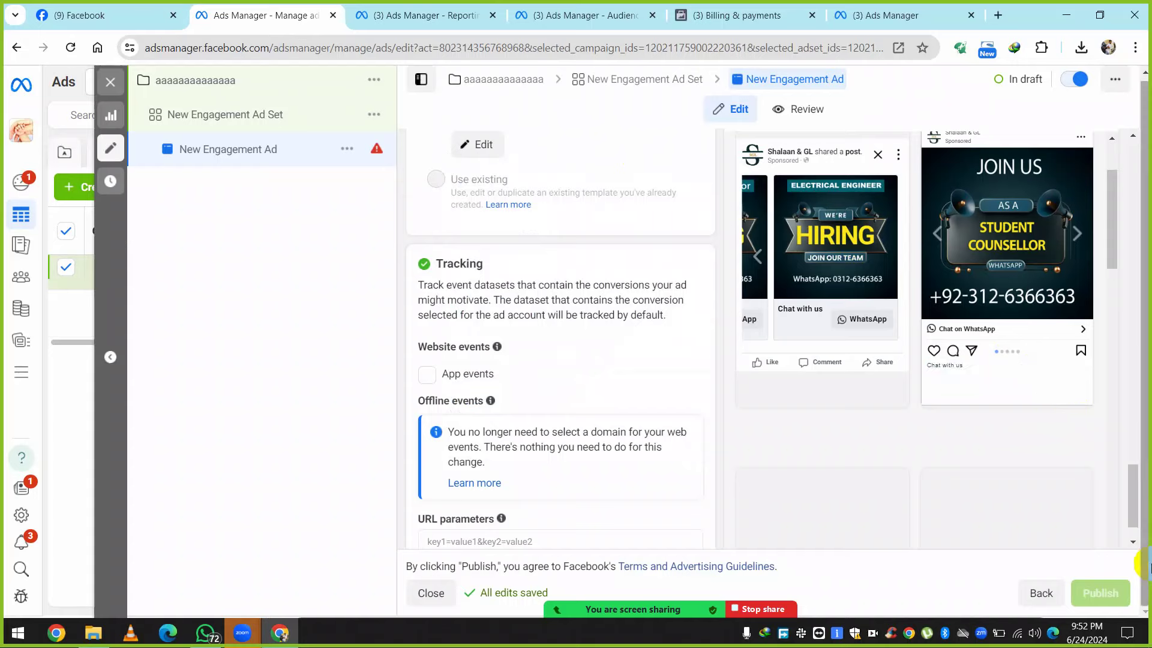
# Open the New Engagement Ad Set from the left tree, then bring back the Zoom meeting chat.
pyautogui.moveTo(1130, 486); pyautogui.dragTo(1128, 387)
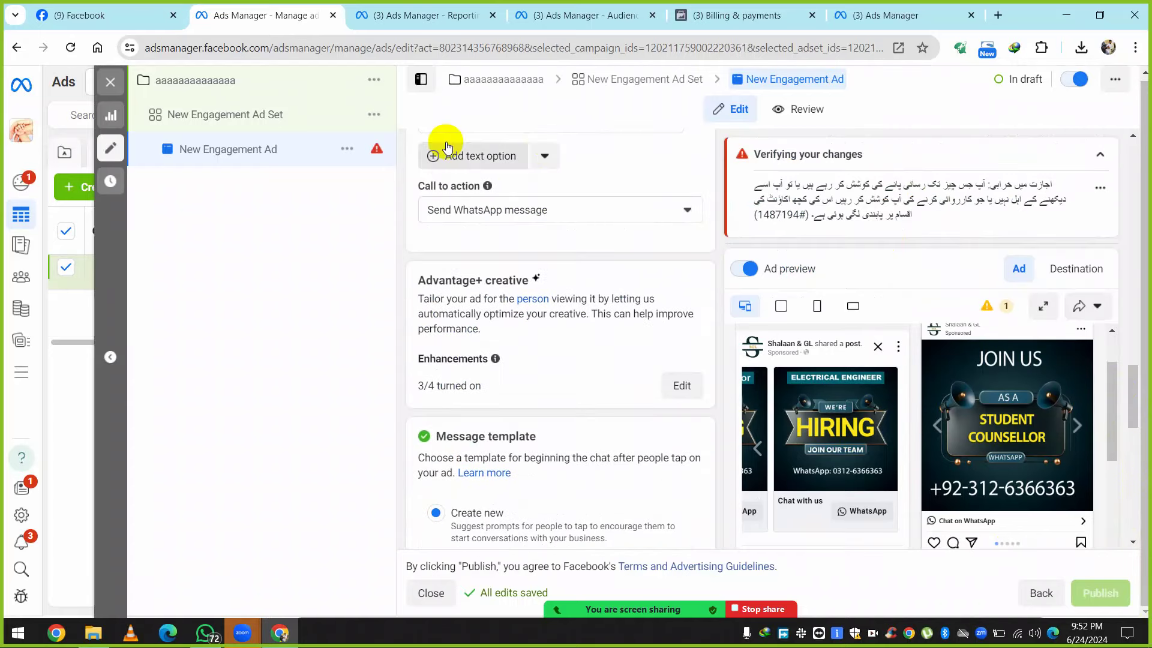
pyautogui.click(244, 112)
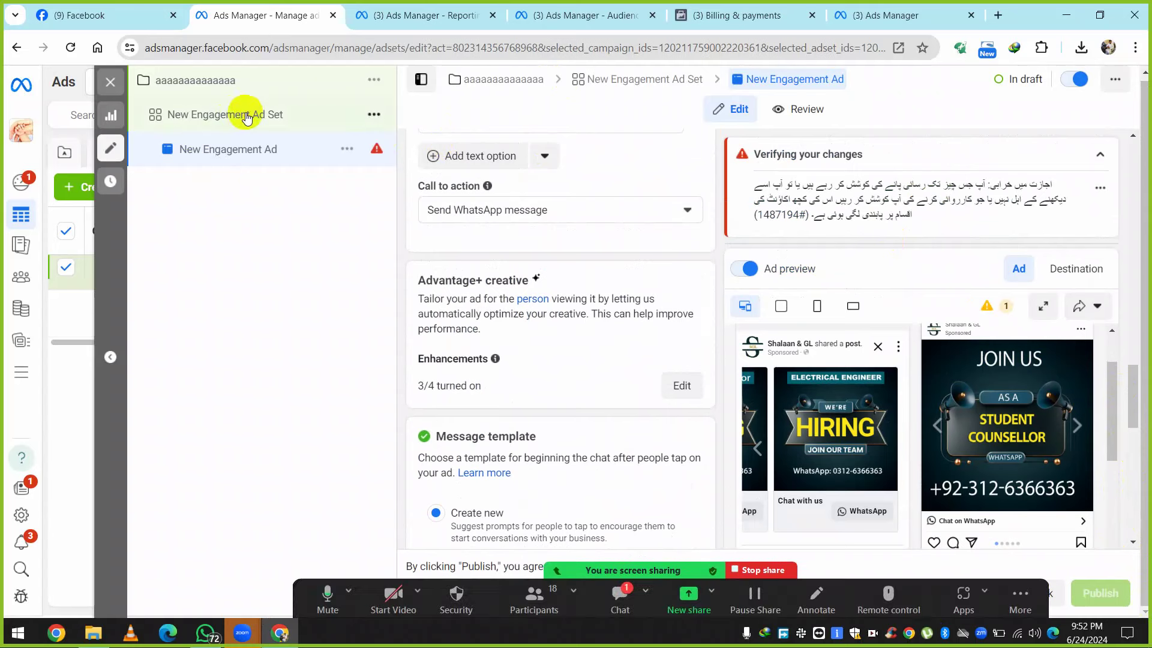
pyautogui.click(624, 615)
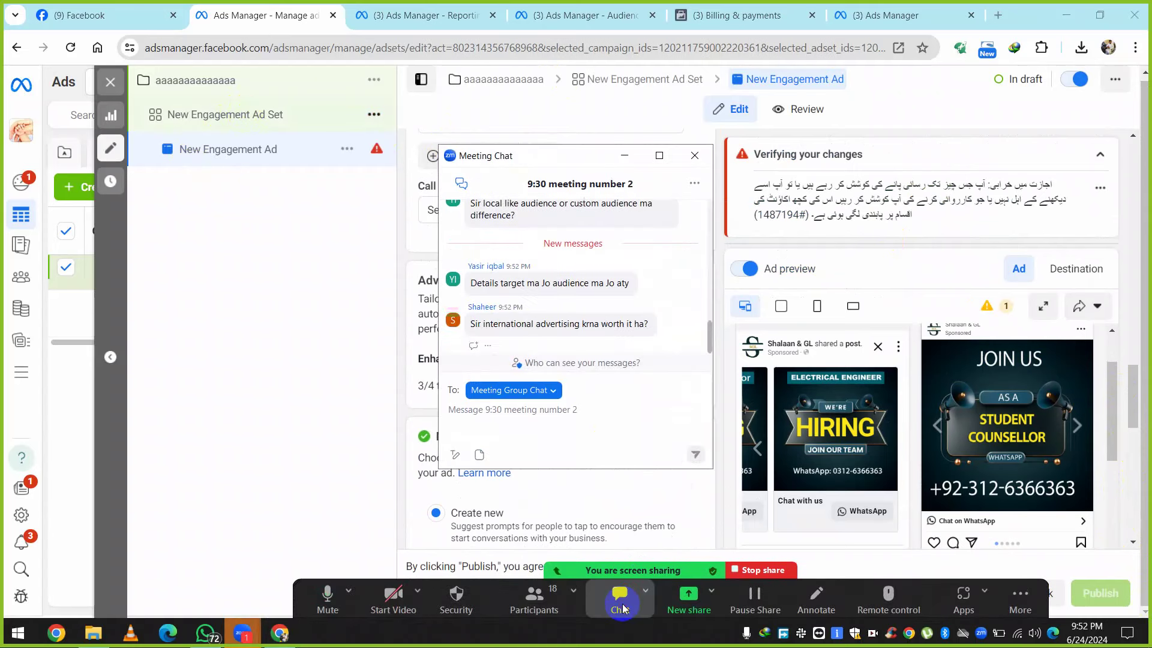
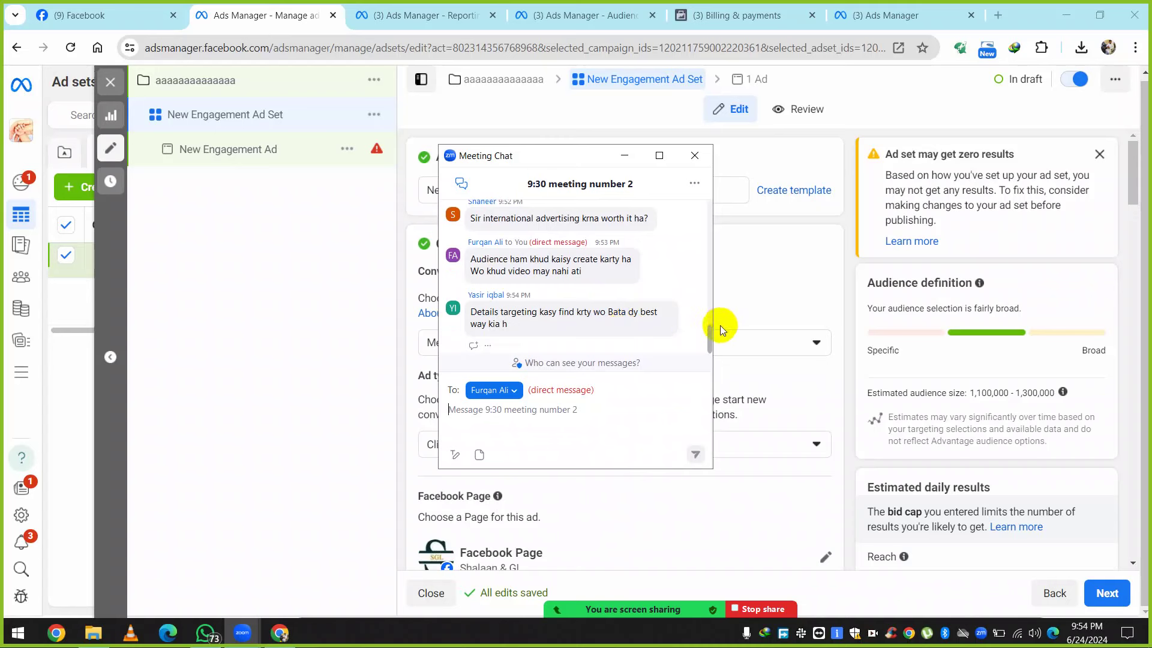
# Scroll through the meeting chat to review the messages.
pyautogui.moveTo(709, 333); pyautogui.dragTo(709, 316)
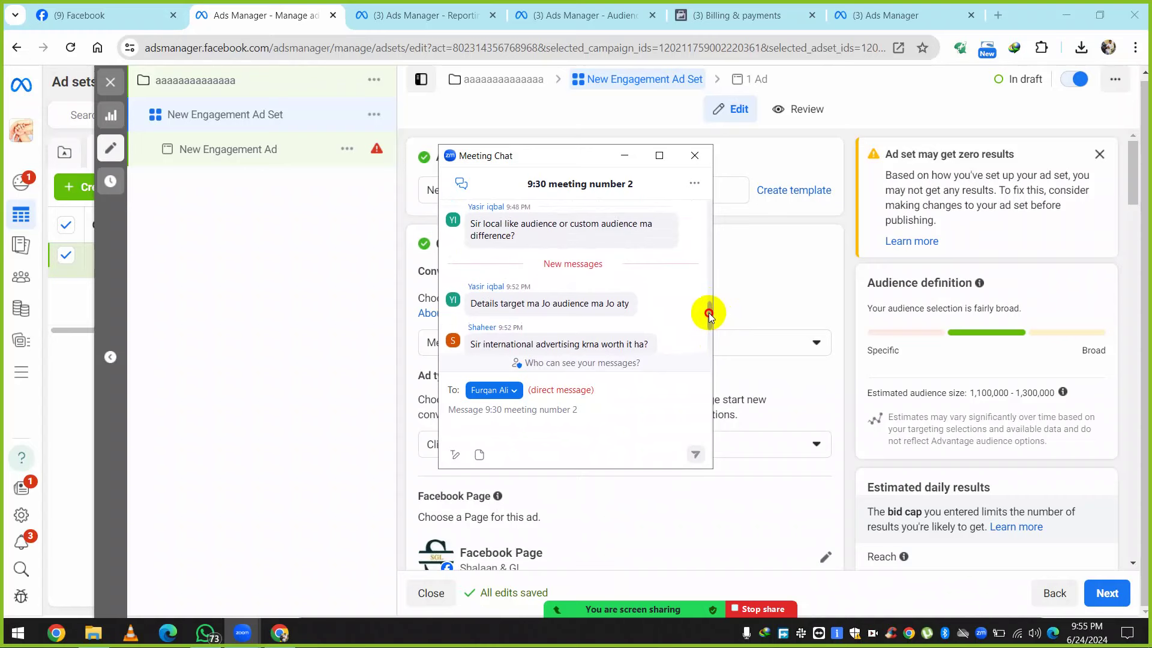
pyautogui.moveTo(708, 312); pyautogui.dragTo(709, 316)
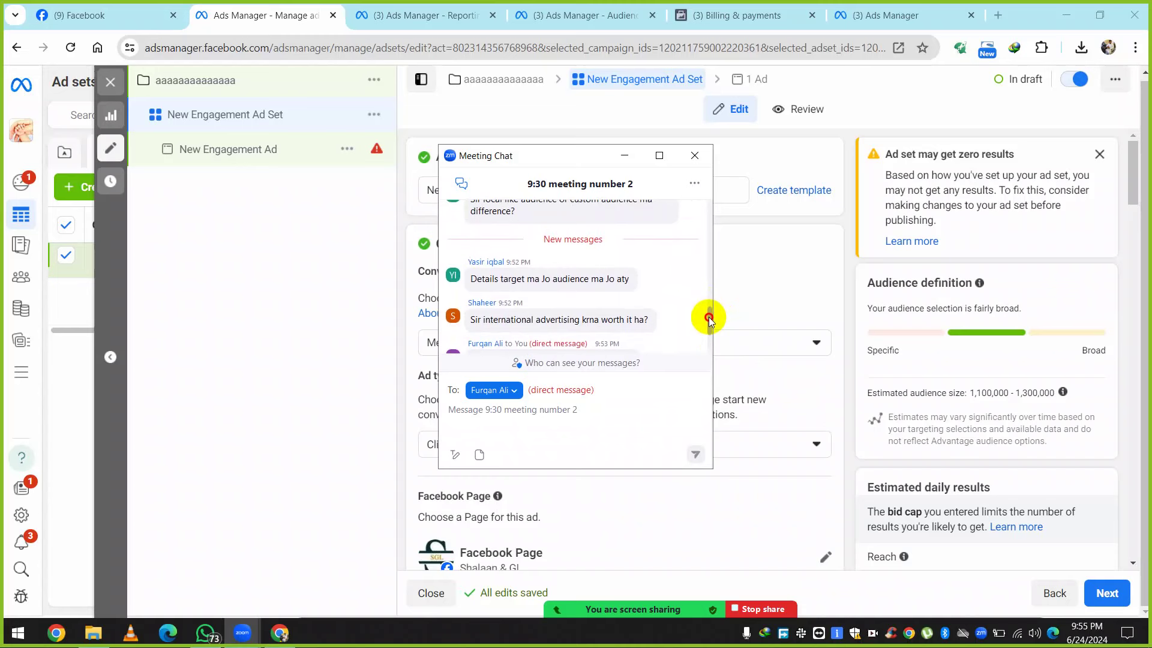
pyautogui.moveTo(707, 316); pyautogui.dragTo(708, 325)
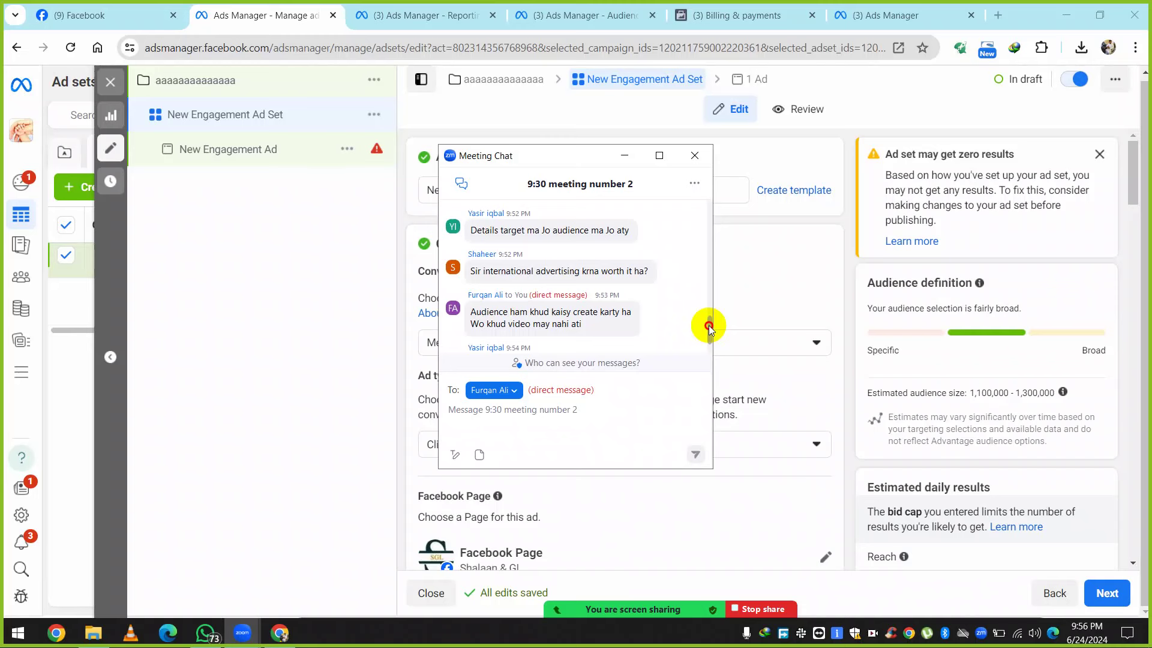
pyautogui.moveTo(709, 327); pyautogui.dragTo(709, 333)
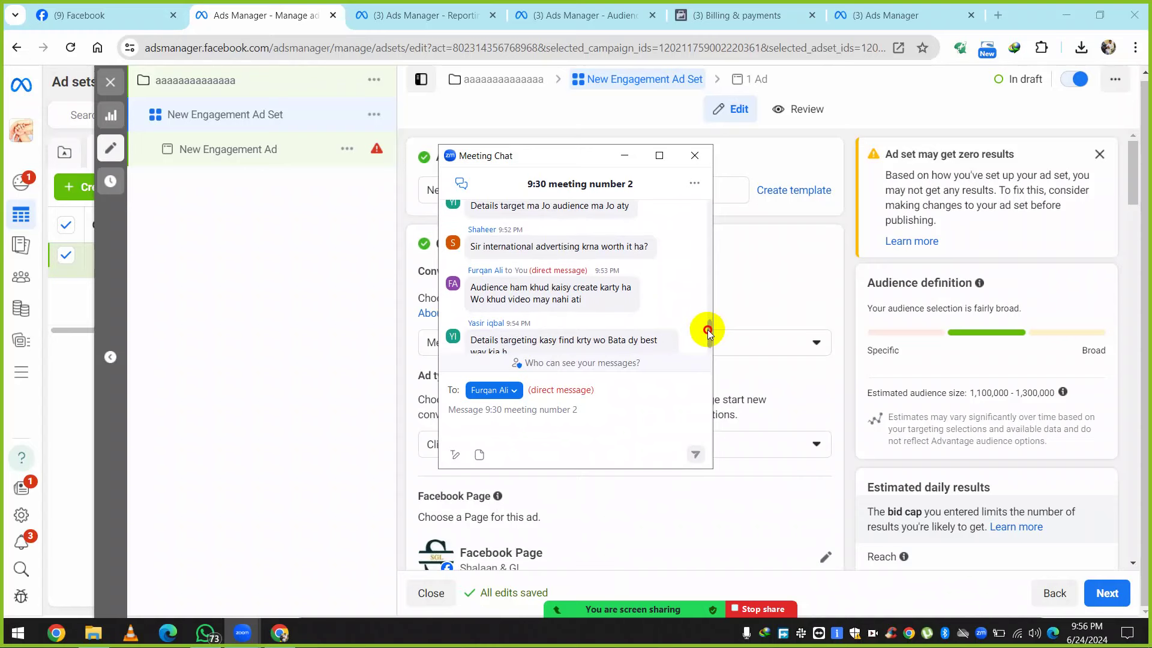
pyautogui.moveTo(709, 334); pyautogui.dragTo(709, 338)
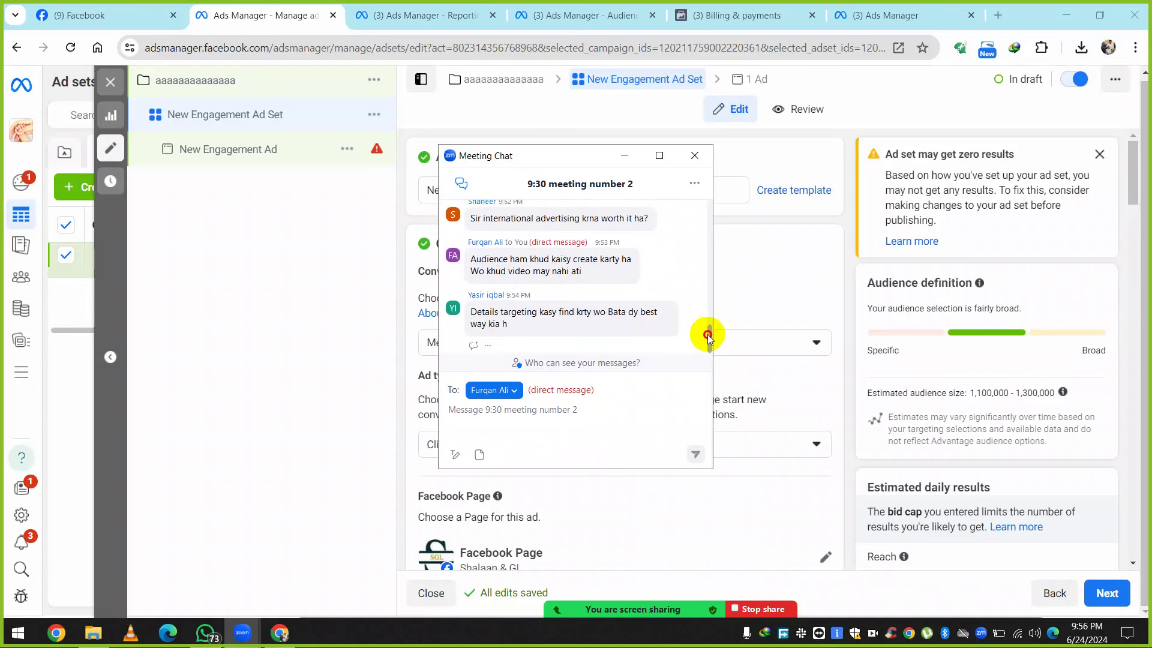
pyautogui.moveTo(707, 336); pyautogui.dragTo(706, 337)
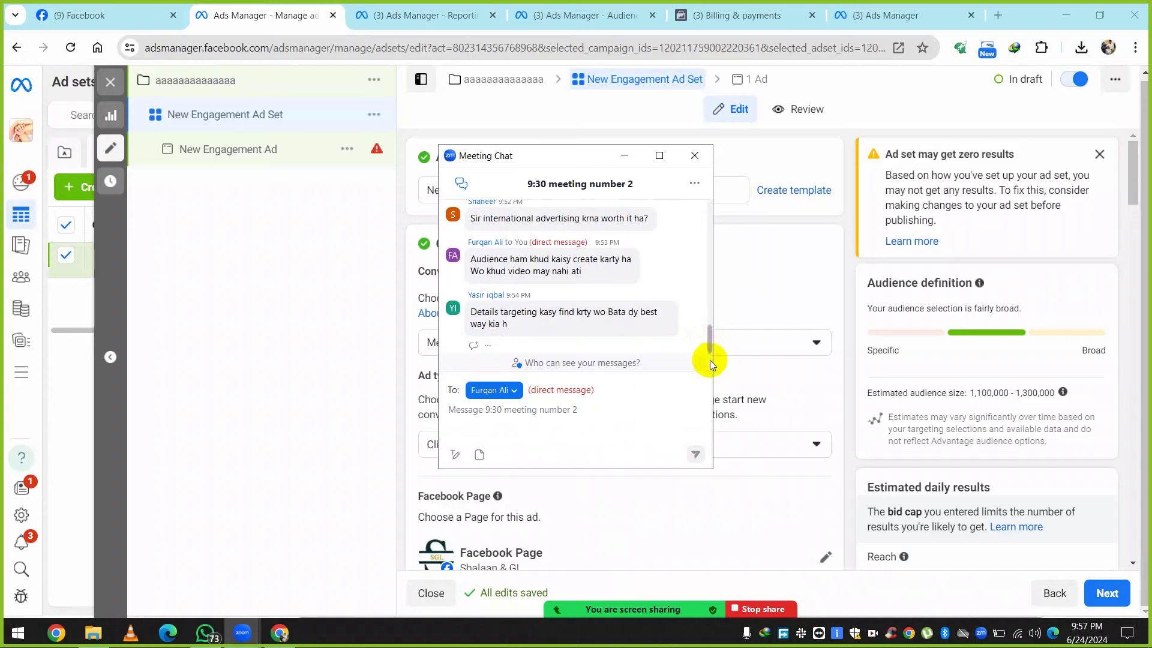
# Toggle Mute Participants upon Entry from the Participants list, then minimize that window.
pyautogui.moveTo(666, 610)
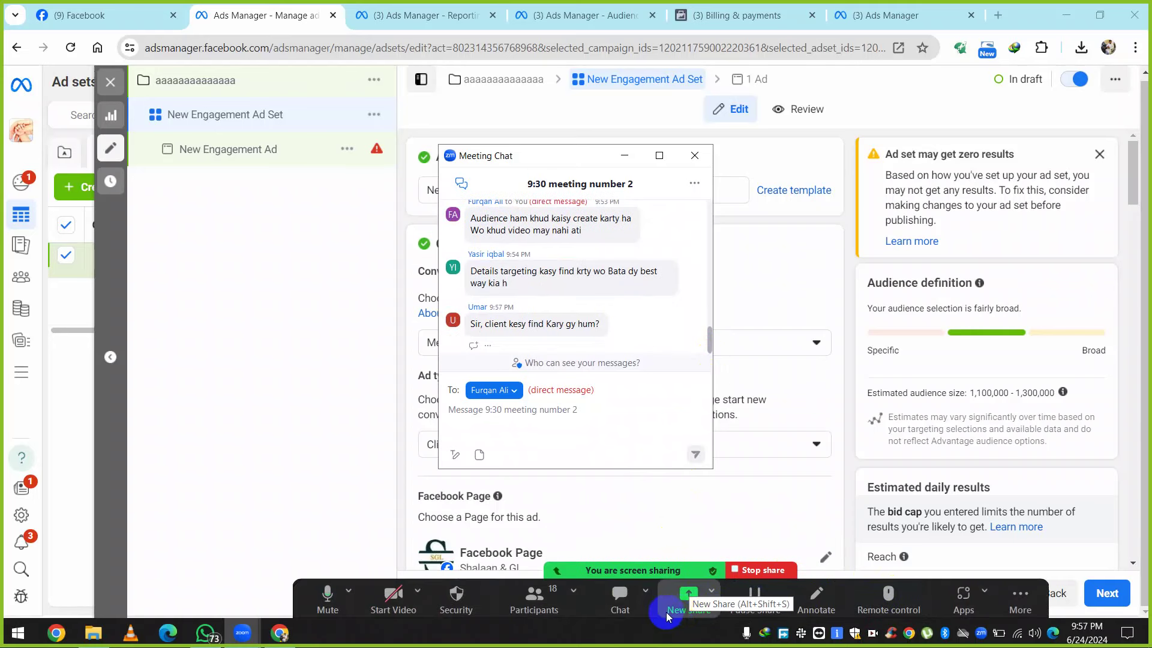
pyautogui.click(530, 597)
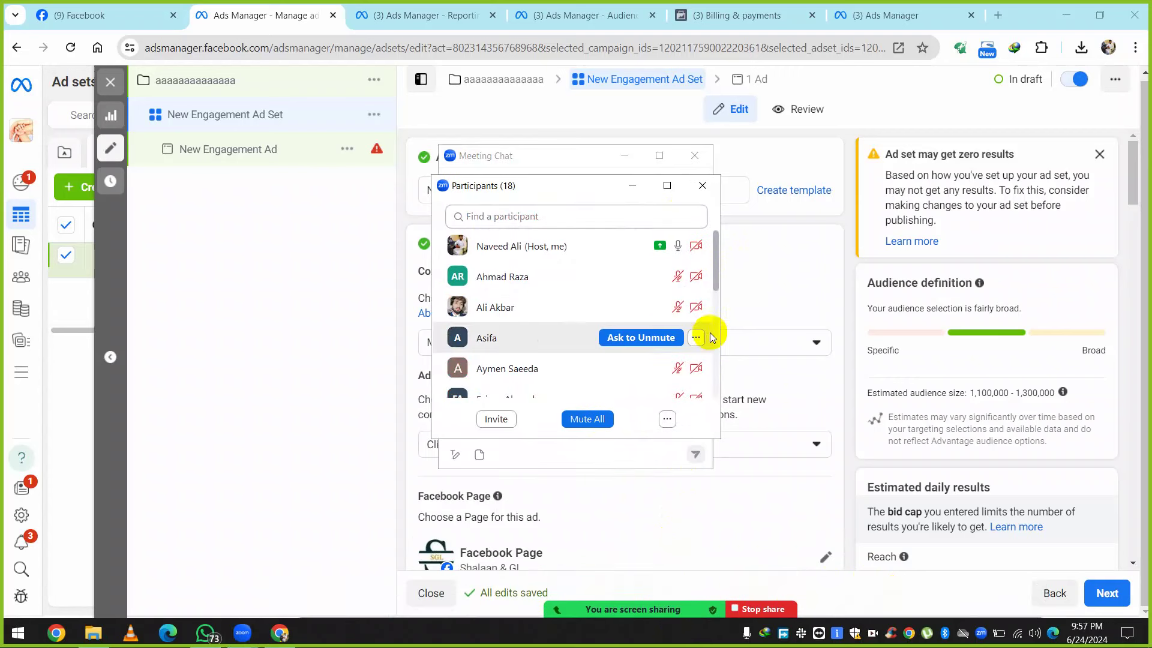
pyautogui.click(668, 419)
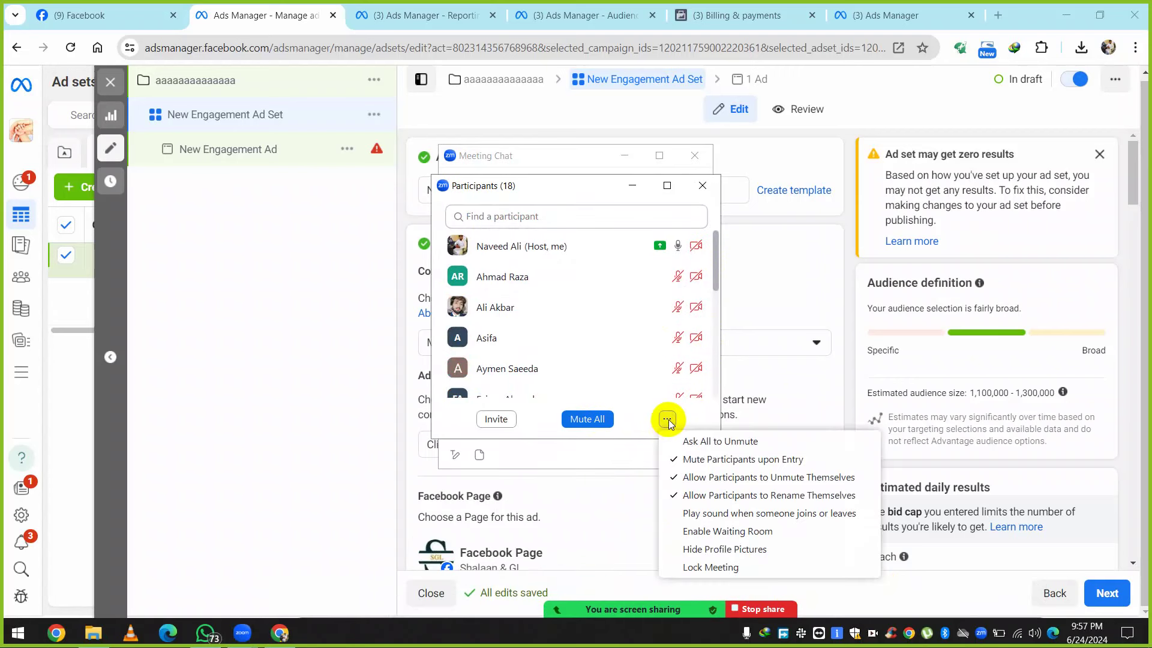
pyautogui.click(686, 463)
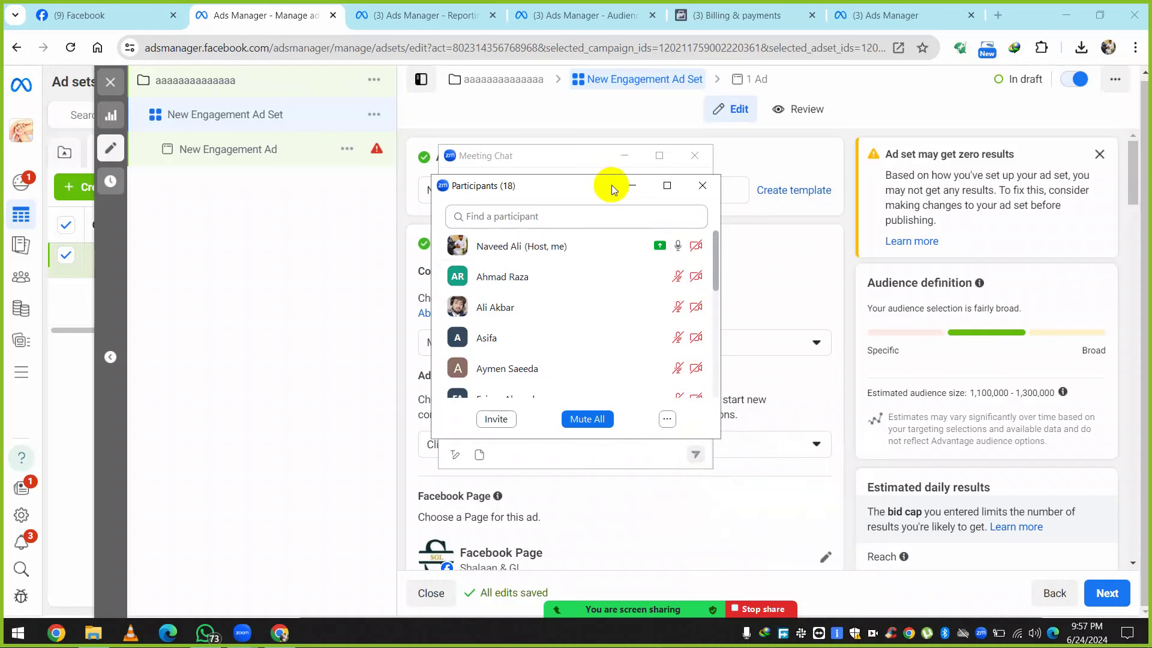
pyautogui.click(633, 190)
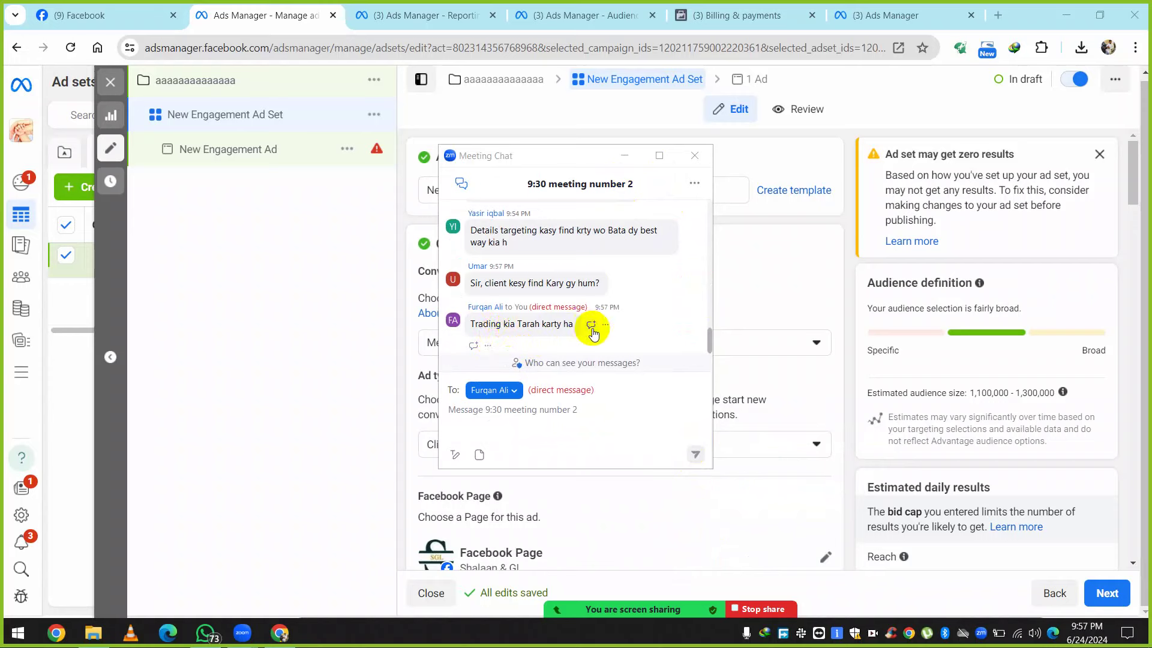
pyautogui.click(709, 342)
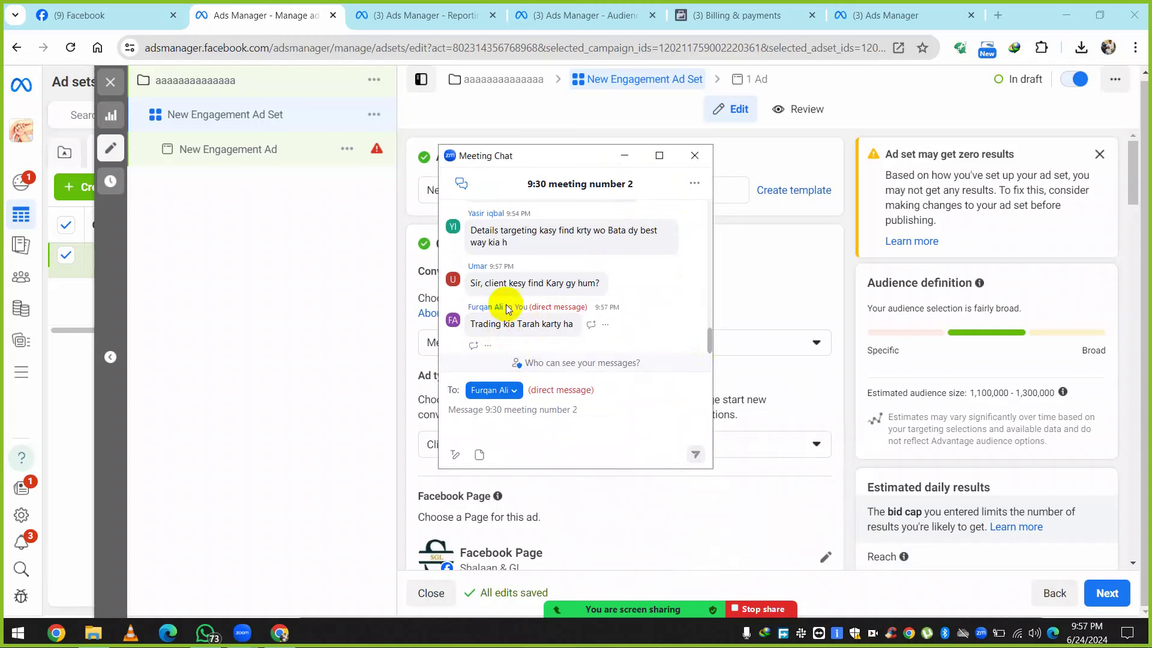